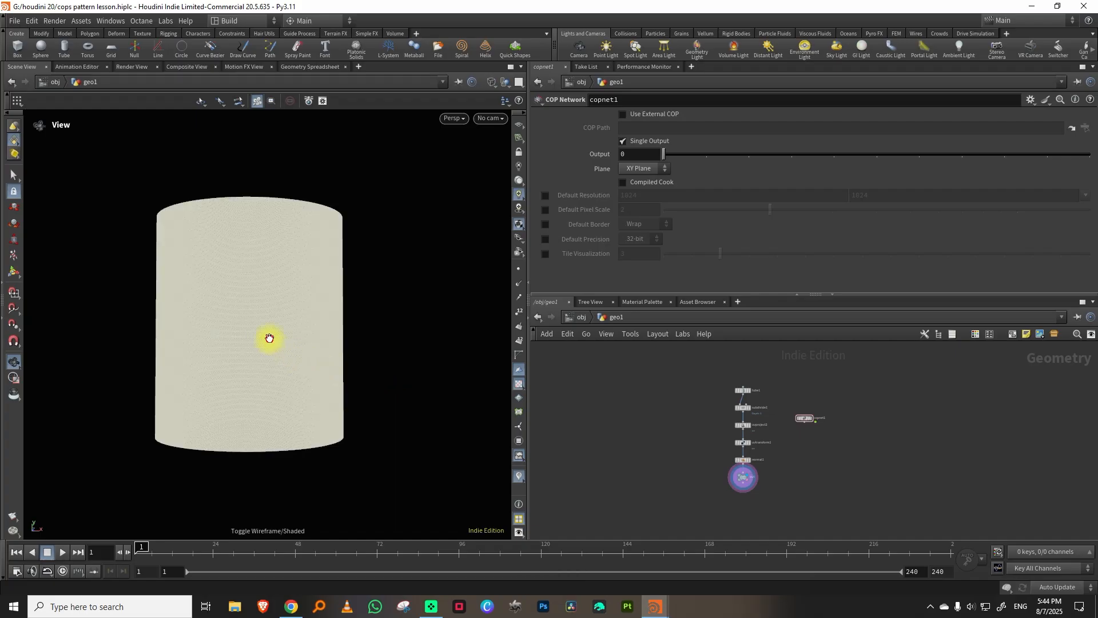
Show the cylinder shaded in the front view and make copnet1 the displayed node.
{"action": "right_click_drag", "start_coordinate": [261, 357], "coordinate": [291, 359]}
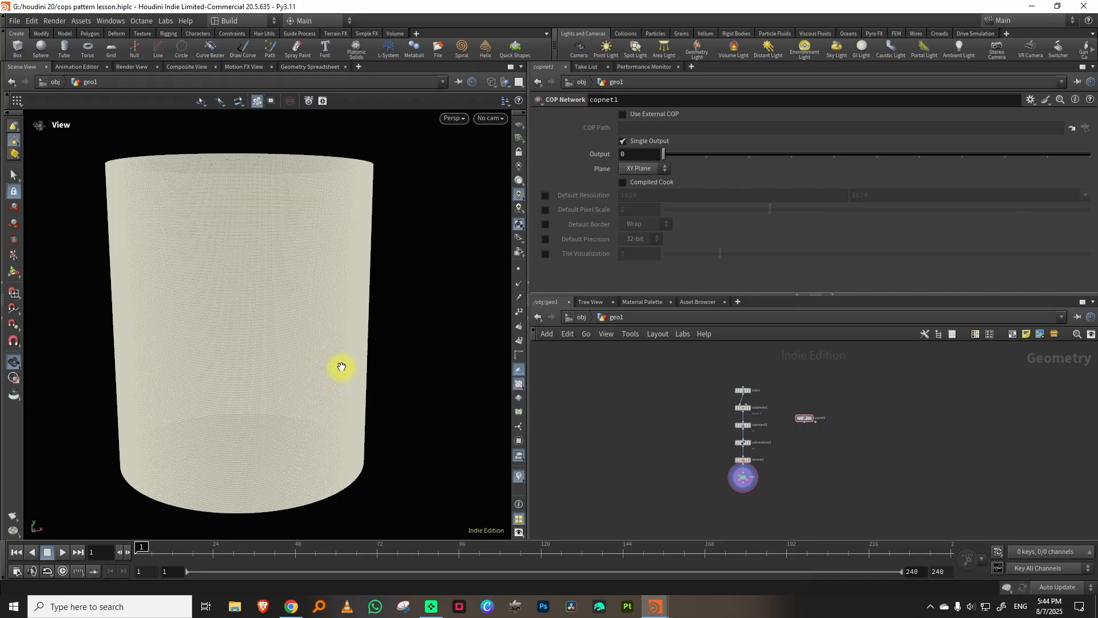
{"action": "key", "text": "w"}
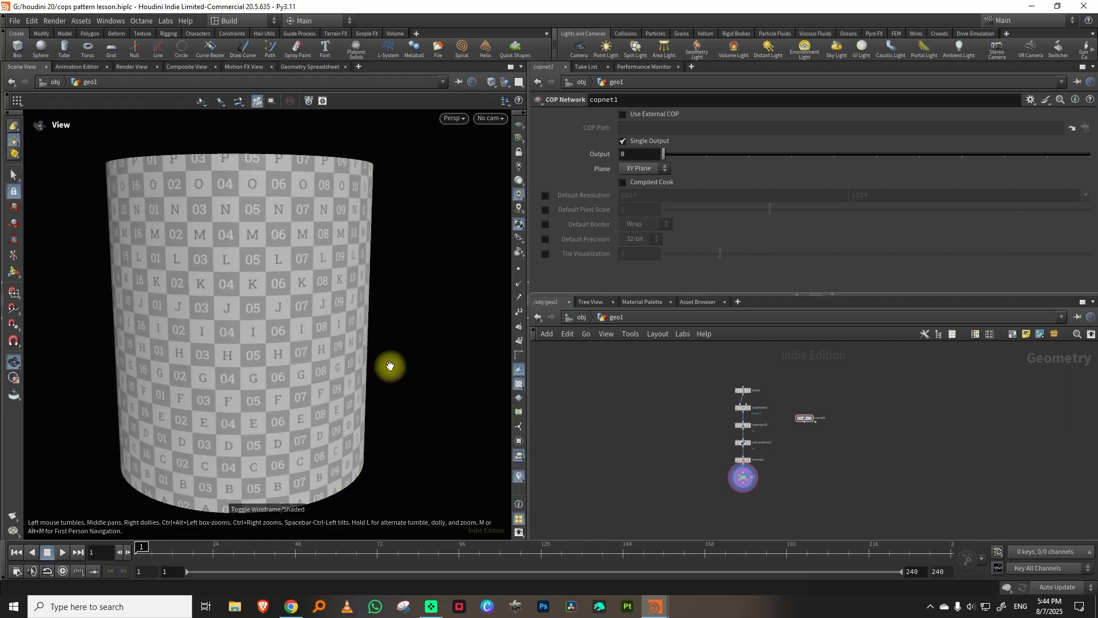
{"action": "key", "text": "space+3"}
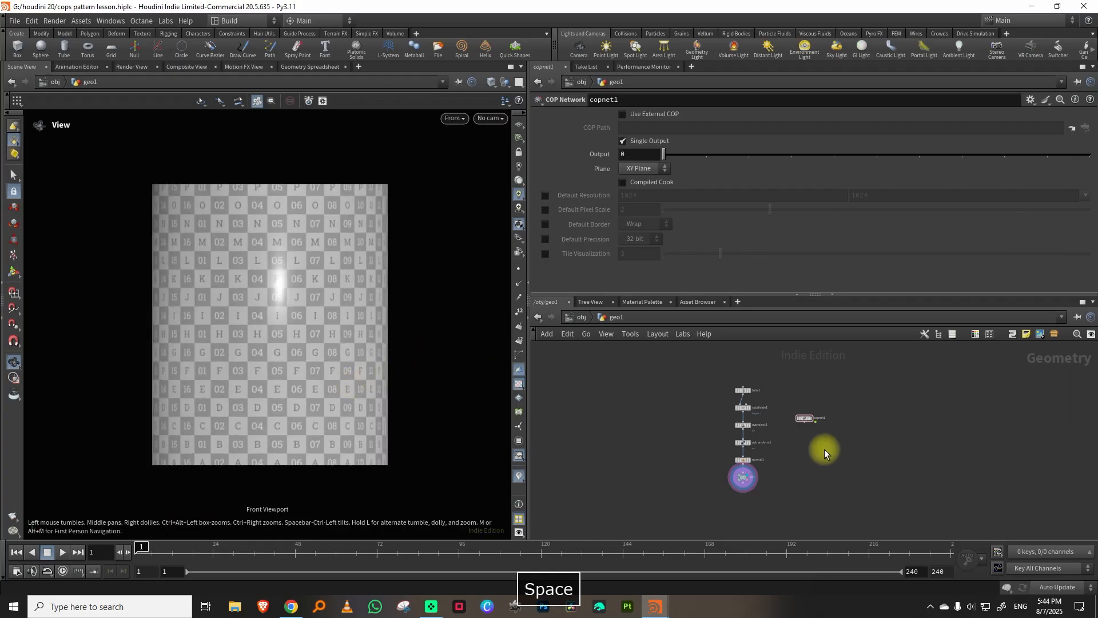
{"action": "scroll", "coordinate": [825, 448], "scroll_direction": "up", "scroll_amount": 5}
{"action": "left_click", "coordinate": [780, 409]}
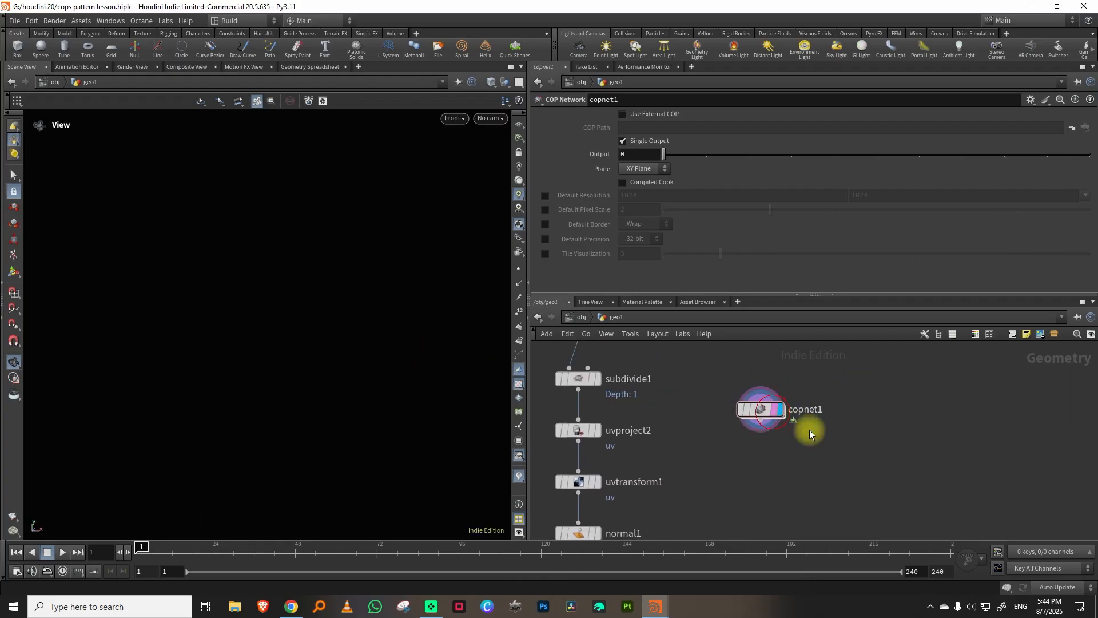
Examine the finished patterned pillar in the cops pillar.hiplc window and return to the cops pattern lesson scene.
{"action": "mouse_move", "coordinate": [655, 606]}
{"action": "left_click", "coordinate": [707, 576]}
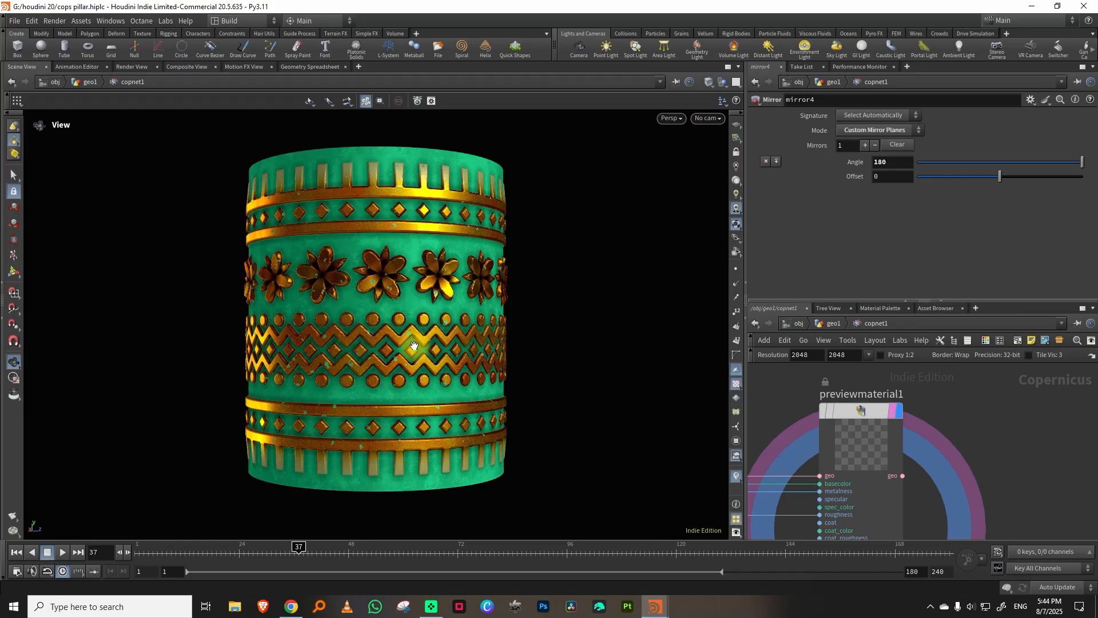
{"action": "mouse_move", "coordinate": [655, 605]}
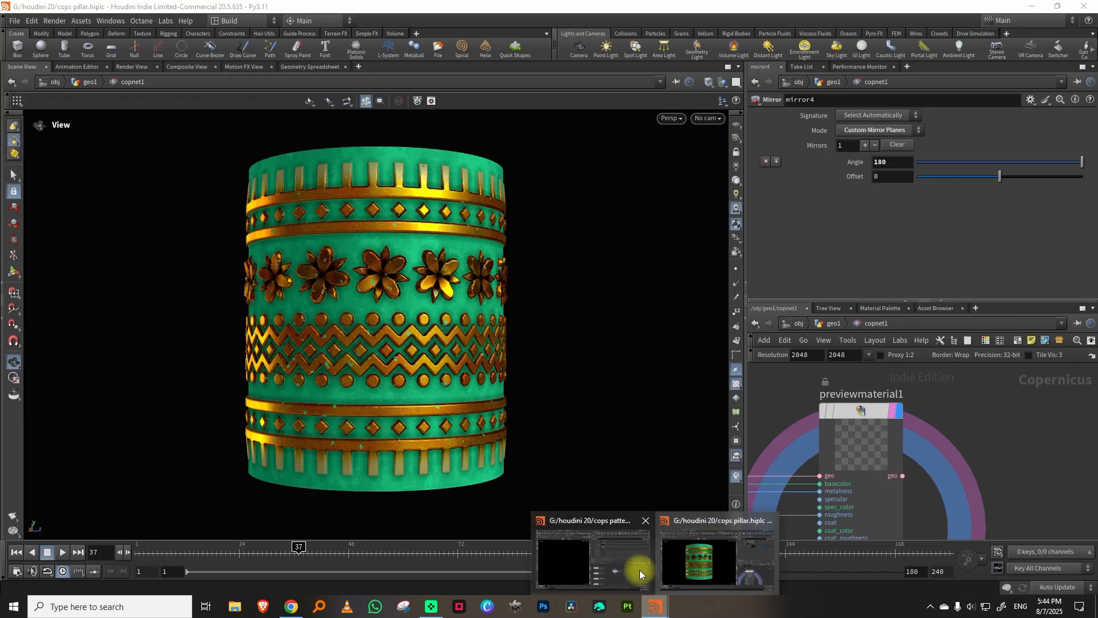
{"action": "left_click", "coordinate": [605, 562]}
Enter the copnet1 network and add an SDF Shape node.
{"action": "double_click", "coordinate": [759, 411]}
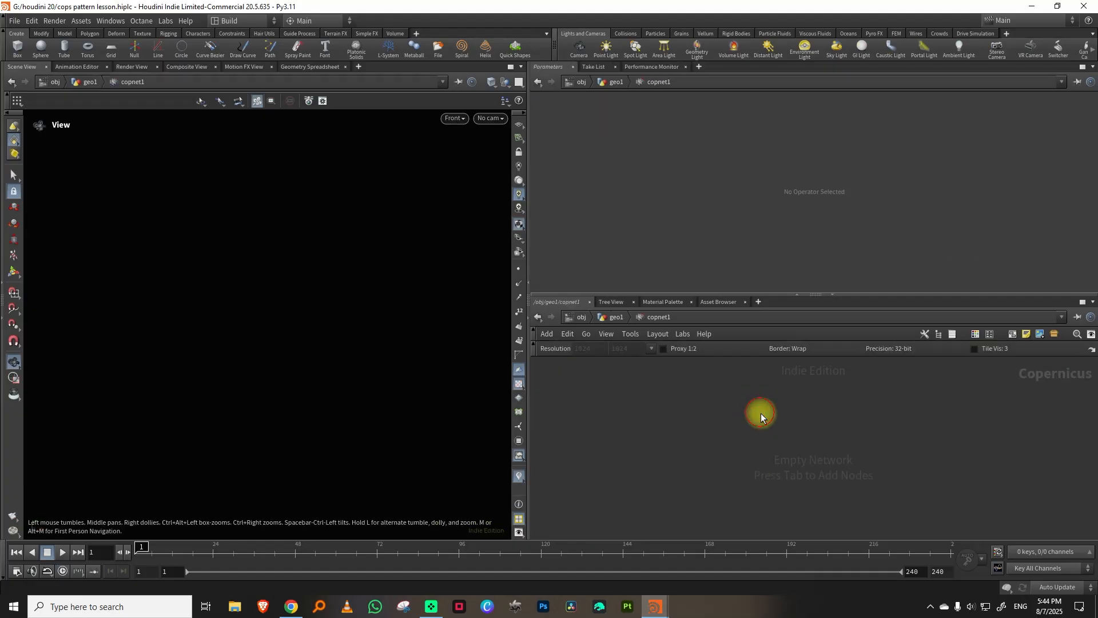
{"action": "key", "text": "Tab"}
{"action": "type", "text": "sdf"}
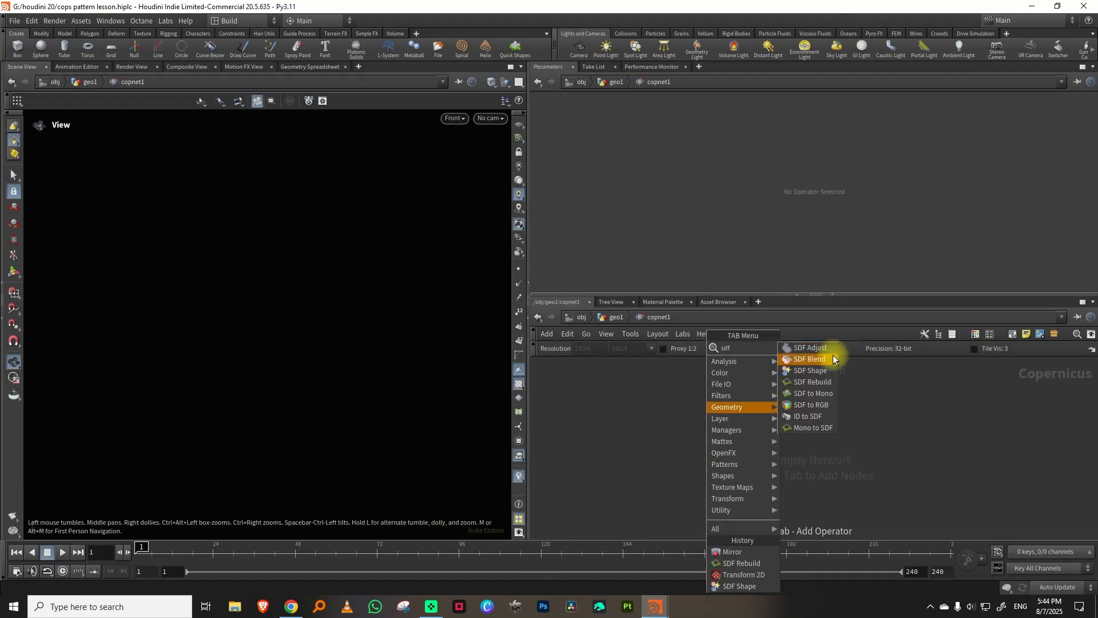
{"action": "left_click", "coordinate": [826, 369]}
{"action": "left_click", "coordinate": [659, 428]}
Set the SDF Shape's class to Compound and its compound shape to Egg.
{"action": "left_click", "coordinate": [649, 135]}
{"action": "left_click", "coordinate": [639, 161]}
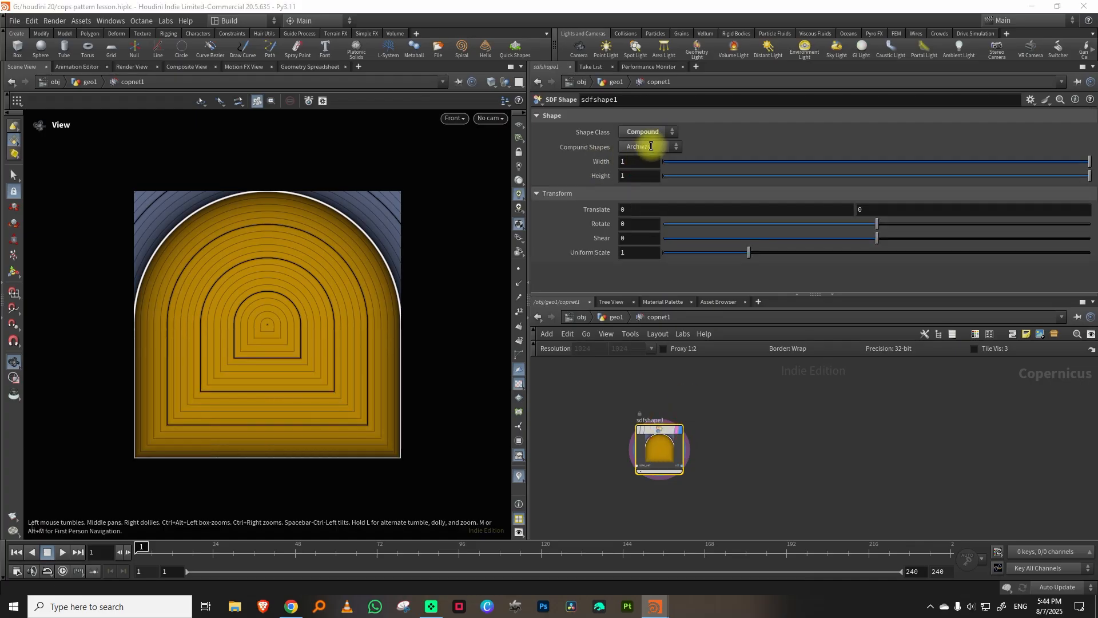
{"action": "left_click", "coordinate": [650, 147]}
{"action": "left_click", "coordinate": [639, 193]}
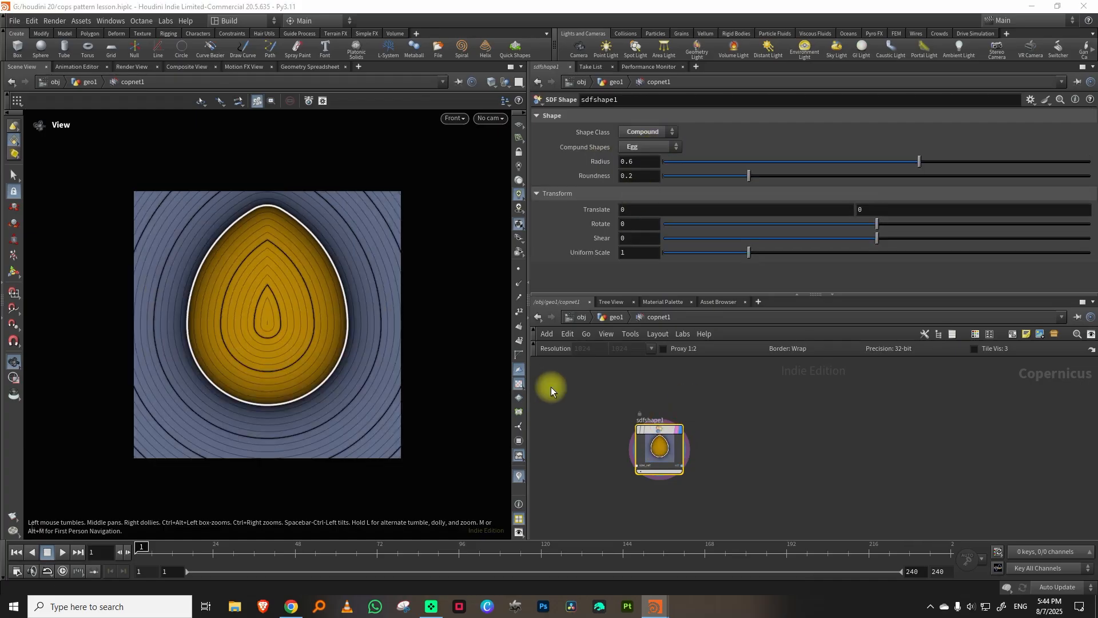
Rotate the egg shape to 90 degrees and reduce its roundness to 0.
{"action": "double_click", "coordinate": [627, 222]}
{"action": "type", "text": "90"}
{"action": "key", "text": "Return"}
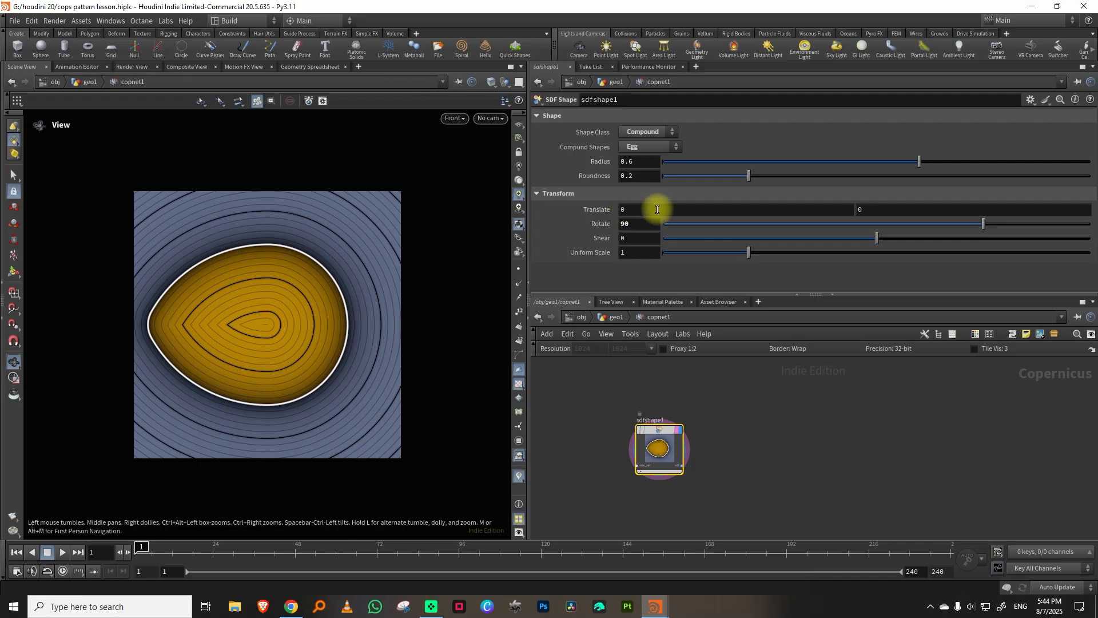
{"action": "left_click_drag", "start_coordinate": [737, 177], "coordinate": [647, 171]}
Set the egg shape's X translation to 0.5 and reduce its radius to 0.389.
{"action": "middle_click_drag", "start_coordinate": [637, 207], "coordinate": [683, 207]}
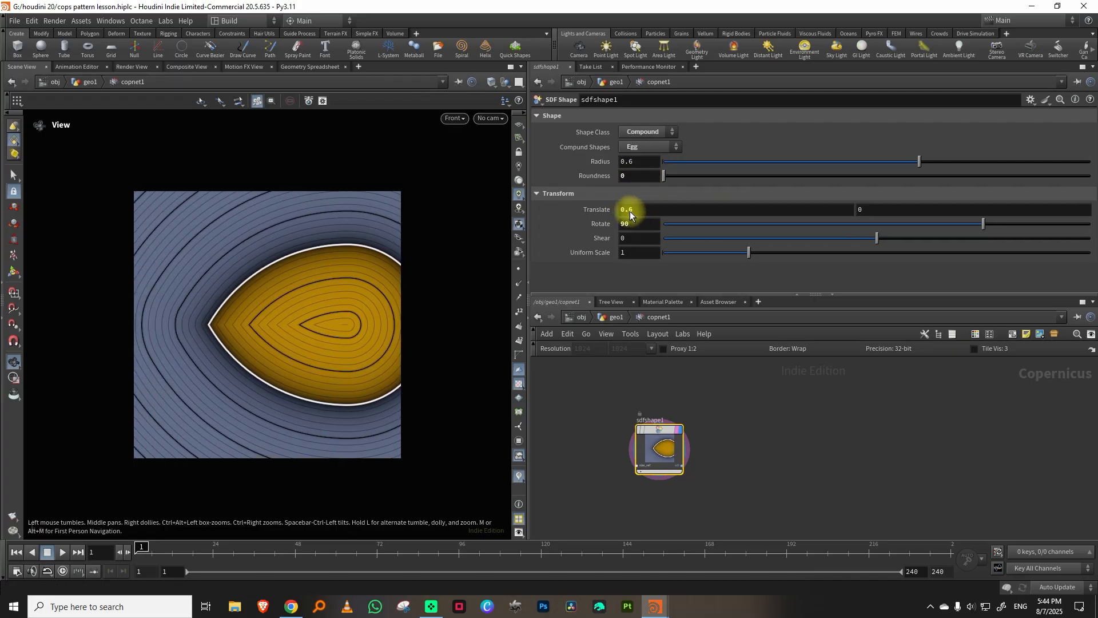
{"action": "left_click", "coordinate": [644, 211]}
{"action": "key", "text": "BackSpace"}
{"action": "type", "text": "5"}
{"action": "key", "text": "Return"}
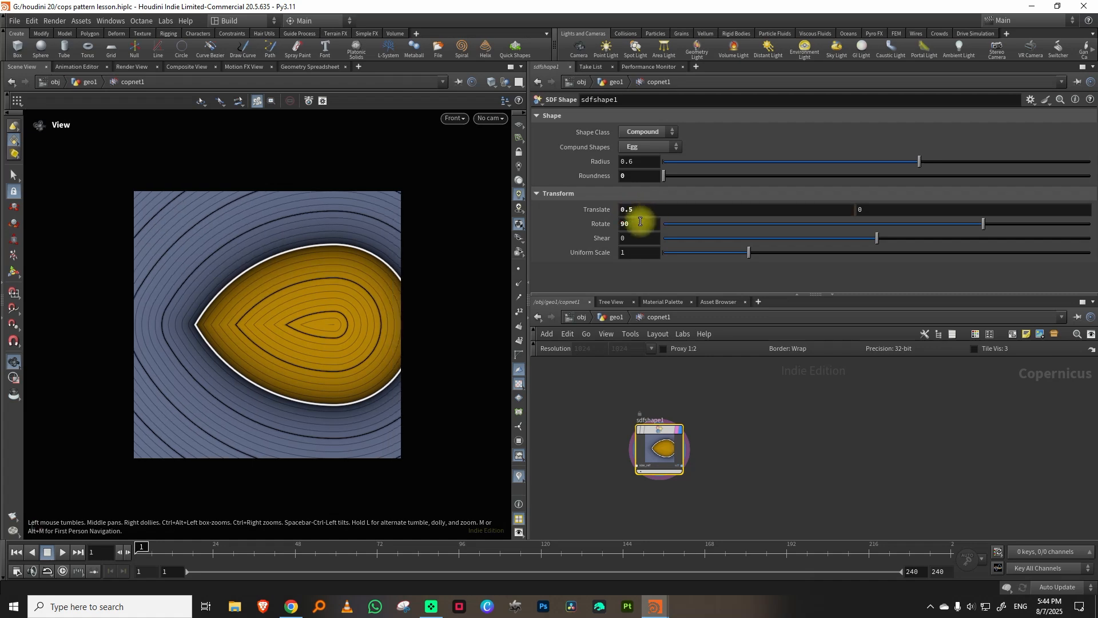
{"action": "left_click_drag", "start_coordinate": [918, 161], "coordinate": [830, 165]}
Add a Transform 2D node fed by the SDF Shape node.
{"action": "scroll", "coordinate": [698, 416], "scroll_direction": "up", "scroll_amount": 2}
{"action": "key", "text": "Tab"}
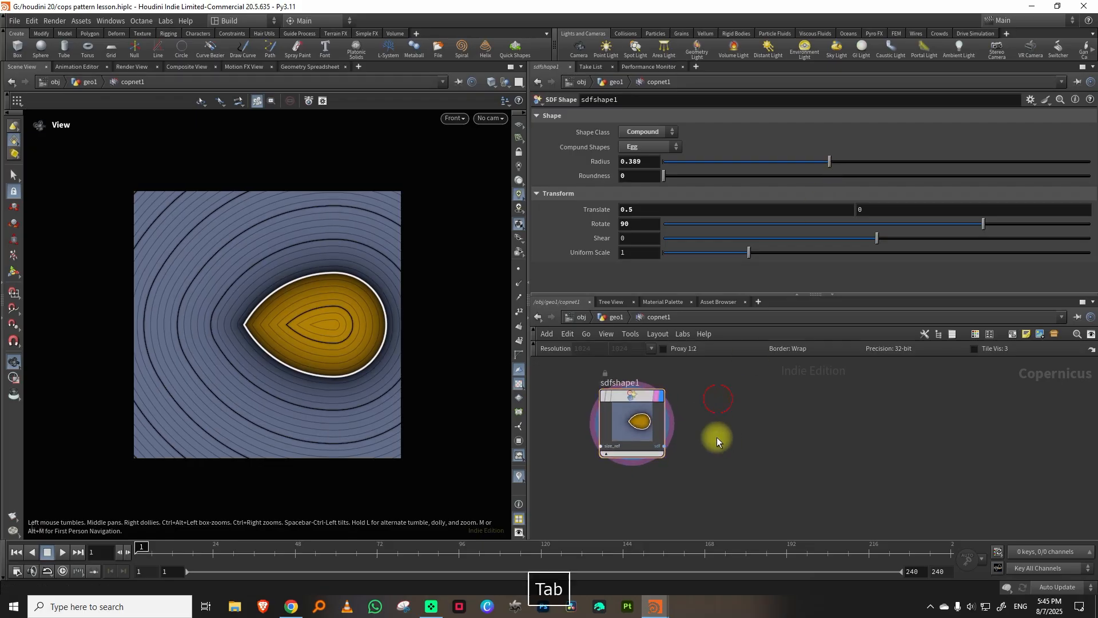
{"action": "type", "text": "tr"}
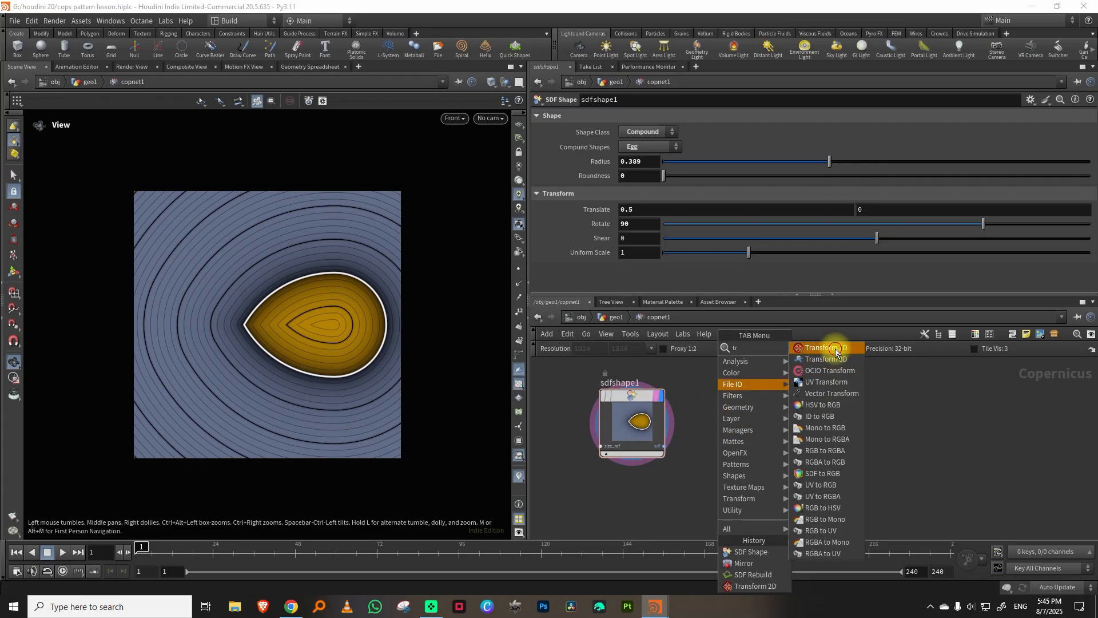
{"action": "left_click", "coordinate": [836, 352]}
{"action": "left_click", "coordinate": [729, 420]}
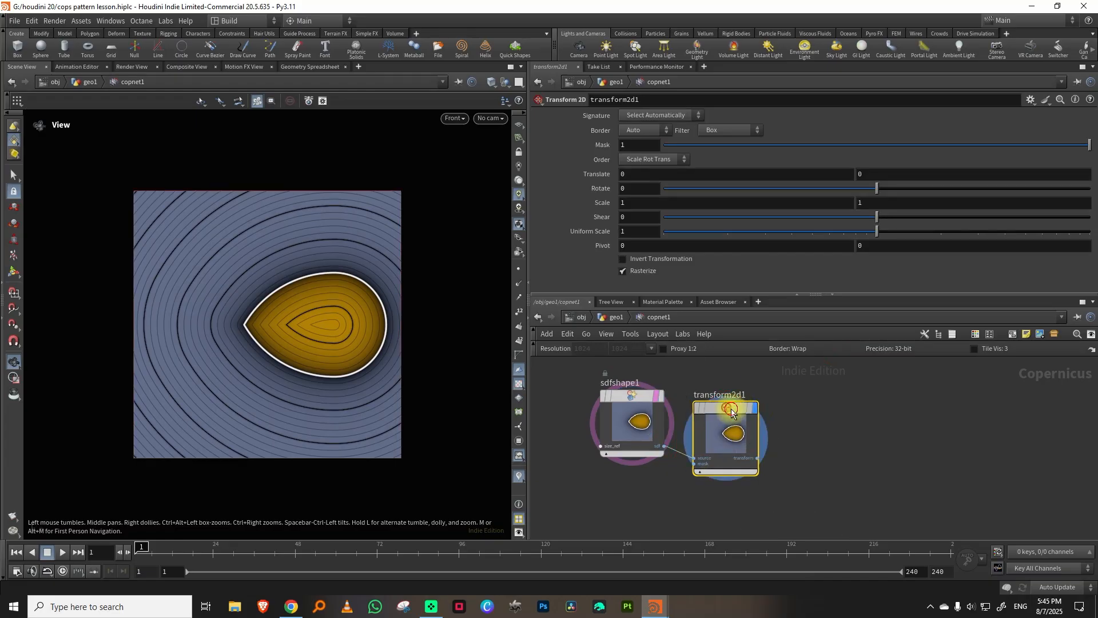
Set the Transform 2D's Y scale to 0.77 and its border mode to Clamp.
{"action": "middle_click_drag", "start_coordinate": [888, 202], "coordinate": [759, 233]}
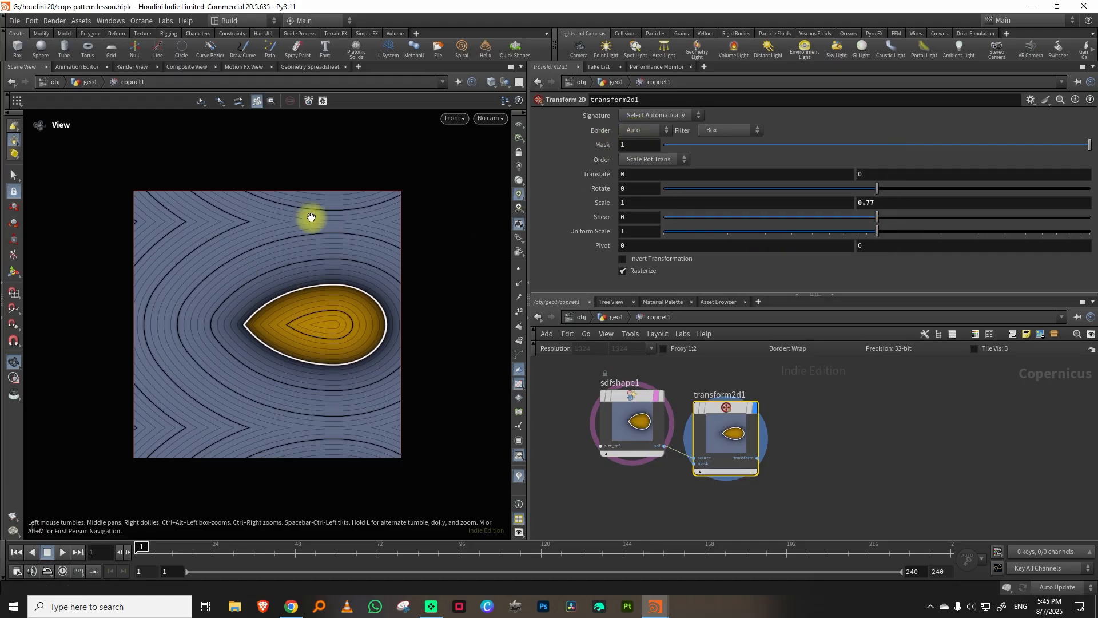
{"action": "left_click", "coordinate": [643, 131]}
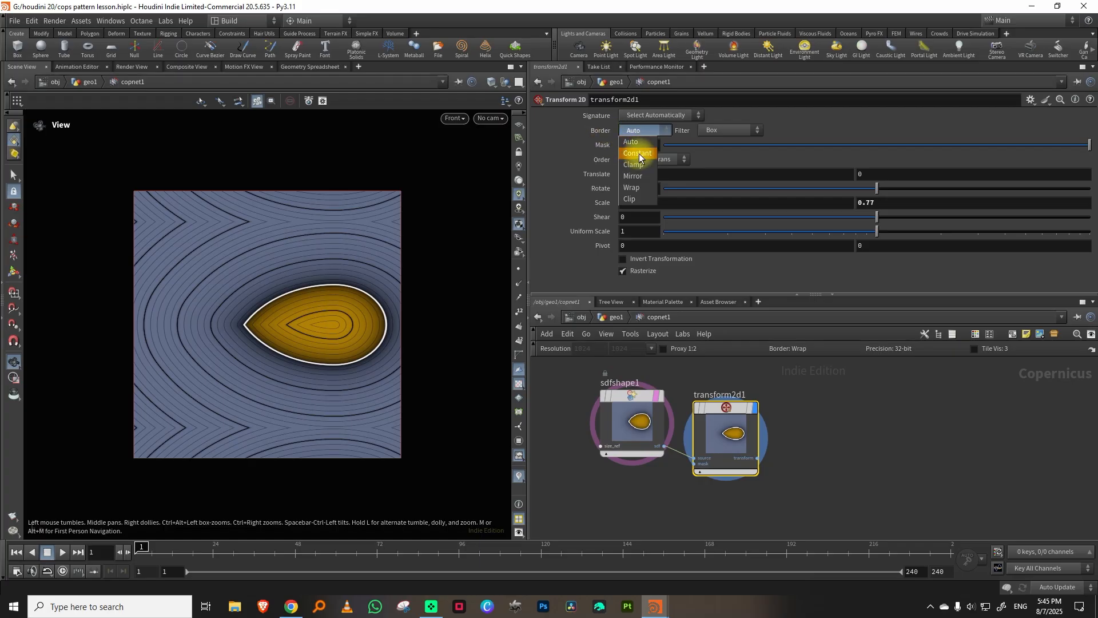
{"action": "left_click", "coordinate": [640, 154]}
{"action": "left_click", "coordinate": [642, 130]}
{"action": "left_click", "coordinate": [638, 165]}
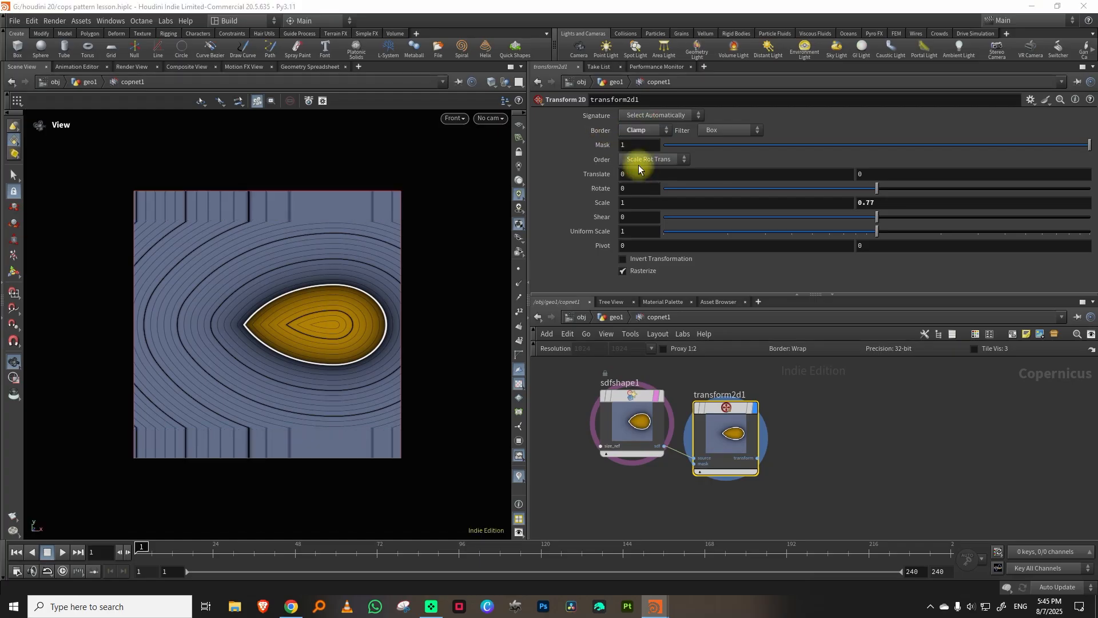
Align the sdfshape1 and transform2d1 nodes side by side in the network.
{"action": "key", "text": "Tab"}
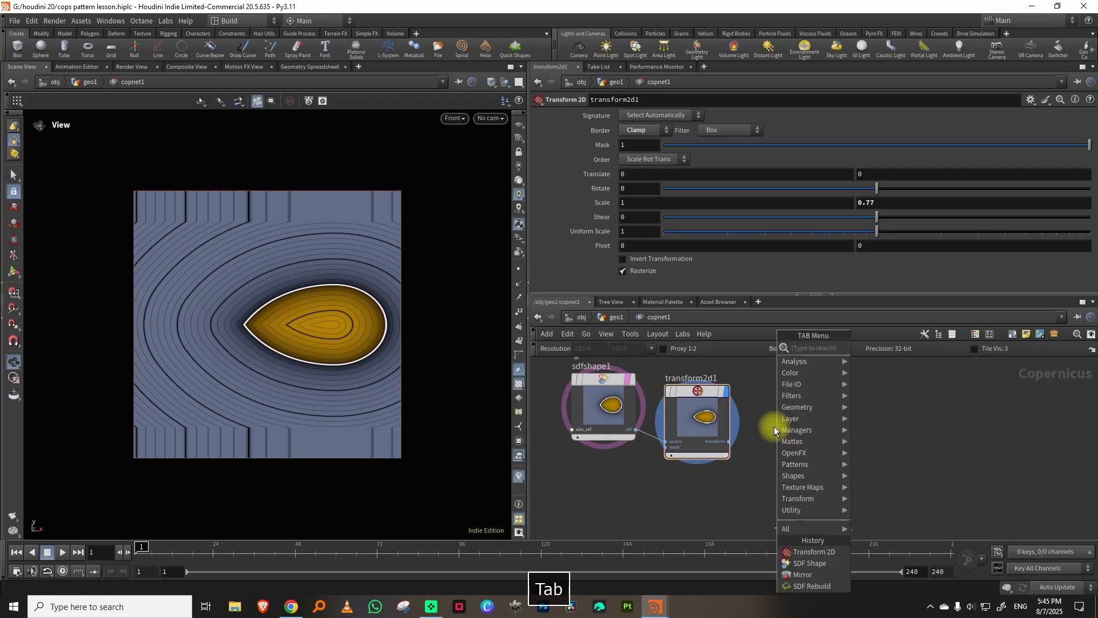
{"action": "left_click", "coordinate": [756, 425]}
{"action": "left_click_drag", "start_coordinate": [607, 381], "coordinate": [599, 389]}
{"action": "left_click", "coordinate": [695, 392]}
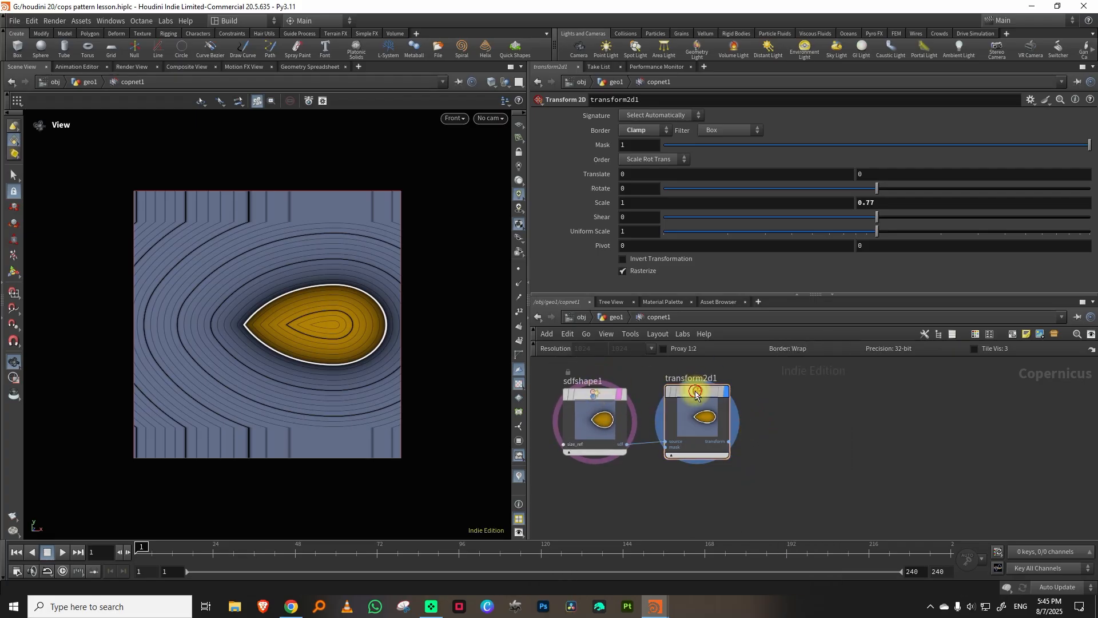
{"action": "left_click_drag", "start_coordinate": [695, 391], "coordinate": [687, 395]}
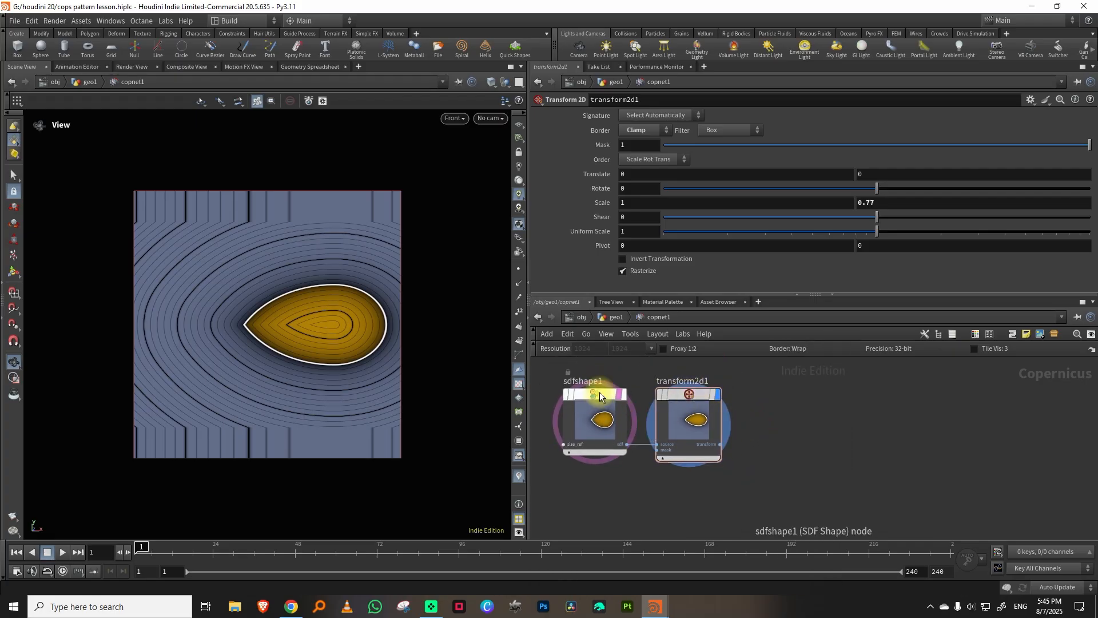
Add an SDF Rebuild node, feed it from the Transform 2D output and display it.
{"action": "left_click", "coordinate": [783, 398]}
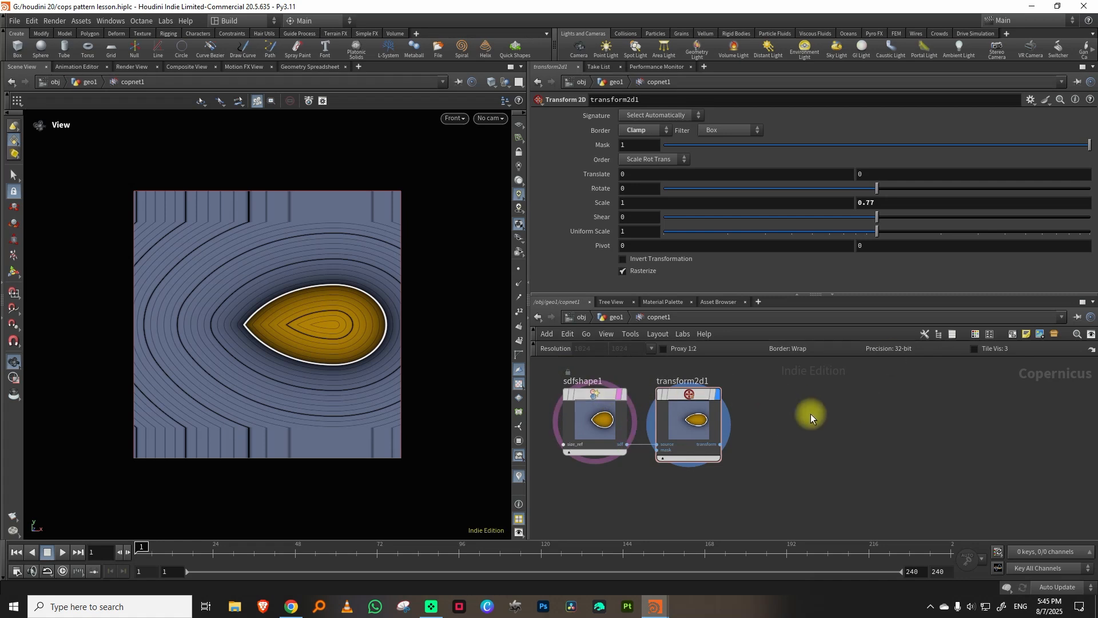
{"action": "key", "text": "Tab"}
{"action": "type", "text": "rebui"}
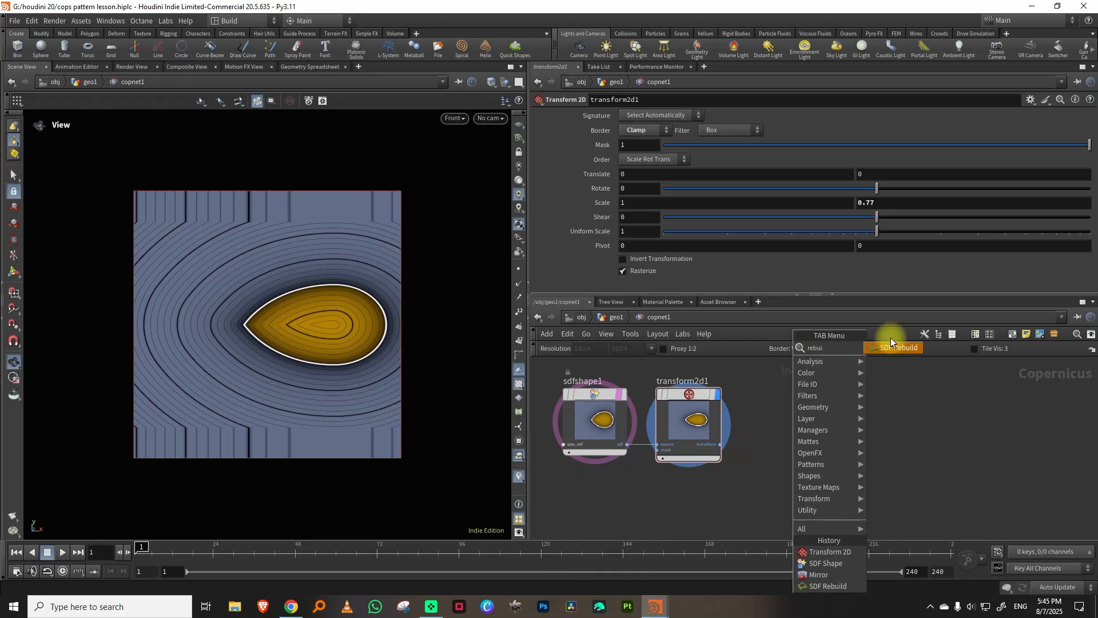
{"action": "left_click", "coordinate": [890, 347]}
{"action": "left_click", "coordinate": [801, 394]}
{"action": "left_click_drag", "start_coordinate": [720, 443], "coordinate": [825, 402]}
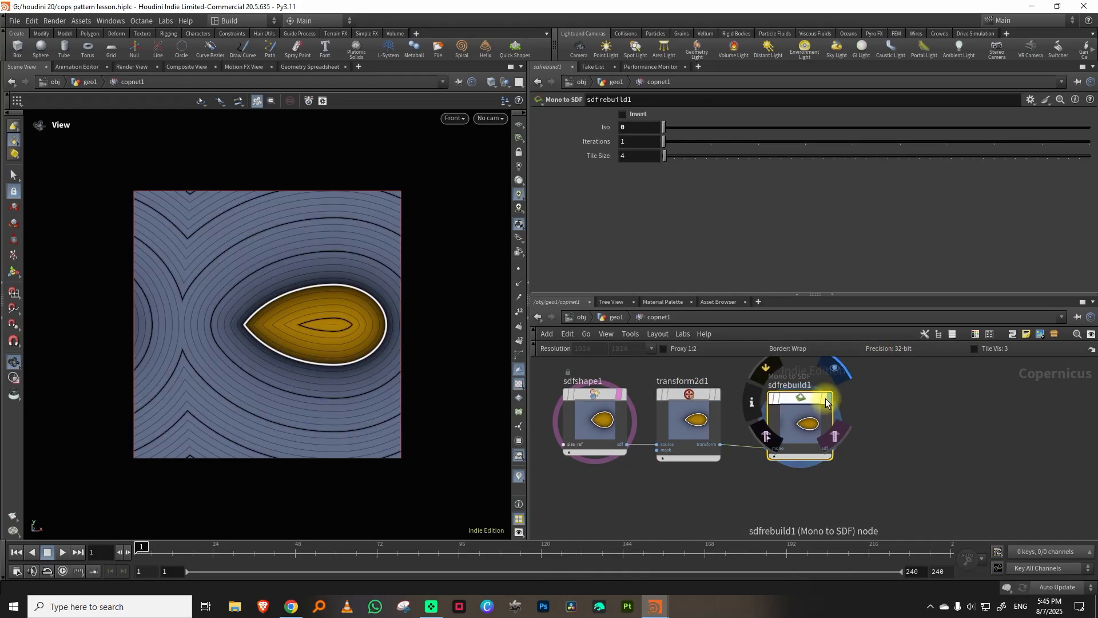
Add a Mirror node fed by the SDF Rebuild output, display it and set its angle to 180.
{"action": "middle_click_drag", "start_coordinate": [887, 417], "coordinate": [810, 429]}
{"action": "key", "text": "Tab"}
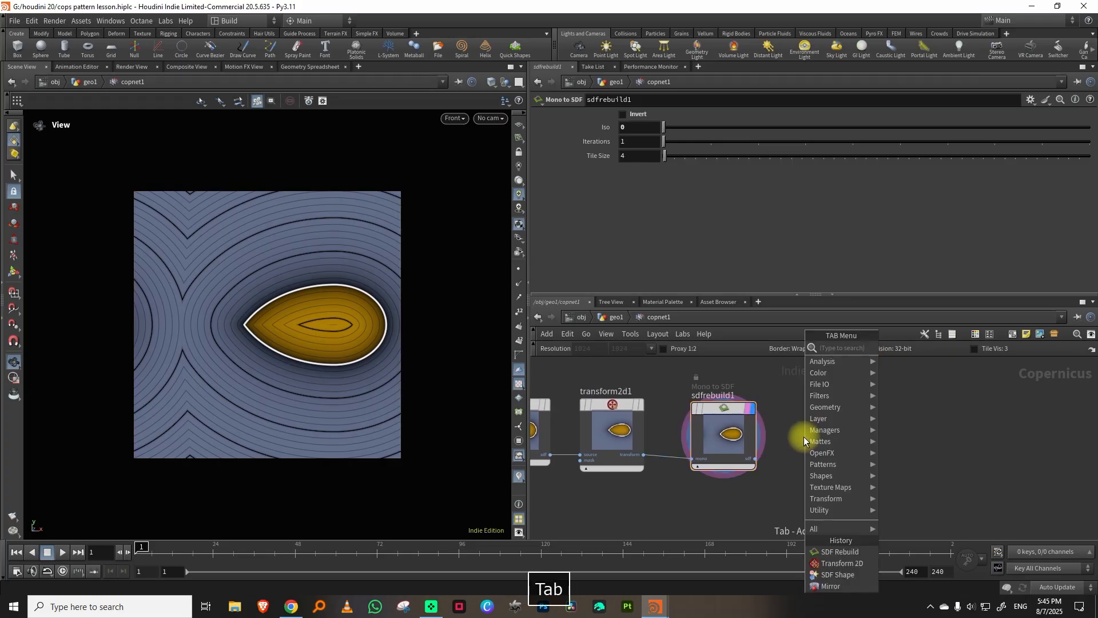
{"action": "type", "text": "mir"}
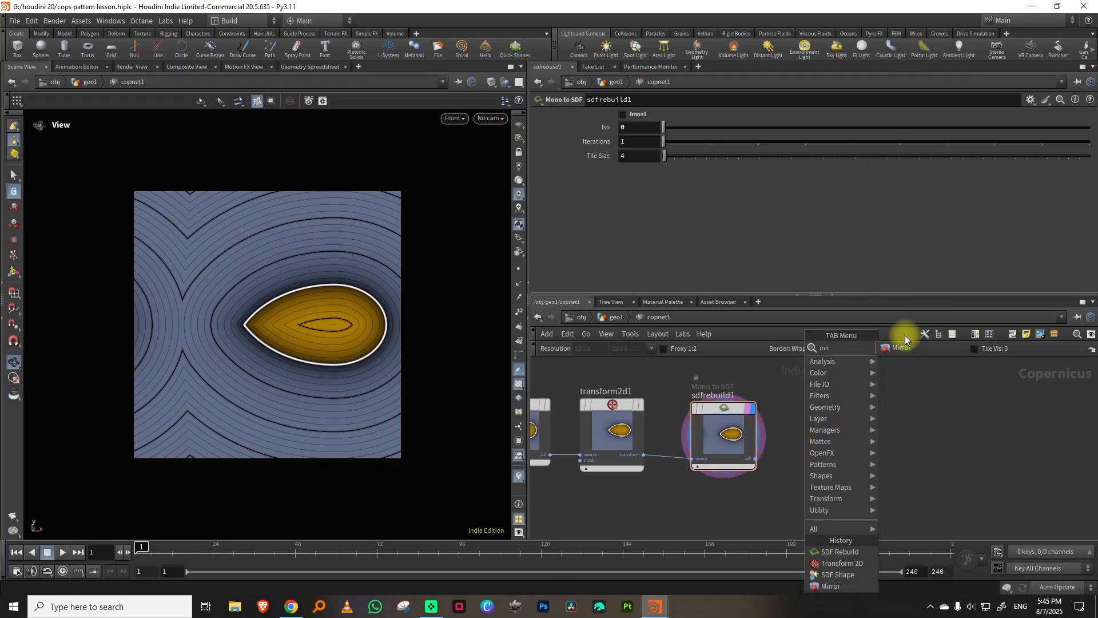
{"action": "left_click", "coordinate": [901, 347]}
{"action": "left_click", "coordinate": [861, 399]}
{"action": "left_click", "coordinate": [756, 458]}
{"action": "left_click", "coordinate": [833, 453]}
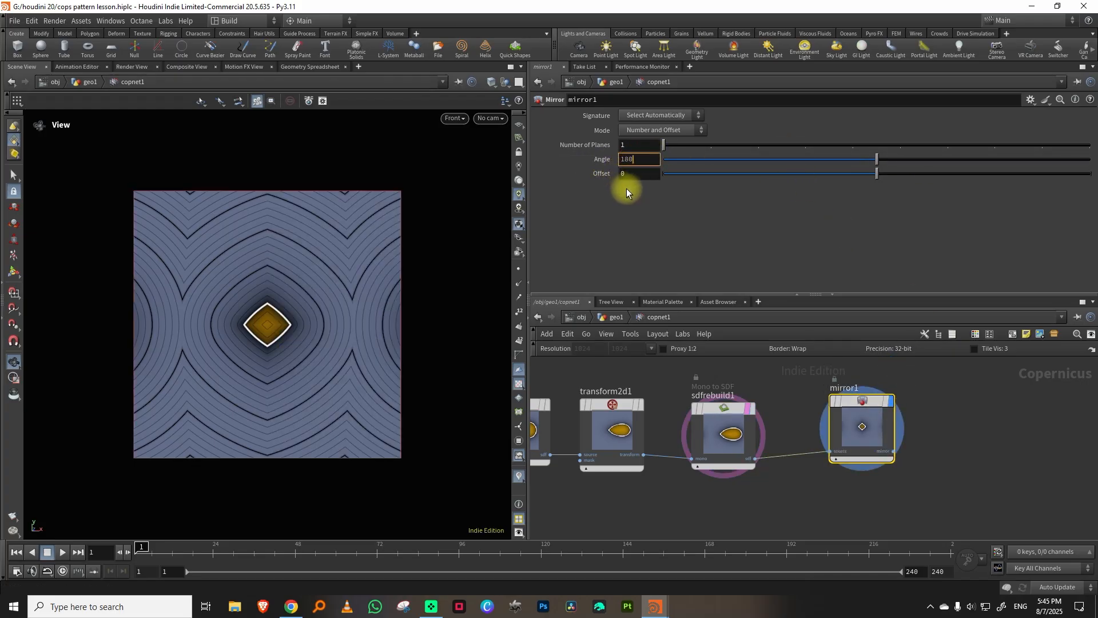
{"action": "key", "text": "Return"}
Adjust the sdfshape1 egg to an X translation of 0.58 and a uniform scale of 0.893.
{"action": "key", "text": "h"}
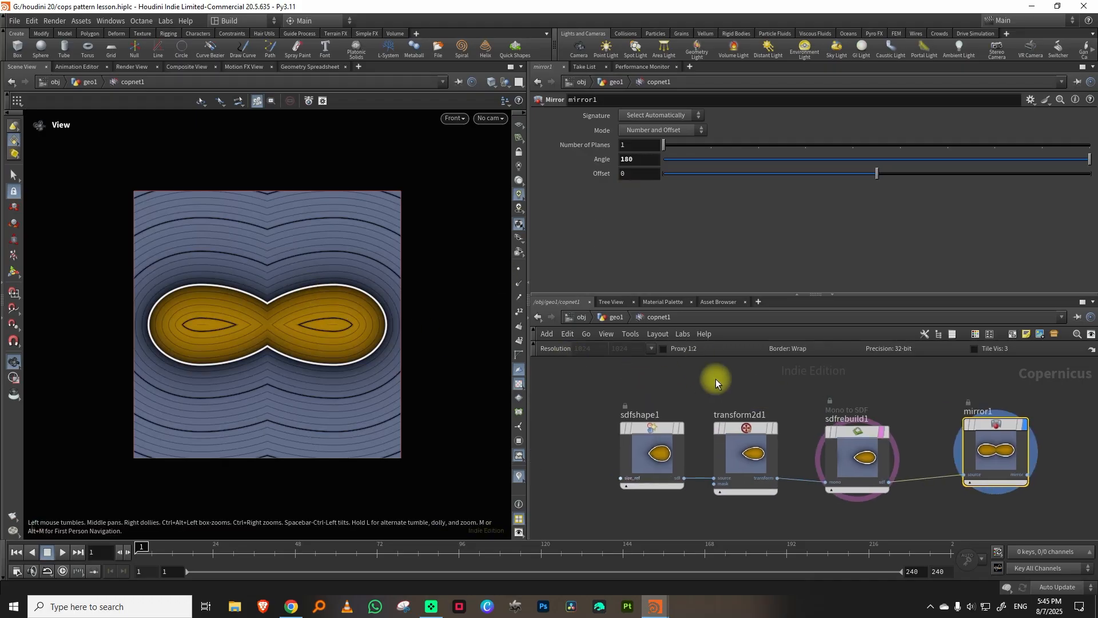
{"action": "left_click", "coordinate": [658, 433]}
{"action": "middle_click_drag", "start_coordinate": [645, 212], "coordinate": [694, 233]}
{"action": "left_click_drag", "start_coordinate": [749, 252], "coordinate": [739, 255]}
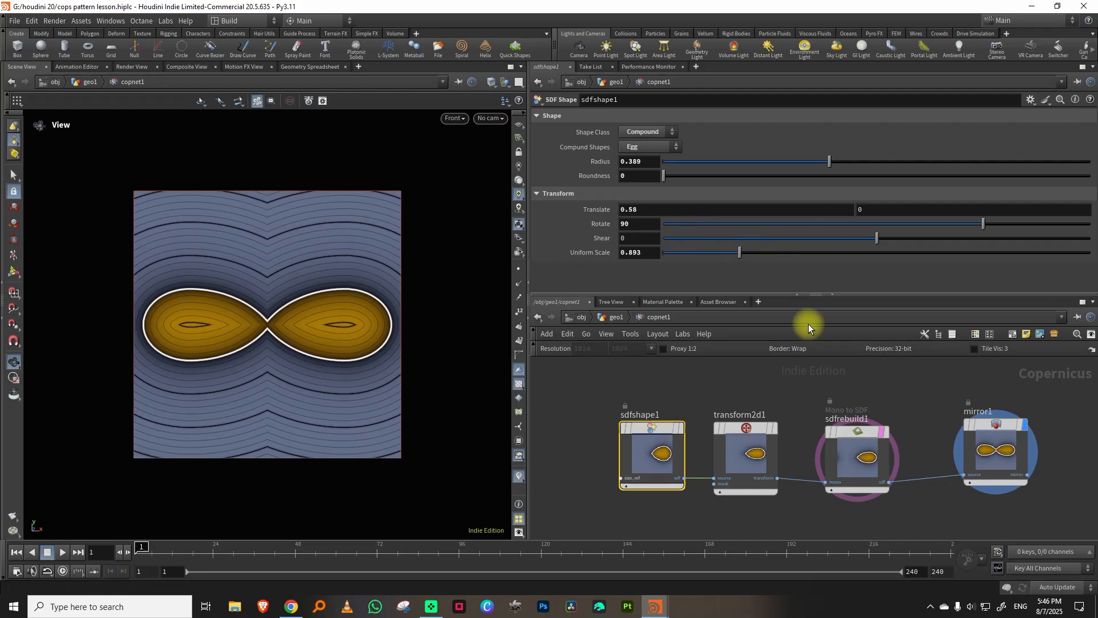
{"action": "middle_click_drag", "start_coordinate": [919, 392], "coordinate": [718, 400]}
{"action": "middle_click_drag", "start_coordinate": [885, 431], "coordinate": [828, 407]}
{"action": "key", "text": "Tab"}
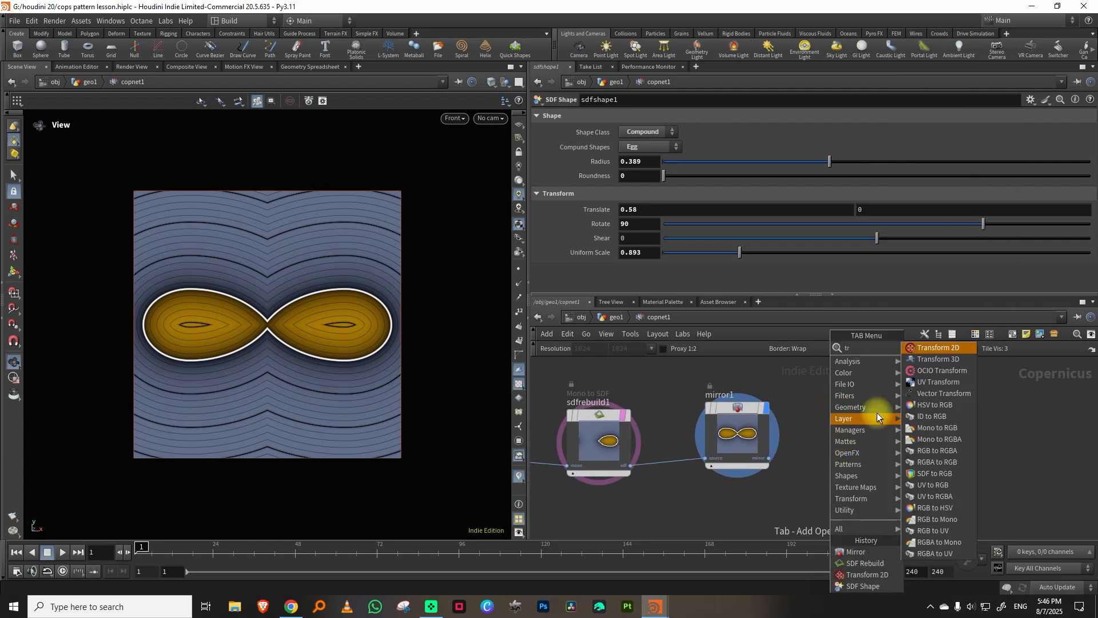
{"action": "left_click", "coordinate": [938, 360]}
{"action": "left_click", "coordinate": [841, 437]}
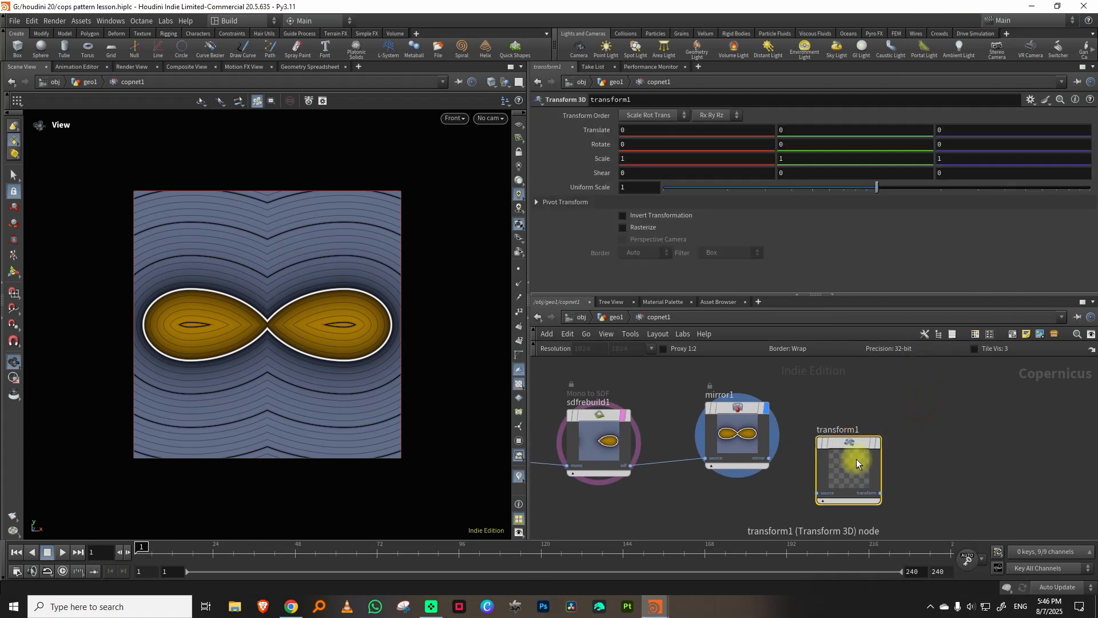
{"action": "key", "text": "Delete"}
Add a Transform 2D node fed by the Mirror output, display it and set its rotation to 90.
{"action": "key", "text": "Tab"}
{"action": "left_click", "coordinate": [946, 467]}
{"action": "left_click", "coordinate": [863, 442]}
{"action": "left_click", "coordinate": [891, 443]}
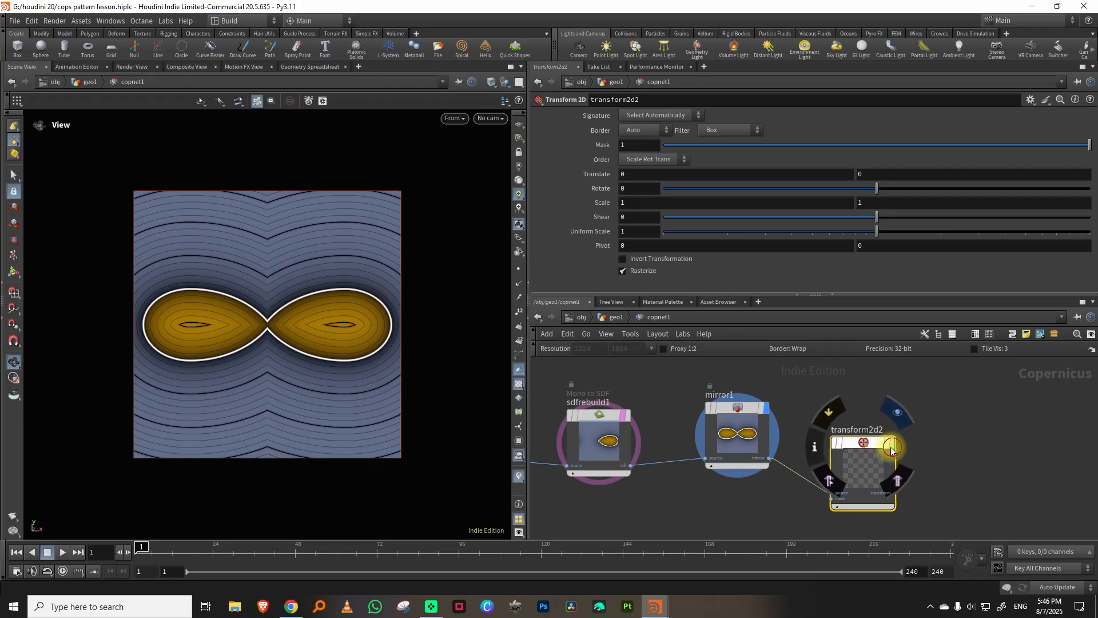
{"action": "left_click", "coordinate": [636, 190]}
{"action": "type", "text": "90"}
{"action": "key", "text": "Return"}
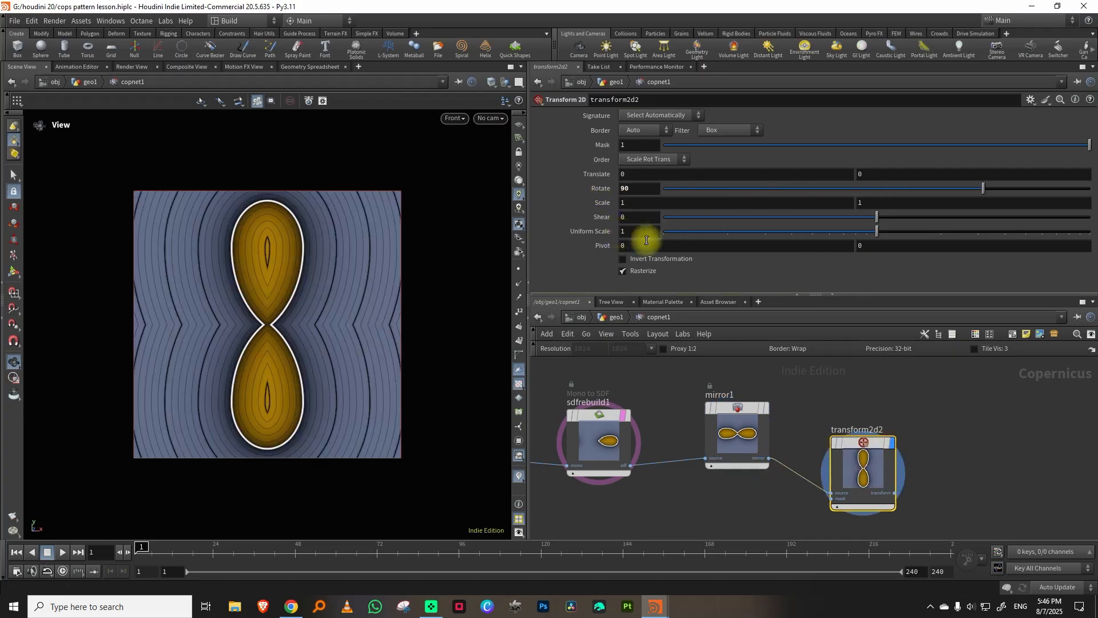
Move the transform2d2 node further below mirror1 in the network.
{"action": "middle_click_drag", "start_coordinate": [952, 363], "coordinate": [841, 369]}
{"action": "mouse_move", "coordinate": [766, 450]}
{"action": "left_click_drag", "start_coordinate": [766, 450], "coordinate": [756, 496]}
{"action": "middle_click_drag", "start_coordinate": [787, 442], "coordinate": [780, 394]}
{"action": "left_click", "coordinate": [826, 382]}
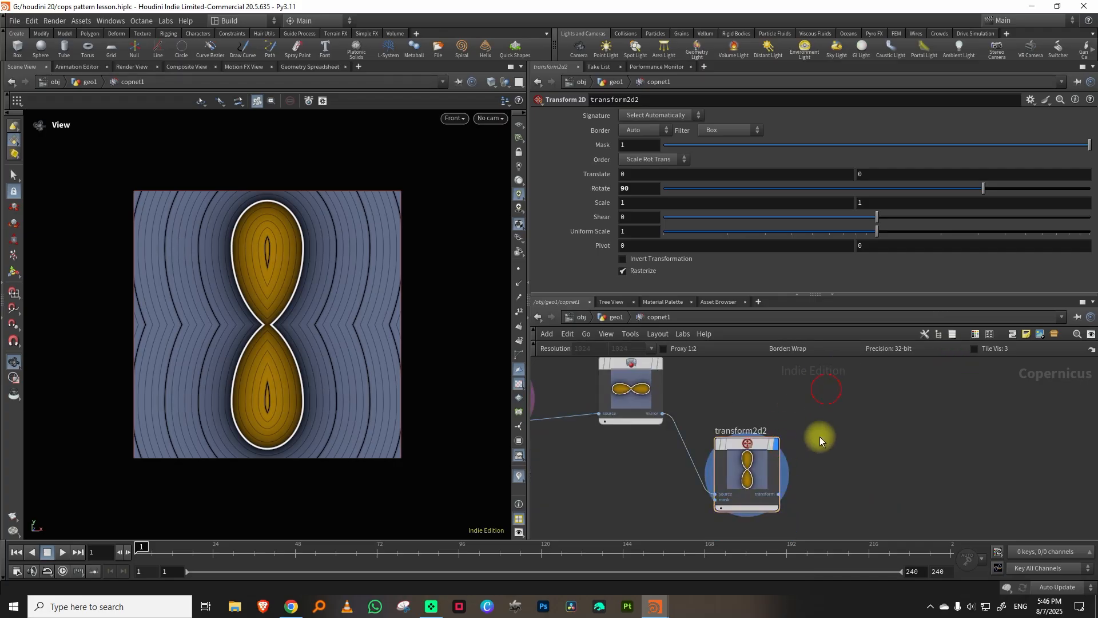
Add an SDF Blend node in Union mode fed by mirror1 and transform2d2, and display it.
{"action": "key", "text": "Tab"}
{"action": "type", "text": "sd"}
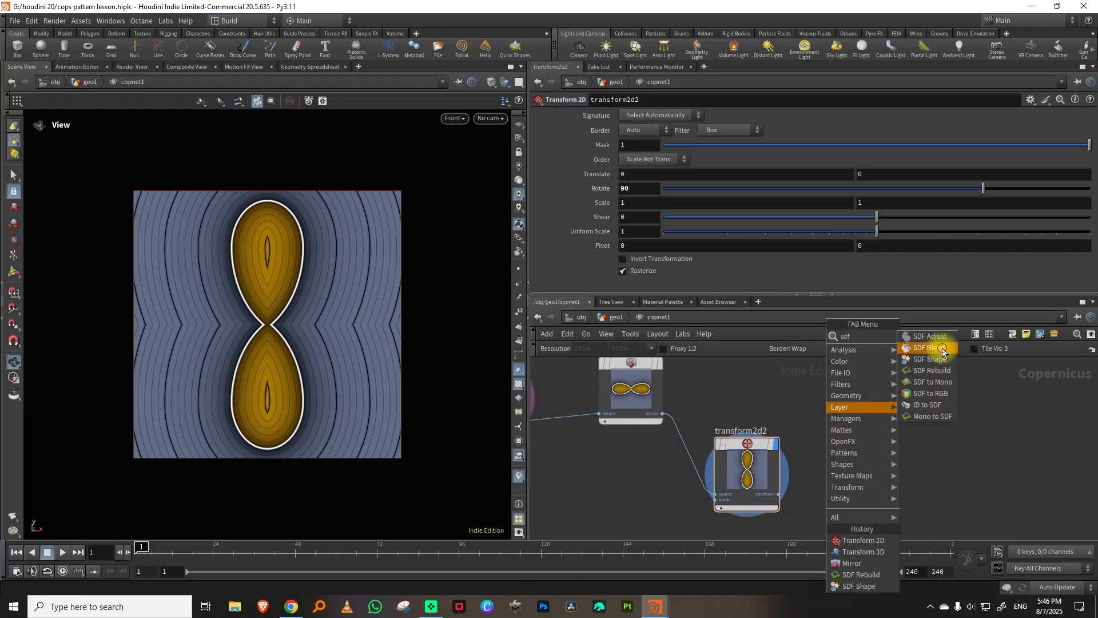
{"action": "left_click", "coordinate": [929, 348]}
{"action": "left_click_drag", "start_coordinate": [661, 413], "coordinate": [840, 417]}
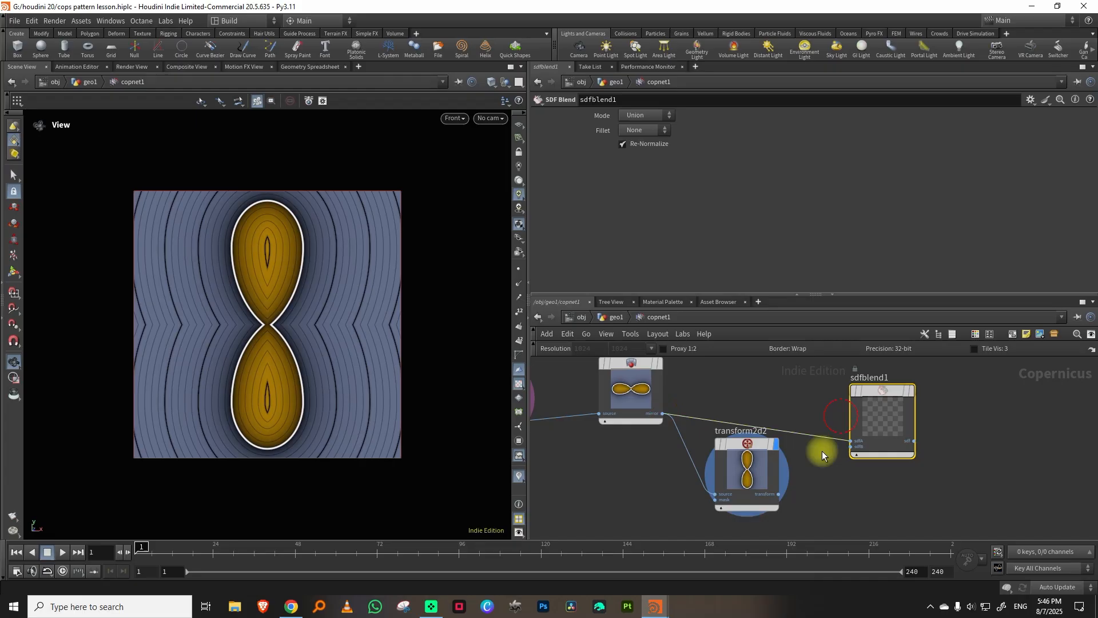
{"action": "left_click", "coordinate": [910, 394]}
Set the sdfshape1 egg's X translation to 0.59.
{"action": "middle_click_drag", "start_coordinate": [764, 381], "coordinate": [839, 411]}
{"action": "scroll", "coordinate": [855, 407], "scroll_direction": "down", "scroll_amount": 3}
{"action": "scroll", "coordinate": [775, 385], "scroll_direction": "up", "scroll_amount": 5}
{"action": "left_click", "coordinate": [708, 433]}
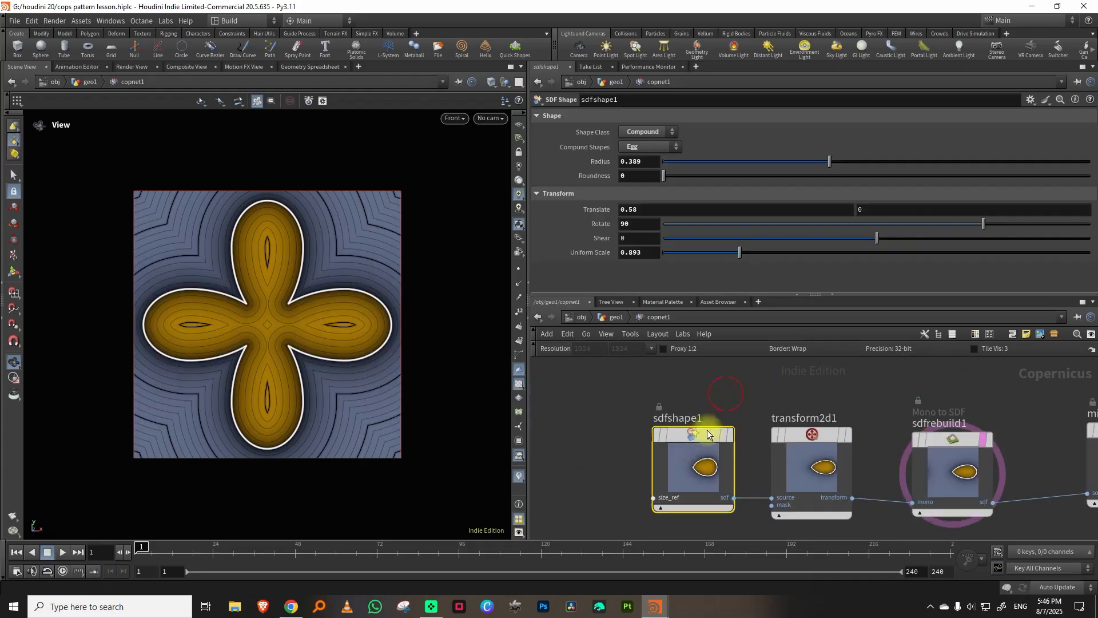
{"action": "middle_click_drag", "start_coordinate": [725, 210], "coordinate": [741, 231]}
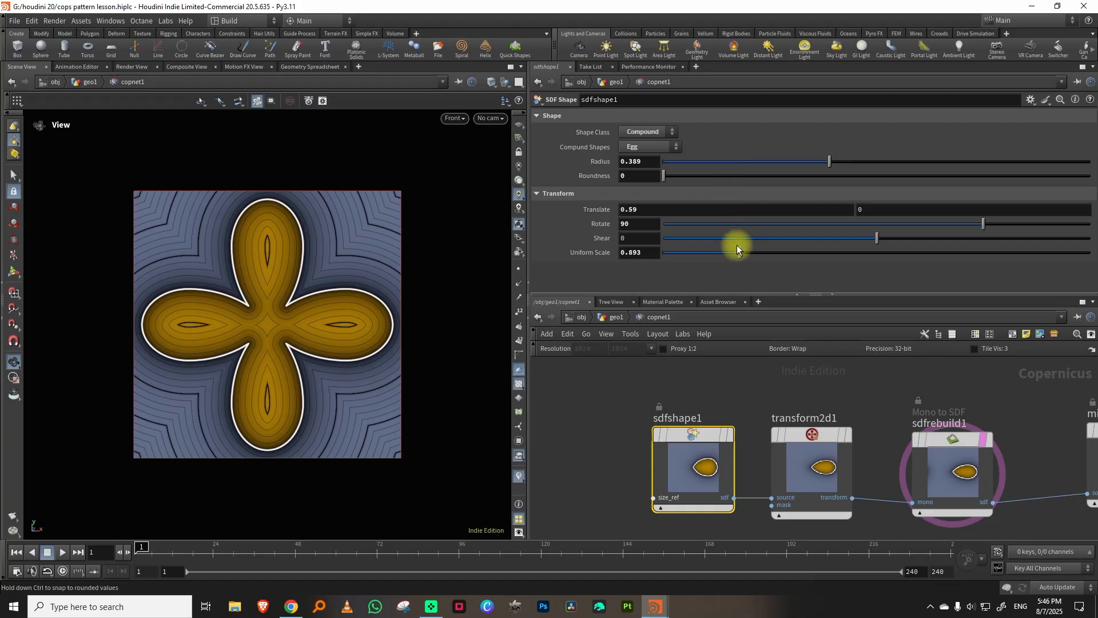
Duplicate sdfshape1, place the copy above the original in the network and display it.
{"action": "left_click_drag", "start_coordinate": [778, 294], "coordinate": [779, 233]}
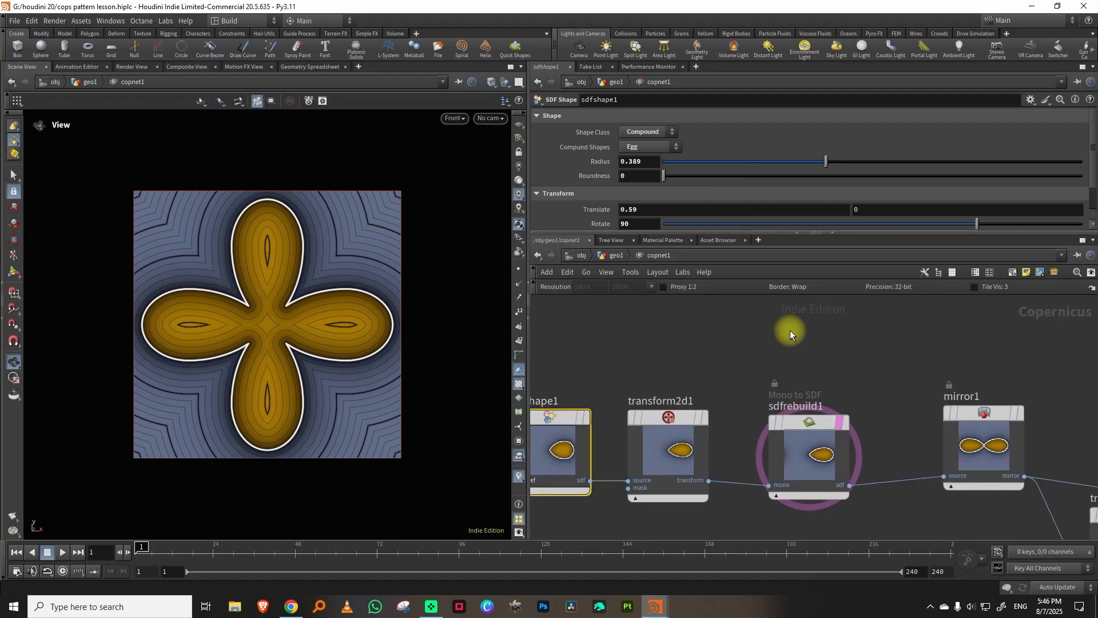
{"action": "scroll", "coordinate": [813, 332], "scroll_direction": "down", "scroll_amount": 3}
{"action": "middle_click_drag", "start_coordinate": [937, 327], "coordinate": [757, 345]}
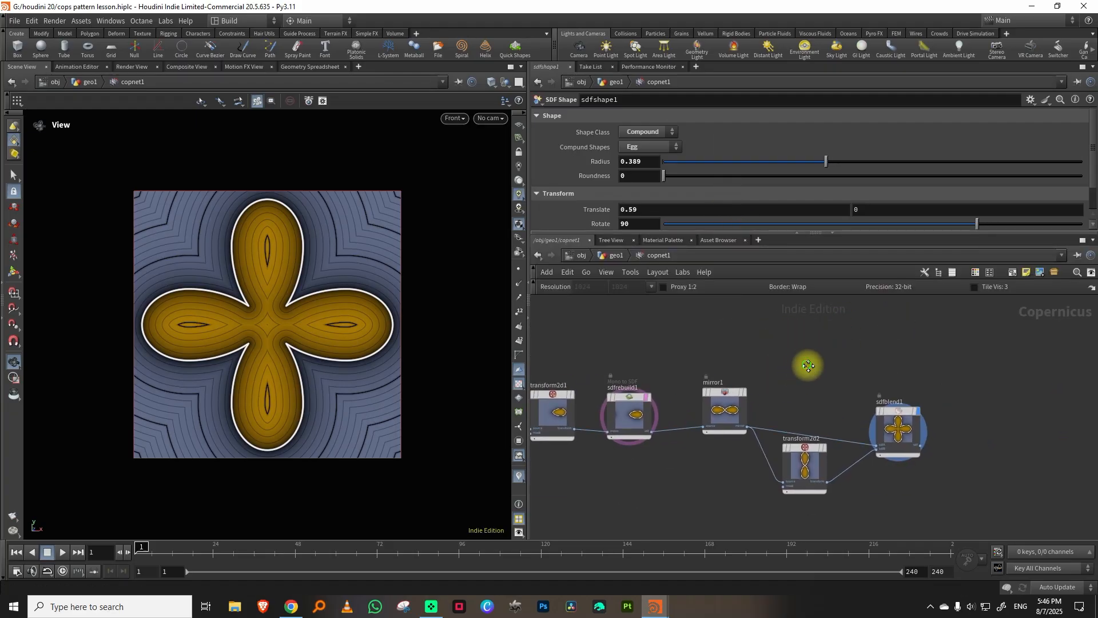
{"action": "middle_click_drag", "start_coordinate": [651, 329], "coordinate": [832, 344]}
{"action": "scroll", "coordinate": [825, 342], "scroll_direction": "down", "scroll_amount": 2}
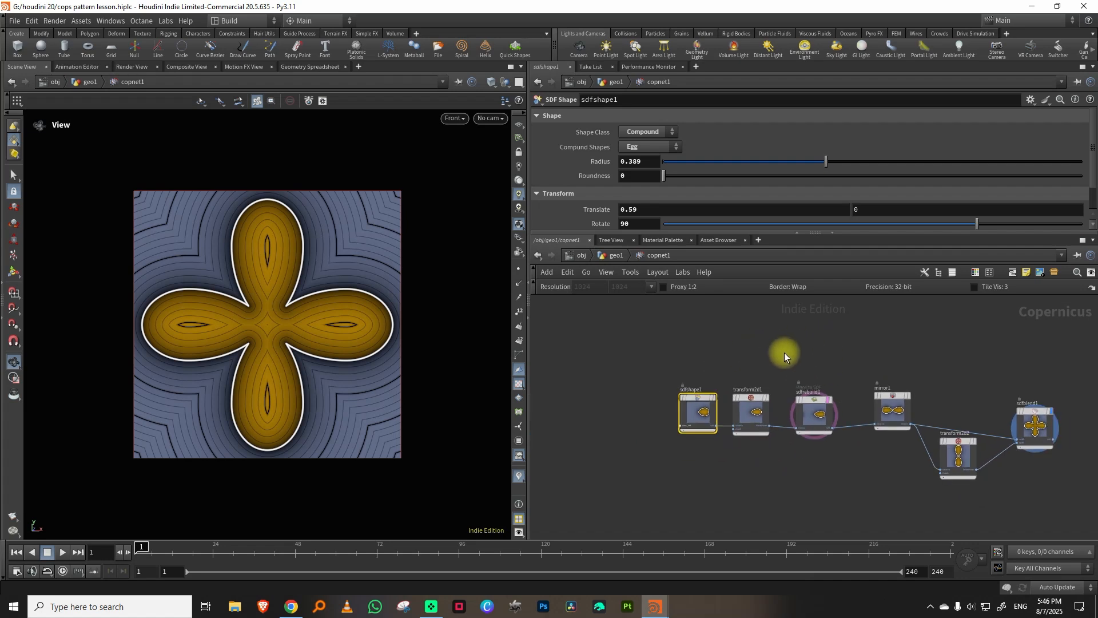
{"action": "middle_click_drag", "start_coordinate": [765, 340], "coordinate": [753, 365]}
{"action": "key", "text": "ctrl+c"}
{"action": "key", "text": "ctrl+v"}
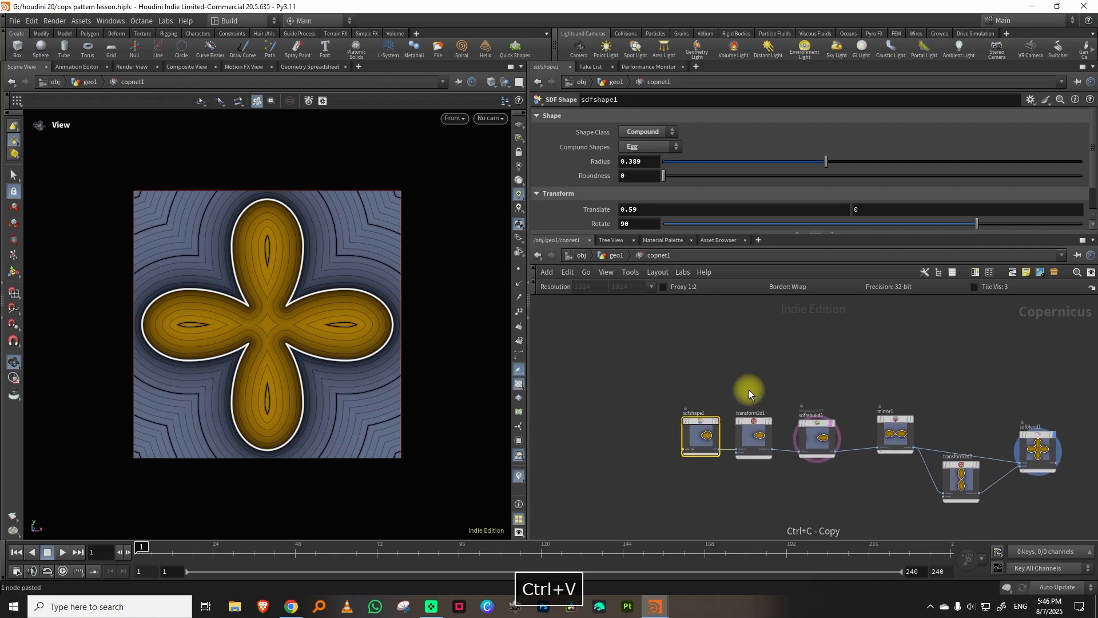
{"action": "scroll", "coordinate": [758, 317], "scroll_direction": "up", "scroll_amount": 2}
{"action": "right_click_drag", "start_coordinate": [758, 317], "coordinate": [754, 320]}
{"action": "middle_click_drag", "start_coordinate": [753, 322], "coordinate": [790, 342]}
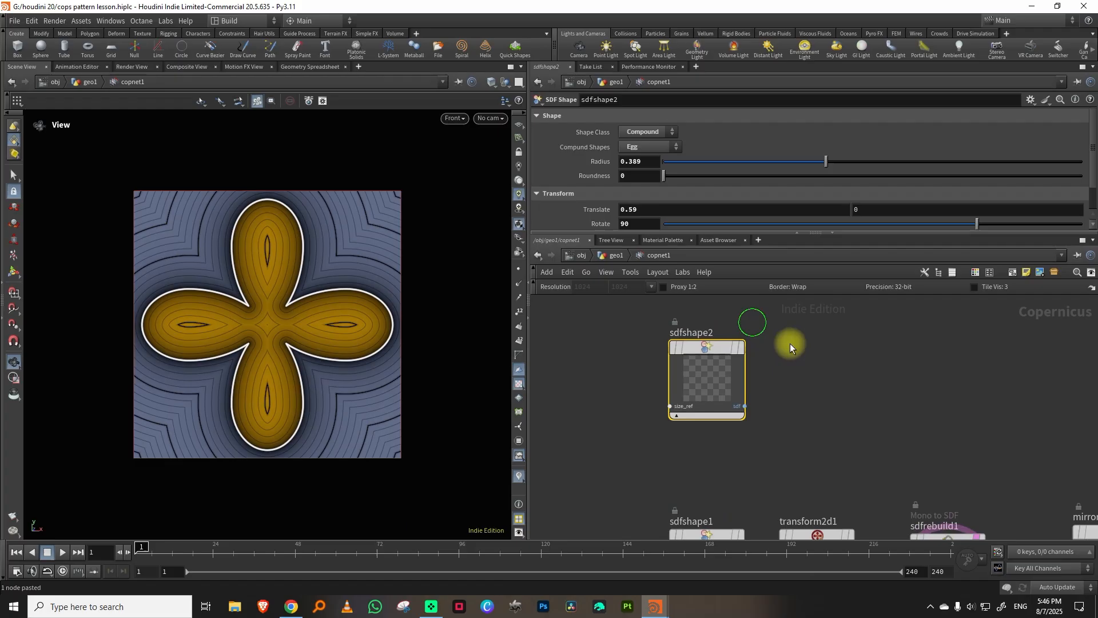
{"action": "left_click", "coordinate": [742, 348]}
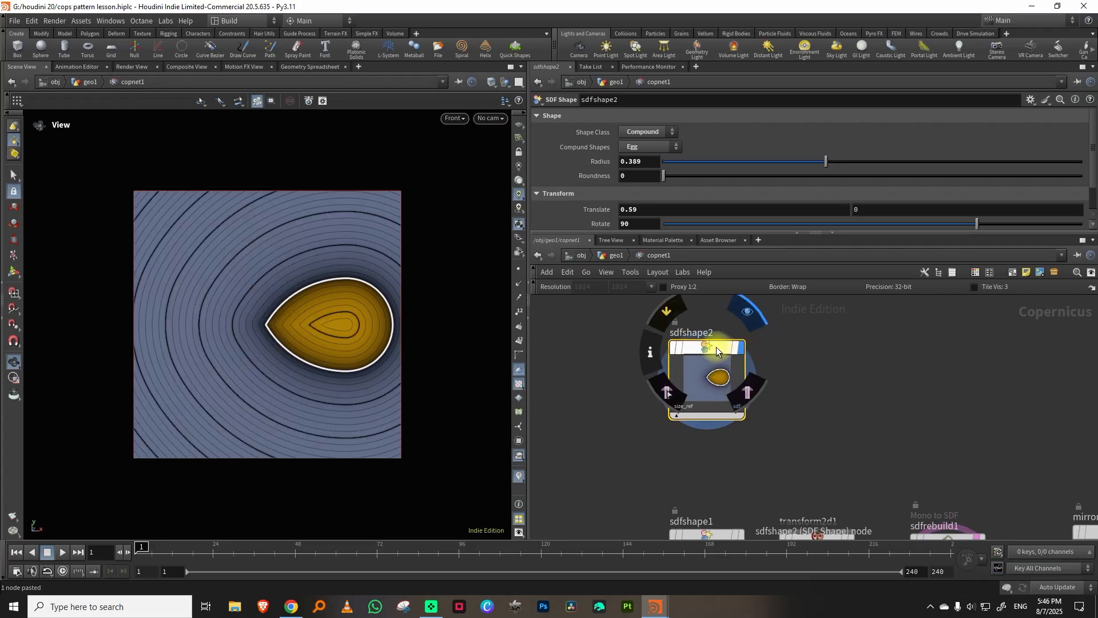
Change sdfshape2's compound shape to Vesica and set its X translation to 0.
{"action": "left_click", "coordinate": [640, 148]}
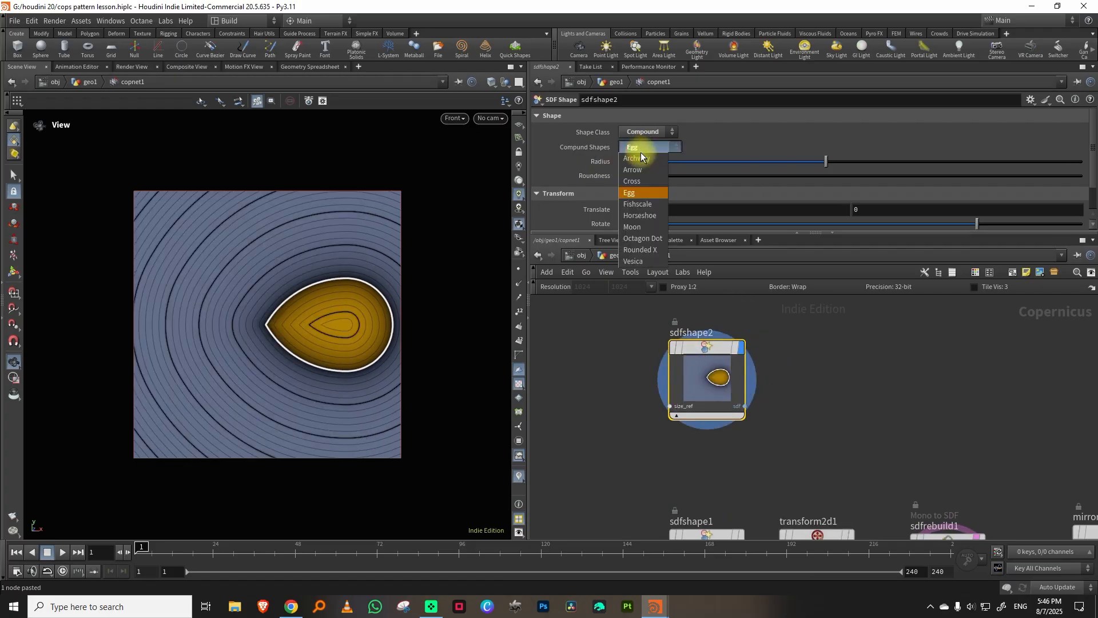
{"action": "left_click", "coordinate": [637, 263]}
{"action": "left_click", "coordinate": [652, 207]}
{"action": "type", "text": "0"}
{"action": "key", "text": "Return"}
Adjust the vesica to a radius of 0.479, a roundness of 0.213 and a Y translation of 0.5.
{"action": "left_click", "coordinate": [634, 223]}
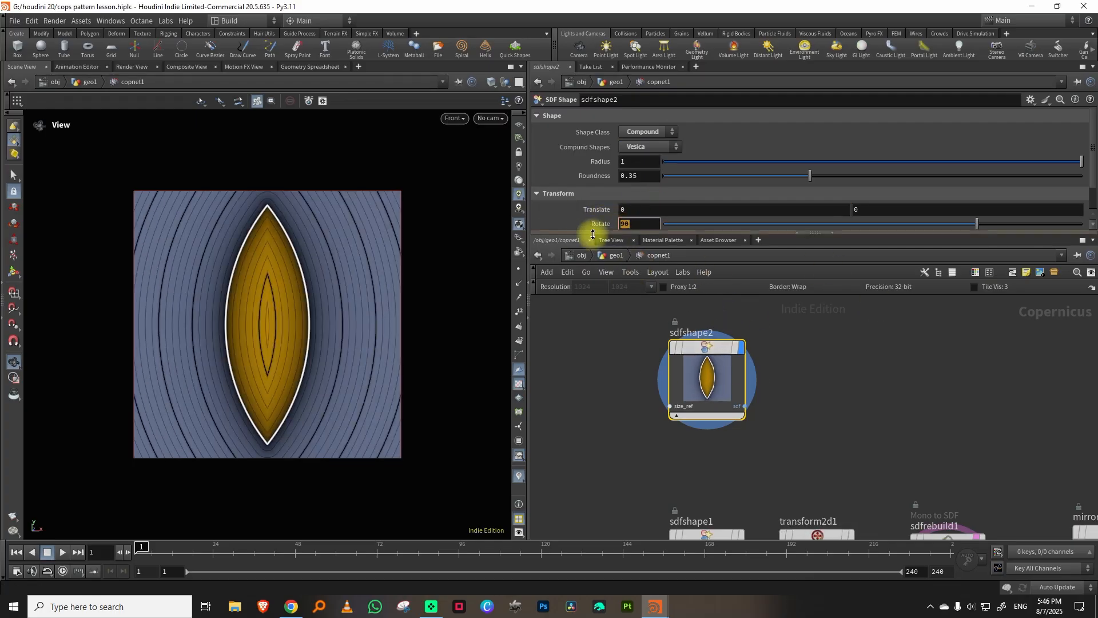
{"action": "left_click_drag", "start_coordinate": [593, 234], "coordinate": [593, 350]}
{"action": "middle_click_drag", "start_coordinate": [868, 210], "coordinate": [913, 202]}
{"action": "left_click_drag", "start_coordinate": [804, 177], "coordinate": [796, 177]}
{"action": "left_click_drag", "start_coordinate": [918, 161], "coordinate": [868, 163]}
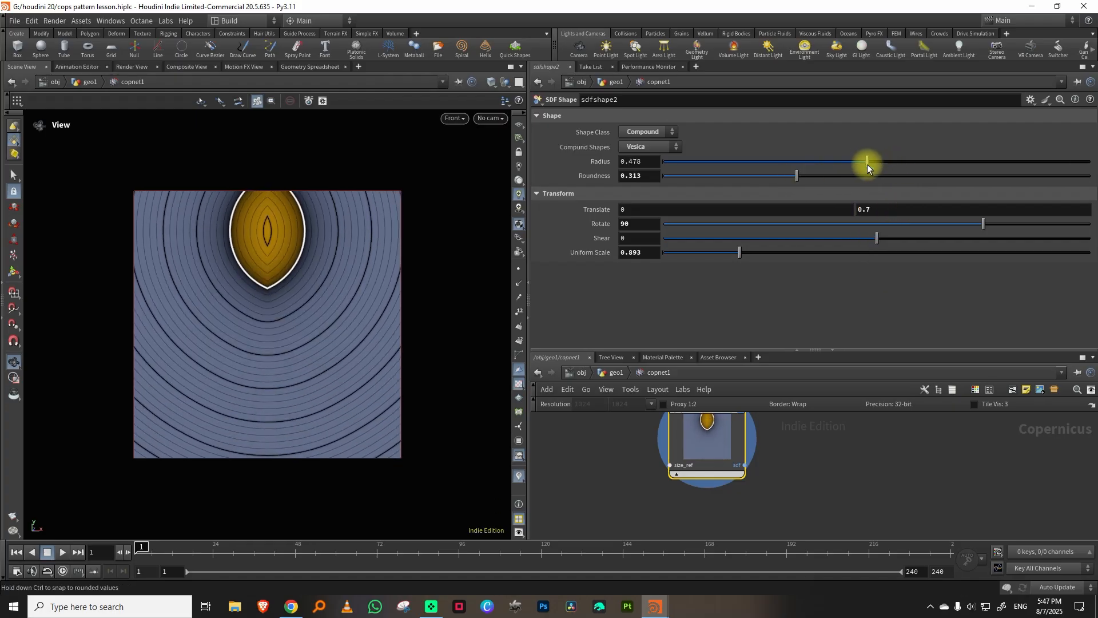
{"action": "left_click_drag", "start_coordinate": [801, 179], "coordinate": [753, 180]}
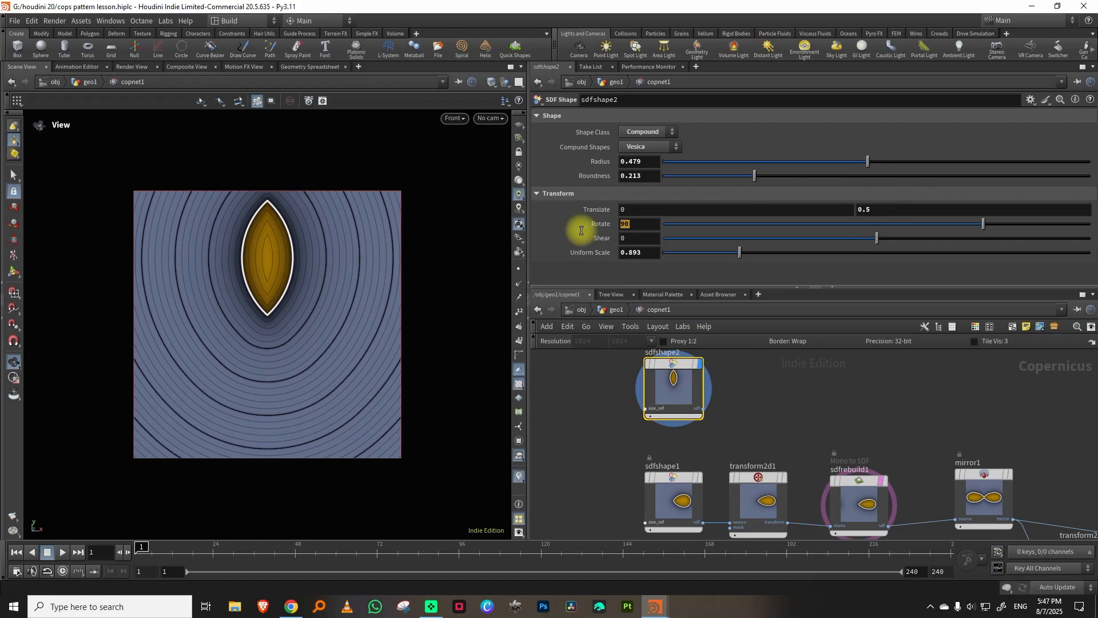
Set the vesica's rotation and Y translation to 0 and its X translation to 0.5.
{"action": "type", "text": "0"}
{"action": "key", "text": "Return"}
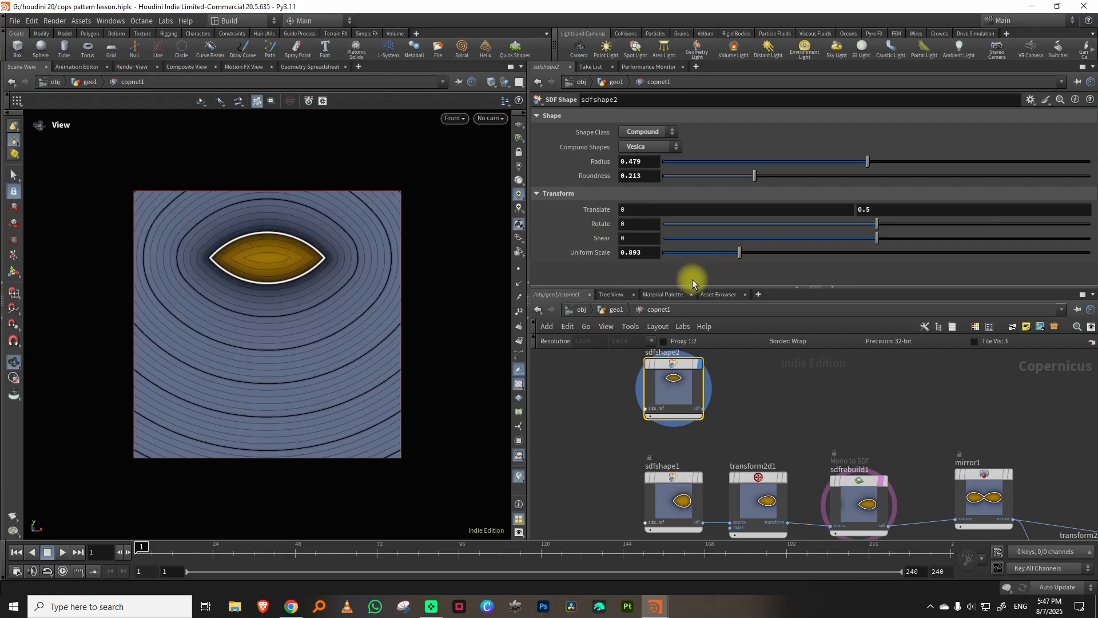
{"action": "left_click", "coordinate": [865, 209]}
{"action": "type", "text": "0"}
{"action": "key", "text": "Return"}
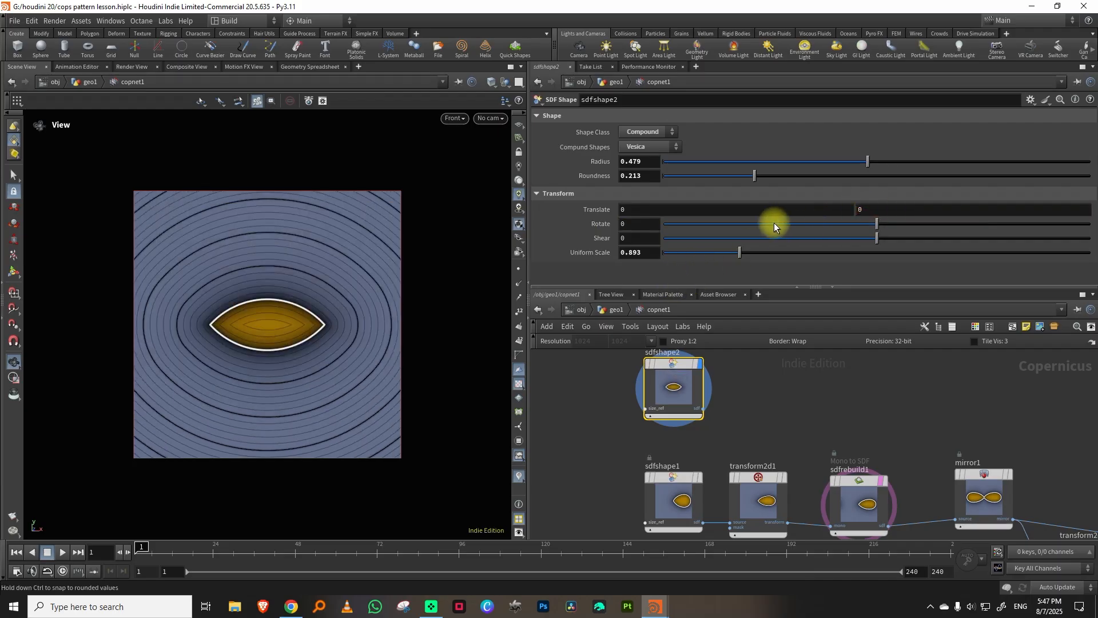
{"action": "middle_click_drag", "start_coordinate": [662, 211], "coordinate": [698, 205]}
Duplicate transform2d1, sdfrebuild1 and mirror1 beside sdfshape2, feed the chain from sdfshape2 and display mirror2.
{"action": "left_click_drag", "start_coordinate": [693, 403], "coordinate": [844, 500]}
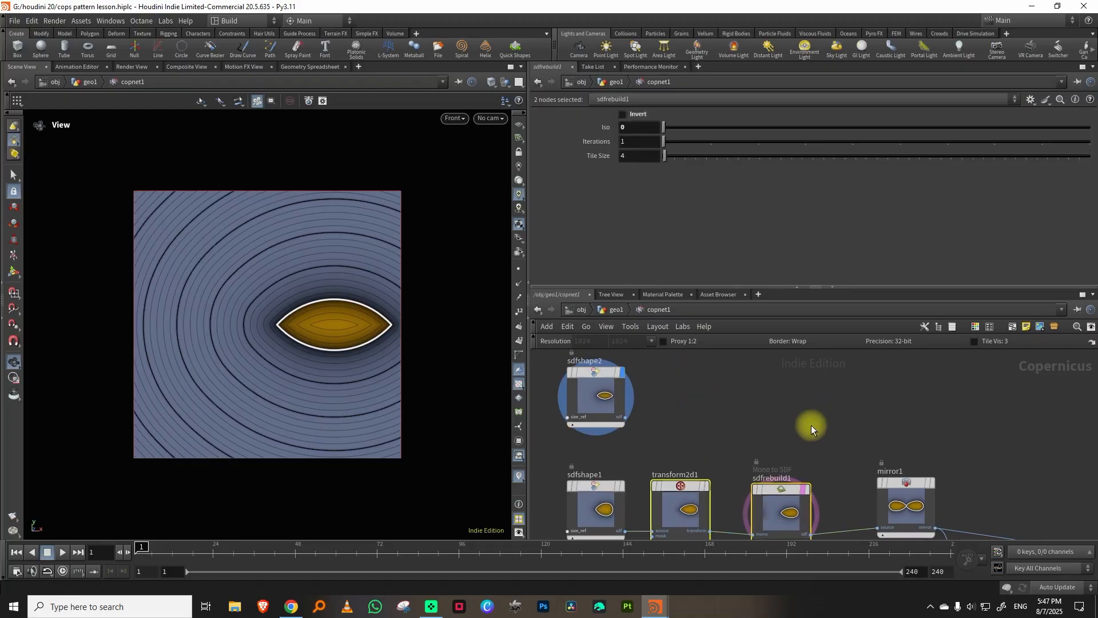
{"action": "key", "text": "ctrl+c"}
{"action": "left_click_drag", "start_coordinate": [700, 435], "coordinate": [901, 488]}
{"action": "key", "text": "ctrl+c"}
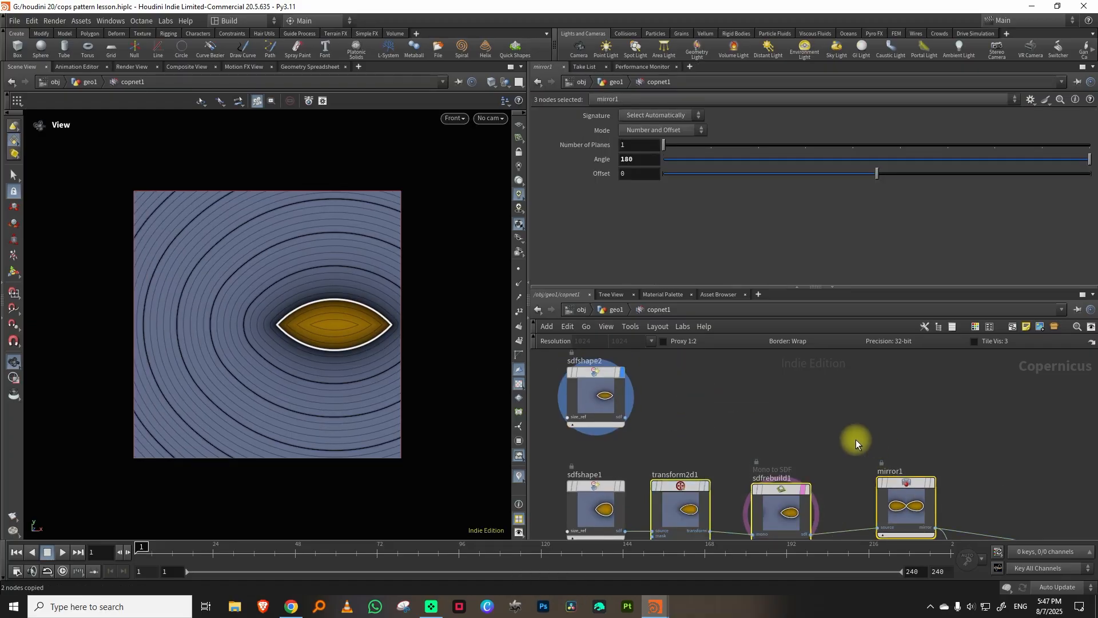
{"action": "key", "text": "ctrl+v"}
{"action": "left_click_drag", "start_coordinate": [849, 445], "coordinate": [809, 400]}
{"action": "left_click", "coordinate": [624, 416]}
{"action": "left_click", "coordinate": [671, 412]}
{"action": "left_click", "coordinate": [955, 366]}
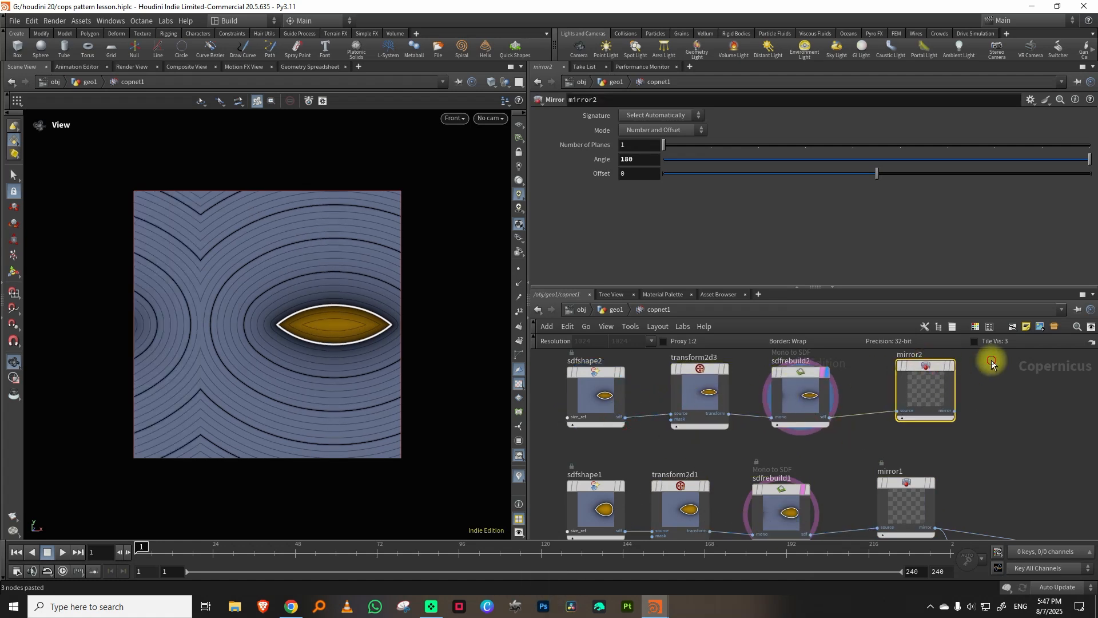
{"action": "left_click", "coordinate": [953, 366]}
Slightly enlarge sdfshape2's radius and adjust its X translation so the mirrored petals touch at the centre.
{"action": "middle_click_drag", "start_coordinate": [1032, 375], "coordinate": [999, 427]}
{"action": "left_click", "coordinate": [563, 449]}
{"action": "mouse_move", "coordinate": [665, 211]}
{"action": "middle_mouse_down"}
{"action": "mouse_move", "coordinate": [666, 231]}
{"action": "mouse_move", "coordinate": [674, 226]}
{"action": "mouse_move", "coordinate": [660, 228]}
{"action": "middle_mouse_up"}
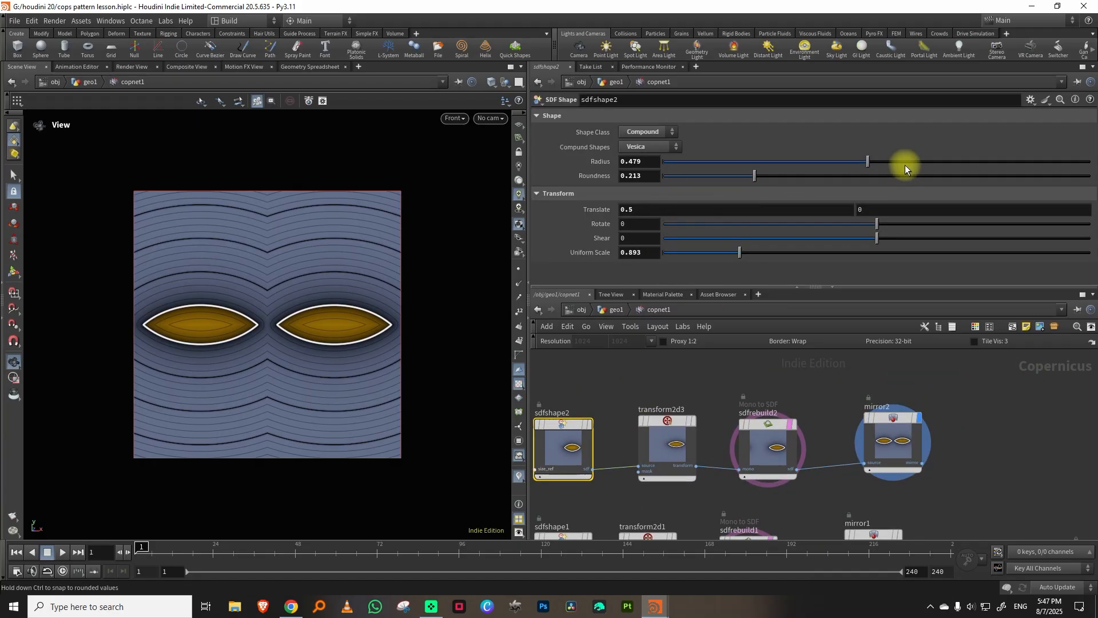
{"action": "mouse_move", "coordinate": [868, 163]}
{"action": "left_mouse_down"}
{"action": "mouse_move", "coordinate": [902, 164]}
{"action": "mouse_move", "coordinate": [884, 163]}
{"action": "left_mouse_up"}
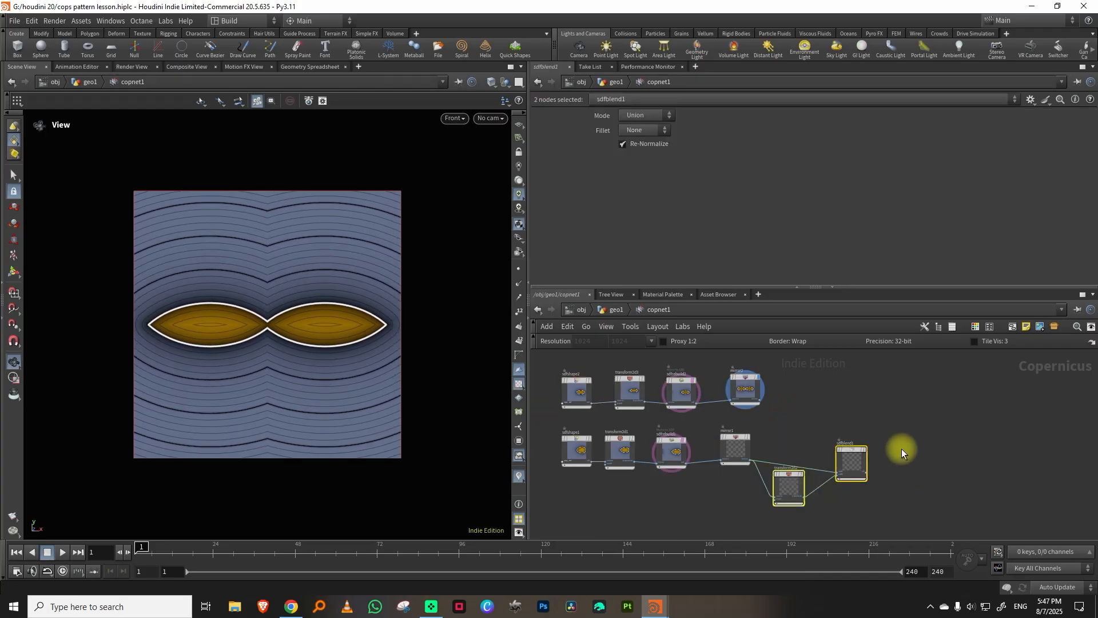
Duplicate transform2d2 and sdfblend1 for the vesica chain, fed by mirror2, and display sdfblend2.
{"action": "key", "text": "ctrl+c"}
{"action": "key", "text": "ctrl+v"}
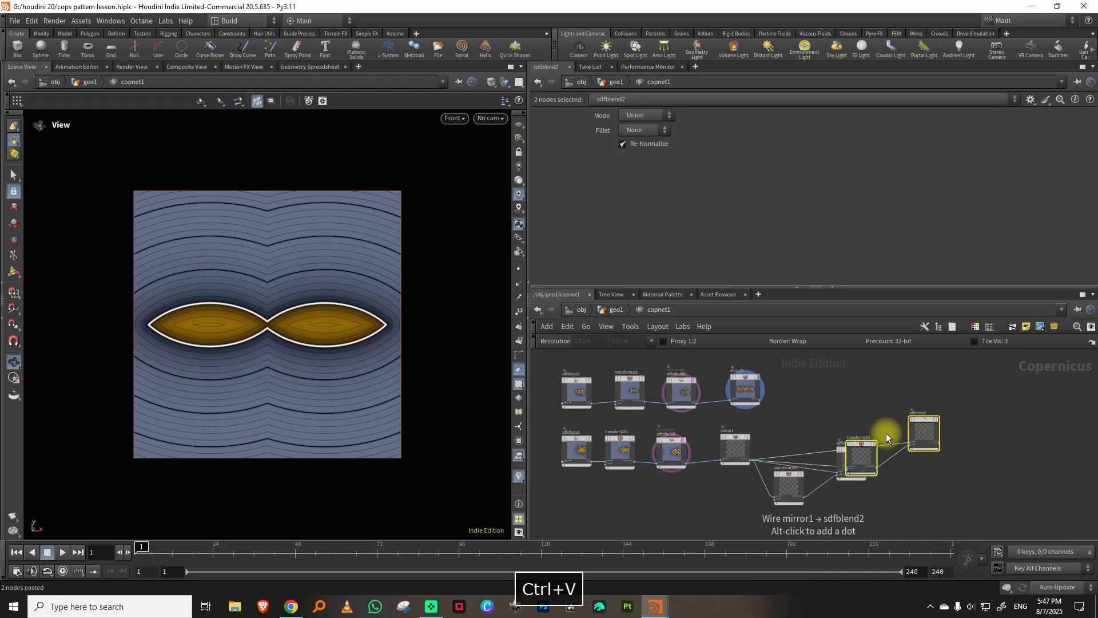
{"action": "left_click_drag", "start_coordinate": [863, 458], "coordinate": [821, 390]}
{"action": "scroll", "coordinate": [783, 386], "scroll_direction": "up", "scroll_amount": 4}
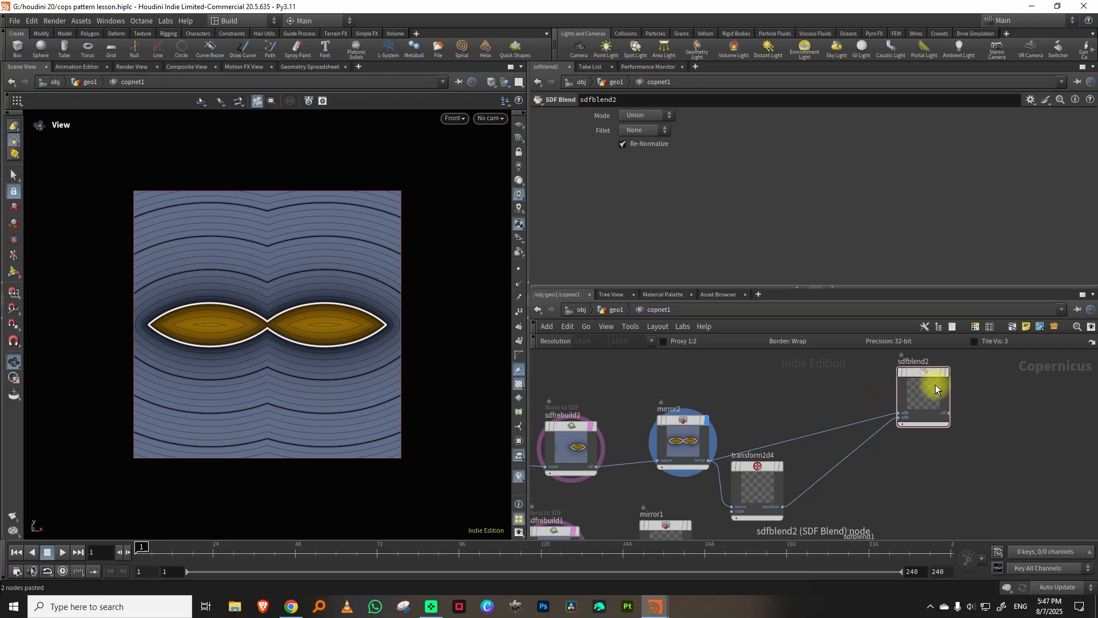
{"action": "left_click", "coordinate": [944, 372]}
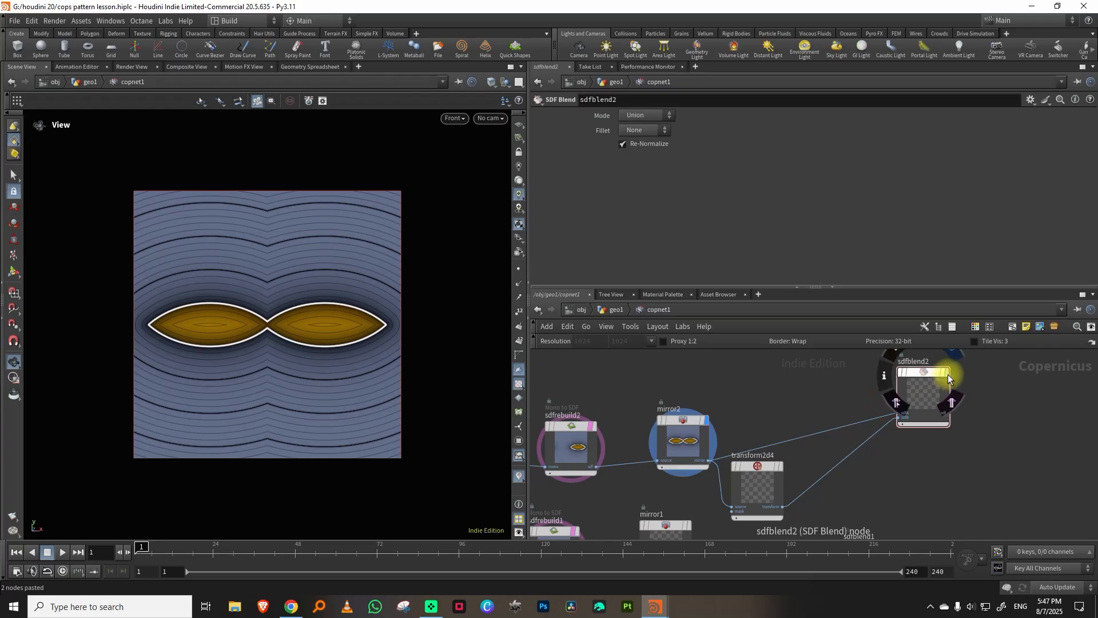
{"action": "middle_click_drag", "start_coordinate": [797, 382], "coordinate": [866, 397]}
Rearrange the network by tightening the vesica chain's layout and moving the egg chain further below it.
{"action": "scroll", "coordinate": [866, 397], "scroll_direction": "down", "scroll_amount": 3}
{"action": "left_click_drag", "start_coordinate": [696, 368], "coordinate": [981, 440]}
{"action": "left_click_drag", "start_coordinate": [887, 436], "coordinate": [793, 422]}
{"action": "scroll", "coordinate": [850, 417], "scroll_direction": "up", "scroll_amount": 3}
{"action": "middle_click_drag", "start_coordinate": [850, 417], "coordinate": [816, 347]}
{"action": "left_click_drag", "start_coordinate": [588, 495], "coordinate": [929, 375]}
{"action": "left_click_drag", "start_coordinate": [904, 414], "coordinate": [788, 476]}
{"action": "scroll", "coordinate": [726, 442], "scroll_direction": "up", "scroll_amount": 2}
{"action": "middle_click_drag", "start_coordinate": [724, 443], "coordinate": [729, 416]}
{"action": "scroll", "coordinate": [745, 410], "scroll_direction": "up", "scroll_amount": 1}
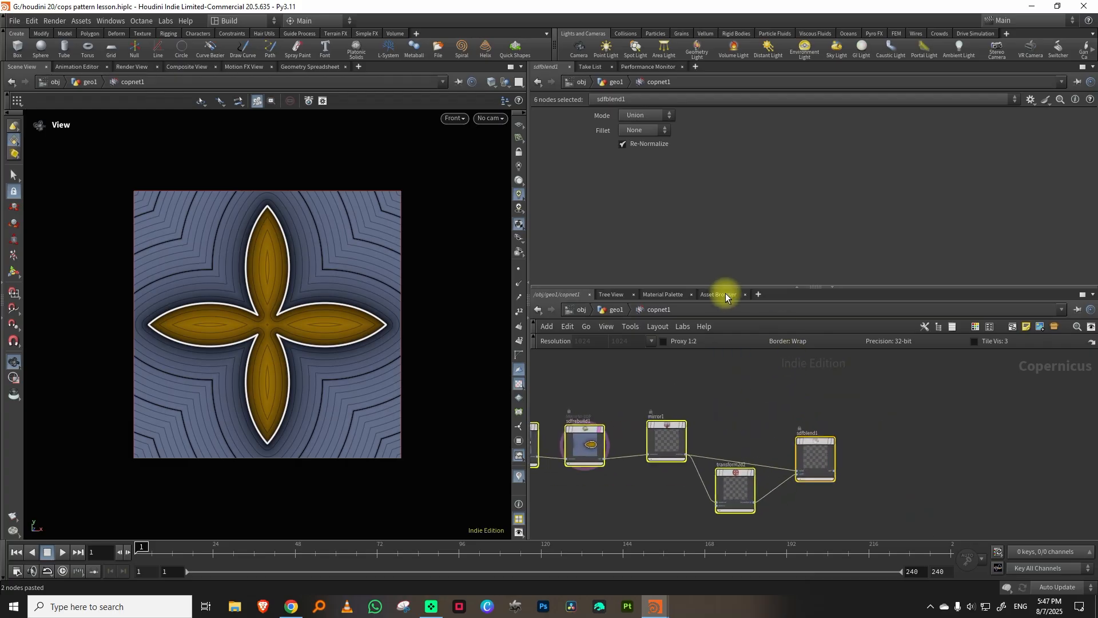
Add an SDF to Mono node fed by sdfblend1 and display it.
{"action": "left_click_drag", "start_coordinate": [726, 287], "coordinate": [727, 240]}
{"action": "left_click", "coordinate": [808, 416]}
{"action": "scroll", "coordinate": [806, 443], "scroll_direction": "up", "scroll_amount": 2}
{"action": "key", "text": "Tab"}
{"action": "type", "text": "sdft"}
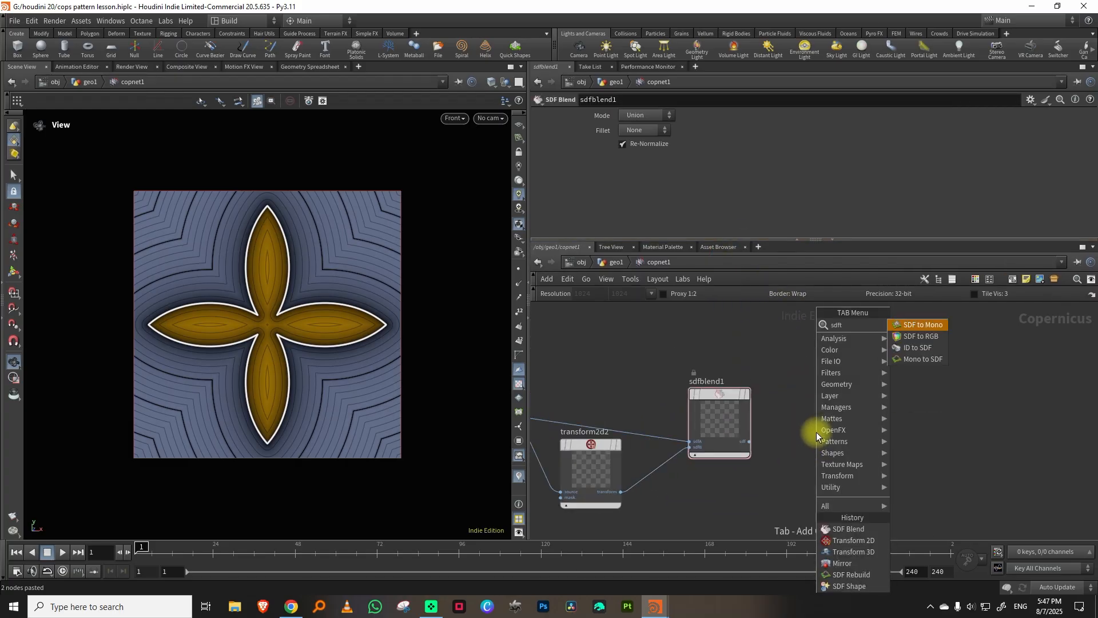
{"action": "left_click", "coordinate": [918, 326]}
{"action": "left_click", "coordinate": [835, 440]}
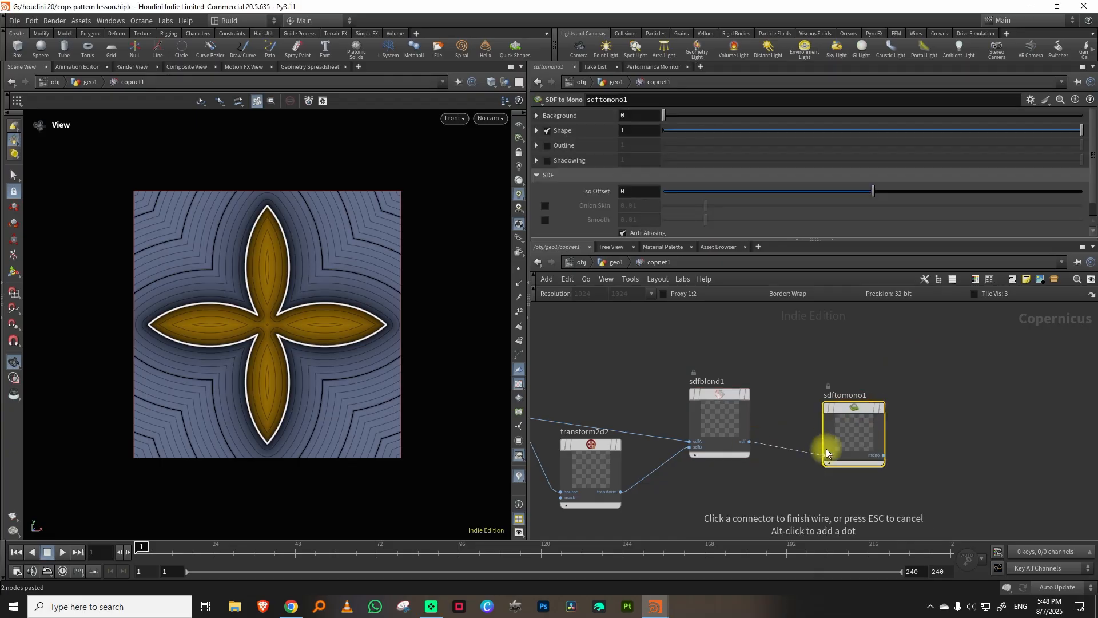
{"action": "left_click", "coordinate": [883, 411]}
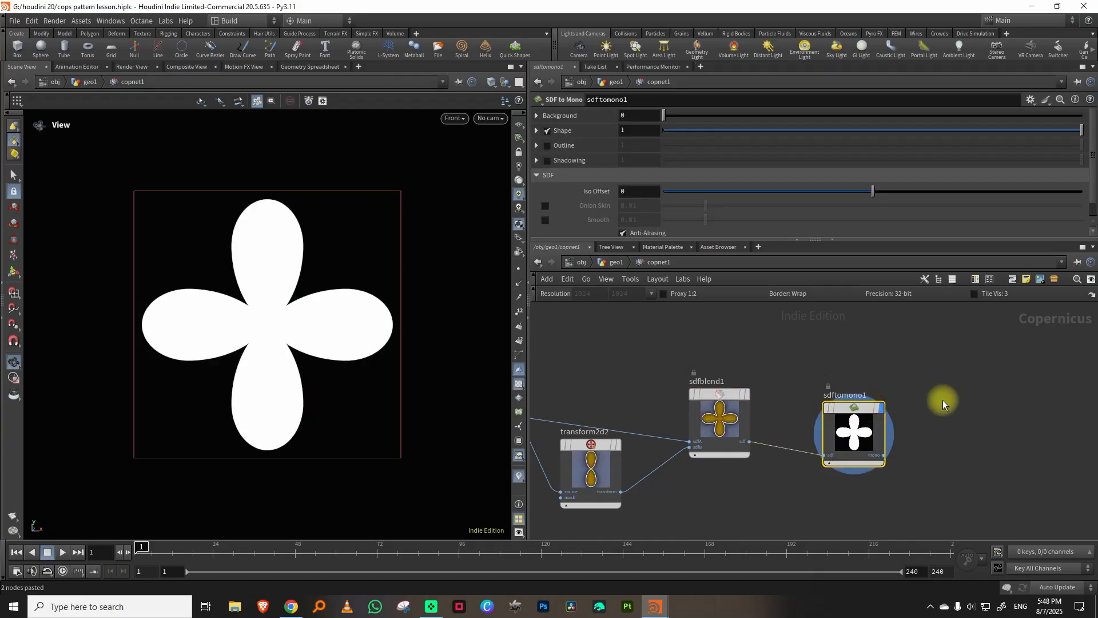
Examine the flower relief on the finished pillar in the cops pillar scene, and return to the lesson scene.
{"action": "mouse_move", "coordinate": [661, 600]}
{"action": "left_click", "coordinate": [704, 555]}
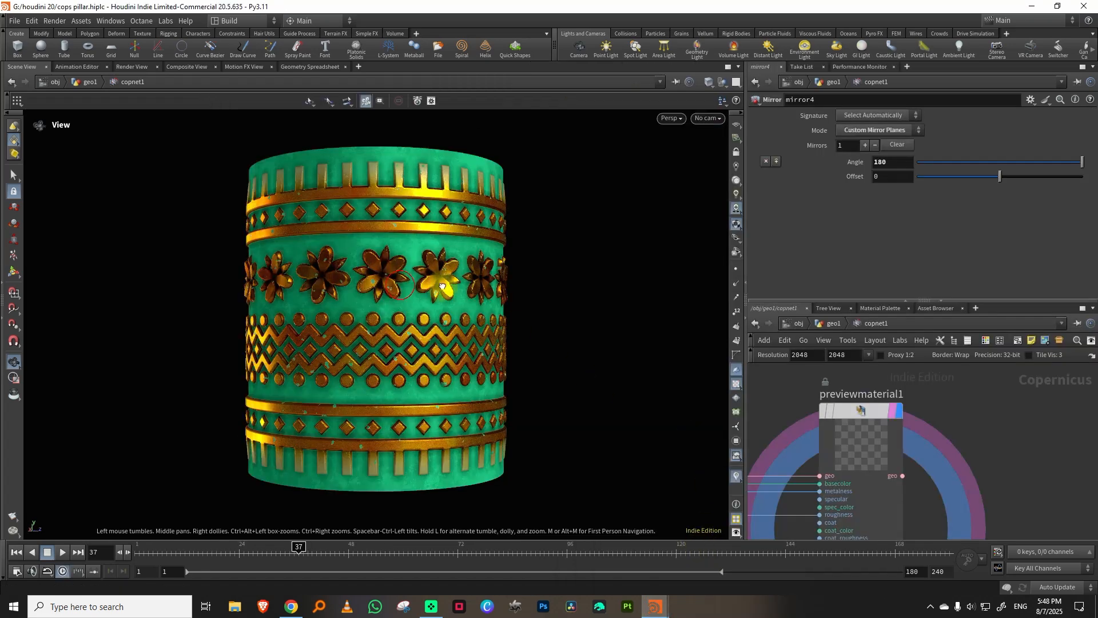
{"action": "scroll", "coordinate": [442, 286], "scroll_direction": "up", "scroll_amount": 5}
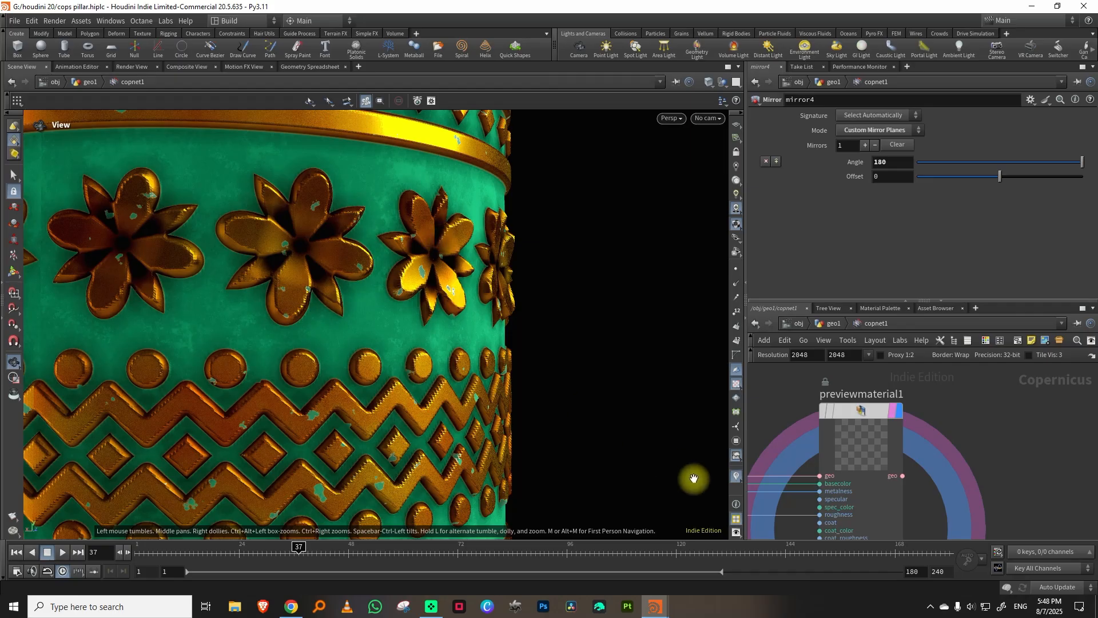
{"action": "mouse_move", "coordinate": [655, 605]}
{"action": "left_click", "coordinate": [620, 560]}
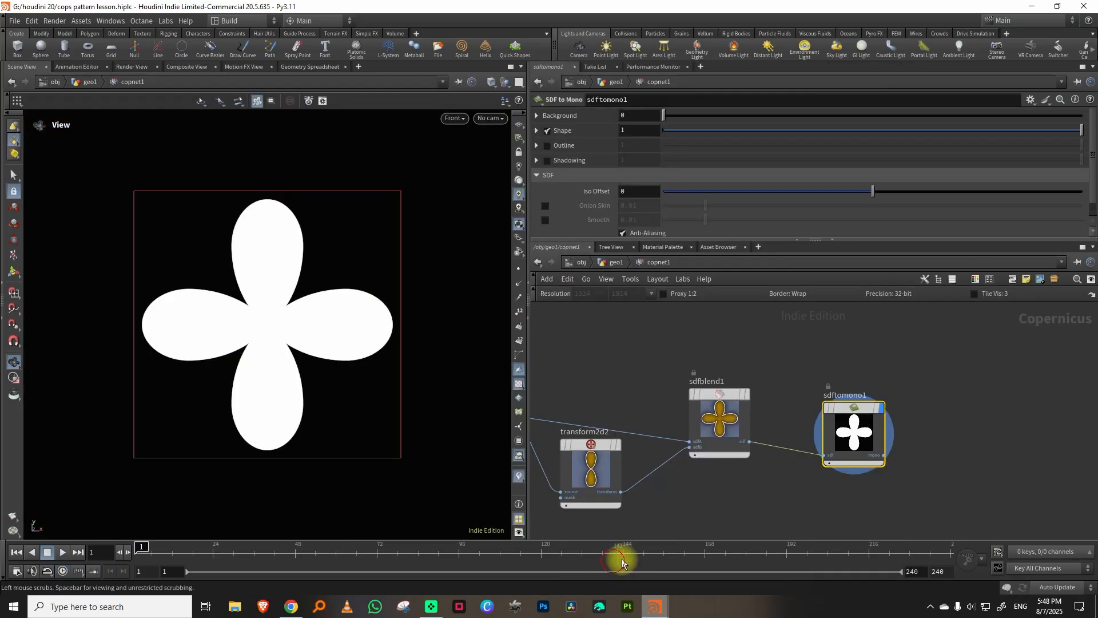
Add a Ramp node below sdftomono1, display it and set its type to Concentric.
{"action": "middle_click_drag", "start_coordinate": [943, 424], "coordinate": [876, 436]}
{"action": "scroll", "coordinate": [875, 437], "scroll_direction": "down", "scroll_amount": 3}
{"action": "middle_click_drag", "start_coordinate": [820, 497], "coordinate": [822, 452]}
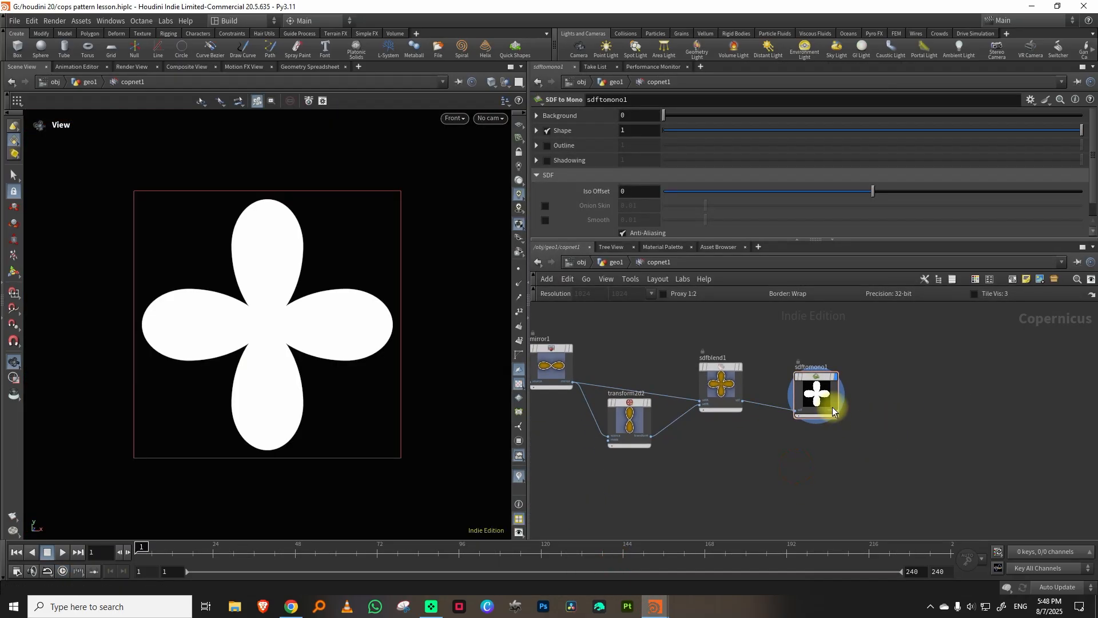
{"action": "key", "text": "Tab"}
{"action": "type", "text": "ramp"}
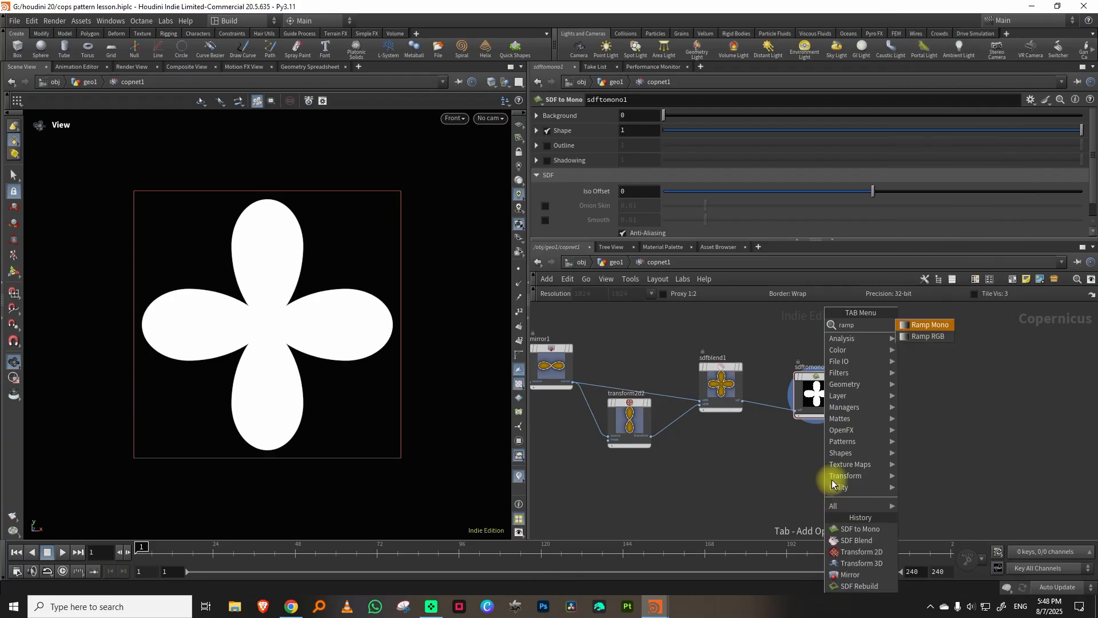
{"action": "left_click", "coordinate": [924, 335]}
{"action": "left_click", "coordinate": [828, 462]}
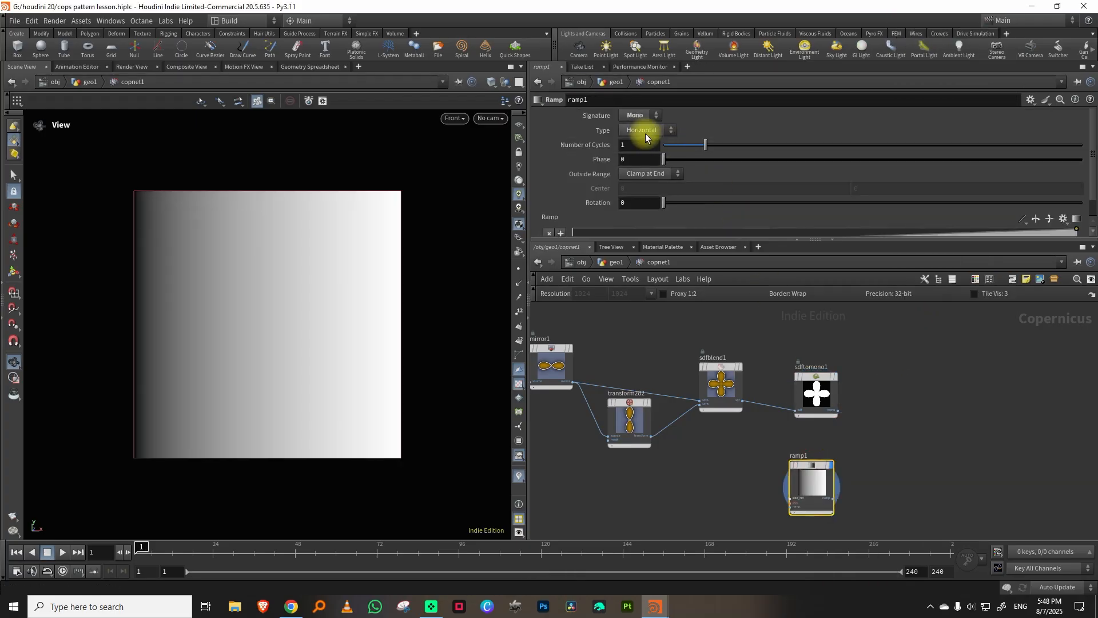
{"action": "left_click", "coordinate": [641, 177]}
Add a Multiply blend node combining sdftomono1 with ramp1, display it and show ramp1's parameters.
{"action": "middle_click_drag", "start_coordinate": [887, 373], "coordinate": [828, 381]}
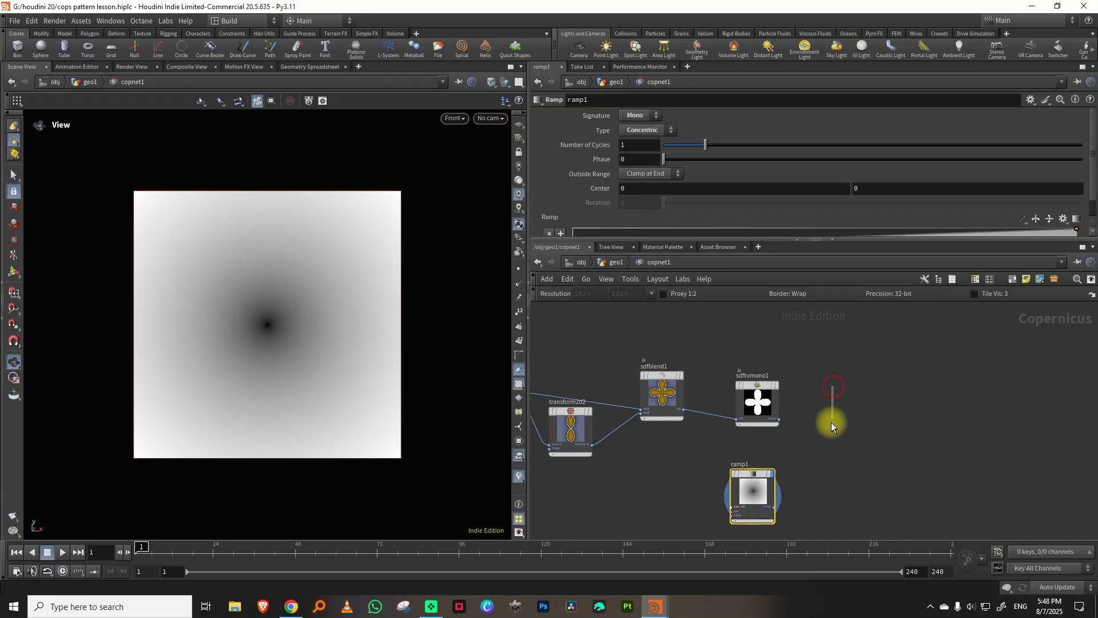
{"action": "key", "text": "Tab"}
{"action": "type", "text": "mul"}
{"action": "left_click", "coordinate": [929, 324]}
{"action": "left_click", "coordinate": [890, 382]}
{"action": "left_click", "coordinate": [779, 420]}
{"action": "left_click", "coordinate": [870, 409]}
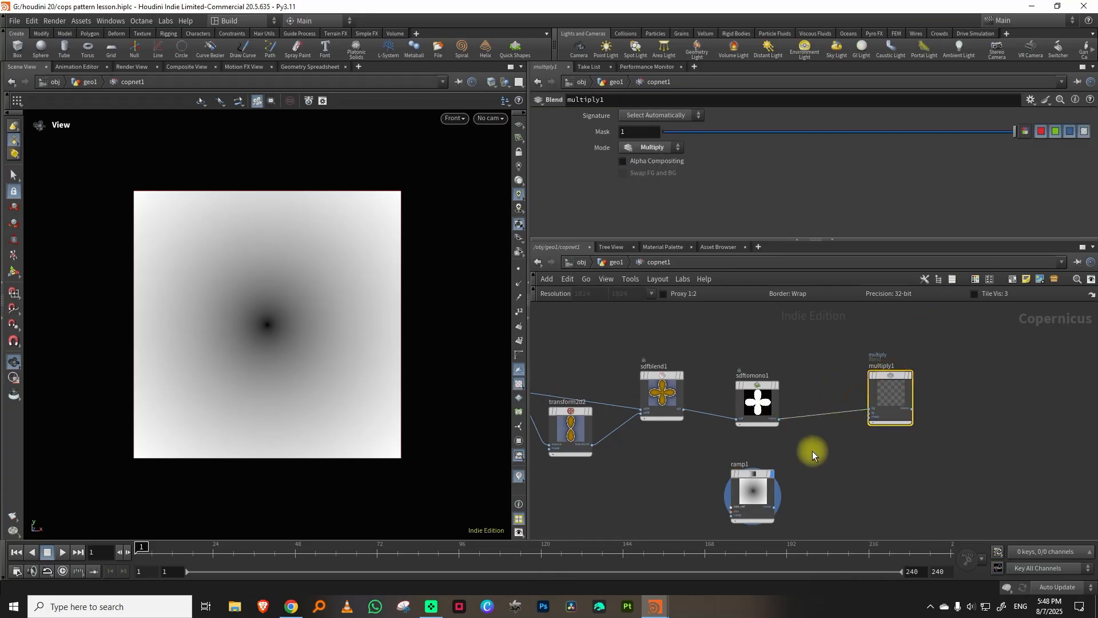
{"action": "left_click", "coordinate": [774, 508]}
{"action": "left_click", "coordinate": [854, 414]}
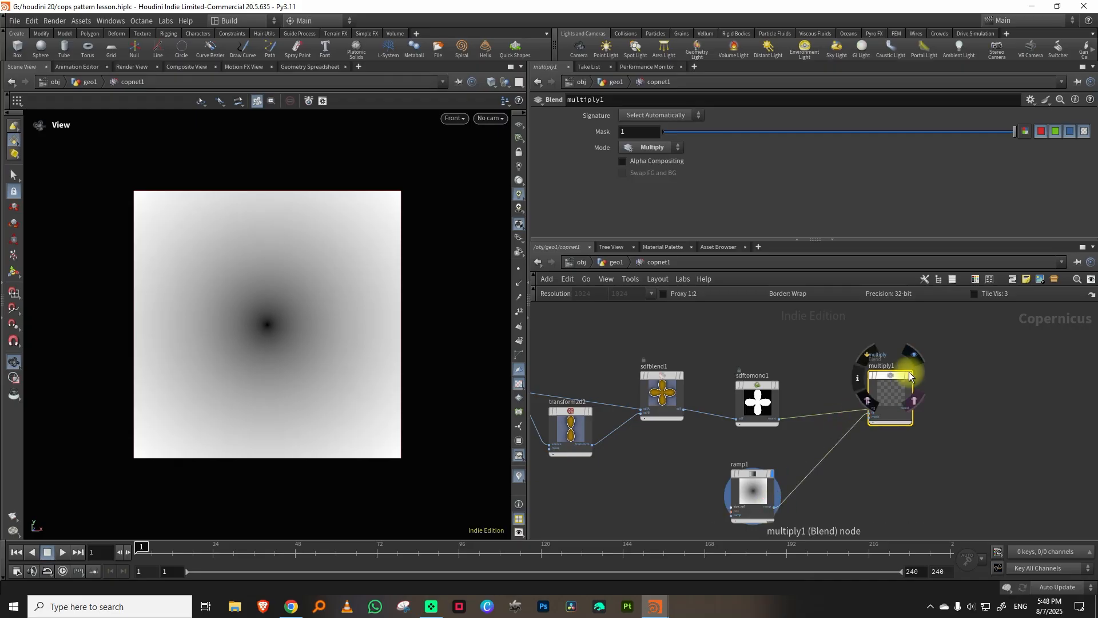
{"action": "left_click", "coordinate": [910, 375]}
{"action": "left_click", "coordinate": [754, 490]}
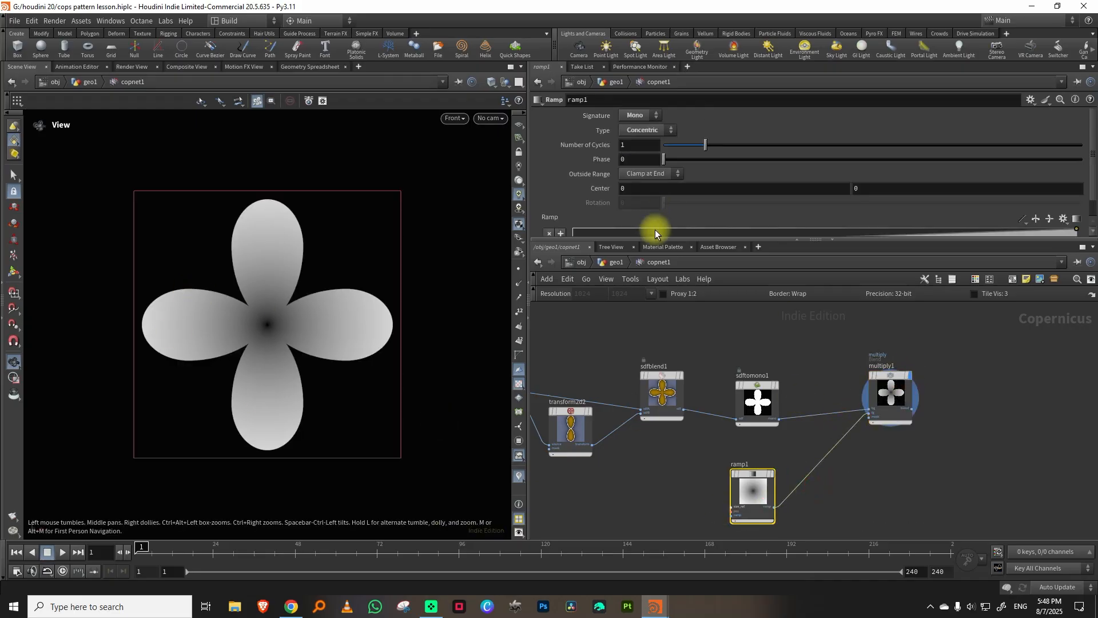
Set the value of ramp1's first ramp point to 0.165 so the petal centre is less dark.
{"action": "left_click_drag", "start_coordinate": [652, 238], "coordinate": [634, 346]}
{"action": "left_click", "coordinate": [549, 261]}
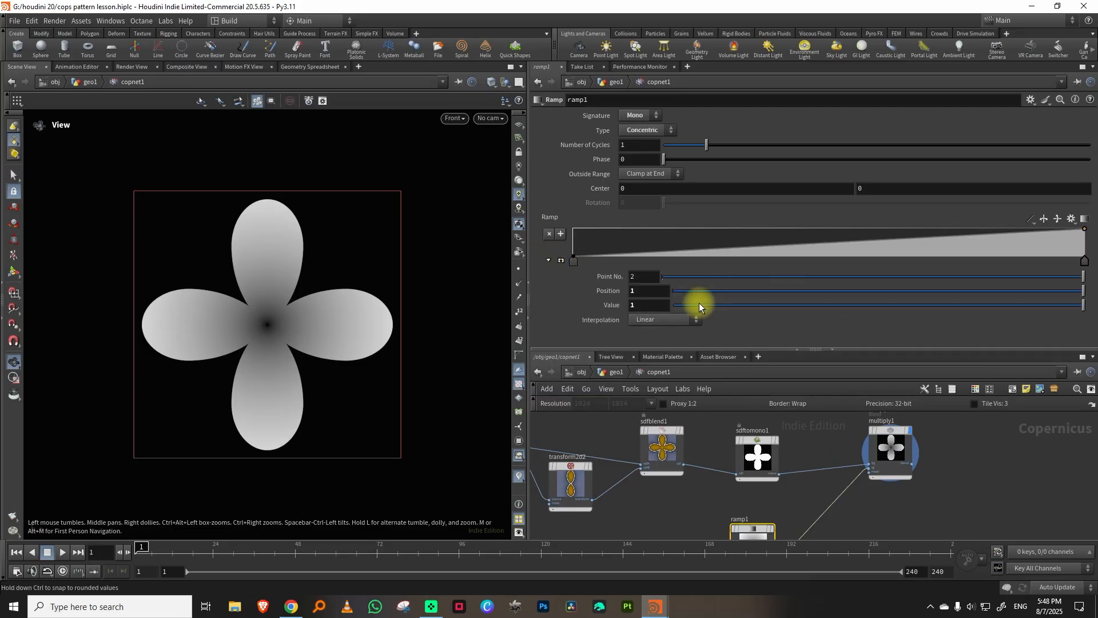
{"action": "left_click", "coordinate": [573, 261]}
{"action": "mouse_move", "coordinate": [743, 305]}
{"action": "left_mouse_down"}
{"action": "mouse_move", "coordinate": [718, 306]}
{"action": "mouse_move", "coordinate": [753, 305]}
{"action": "mouse_move", "coordinate": [741, 305]}
{"action": "left_mouse_up"}
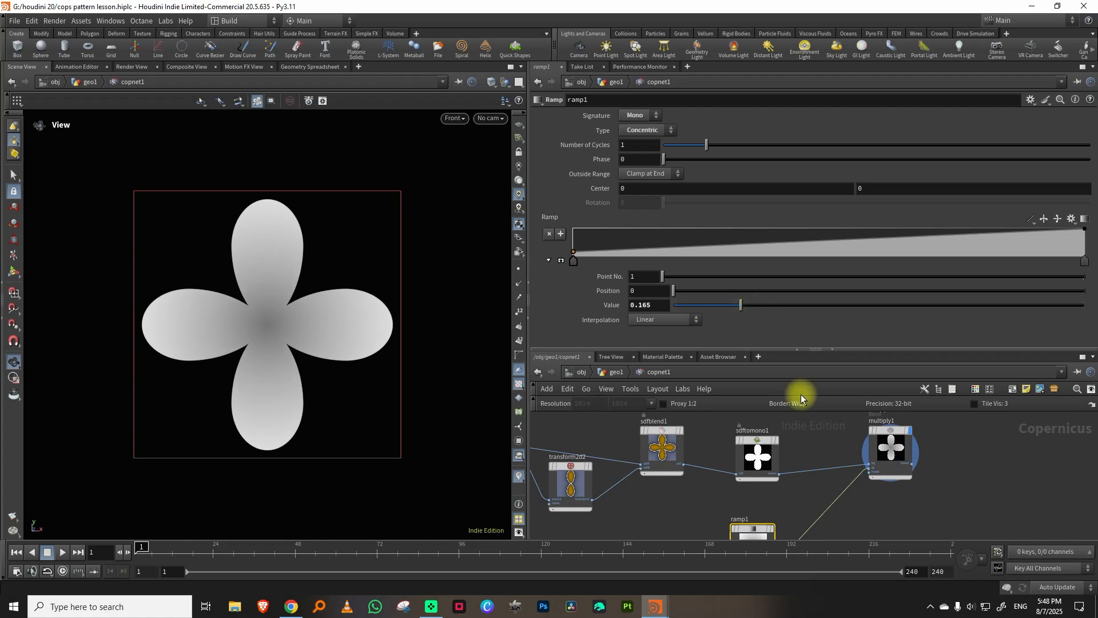
{"action": "left_click_drag", "start_coordinate": [775, 350], "coordinate": [789, 269]}
Duplicate the SDF to Mono, Ramp and Multiply nodes, feed the copy from sdfblend2 and display multiply2.
{"action": "scroll", "coordinate": [758, 379], "scroll_direction": "down", "scroll_amount": 3}
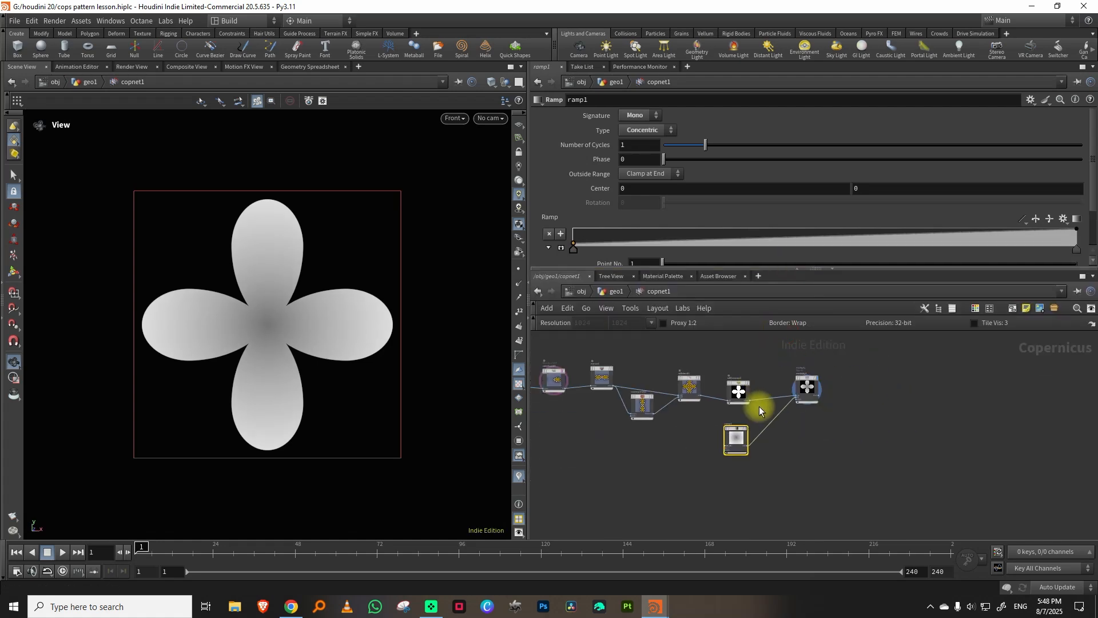
{"action": "left_click_drag", "start_coordinate": [727, 350], "coordinate": [829, 482]}
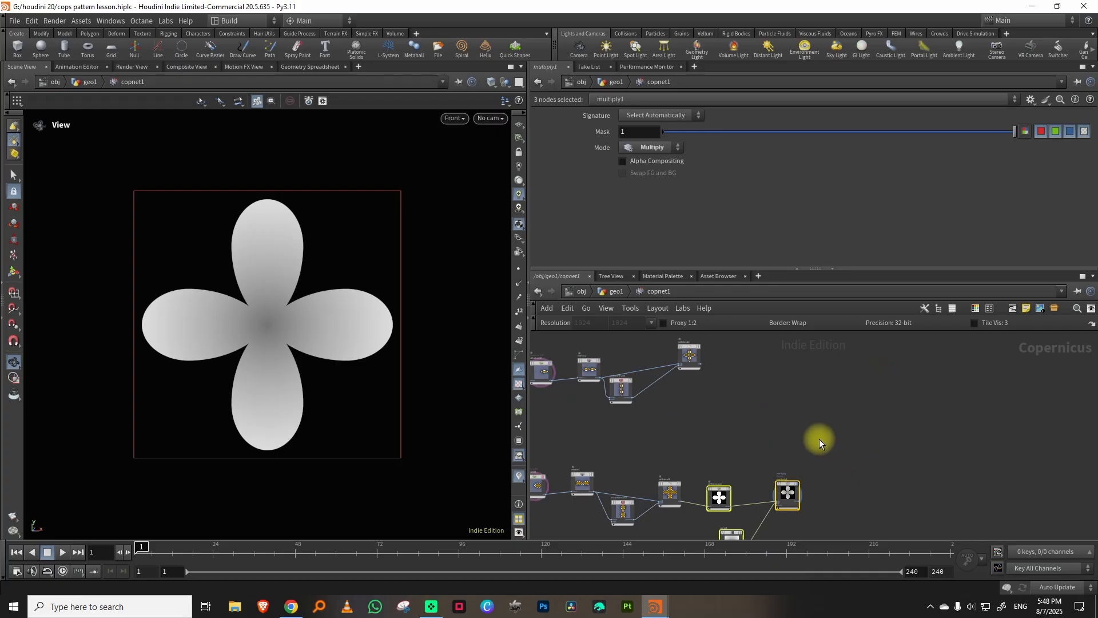
{"action": "key", "text": "ctrl+v"}
{"action": "scroll", "coordinate": [768, 429], "scroll_direction": "up", "scroll_amount": 3}
{"action": "left_click", "coordinate": [678, 374]}
{"action": "left_click", "coordinate": [761, 392]}
{"action": "middle_click_drag", "start_coordinate": [764, 427], "coordinate": [726, 399]}
{"action": "left_click_drag", "start_coordinate": [770, 435], "coordinate": [745, 421]}
{"action": "middle_click_drag", "start_coordinate": [863, 408], "coordinate": [763, 429]}
{"action": "scroll", "coordinate": [776, 417], "scroll_direction": "down", "scroll_amount": 3}
{"action": "middle_click_drag", "start_coordinate": [800, 354], "coordinate": [882, 400]}
{"action": "scroll", "coordinate": [772, 396], "scroll_direction": "up", "scroll_amount": 3}
{"action": "scroll", "coordinate": [662, 389], "scroll_direction": "up", "scroll_amount": 3}
{"action": "left_click_drag", "start_coordinate": [665, 380], "coordinate": [660, 415]}
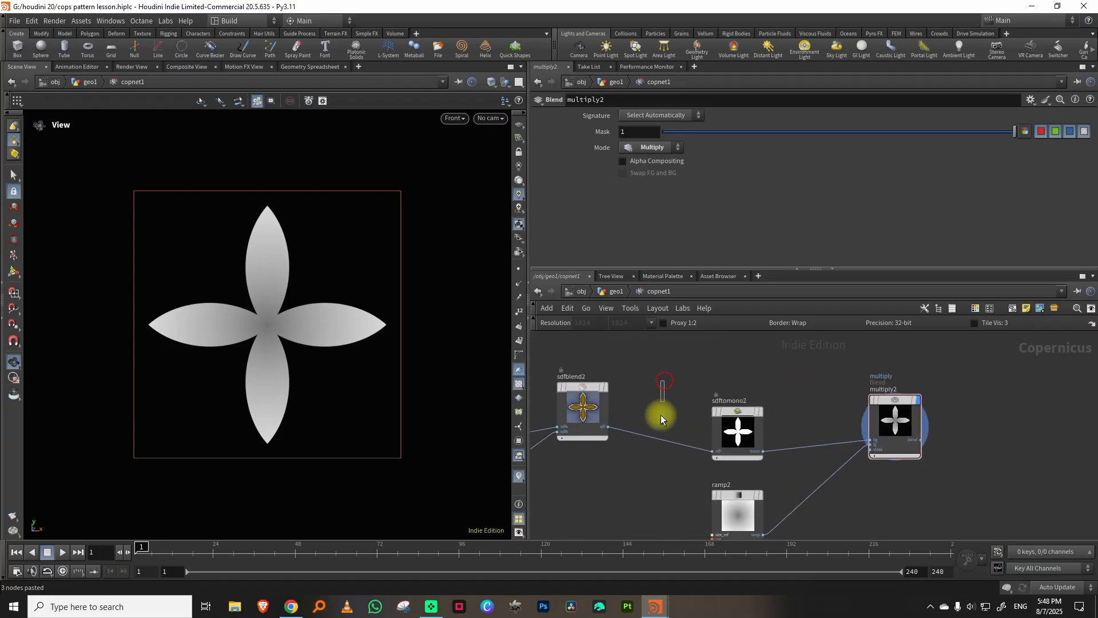
Insert a Transform 2D node between sdftomono2 and multiply2 with a 45 degree rotation and a Clamp border.
{"action": "key", "text": "Tab"}
{"action": "left_click", "coordinate": [798, 335]}
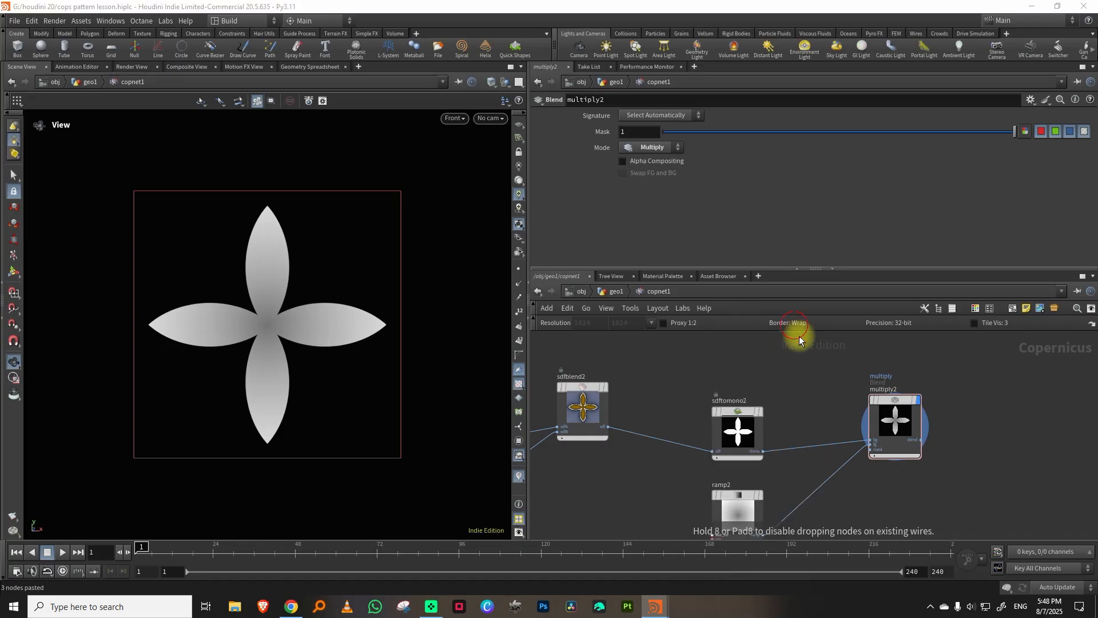
{"action": "left_click", "coordinate": [795, 428]}
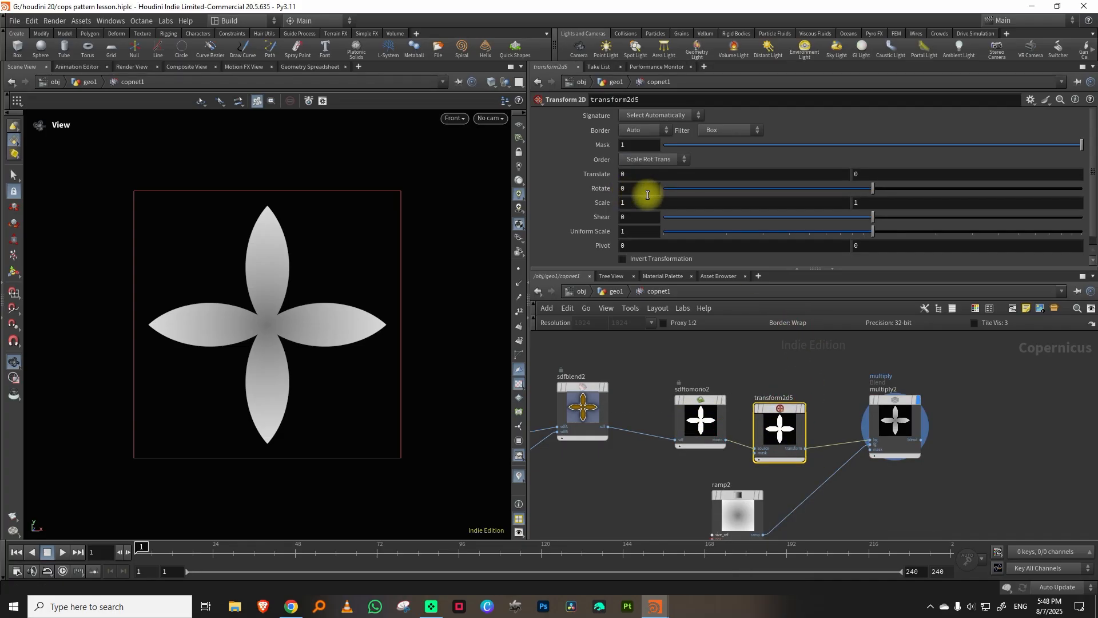
{"action": "key", "text": "Return"}
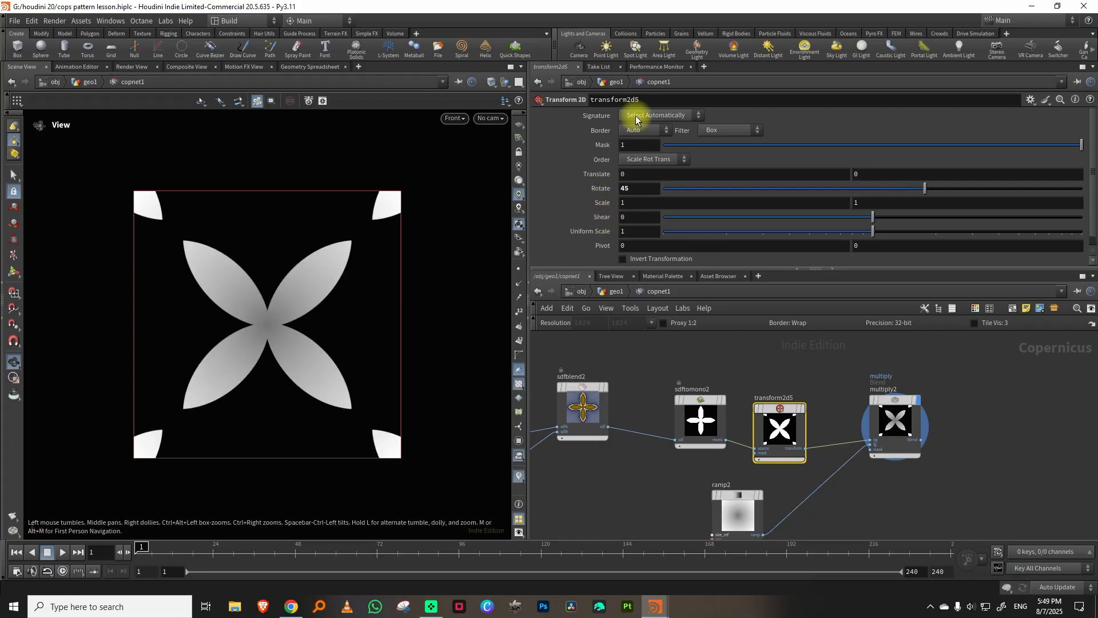
{"action": "left_click", "coordinate": [638, 130]}
{"action": "left_click", "coordinate": [641, 161]}
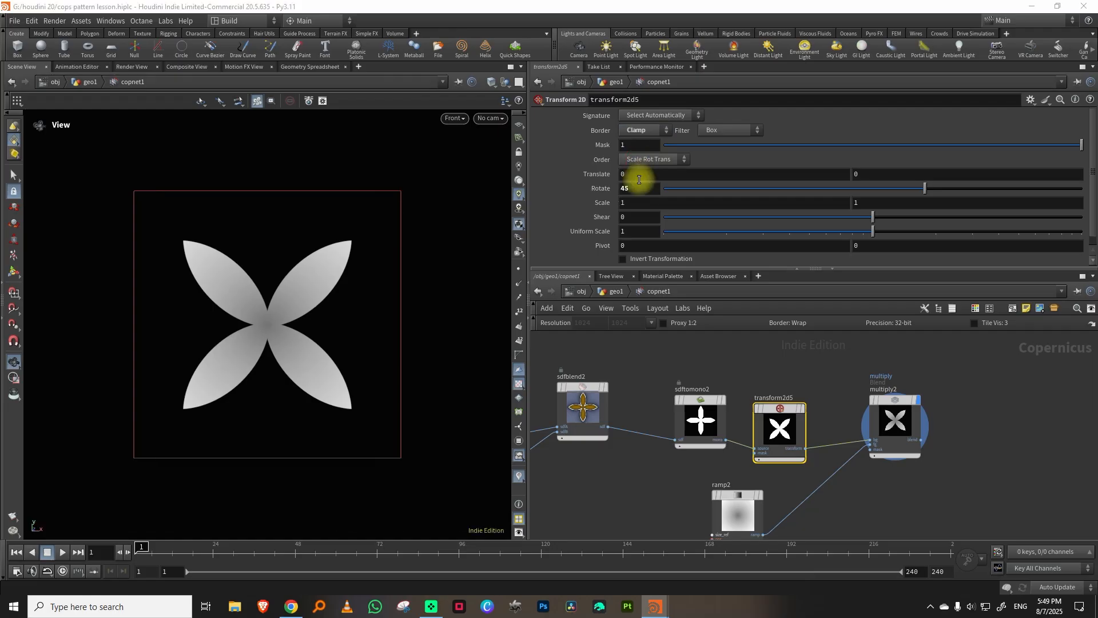
Add a Blend node and feed multiply2 into its background input.
{"action": "scroll", "coordinate": [840, 423], "scroll_direction": "down", "scroll_amount": 3}
{"action": "key", "text": "Tab"}
{"action": "type", "text": "bl"}
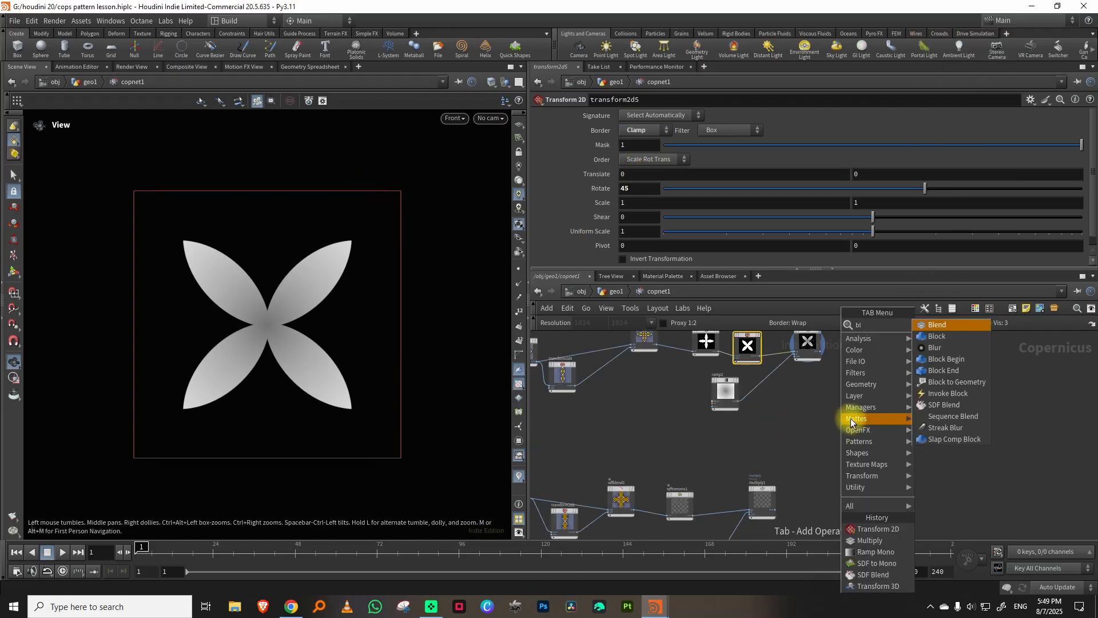
{"action": "left_click", "coordinate": [939, 325]}
{"action": "left_click", "coordinate": [882, 394]}
{"action": "scroll", "coordinate": [835, 360], "scroll_direction": "up", "scroll_amount": 3}
{"action": "left_click", "coordinate": [801, 337]}
{"action": "left_click", "coordinate": [881, 439]}
Connect multiply1 to the foreground input of blend1 and display blend1.
{"action": "middle_click_drag", "start_coordinate": [813, 510], "coordinate": [814, 397]}
{"action": "scroll", "coordinate": [815, 397], "scroll_direction": "down", "scroll_amount": 2}
{"action": "left_click", "coordinate": [802, 427]}
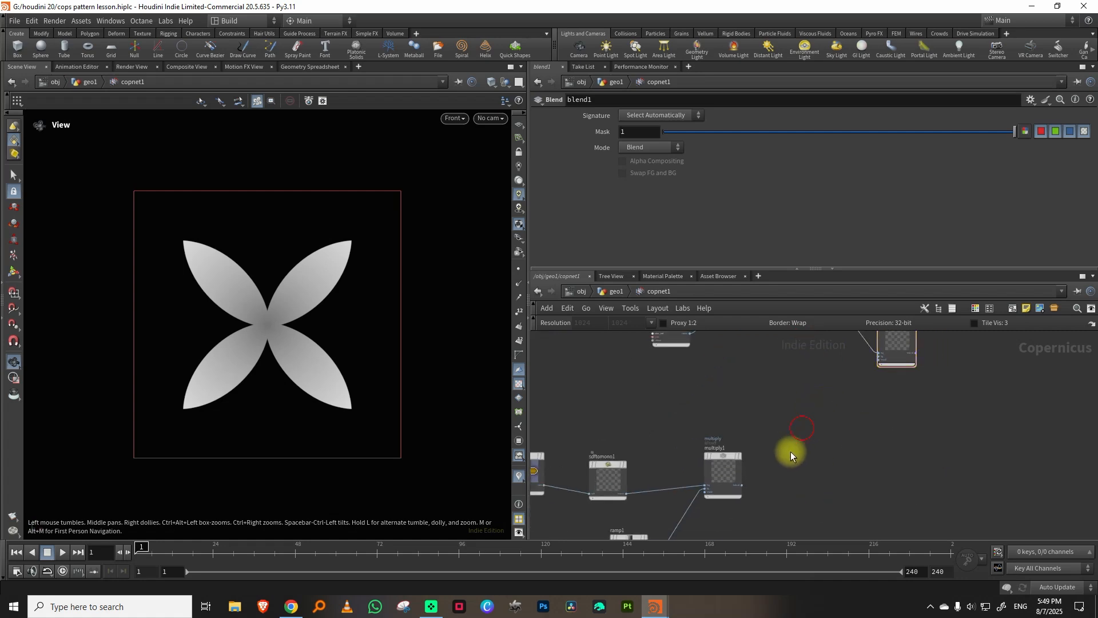
{"action": "left_click", "coordinate": [739, 486]}
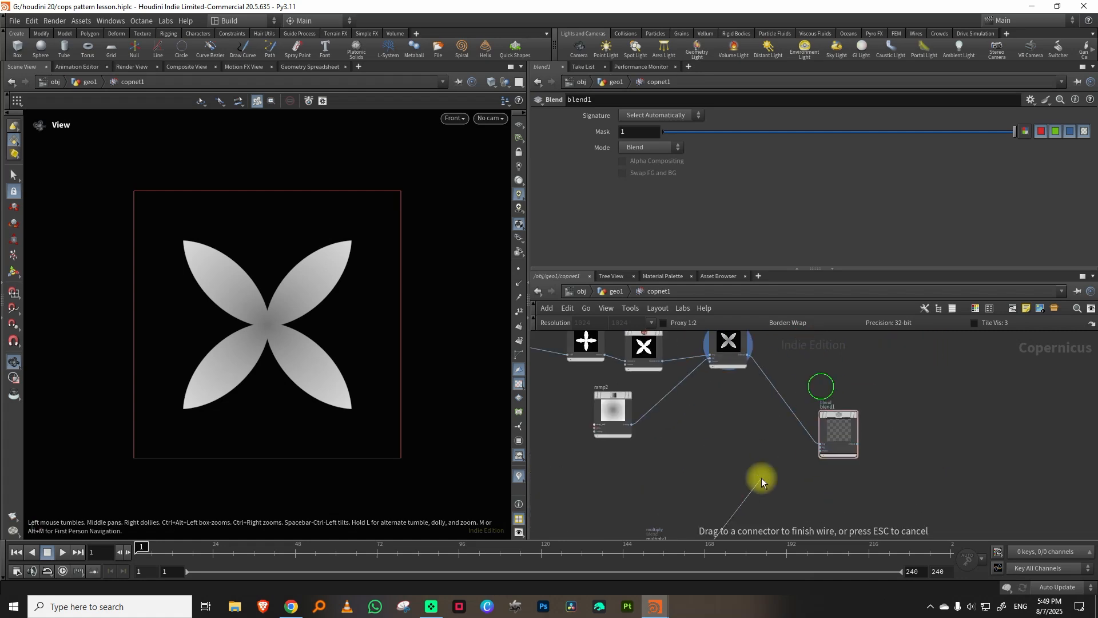
{"action": "left_click", "coordinate": [807, 447]}
{"action": "left_click_drag", "start_coordinate": [831, 422], "coordinate": [839, 467]}
{"action": "middle_click_drag", "start_coordinate": [740, 461], "coordinate": [843, 405]}
{"action": "scroll", "coordinate": [886, 412], "scroll_direction": "up", "scroll_amount": 3}
{"action": "left_click", "coordinate": [899, 369]}
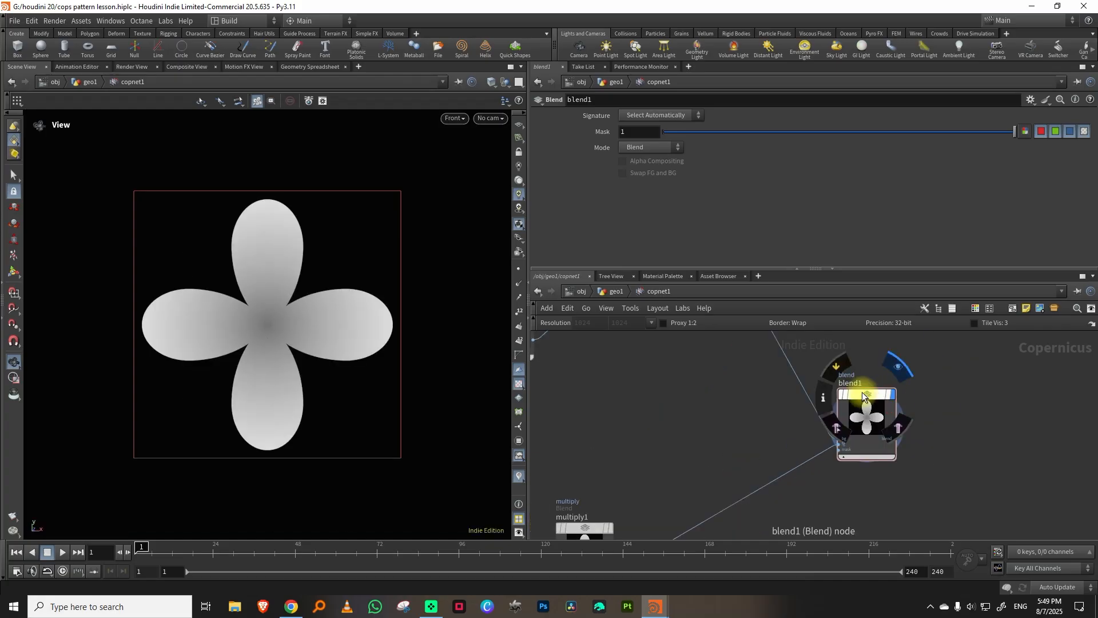
Connect sdftomono1's output to the mask input of blend1.
{"action": "scroll", "coordinate": [784, 399], "scroll_direction": "down", "scroll_amount": 2}
{"action": "middle_click_drag", "start_coordinate": [701, 439], "coordinate": [736, 404]}
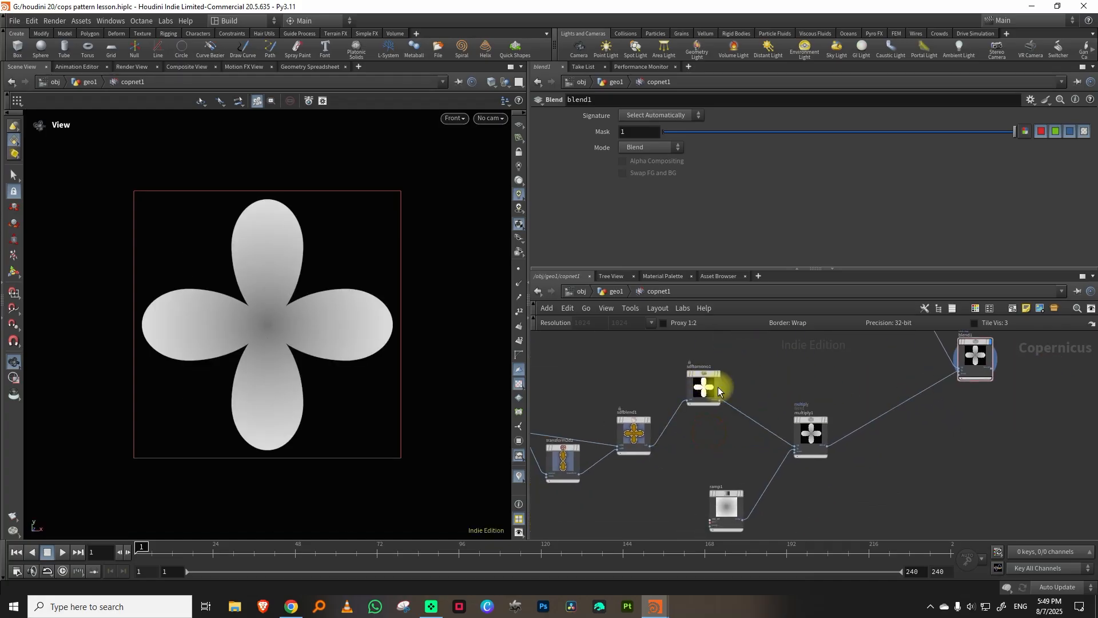
{"action": "scroll", "coordinate": [743, 377], "scroll_direction": "up", "scroll_amount": 3}
{"action": "left_click", "coordinate": [709, 404]}
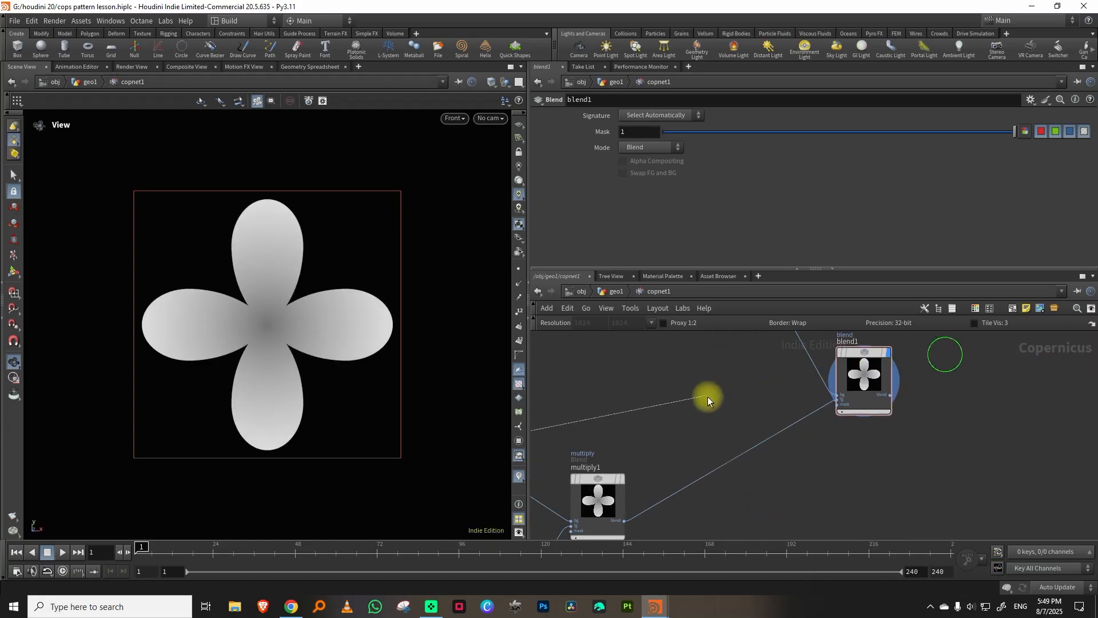
{"action": "left_click", "coordinate": [821, 409]}
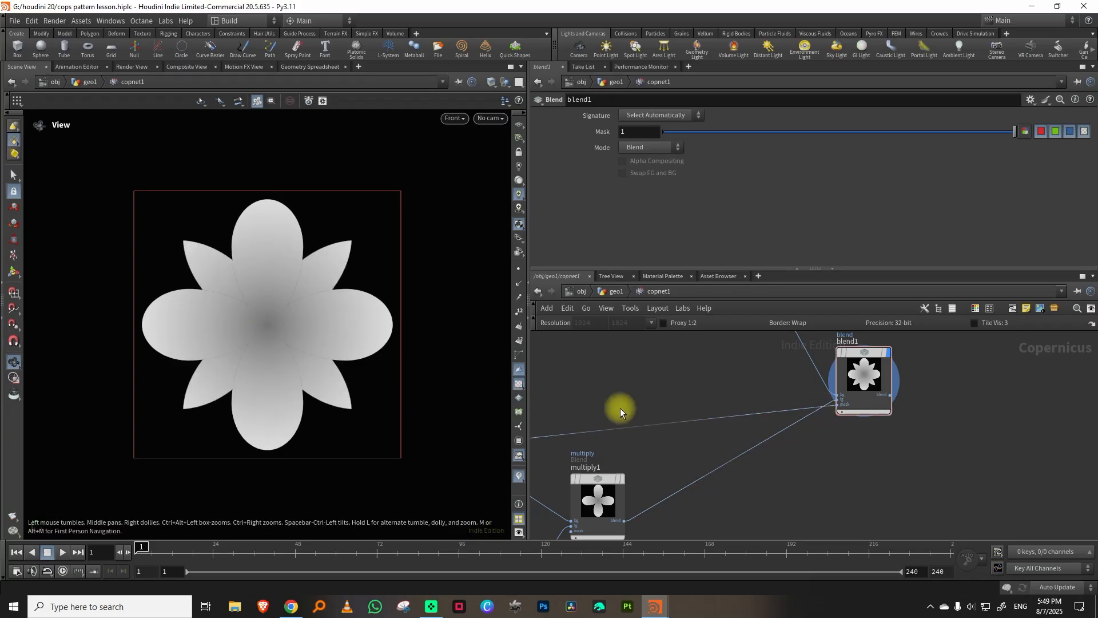
Duplicate sdftomono1 off sdfblend1 and use the copy as the mask of blend1.
{"action": "middle_click_drag", "start_coordinate": [620, 407], "coordinate": [677, 425]}
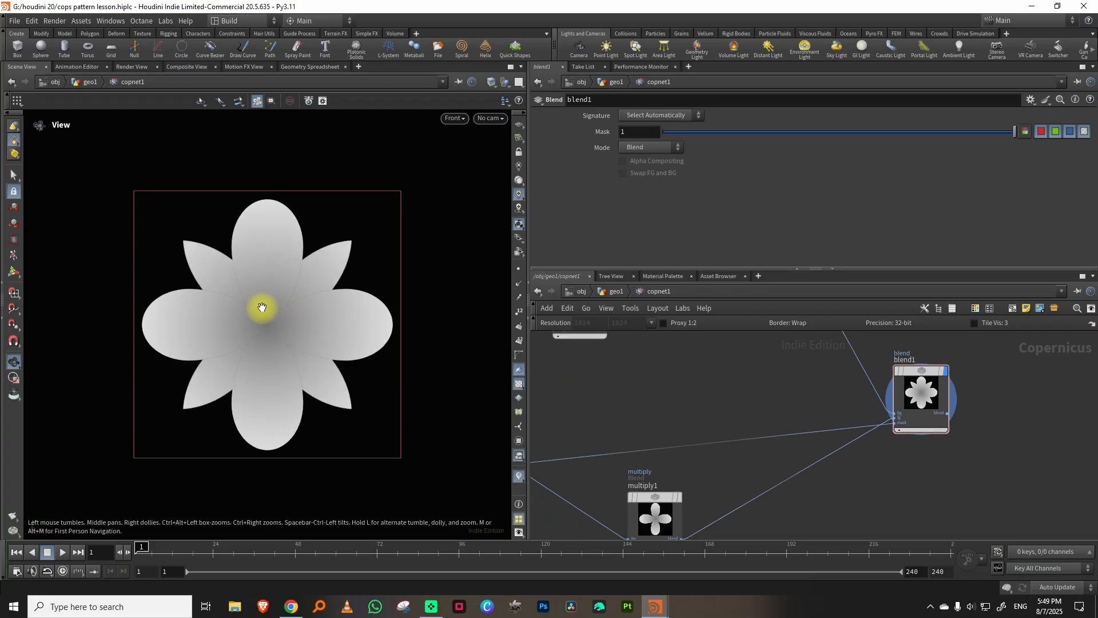
{"action": "middle_click_drag", "start_coordinate": [646, 403], "coordinate": [790, 397]}
{"action": "left_click_drag", "start_coordinate": [723, 385], "coordinate": [662, 489]}
{"action": "middle_click_drag", "start_coordinate": [708, 409], "coordinate": [681, 441]}
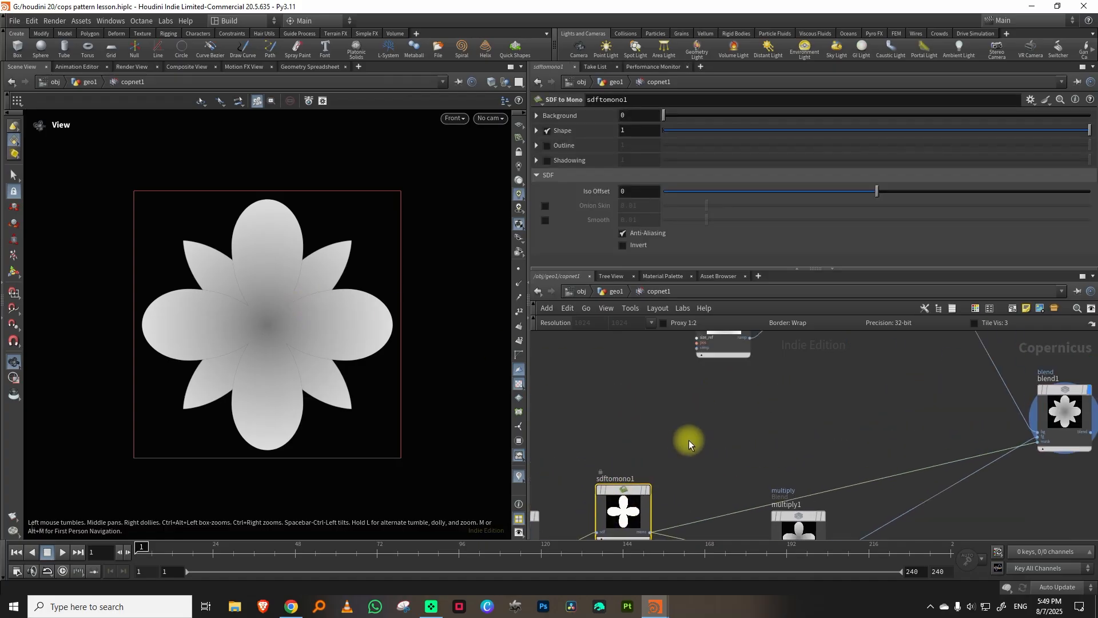
{"action": "key", "text": "ctrl+v"}
{"action": "left_click", "coordinate": [700, 440]}
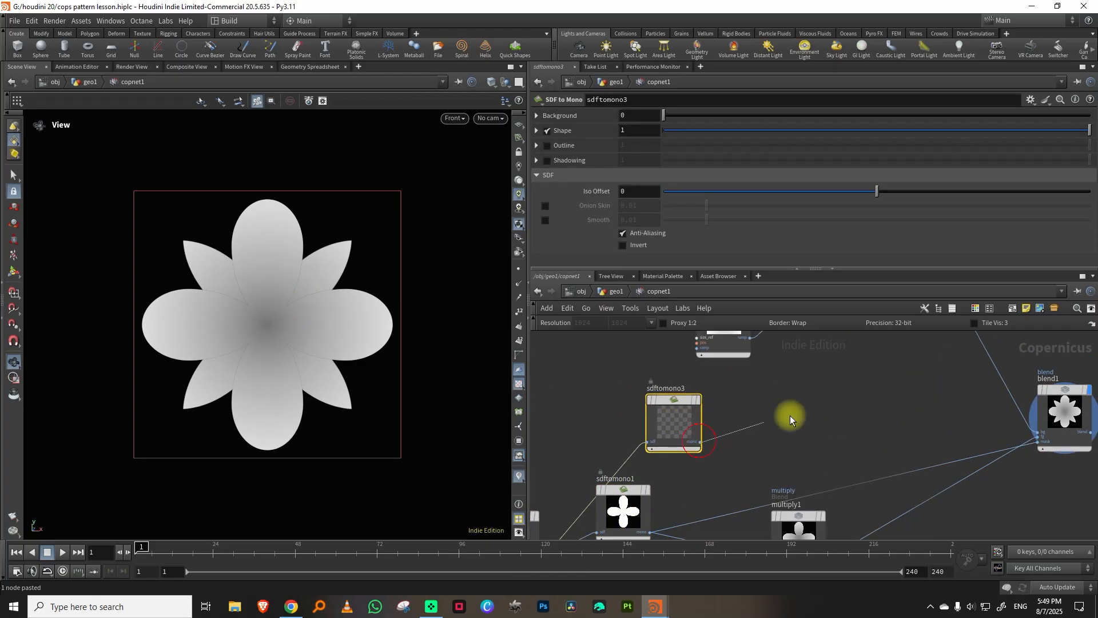
{"action": "middle_click_drag", "start_coordinate": [966, 407], "coordinate": [846, 405]}
{"action": "left_click", "coordinate": [913, 442]}
{"action": "middle_click_drag", "start_coordinate": [639, 410], "coordinate": [772, 420]}
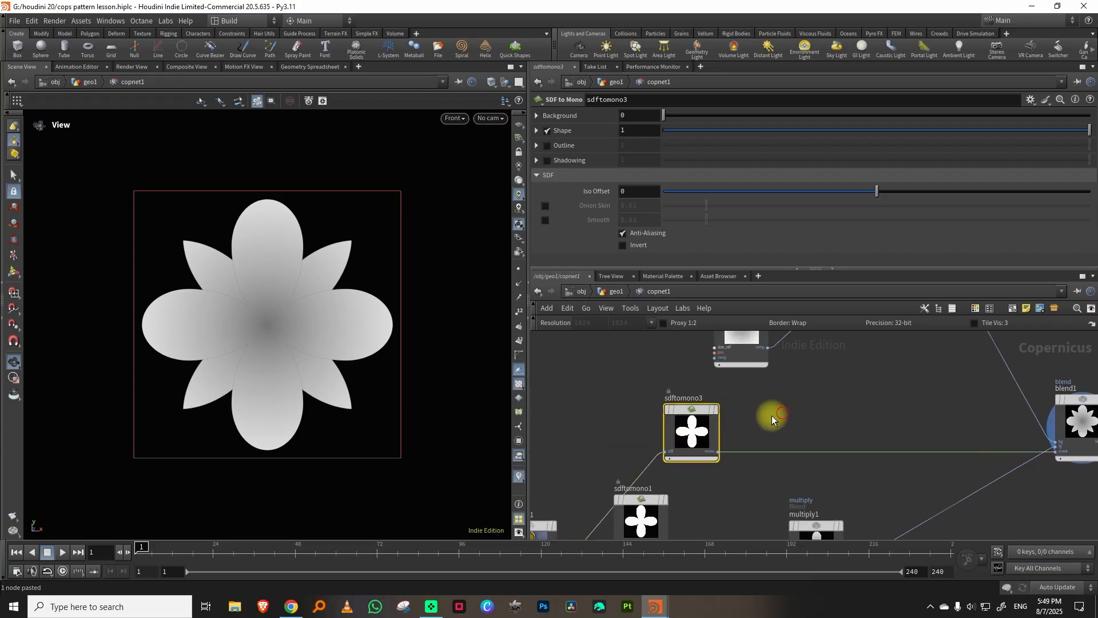
Set the Iso Offset of sdftomono3 to -0.004 to tighten the blend mask around the egg petals.
{"action": "left_click_drag", "start_coordinate": [877, 190], "coordinate": [876, 190]}
{"action": "scroll", "coordinate": [915, 424], "scroll_direction": "down", "scroll_amount": 4}
{"action": "middle_click_drag", "start_coordinate": [887, 416], "coordinate": [863, 429]}
{"action": "left_click_drag", "start_coordinate": [795, 448], "coordinate": [779, 448]}
{"action": "left_click_drag", "start_coordinate": [776, 494], "coordinate": [781, 506]}
{"action": "middle_click_drag", "start_coordinate": [883, 421], "coordinate": [807, 499]}
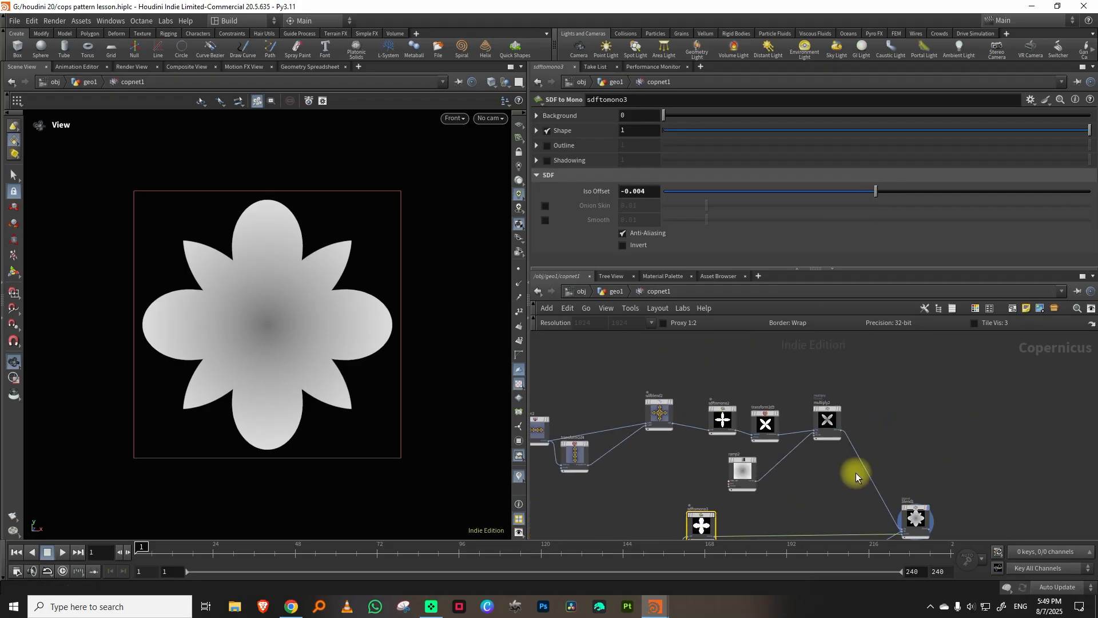
Try adjusting the Mask amount of blend1.
{"action": "left_click", "coordinate": [916, 517]}
{"action": "left_click_drag", "start_coordinate": [946, 132], "coordinate": [1063, 129]}
{"action": "middle_click_drag", "start_coordinate": [980, 410], "coordinate": [924, 391]}
{"action": "middle_click_drag", "start_coordinate": [843, 404], "coordinate": [869, 401]}
Insert a Remap node between multiply2 and blend1 and set its Output Max to 0.64.
{"action": "left_click", "coordinate": [810, 402]}
{"action": "scroll", "coordinate": [836, 392], "scroll_direction": "up", "scroll_amount": 3}
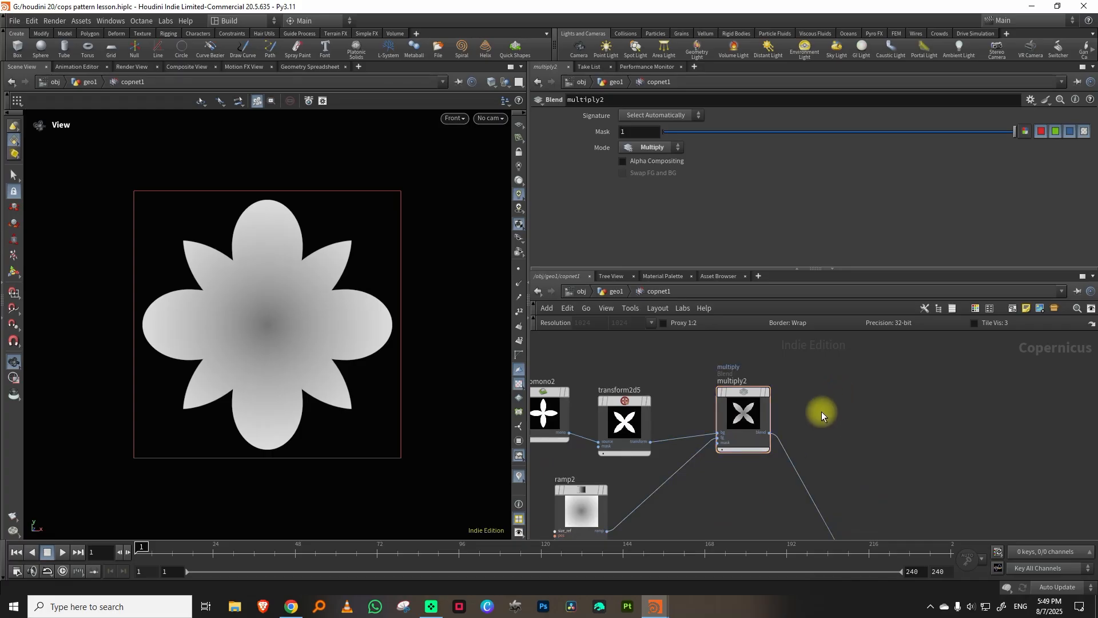
{"action": "key", "text": "Tab"}
{"action": "mouse_move", "coordinate": [899, 391]}
{"action": "left_click", "coordinate": [927, 319]}
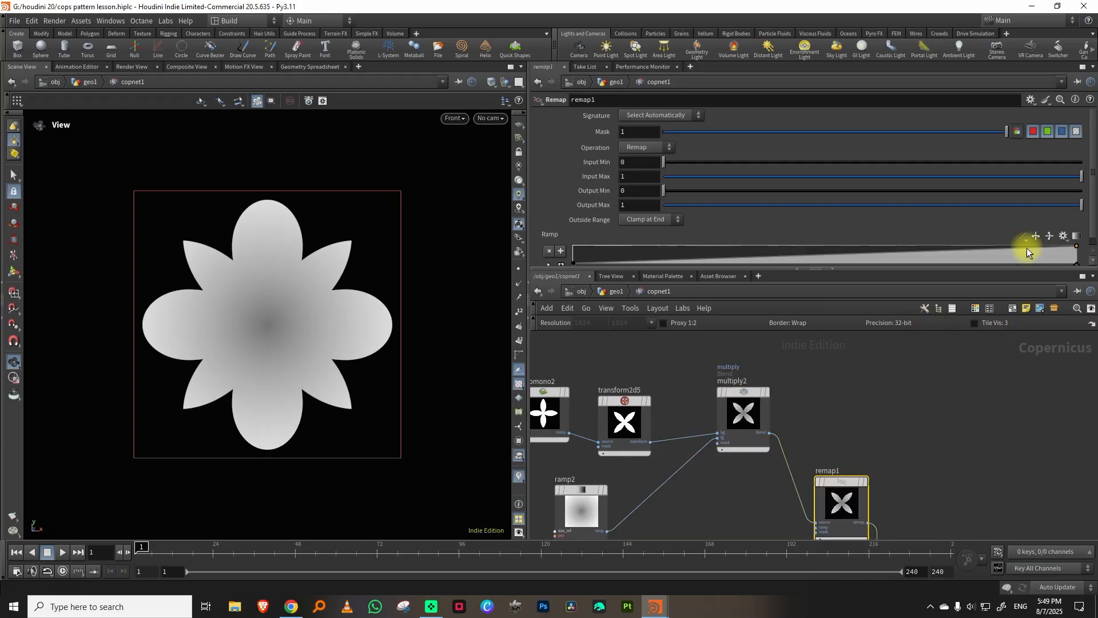
{"action": "left_click_drag", "start_coordinate": [969, 204], "coordinate": [929, 211]}
Insert a Transform 2D node after sdfblend1 and feed it to both sdftomono3 and sdftomono1.
{"action": "middle_click_drag", "start_coordinate": [720, 524], "coordinate": [780, 417]}
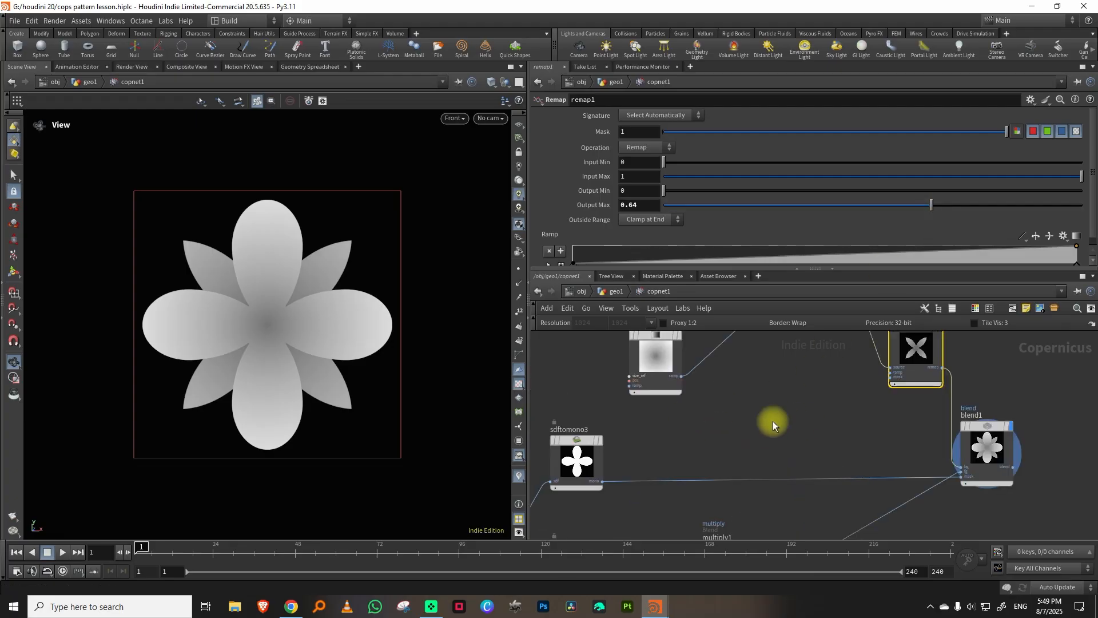
{"action": "key", "text": "Tab"}
{"action": "type", "text": "tr"}
{"action": "mouse_move", "coordinate": [806, 384]}
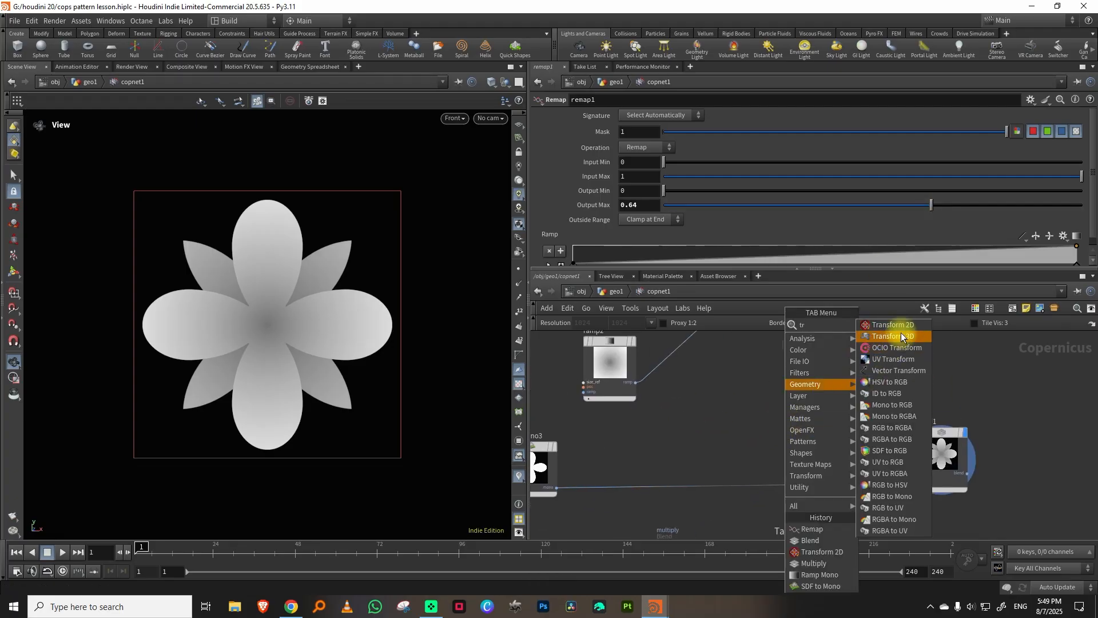
{"action": "left_click", "coordinate": [896, 332]}
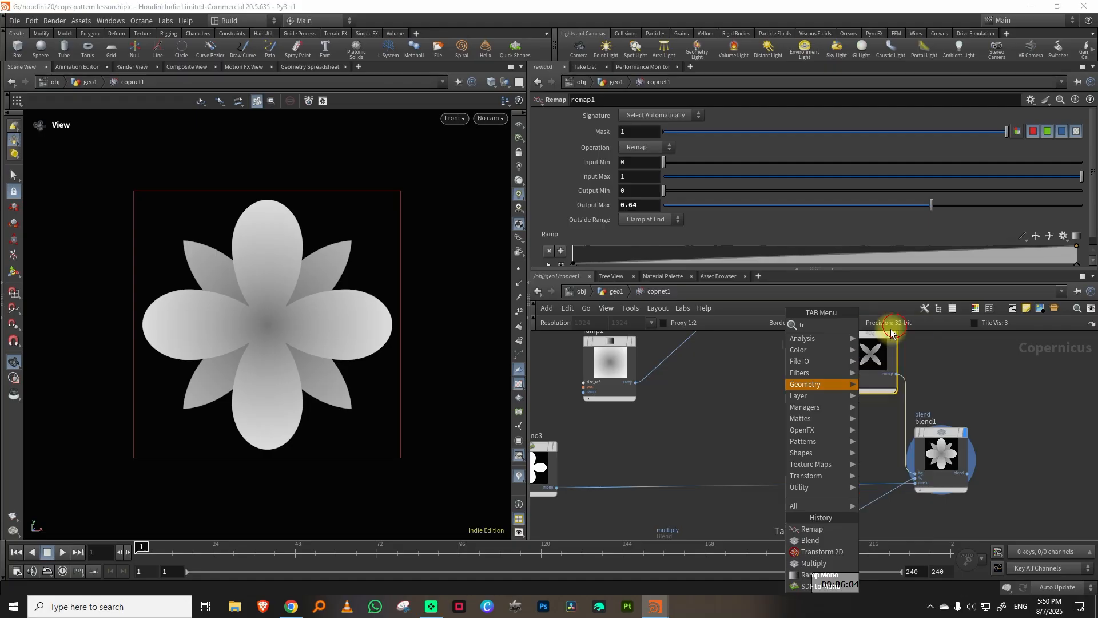
{"action": "left_click", "coordinate": [753, 387]}
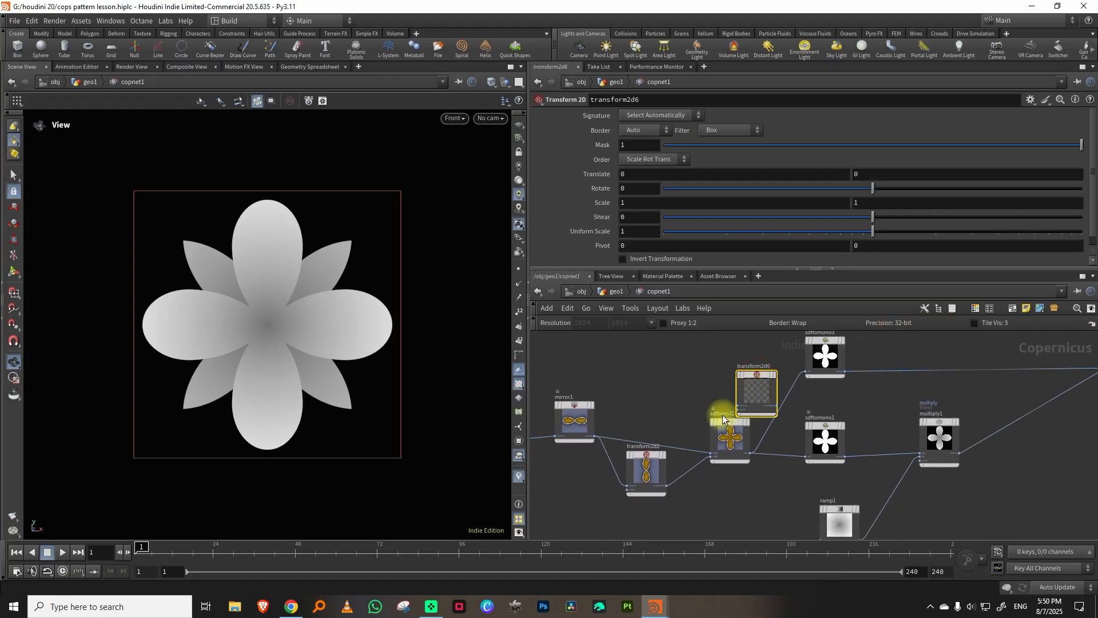
{"action": "left_click_drag", "start_coordinate": [710, 491], "coordinate": [723, 493]}
{"action": "left_click_drag", "start_coordinate": [729, 446], "coordinate": [685, 450]}
{"action": "left_click_drag", "start_coordinate": [748, 391], "coordinate": [753, 440]}
{"action": "left_click", "coordinate": [751, 436]}
{"action": "left_click", "coordinate": [779, 407]}
{"action": "left_click", "coordinate": [808, 441]}
{"action": "left_click", "coordinate": [761, 404]}
Make room after transform2d6, insert an SDF Rebuild node before the two SDF to Mono nodes and display it.
{"action": "right_click_drag", "start_coordinate": [759, 354], "coordinate": [712, 366]}
{"action": "middle_click_drag", "start_coordinate": [712, 366], "coordinate": [835, 364]}
{"action": "left_click_drag", "start_coordinate": [664, 349], "coordinate": [882, 445]}
{"action": "left_click_drag", "start_coordinate": [866, 394], "coordinate": [774, 397]}
{"action": "right_click_drag", "start_coordinate": [839, 397], "coordinate": [901, 374]}
{"action": "right_click", "coordinate": [747, 417]}
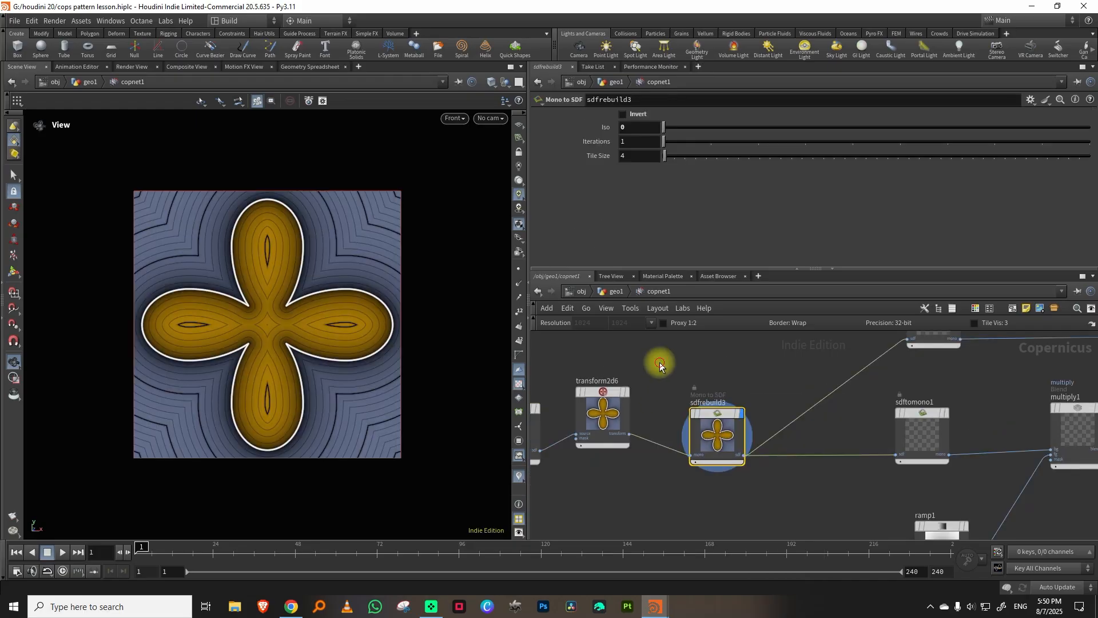
{"action": "left_click", "coordinate": [611, 417]}
{"action": "left_click", "coordinate": [729, 436]}
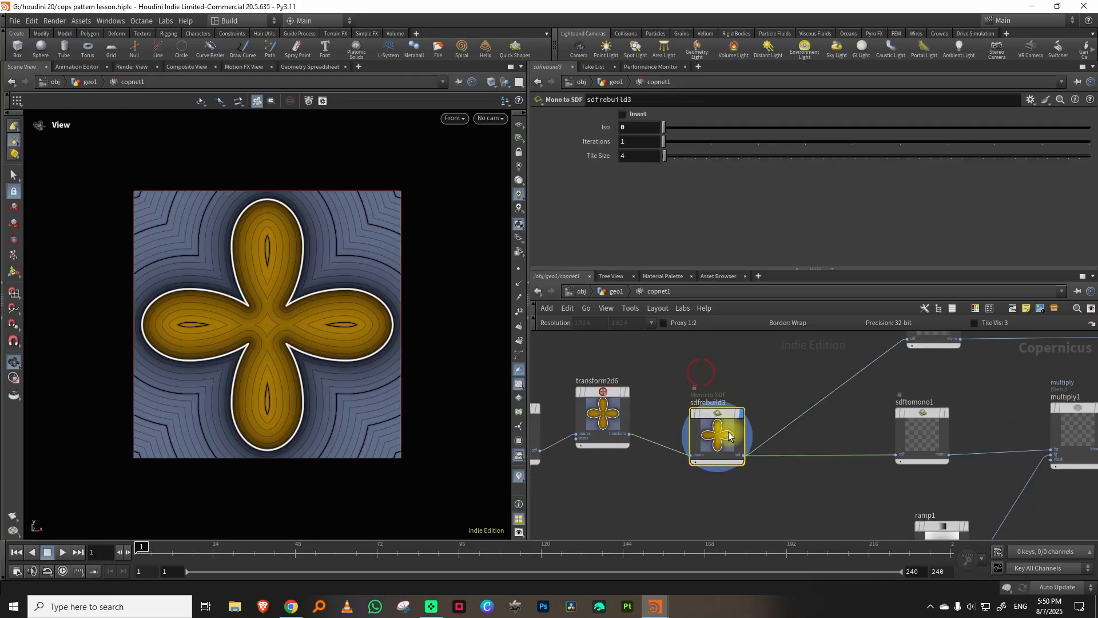
Set transform2d6's border to Clamp and its uniform scale to about 0.9, and display blend1.
{"action": "left_click", "coordinate": [617, 403]}
{"action": "left_click", "coordinate": [650, 132]}
{"action": "left_click", "coordinate": [650, 163]}
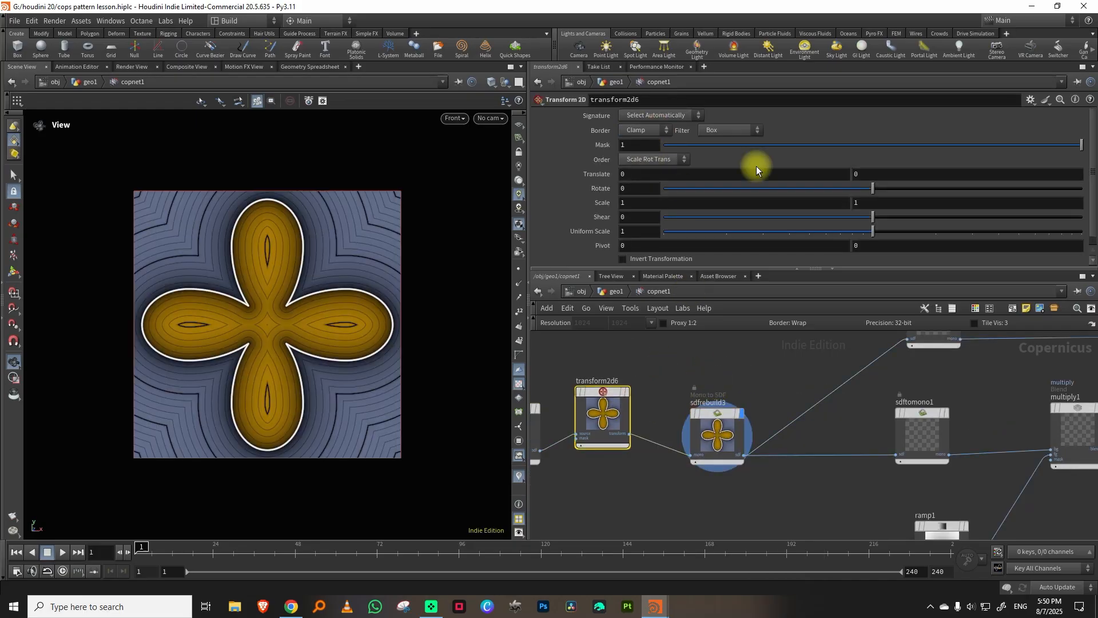
{"action": "left_click_drag", "start_coordinate": [865, 228], "coordinate": [863, 231]}
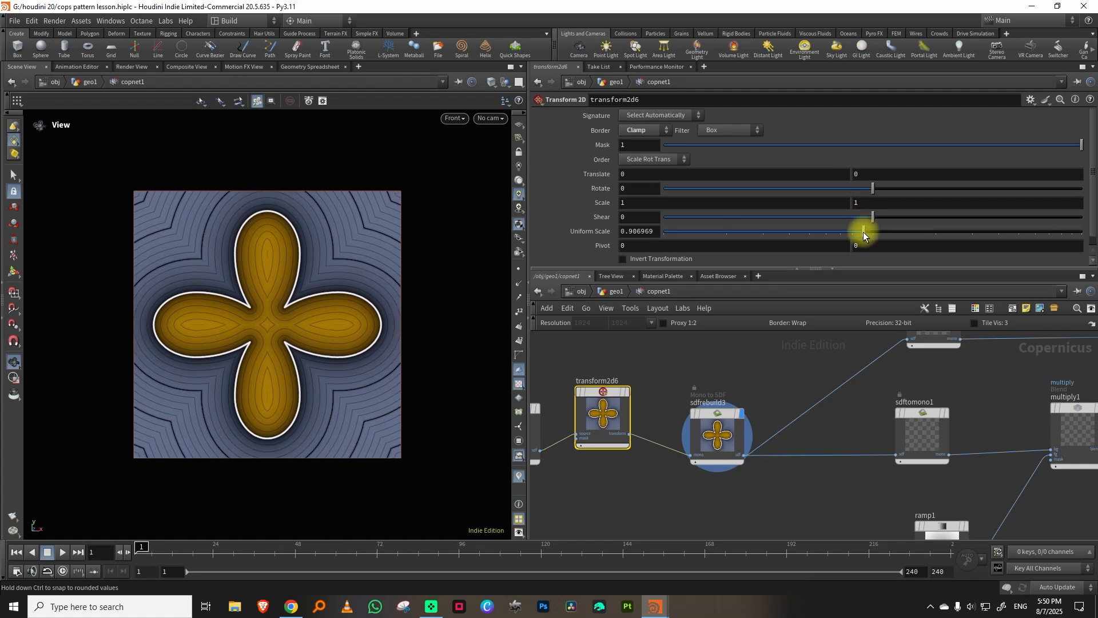
{"action": "middle_click_drag", "start_coordinate": [982, 375], "coordinate": [787, 458]}
{"action": "middle_click_drag", "start_coordinate": [1024, 366], "coordinate": [639, 448]}
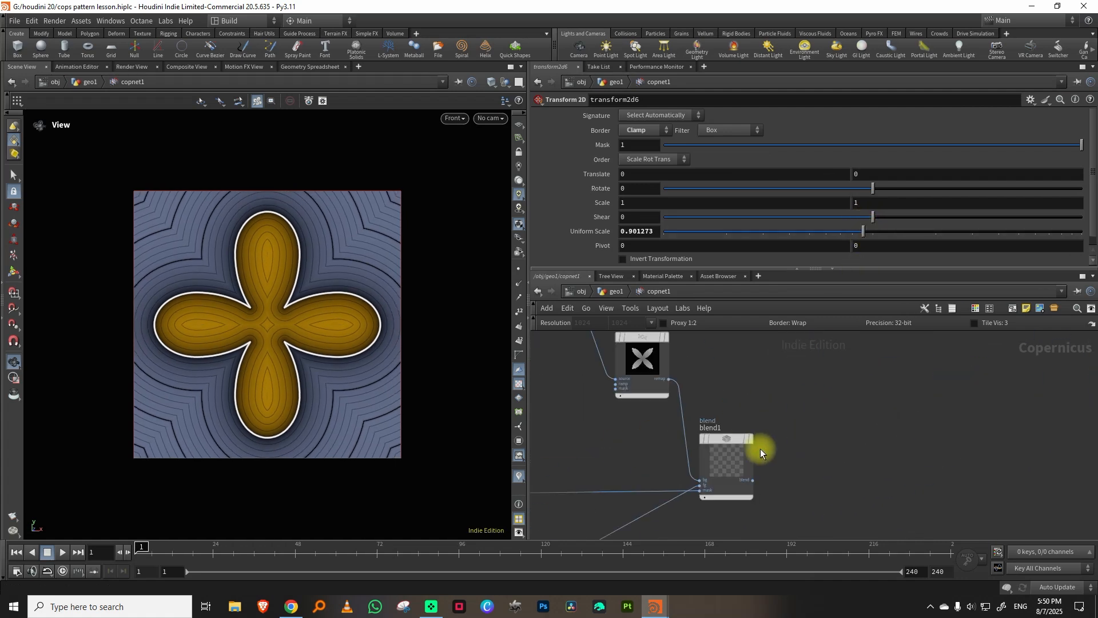
{"action": "left_click", "coordinate": [752, 442]}
{"action": "middle_click_drag", "start_coordinate": [758, 358], "coordinate": [902, 384]}
Add a Tile Pattern node in the free space beyond blend1.
{"action": "scroll", "coordinate": [903, 384], "scroll_direction": "down", "scroll_amount": 5}
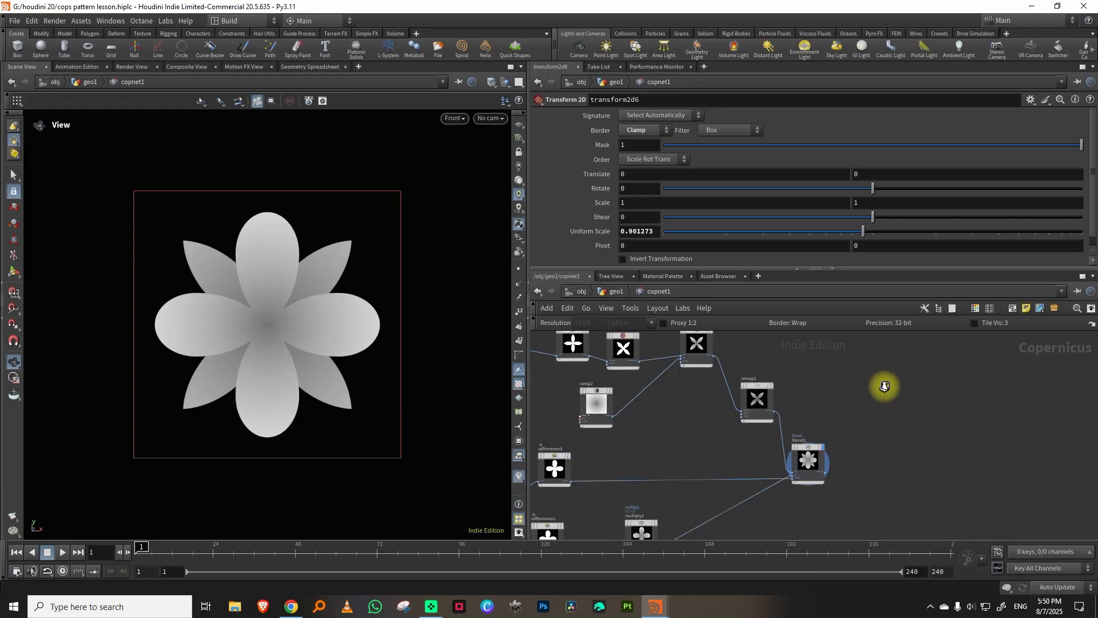
{"action": "scroll", "coordinate": [874, 413], "scroll_direction": "down", "scroll_amount": 2}
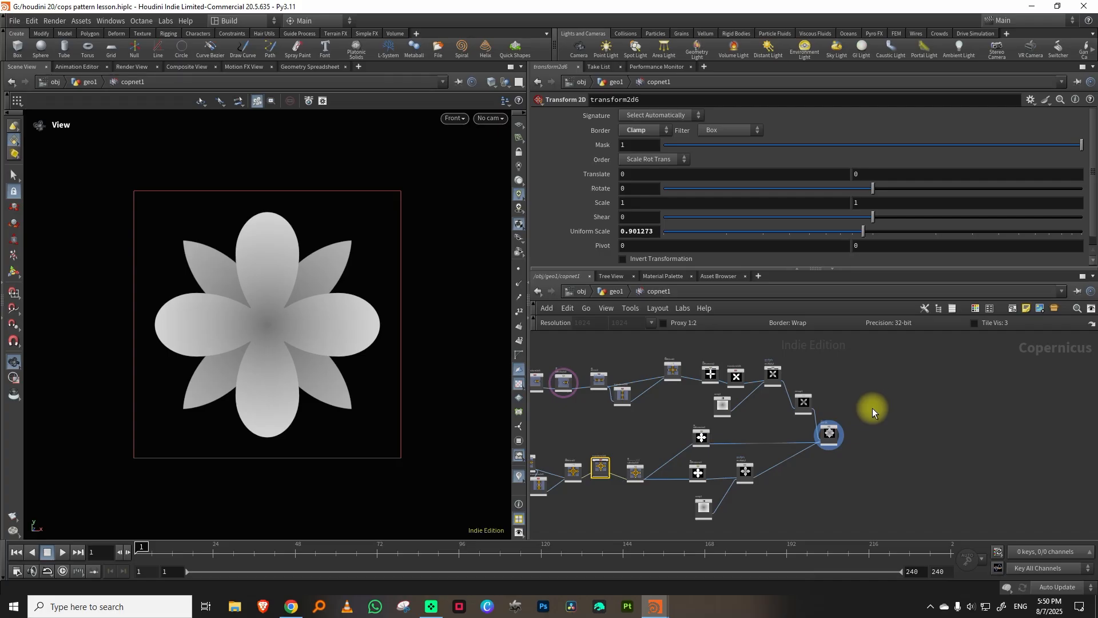
{"action": "scroll", "coordinate": [841, 401], "scroll_direction": "up", "scroll_amount": 3}
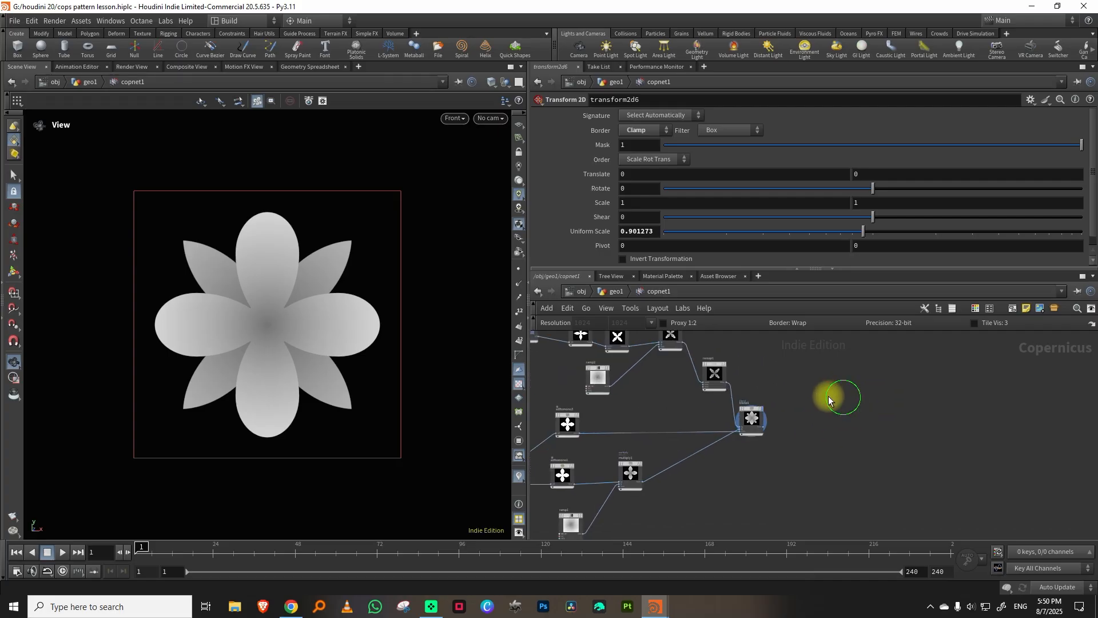
{"action": "scroll", "coordinate": [829, 399], "scroll_direction": "up", "scroll_amount": 2}
{"action": "key", "text": "Tab"}
{"action": "type", "text": "til"}
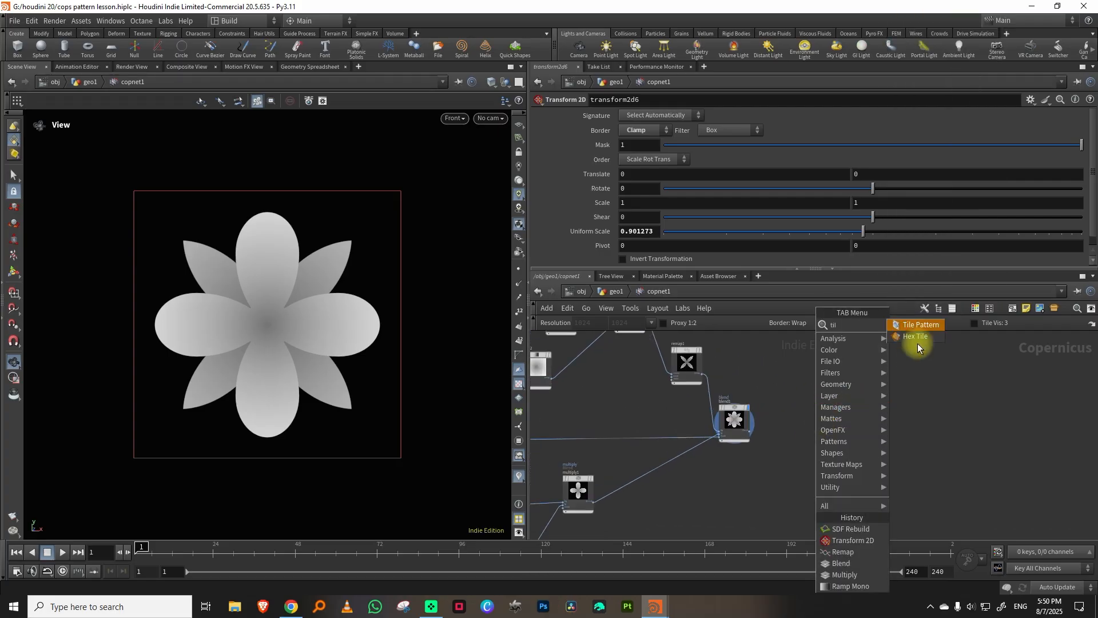
{"action": "left_click", "coordinate": [920, 325]}
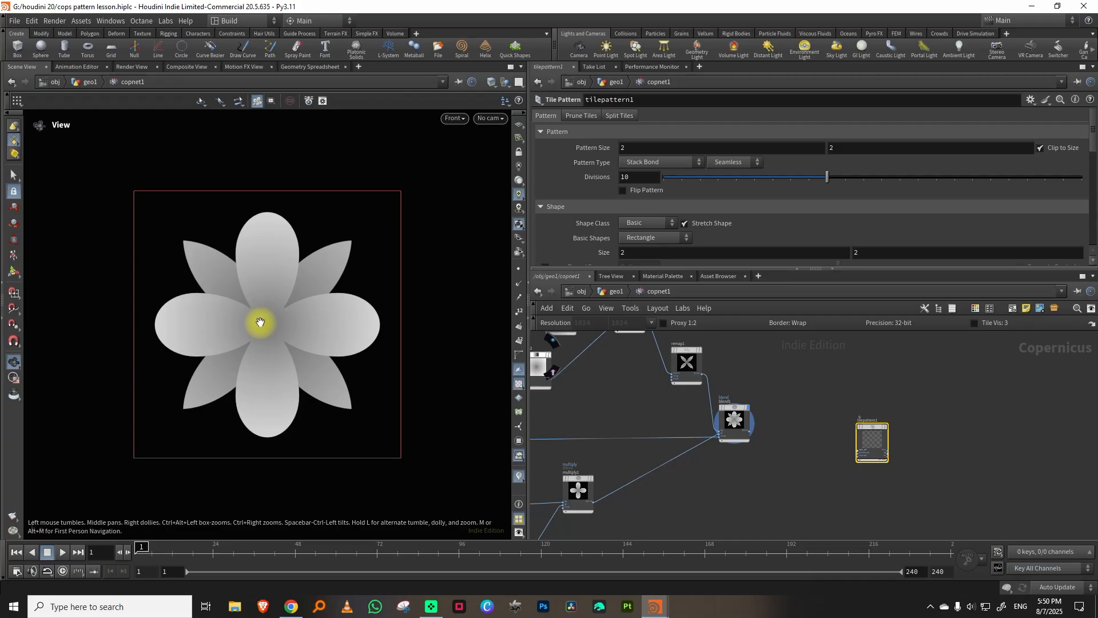
Add a Maximum blend node in the free space below blend1.
{"action": "middle_click_drag", "start_coordinate": [667, 499], "coordinate": [795, 455]}
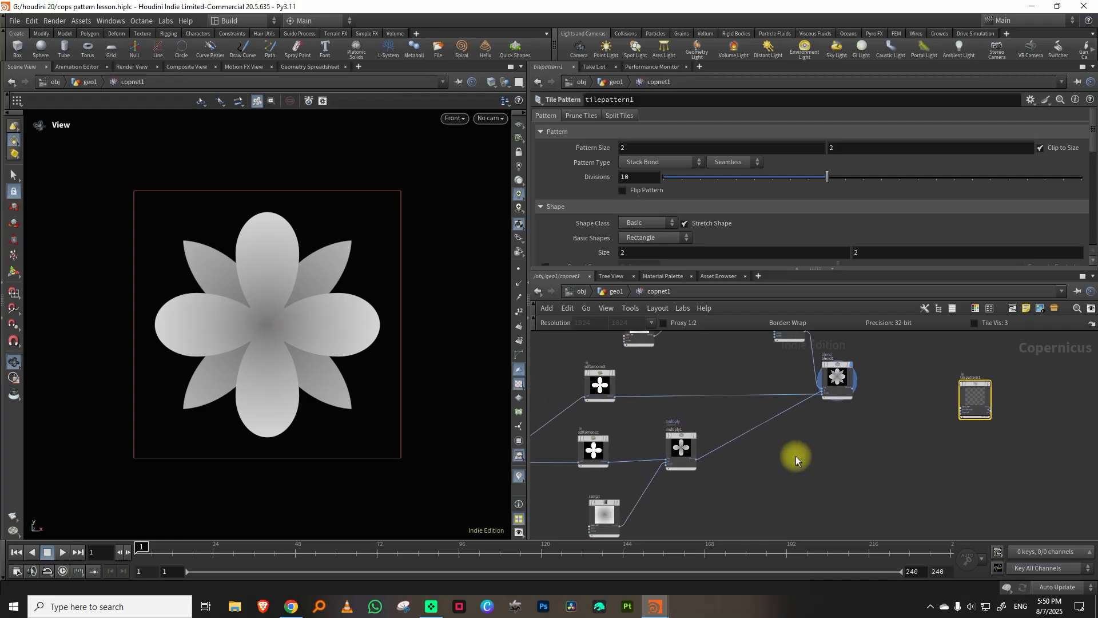
{"action": "key", "text": "Tab"}
{"action": "mouse_move", "coordinate": [771, 488]}
{"action": "type", "text": "max"}
{"action": "left_click", "coordinate": [860, 323]}
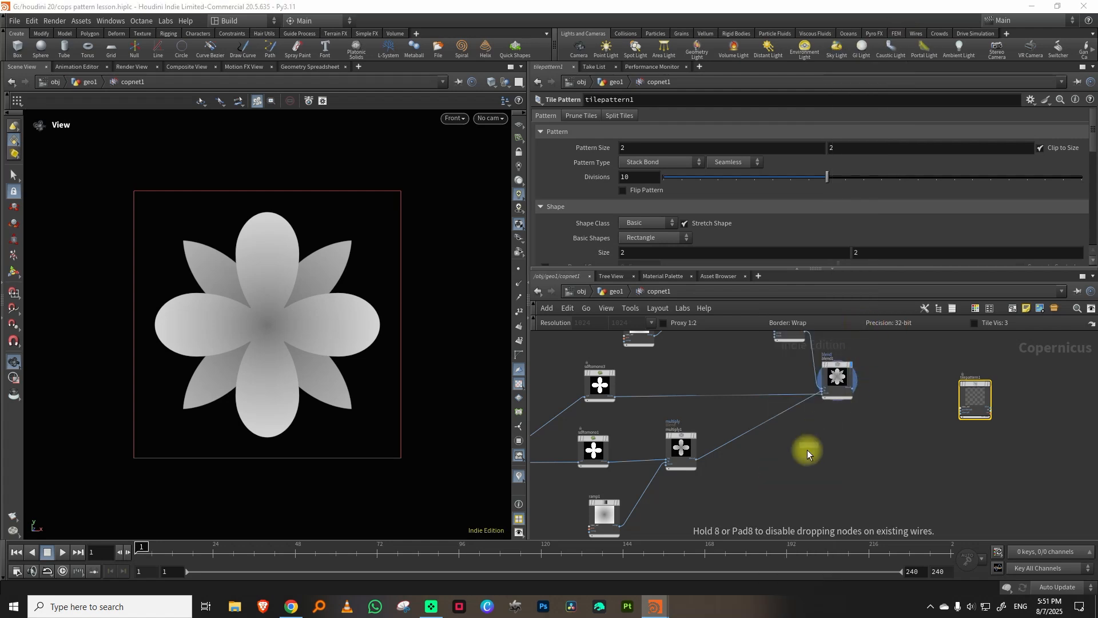
{"action": "left_click", "coordinate": [807, 454]}
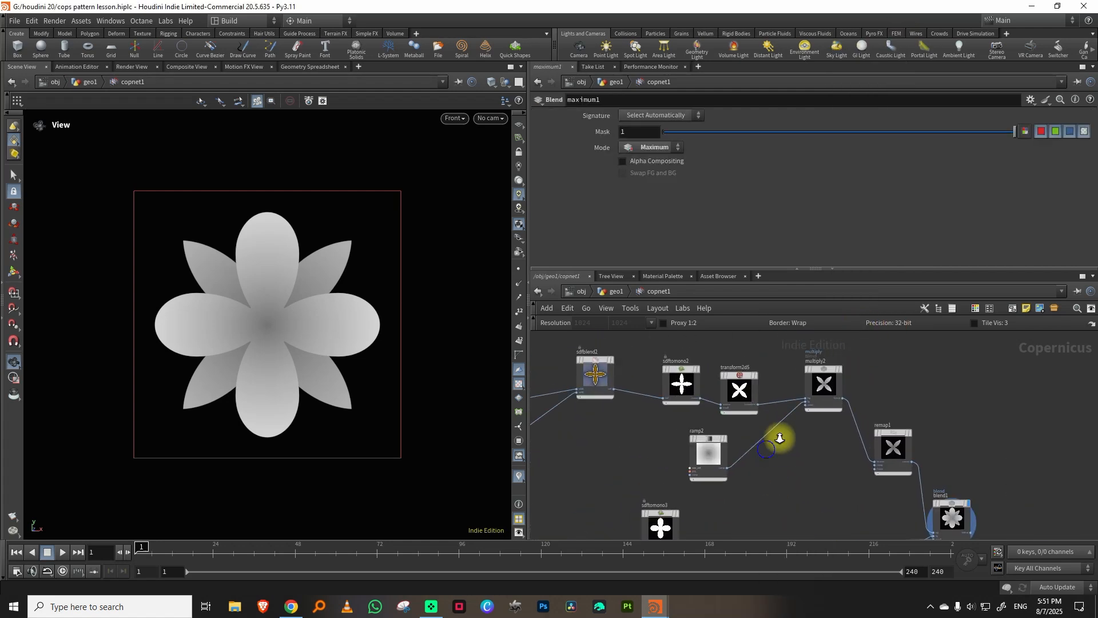
Feed transform2d5 and sdftomono3 into maximum1's bg and fg inputs and display maximum1.
{"action": "right_click_drag", "start_coordinate": [779, 437], "coordinate": [769, 409]}
{"action": "left_click", "coordinate": [753, 383]}
{"action": "middle_click_drag", "start_coordinate": [829, 515], "coordinate": [763, 400]}
{"action": "middle_click_drag", "start_coordinate": [815, 494], "coordinate": [775, 392]}
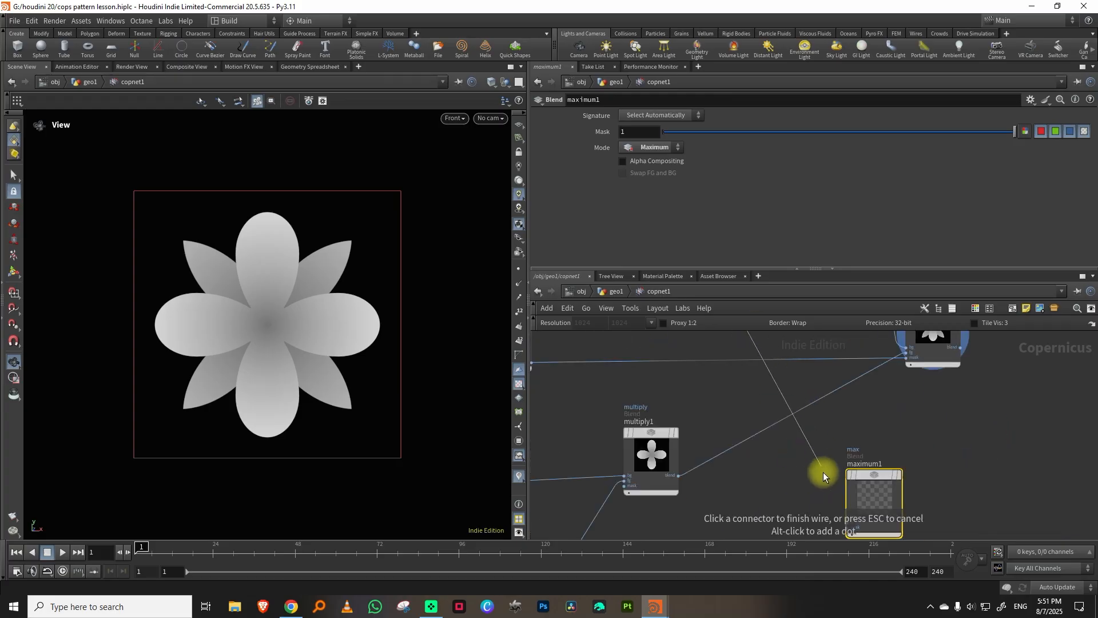
{"action": "left_click", "coordinate": [829, 509]}
{"action": "middle_click_drag", "start_coordinate": [723, 426], "coordinate": [755, 387]}
{"action": "left_click", "coordinate": [650, 438]}
{"action": "left_click", "coordinate": [868, 461]}
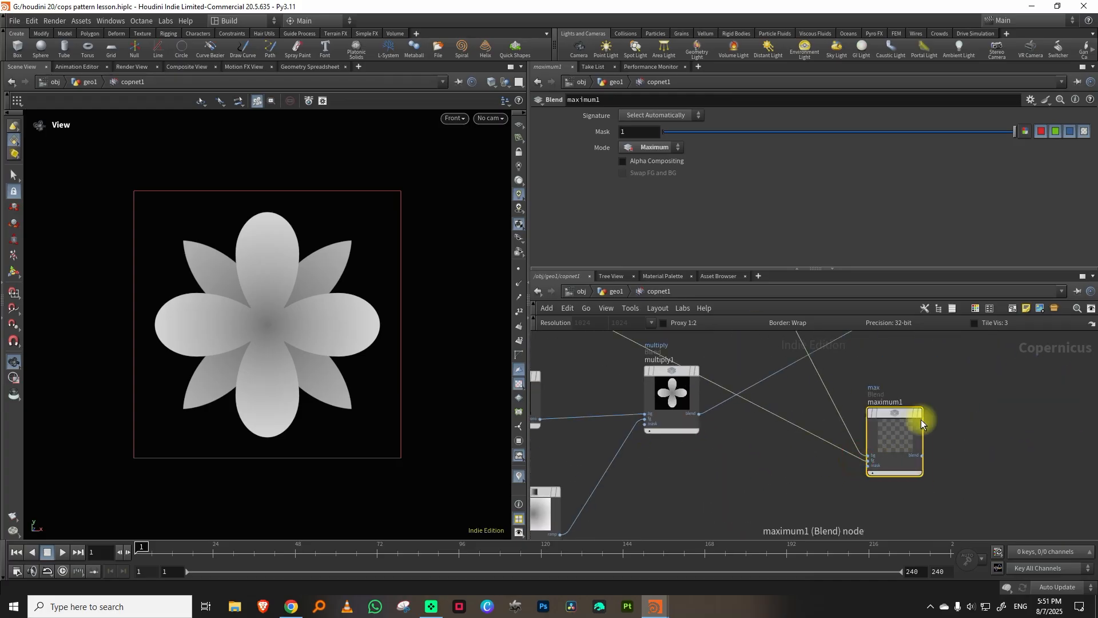
{"action": "middle_click_drag", "start_coordinate": [956, 374], "coordinate": [804, 359]}
{"action": "left_click", "coordinate": [757, 372]}
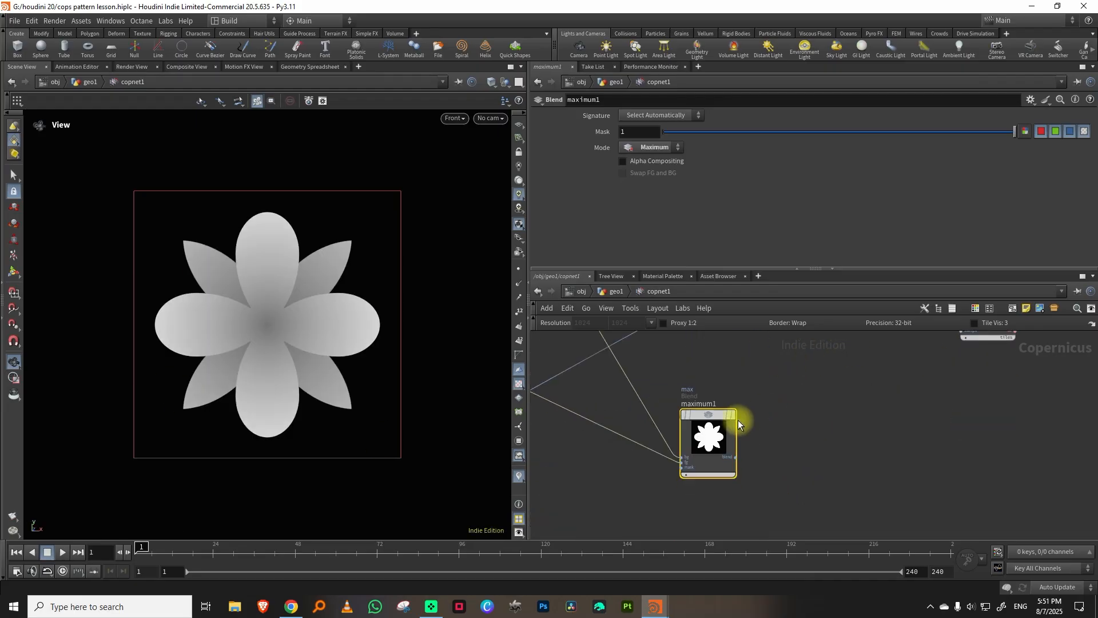
{"action": "left_click", "coordinate": [733, 416]}
{"action": "left_click_drag", "start_coordinate": [711, 423], "coordinate": [749, 424]}
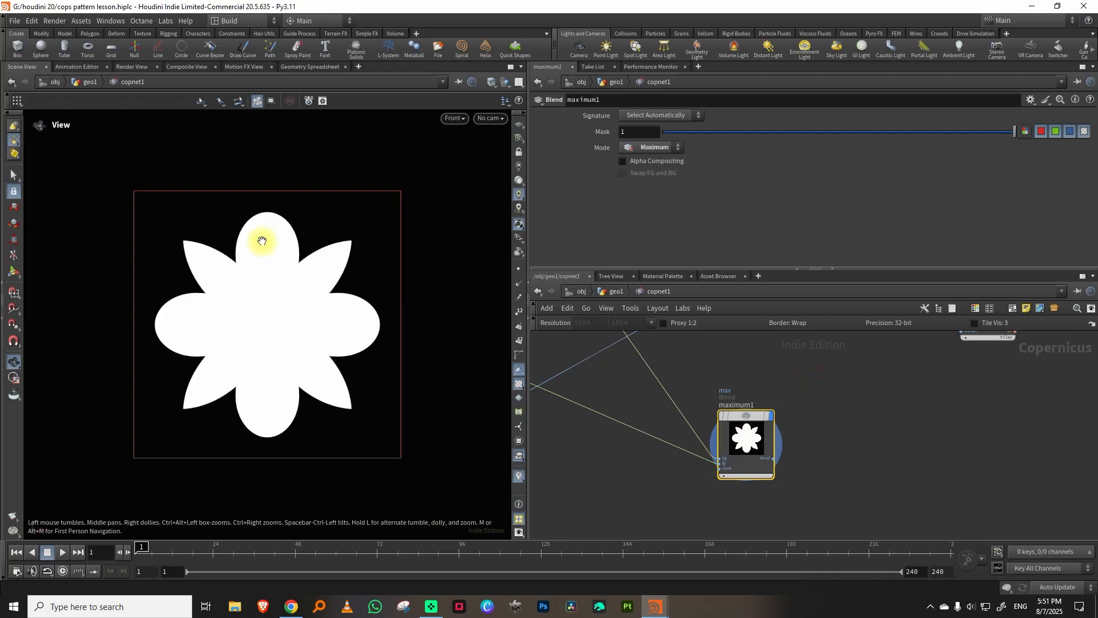
Connect blend1 to the stamp0 input of tilepattern1 and display the tile pattern.
{"action": "middle_click_drag", "start_coordinate": [848, 369], "coordinate": [705, 416]}
{"action": "scroll", "coordinate": [744, 430], "scroll_direction": "down", "scroll_amount": 6}
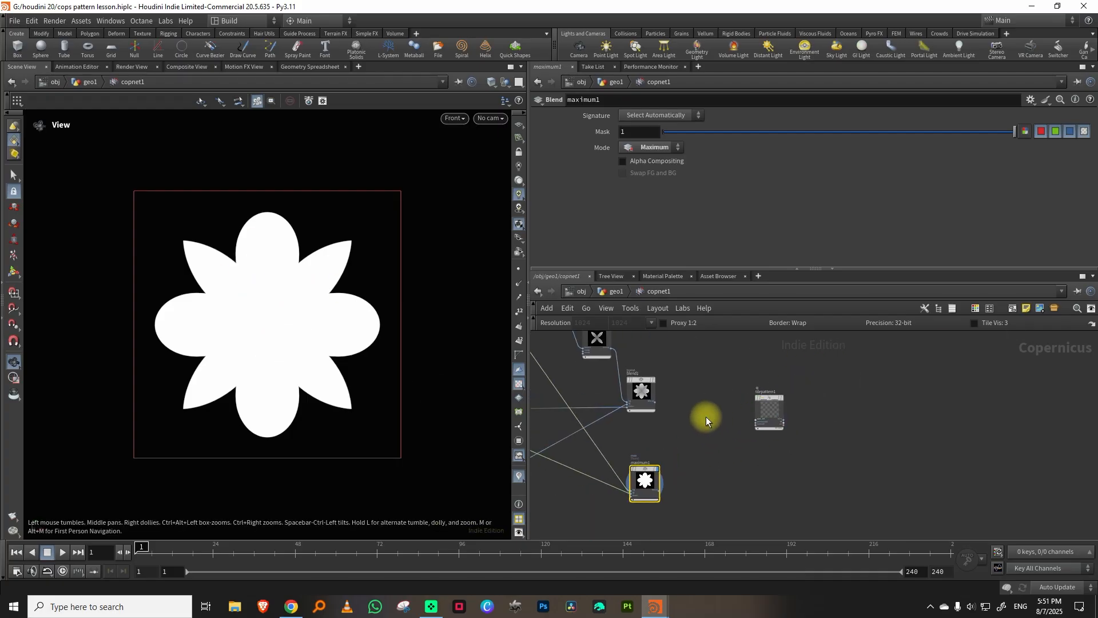
{"action": "scroll", "coordinate": [705, 412], "scroll_direction": "up", "scroll_amount": 5}
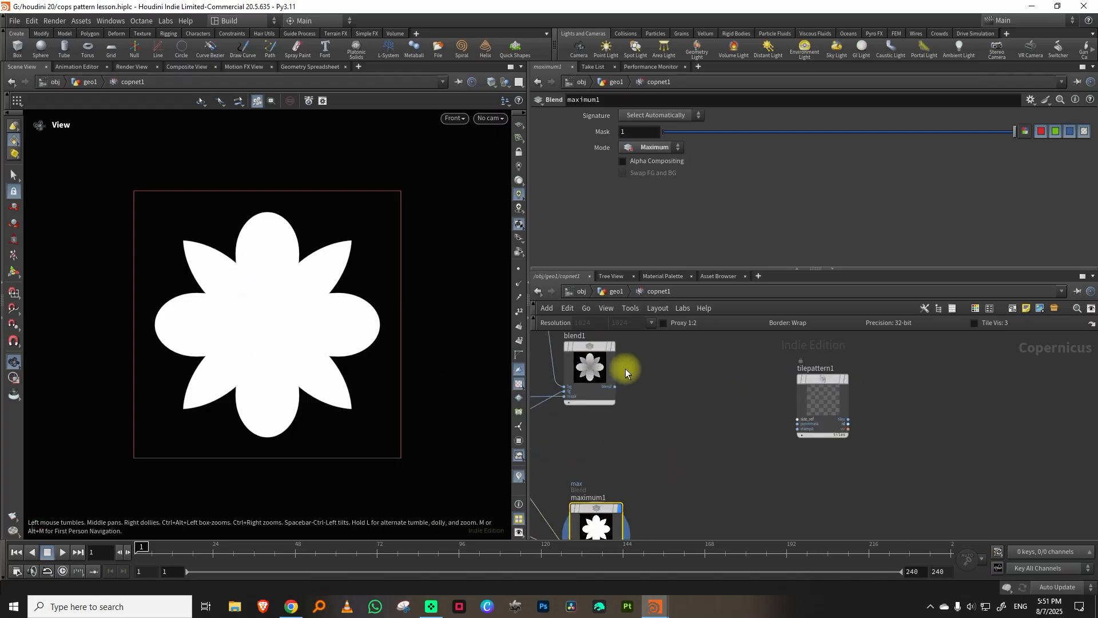
{"action": "middle_click_drag", "start_coordinate": [736, 372], "coordinate": [771, 374]}
{"action": "scroll", "coordinate": [871, 375], "scroll_direction": "up", "scroll_amount": 4}
{"action": "middle_click_drag", "start_coordinate": [646, 418], "coordinate": [715, 429]}
{"action": "left_click", "coordinate": [613, 415]}
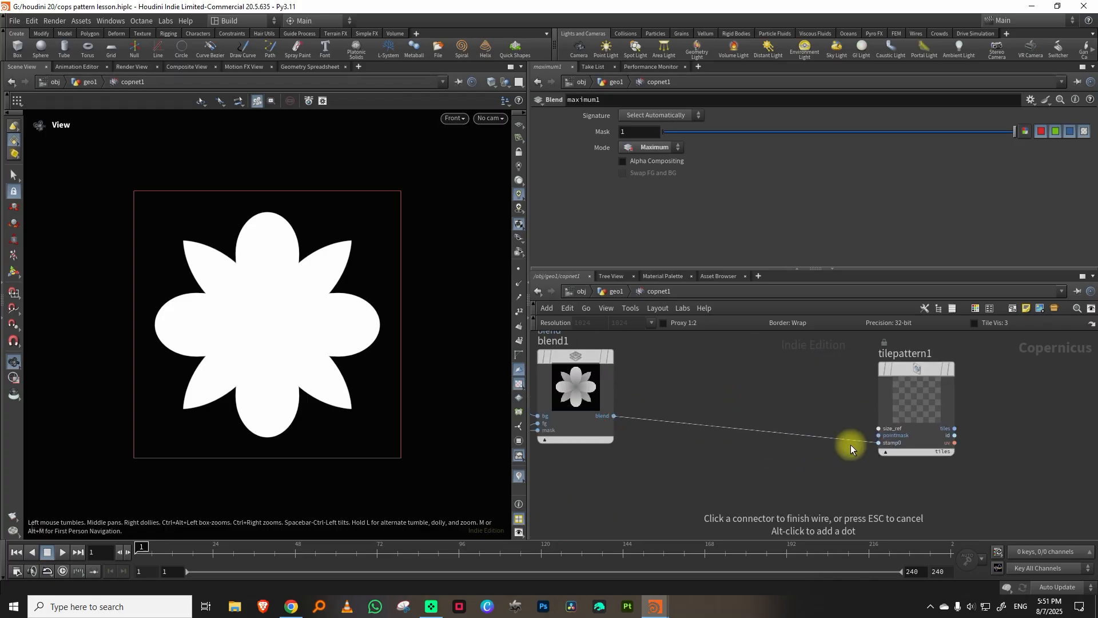
{"action": "left_click", "coordinate": [855, 444]}
{"action": "middle_click_drag", "start_coordinate": [799, 368], "coordinate": [691, 431]}
{"action": "left_click", "coordinate": [825, 434]}
Switch tilepattern1 to Tile Count with 1 row and 6 columns, and turn off Stretch Shape.
{"action": "left_click_drag", "start_coordinate": [735, 269], "coordinate": [729, 372]}
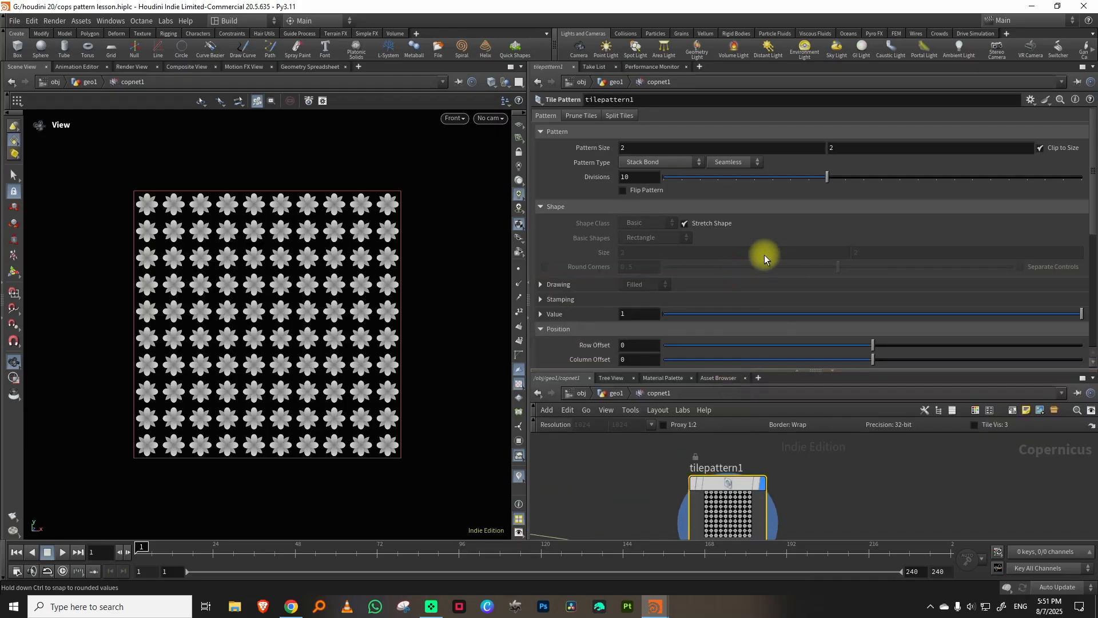
{"action": "left_click", "coordinate": [730, 163]}
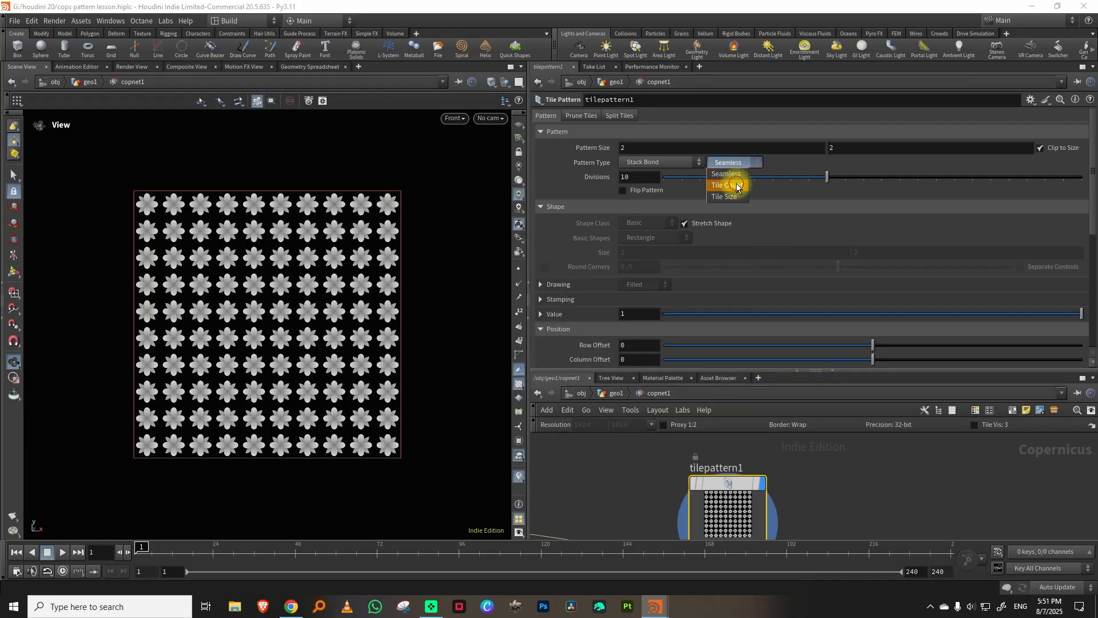
{"action": "left_click", "coordinate": [730, 182]}
{"action": "left_click_drag", "start_coordinate": [812, 179], "coordinate": [661, 184]}
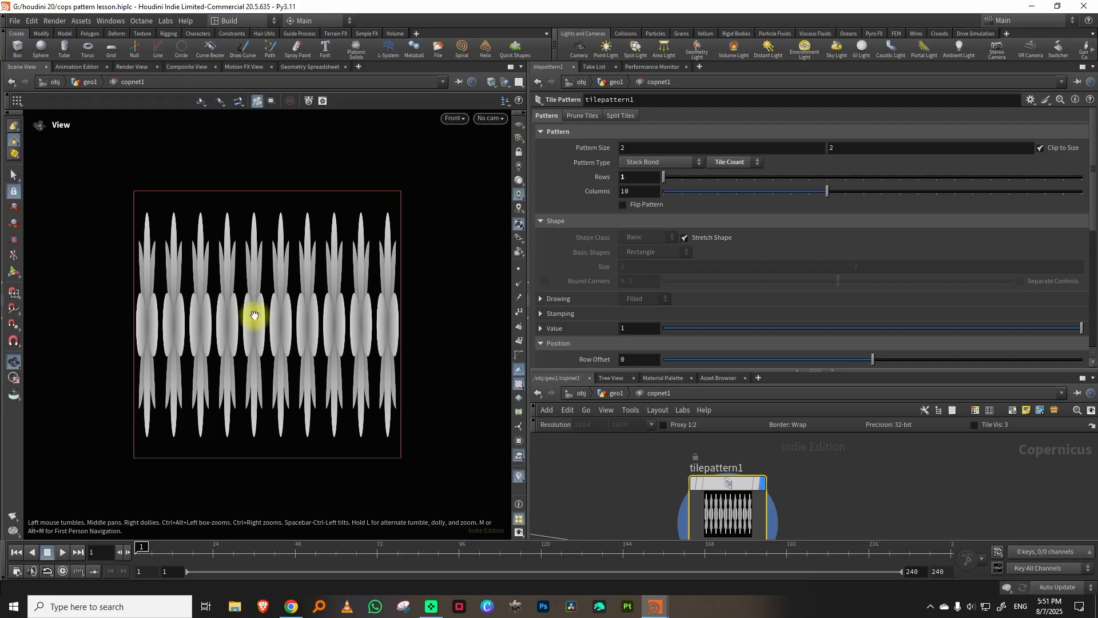
{"action": "left_click", "coordinate": [684, 238]}
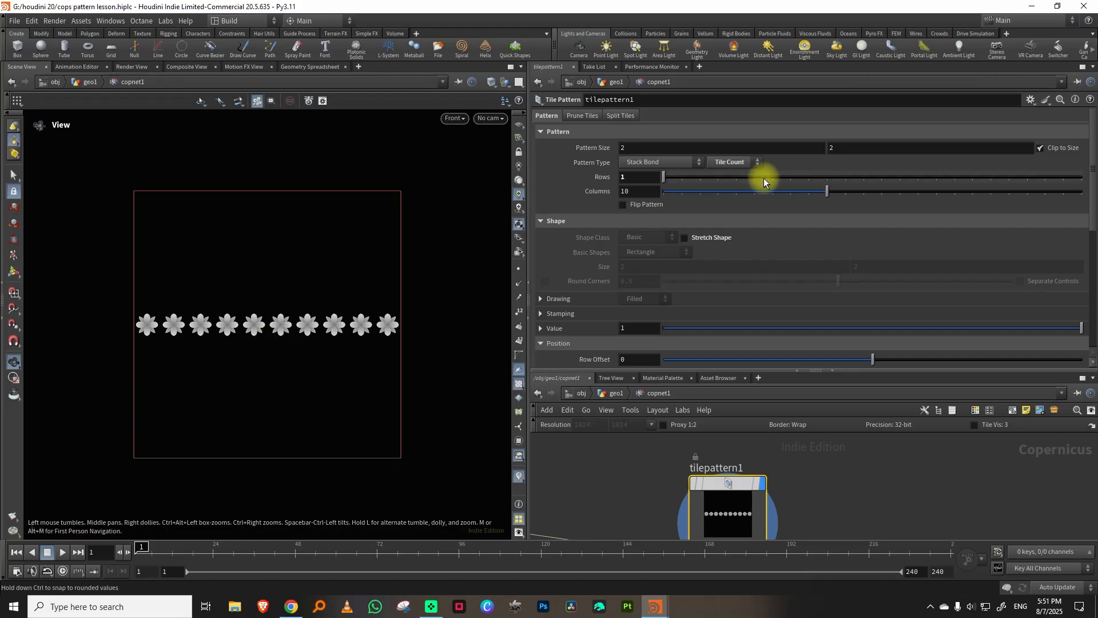
{"action": "left_click", "coordinate": [753, 192]}
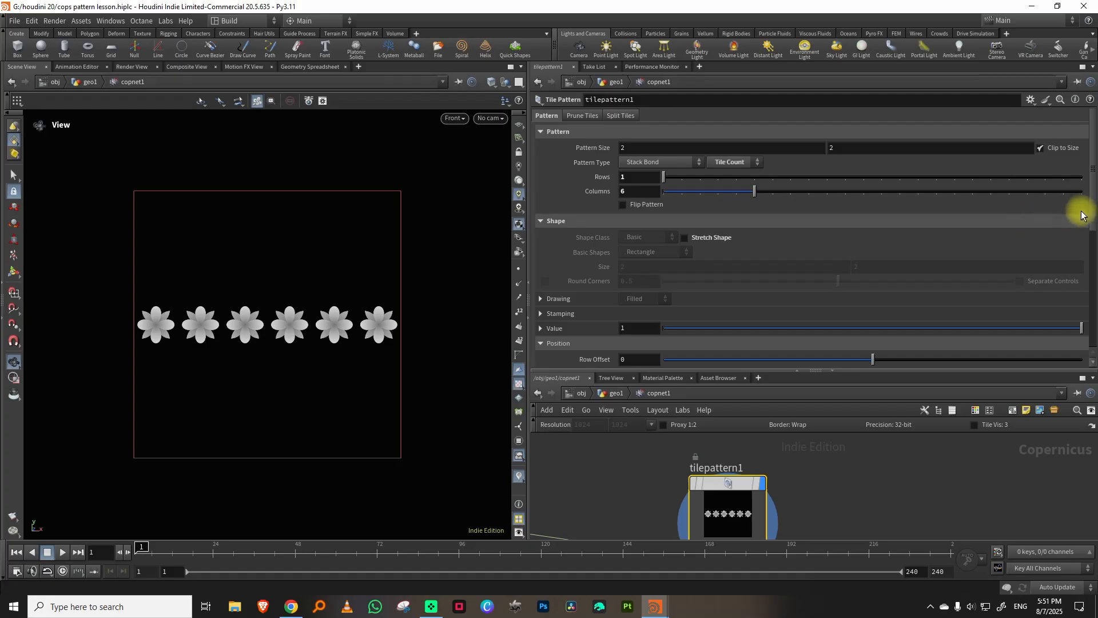
Set Rotate Tile to 45 and make it Set Varying with a rotate variation of 16.
{"action": "scroll", "coordinate": [1081, 215], "scroll_direction": "down", "scroll_amount": 5}
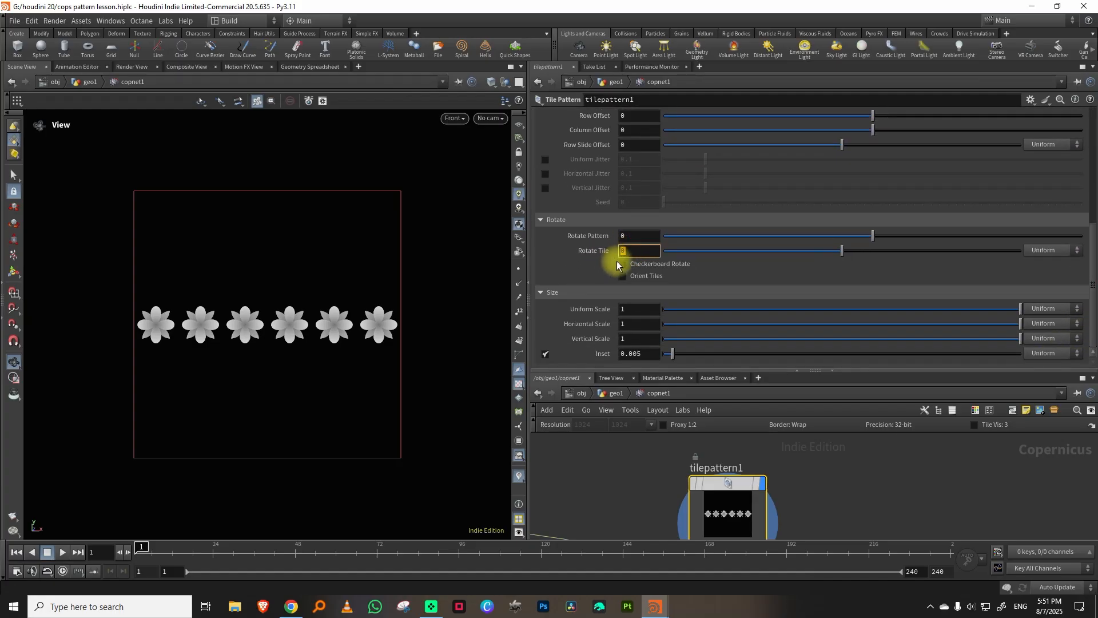
{"action": "key", "text": "Return"}
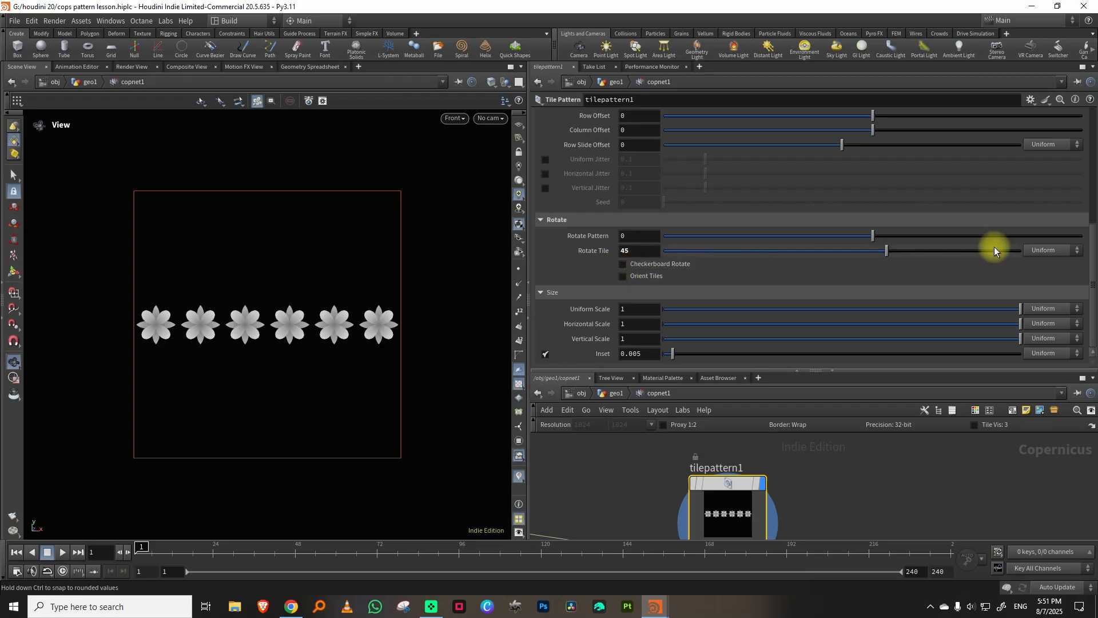
{"action": "left_click", "coordinate": [1046, 273]}
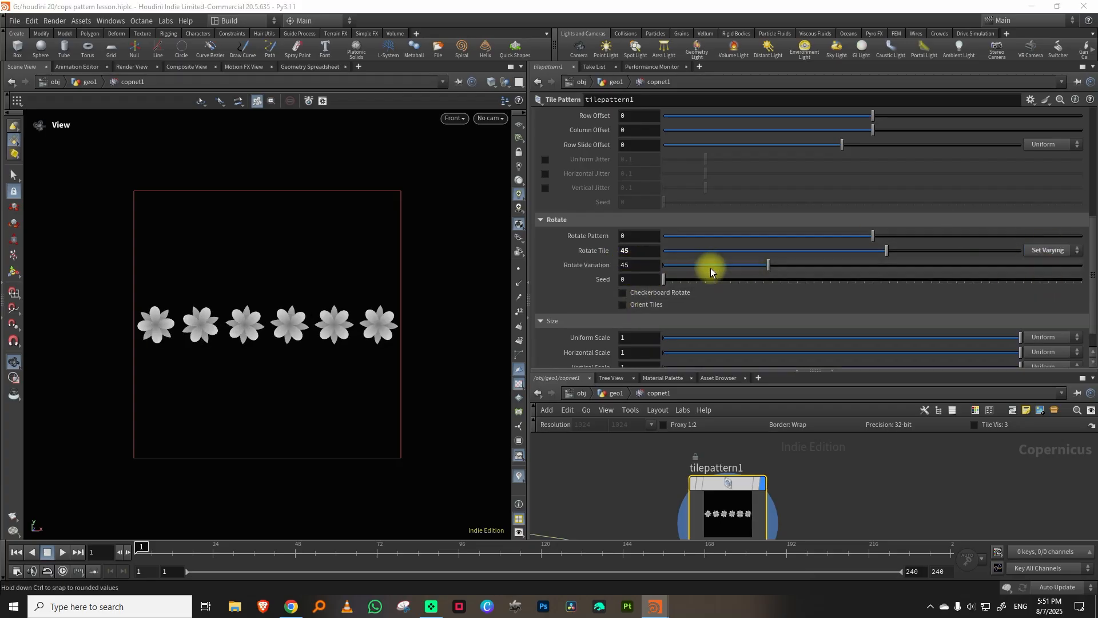
{"action": "left_click_drag", "start_coordinate": [768, 268], "coordinate": [675, 270]}
{"action": "left_click_drag", "start_coordinate": [718, 271], "coordinate": [701, 272]}
Set the tiles' Uniform Scale to 1.12 and make it Set Varying with a variation of 0.034.
{"action": "scroll", "coordinate": [1094, 277], "scroll_direction": "down", "scroll_amount": 1}
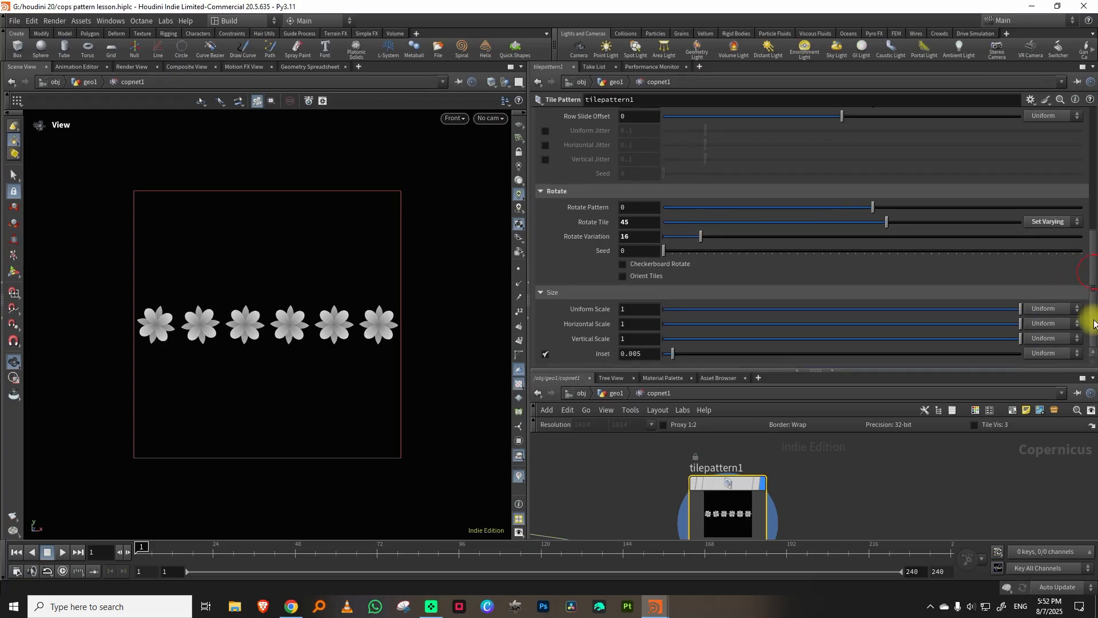
{"action": "middle_click_drag", "start_coordinate": [651, 309], "coordinate": [711, 314]}
{"action": "left_click", "coordinate": [1042, 308]}
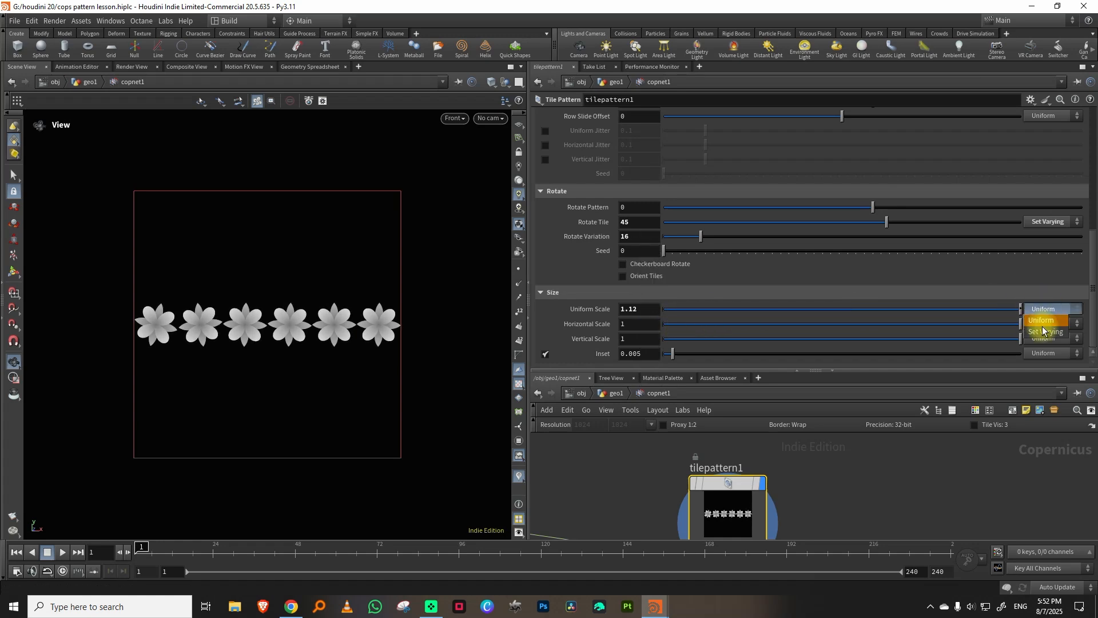
{"action": "left_click", "coordinate": [1038, 333]}
{"action": "mouse_move", "coordinate": [694, 322]}
{"action": "left_mouse_down"}
{"action": "mouse_move", "coordinate": [711, 321]}
{"action": "mouse_move", "coordinate": [682, 330]}
{"action": "left_mouse_up"}
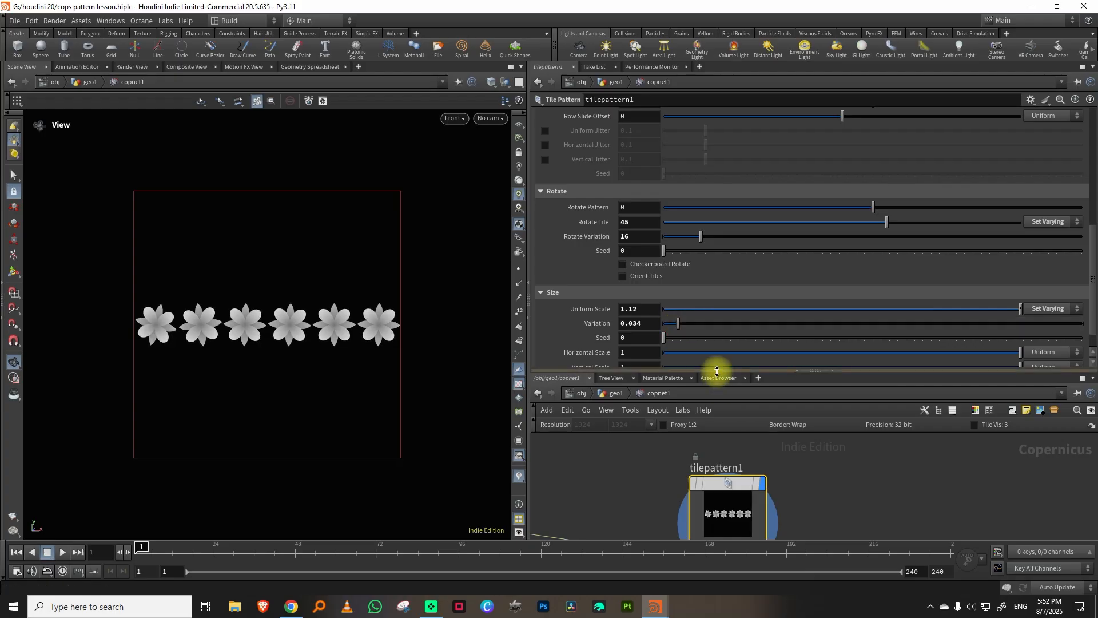
Duplicate tilepattern1 beside maximum1 and connect maximum1 to the copy's stamp0 input.
{"action": "left_click_drag", "start_coordinate": [713, 372], "coordinate": [755, 206]}
{"action": "scroll", "coordinate": [799, 335], "scroll_direction": "down", "scroll_amount": 4}
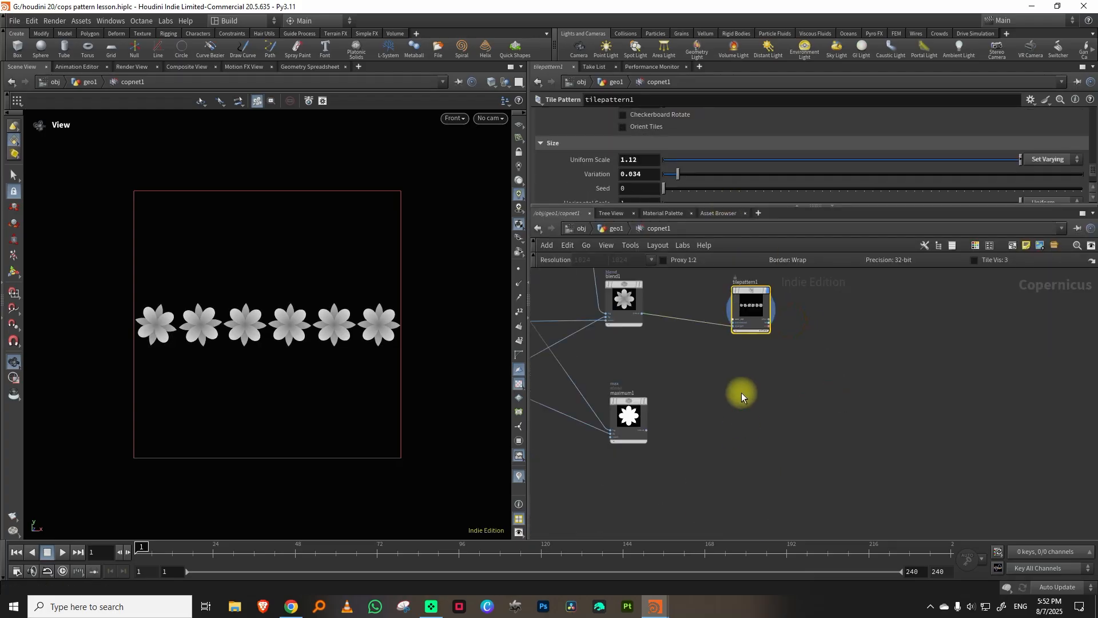
{"action": "key", "text": "ctrl+v"}
{"action": "scroll", "coordinate": [691, 413], "scroll_direction": "up", "scroll_amount": 3}
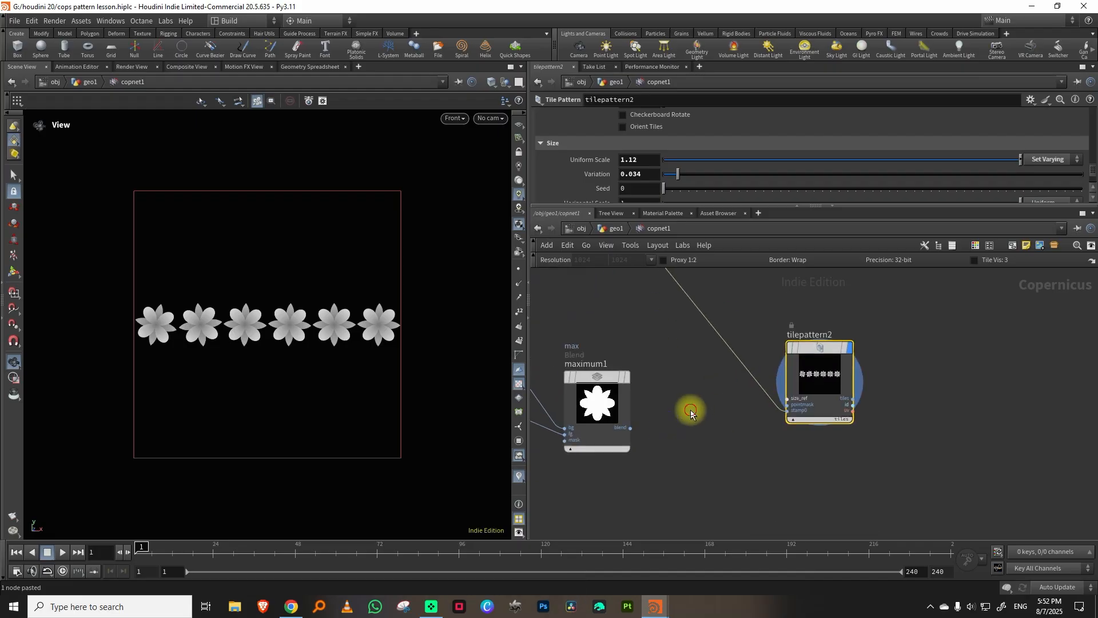
{"action": "left_click", "coordinate": [632, 429]}
{"action": "left_click", "coordinate": [788, 410]}
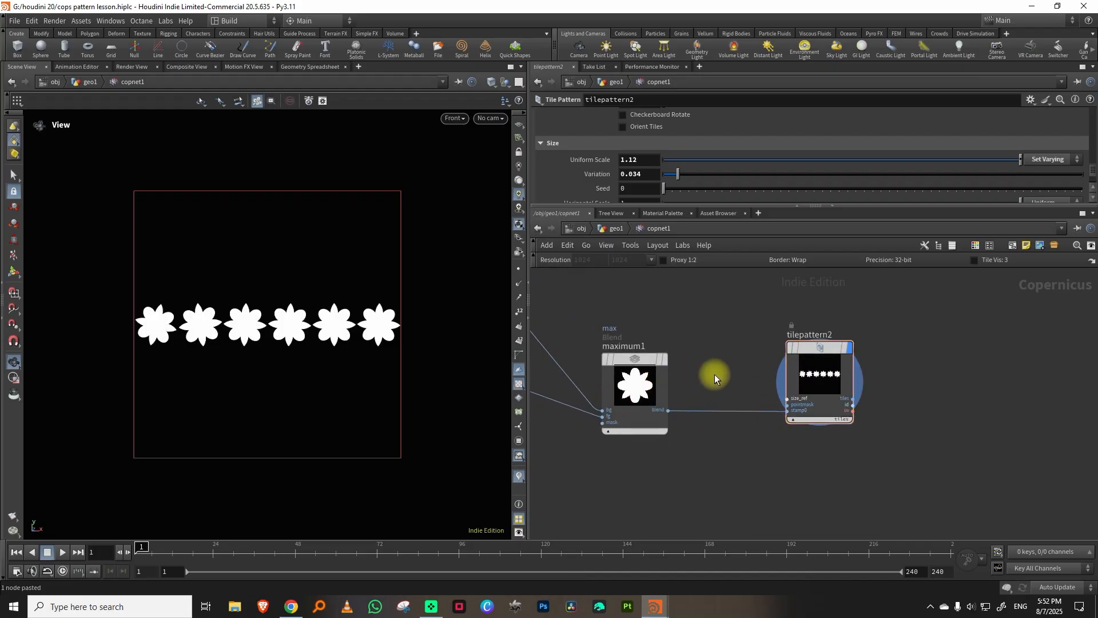
Rename the tile pattern fed by blend1 to flower_displace and the one fed by maximum1 to flower_solid.
{"action": "middle_click_drag", "start_coordinate": [810, 294], "coordinate": [763, 359]}
{"action": "middle_click_drag", "start_coordinate": [842, 341], "coordinate": [799, 425]}
{"action": "double_click", "coordinate": [724, 314]}
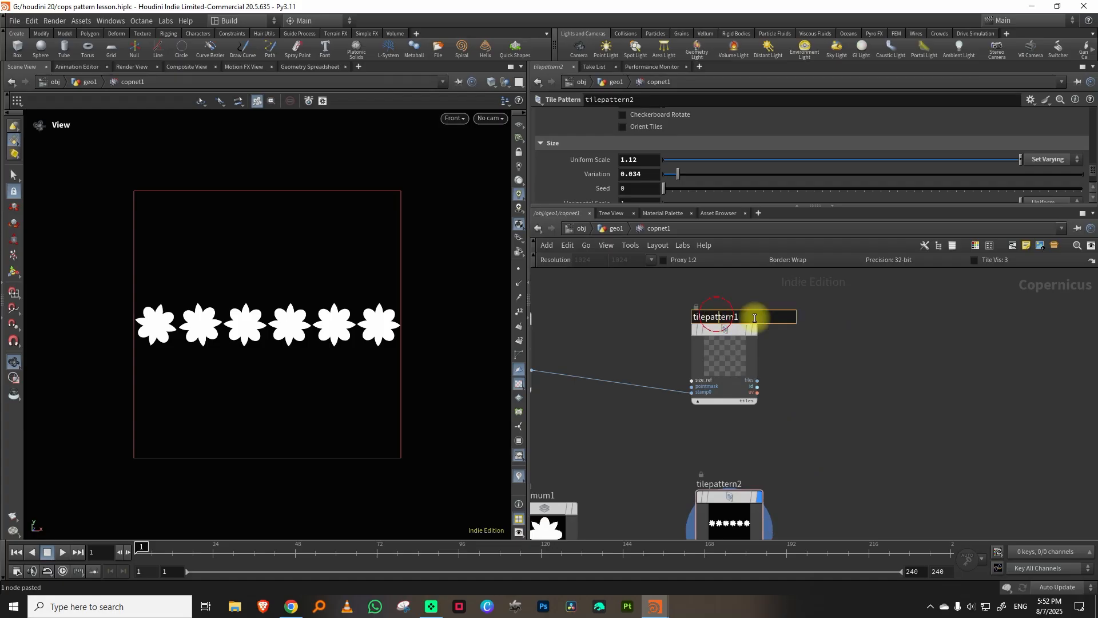
{"action": "type", "text": "flower "}
{"action": "type", "text": "displace"}
{"action": "key", "text": "Return"}
{"action": "double_click", "coordinate": [716, 483]}
{"action": "type", "text": "flower_solid"}
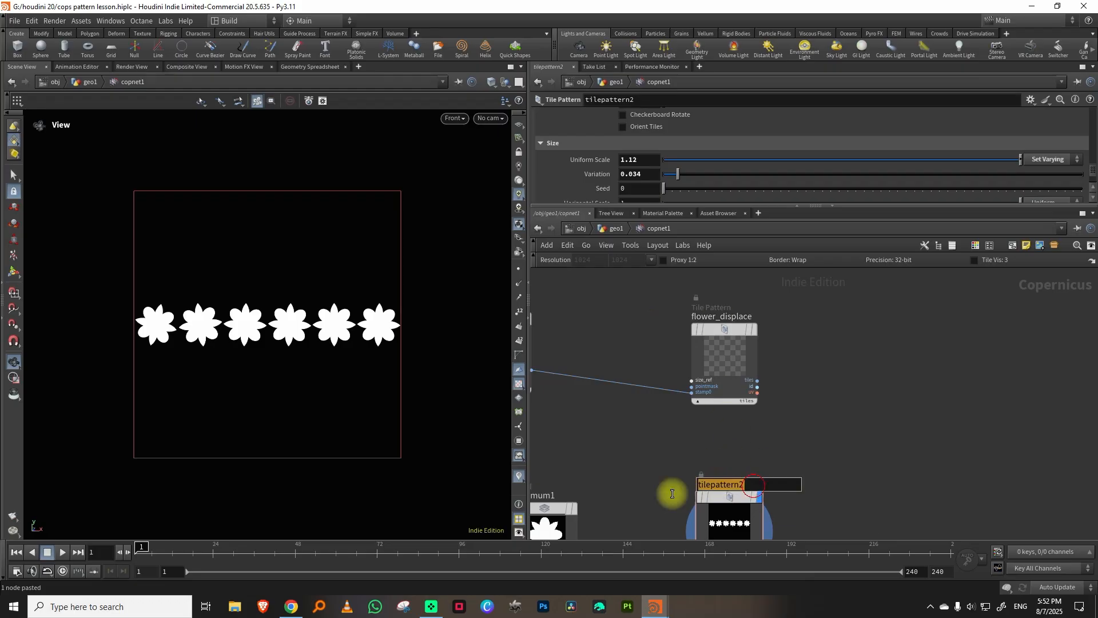
{"action": "key", "text": "Return"}
Select all nodes of the flower network and switch the network's wires to the rounded style.
{"action": "scroll", "coordinate": [878, 397], "scroll_direction": "down", "scroll_amount": 3}
{"action": "scroll", "coordinate": [844, 420], "scroll_direction": "down", "scroll_amount": 4}
{"action": "middle_click_drag", "start_coordinate": [888, 385], "coordinate": [950, 384]}
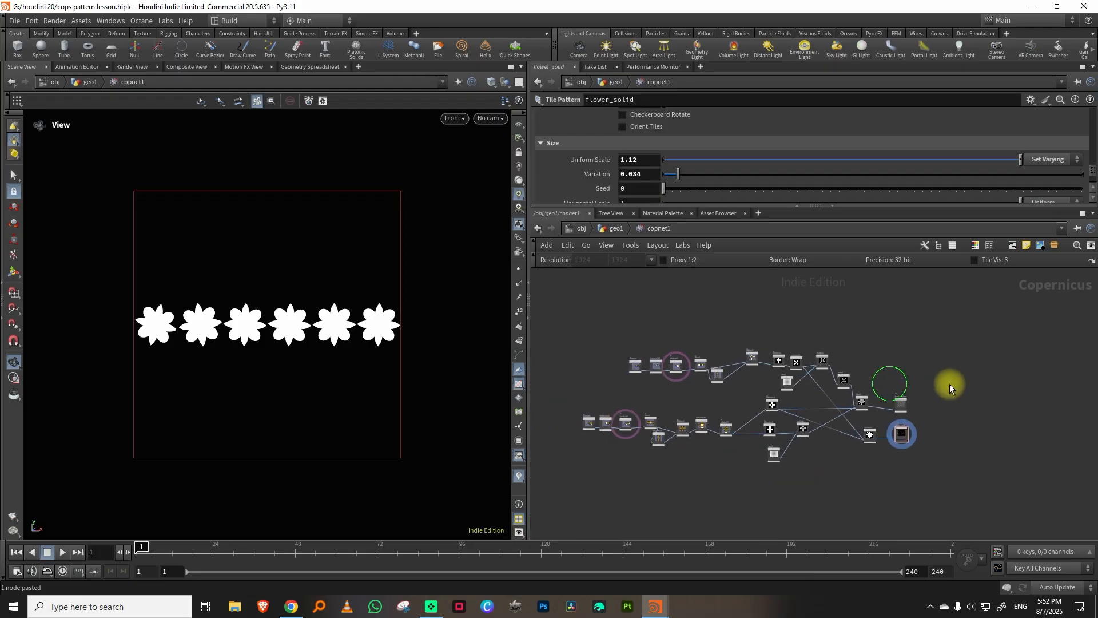
{"action": "scroll", "coordinate": [960, 365], "scroll_direction": "down", "scroll_amount": 1}
{"action": "left_click_drag", "start_coordinate": [656, 328], "coordinate": [919, 459]}
{"action": "scroll", "coordinate": [801, 392], "scroll_direction": "up", "scroll_amount": 2}
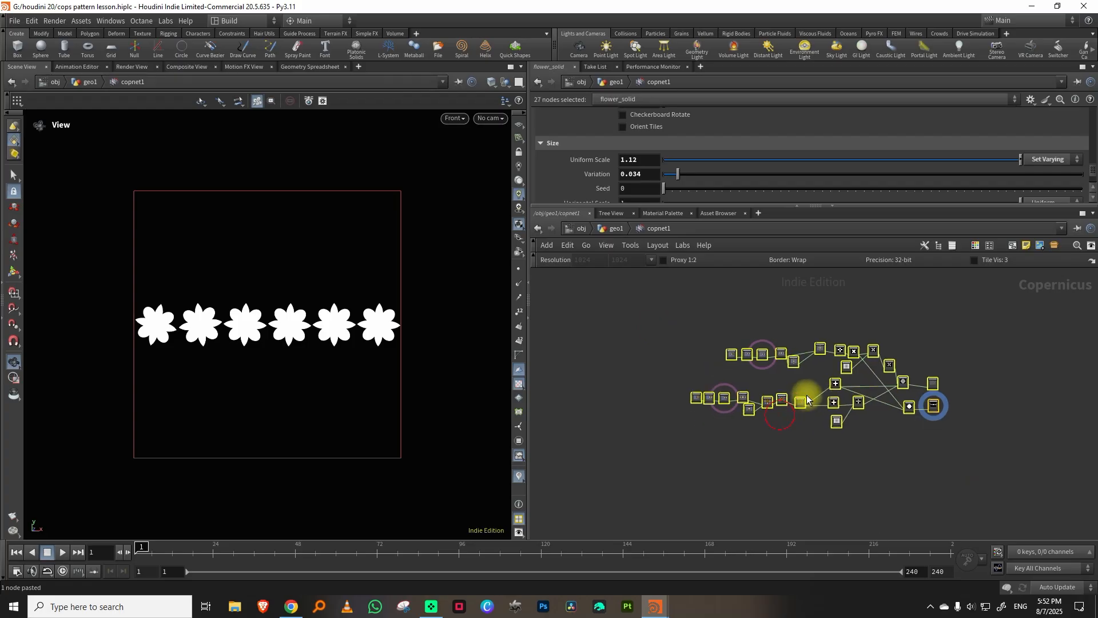
{"action": "key", "text": "shift+s"}
Add a sticky note reading FLOWER above the flower network.
{"action": "middle_click_drag", "start_coordinate": [966, 307], "coordinate": [919, 359]}
{"action": "scroll", "coordinate": [902, 359], "scroll_direction": "up", "scroll_amount": 3}
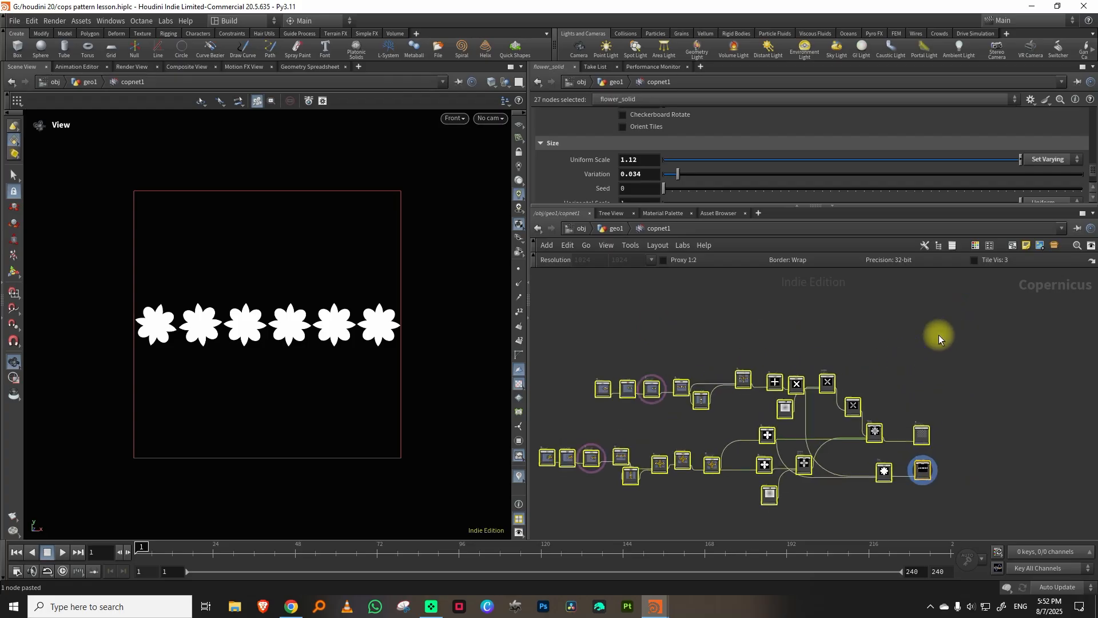
{"action": "left_click", "coordinate": [939, 338]}
{"action": "left_click", "coordinate": [1028, 246]}
{"action": "mouse_move", "coordinate": [819, 402]}
{"action": "left_mouse_down"}
{"action": "mouse_move", "coordinate": [795, 355]}
{"action": "mouse_move", "coordinate": [721, 353]}
{"action": "mouse_move", "coordinate": [735, 376]}
{"action": "mouse_move", "coordinate": [814, 381]}
{"action": "left_mouse_up"}
{"action": "scroll", "coordinate": [743, 351], "scroll_direction": "up", "scroll_amount": 3}
{"action": "double_click", "coordinate": [704, 346]}
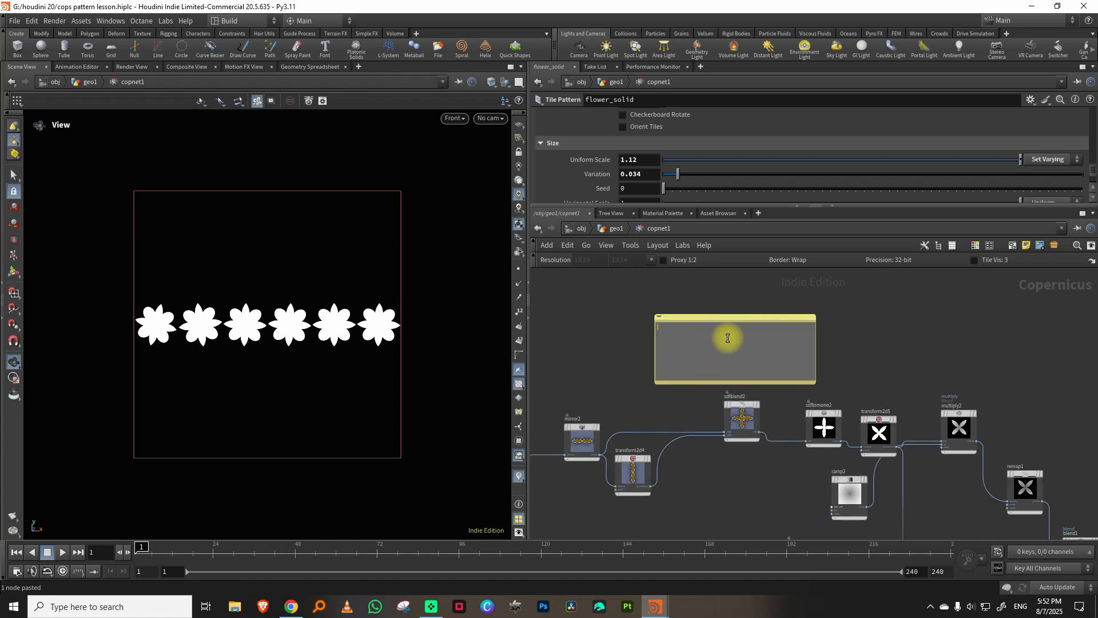
{"action": "key", "text": "Caps_Lock"}
{"action": "type", "text": "FL"}
Set the FLOWER sticky note's text size to Large.
{"action": "right_click", "coordinate": [700, 316]}
{"action": "mouse_move", "coordinate": [742, 393]}
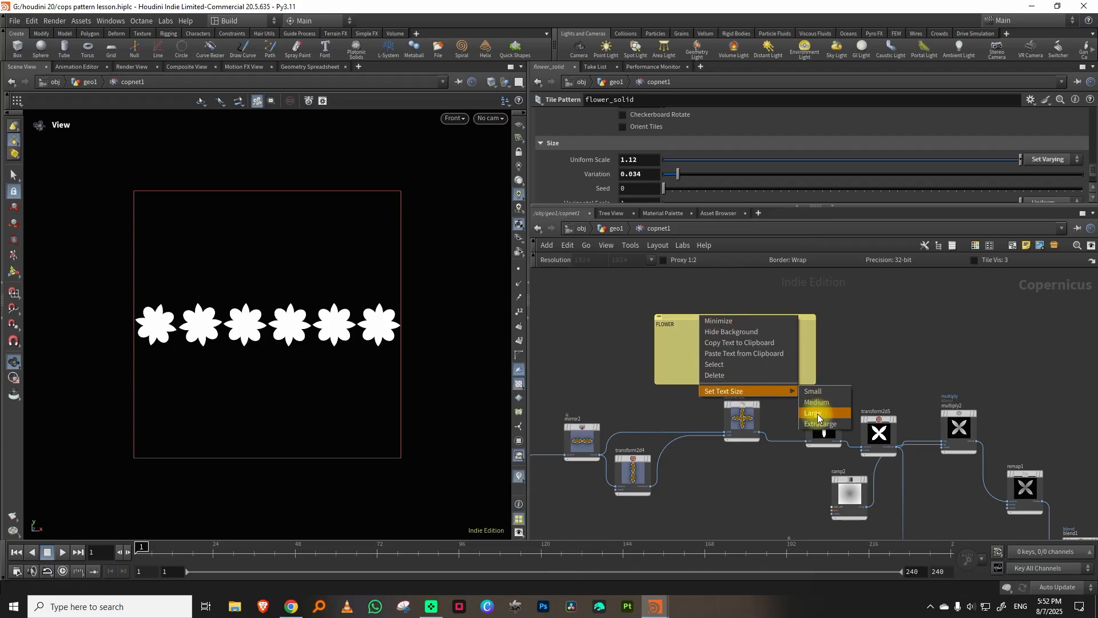
{"action": "left_click", "coordinate": [817, 416]}
{"action": "scroll", "coordinate": [821, 412], "scroll_direction": "down", "scroll_amount": 5}
{"action": "middle_click_drag", "start_coordinate": [899, 378], "coordinate": [853, 316]}
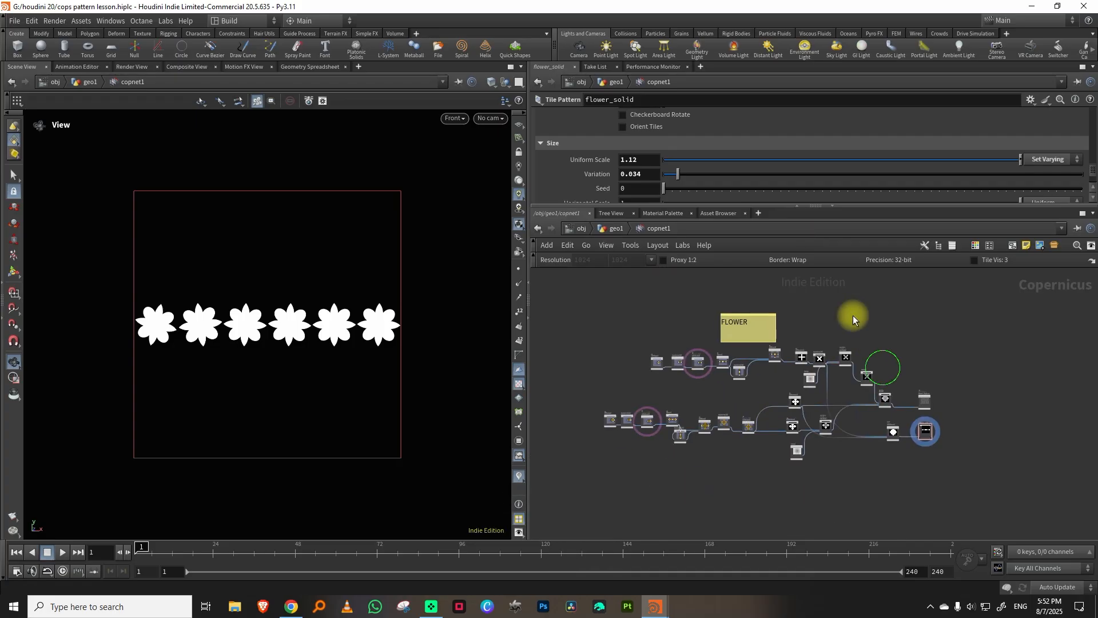
{"action": "scroll", "coordinate": [911, 333], "scroll_direction": "down", "scroll_amount": 1}
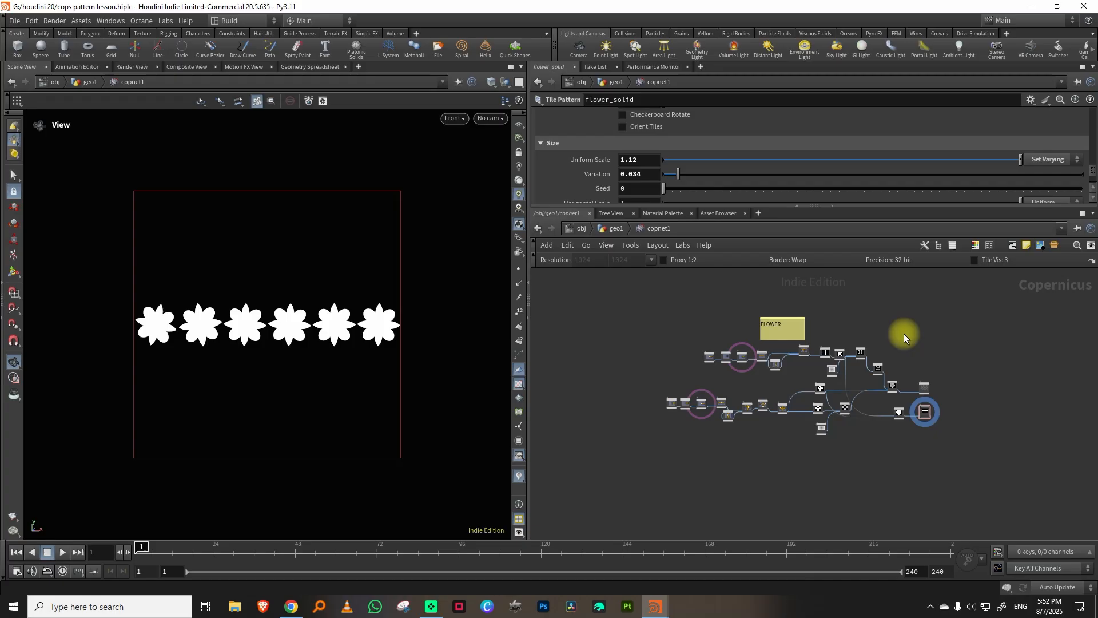
Switch to the finished cops pillar scene, examine the zigzag and flower bands on the pillar, and return to the lesson scene.
{"action": "mouse_move", "coordinate": [656, 605]}
{"action": "left_click", "coordinate": [709, 570]}
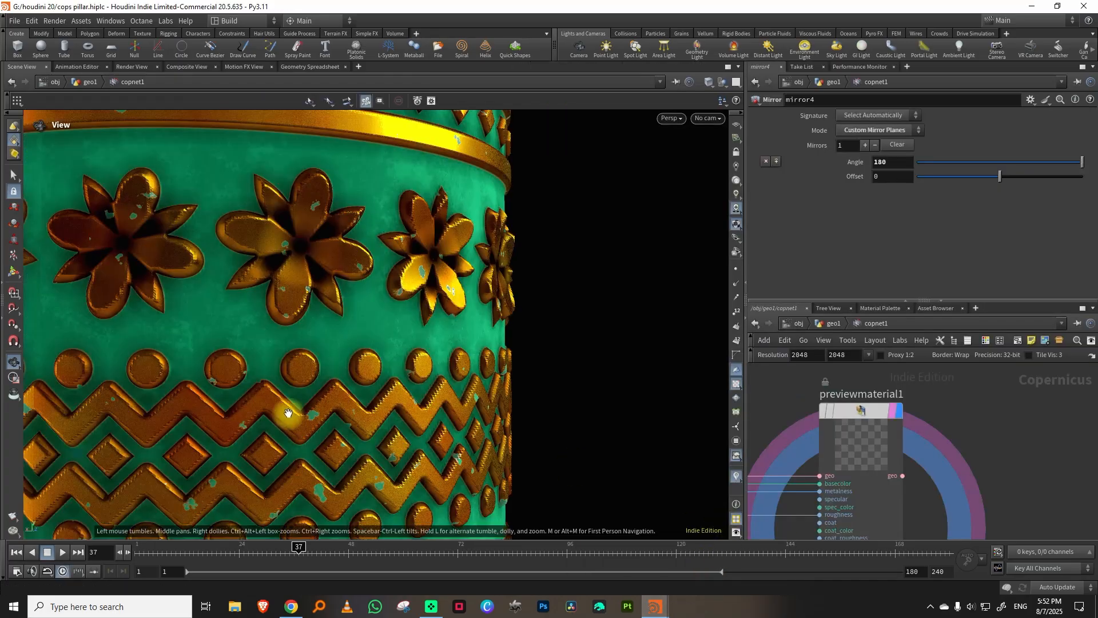
{"action": "scroll", "coordinate": [283, 419], "scroll_direction": "down", "scroll_amount": 4}
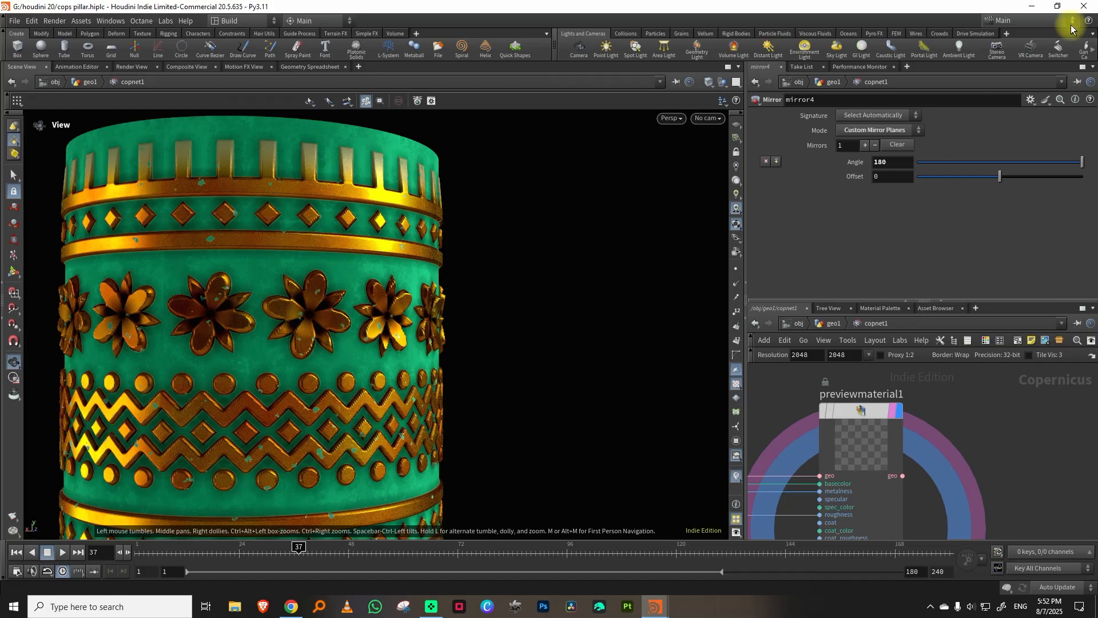
{"action": "left_click", "coordinate": [1032, 7]}
Add an SDF Shape node in the empty area below the flower network and display it.
{"action": "scroll", "coordinate": [669, 523], "scroll_direction": "up", "scroll_amount": 3}
{"action": "middle_click_drag", "start_coordinate": [669, 524], "coordinate": [709, 446]}
{"action": "key", "text": "Tab"}
{"action": "type", "text": "SDF"}
{"action": "left_click", "coordinate": [851, 347]}
{"action": "left_click", "coordinate": [675, 389]}
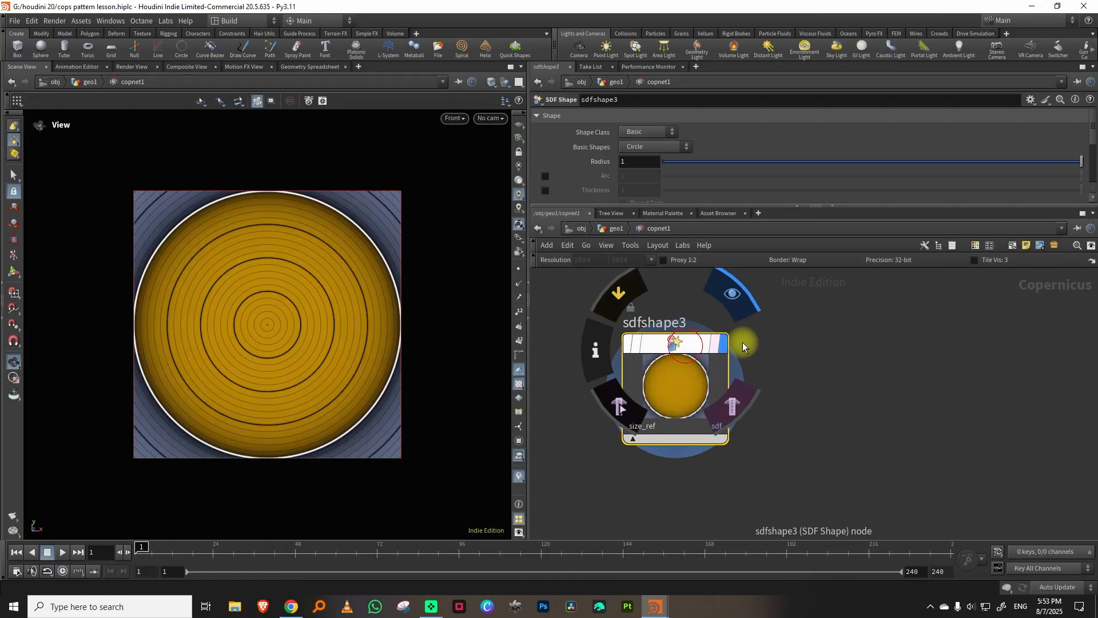
Set the new SDF shape's class to Marker and its marker type to Chevron.
{"action": "left_click", "coordinate": [656, 141]}
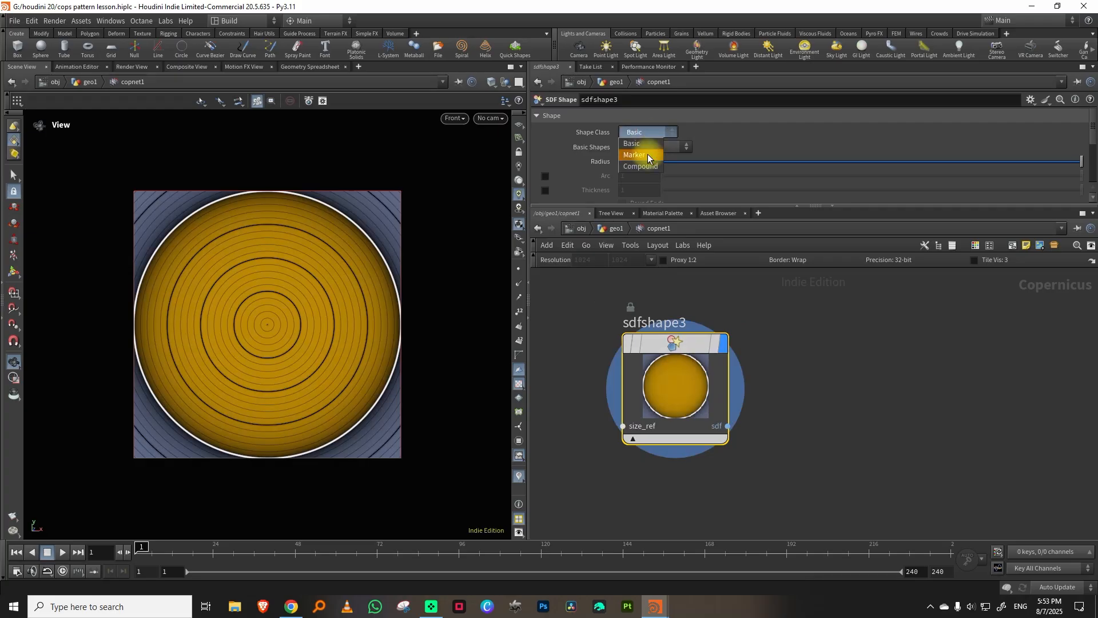
{"action": "left_click", "coordinate": [647, 152]}
{"action": "left_click", "coordinate": [647, 148]}
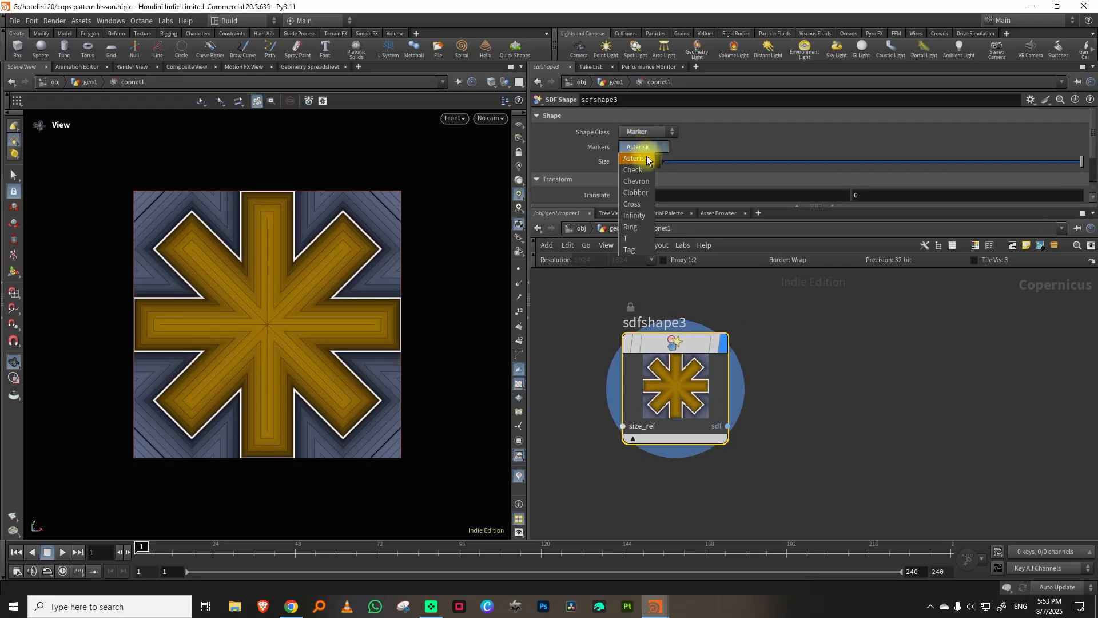
{"action": "left_click", "coordinate": [645, 171]}
{"action": "left_click", "coordinate": [644, 150]}
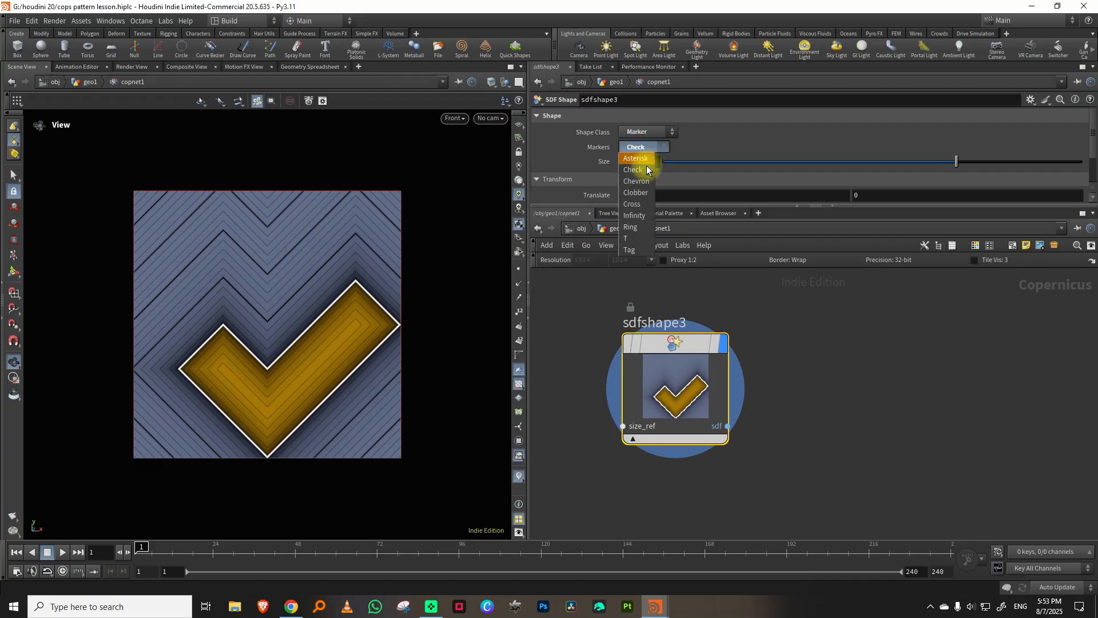
{"action": "left_click", "coordinate": [644, 179]}
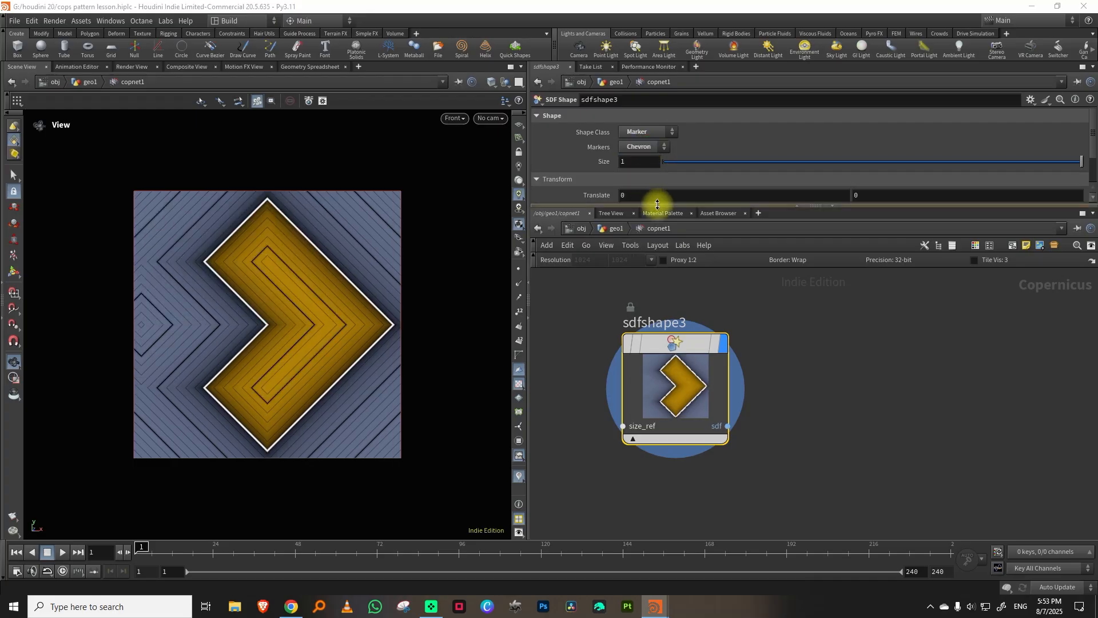
Rotate the chevron shape by 90 so that it points upward.
{"action": "left_click_drag", "start_coordinate": [657, 205], "coordinate": [644, 322]}
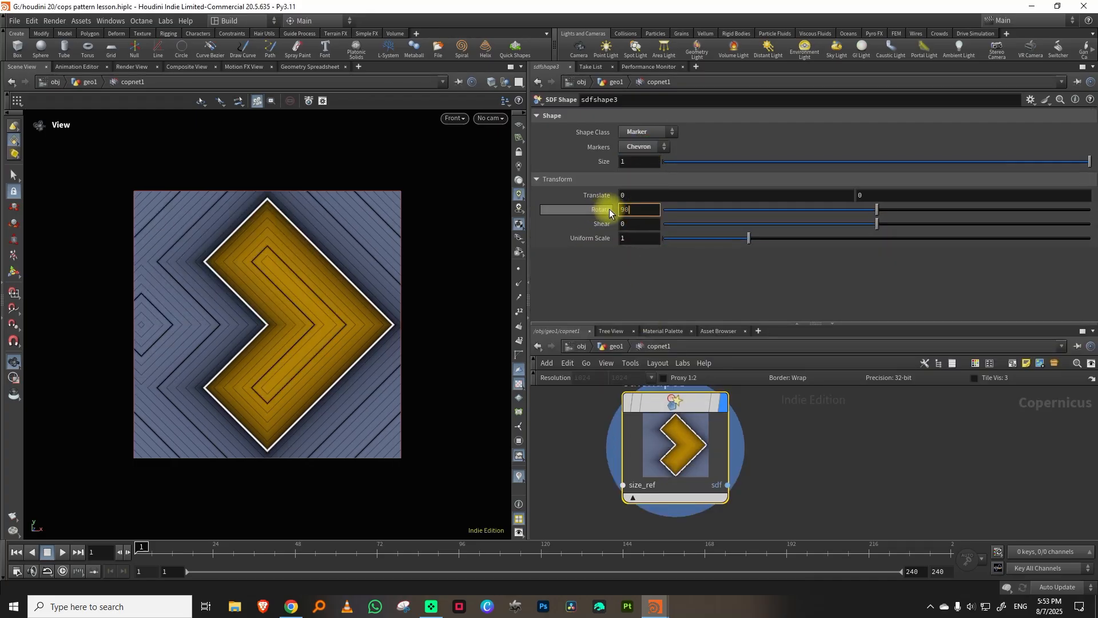
{"action": "type", "text": "90"}
{"action": "key", "text": "Return"}
{"action": "left_click_drag", "start_coordinate": [718, 322], "coordinate": [718, 188]}
{"action": "scroll", "coordinate": [814, 338], "scroll_direction": "down", "scroll_amount": 4}
{"action": "middle_click_drag", "start_coordinate": [814, 338], "coordinate": [717, 378]}
{"action": "scroll", "coordinate": [718, 379], "scroll_direction": "up", "scroll_amount": 2}
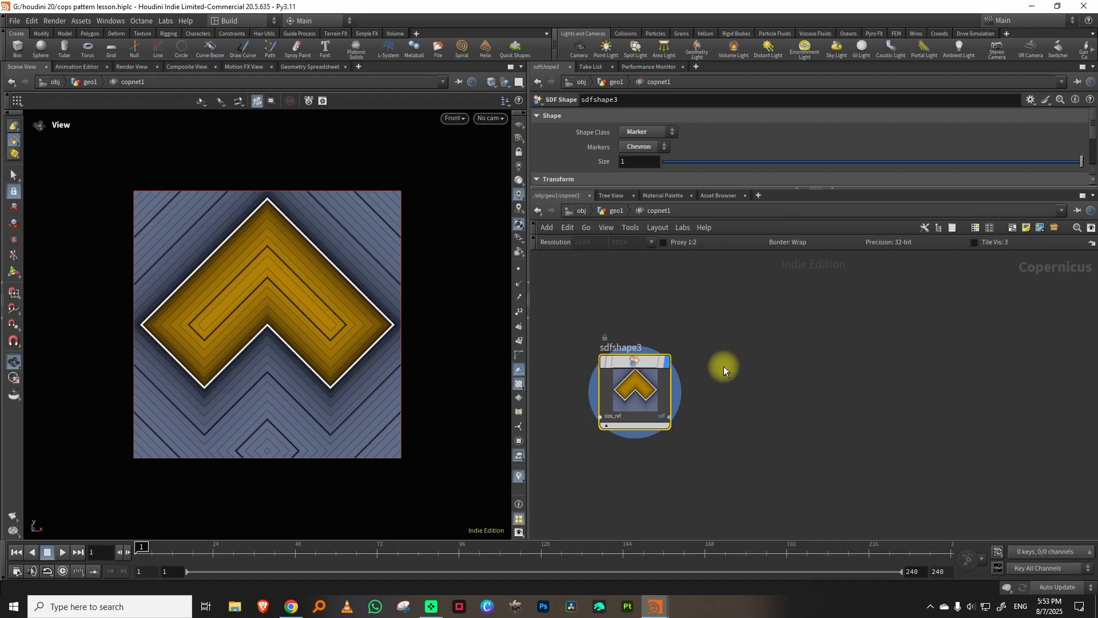
{"action": "middle_click_drag", "start_coordinate": [718, 370], "coordinate": [771, 360]}
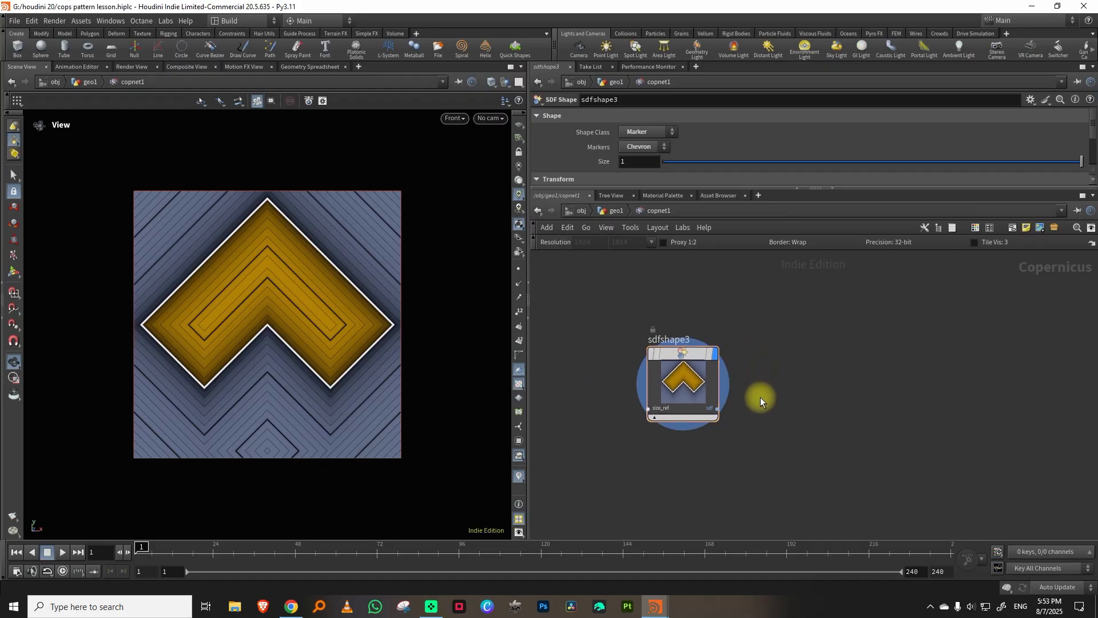
Add an SDF Adjust node fed by the chevron shape, display it, and thin the chevron with an Iso Offset of -0.256.
{"action": "key", "text": "Tab"}
{"action": "type", "text": "sdf"}
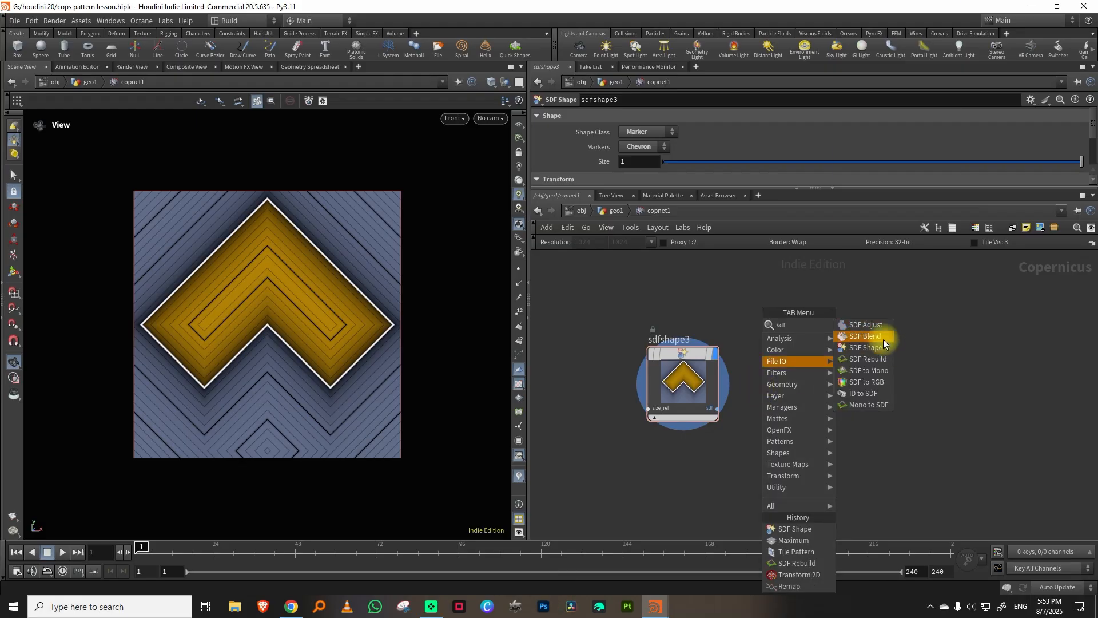
{"action": "left_click", "coordinate": [873, 324]}
{"action": "left_click", "coordinate": [825, 359]}
{"action": "left_click_drag", "start_coordinate": [717, 409], "coordinate": [832, 379]}
{"action": "left_click_drag", "start_coordinate": [873, 118], "coordinate": [821, 121]}
{"action": "middle_click_drag", "start_coordinate": [909, 347], "coordinate": [841, 344]}
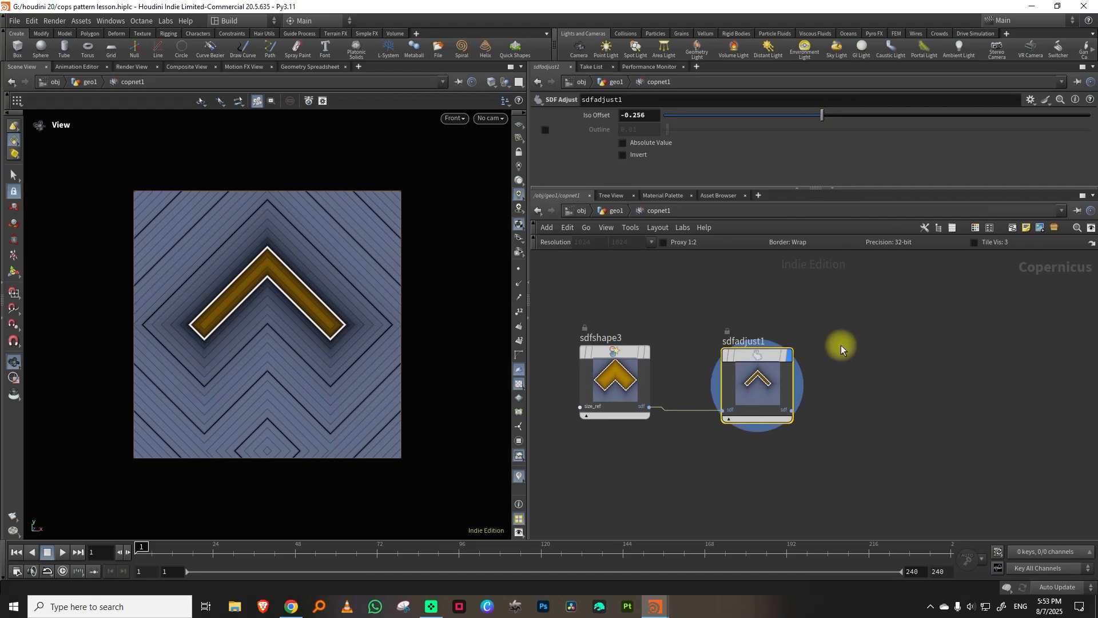
Add a second SDF Adjust after sdfadjust1, display it, and set its Iso Offset to 0.128.
{"action": "key", "text": "Tab"}
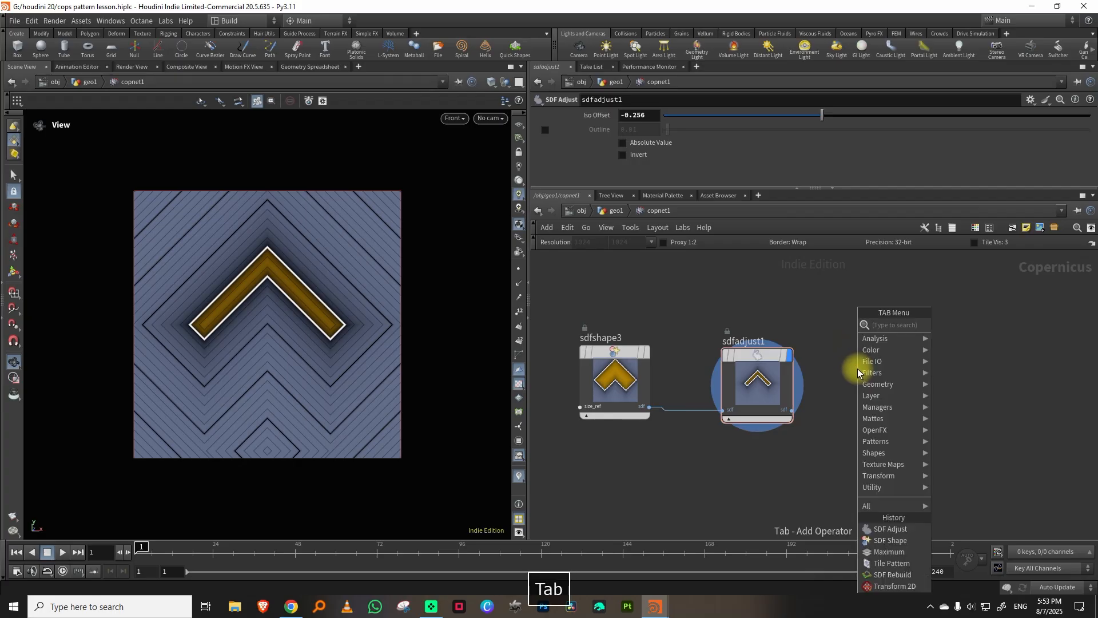
{"action": "mouse_move", "coordinate": [860, 351]}
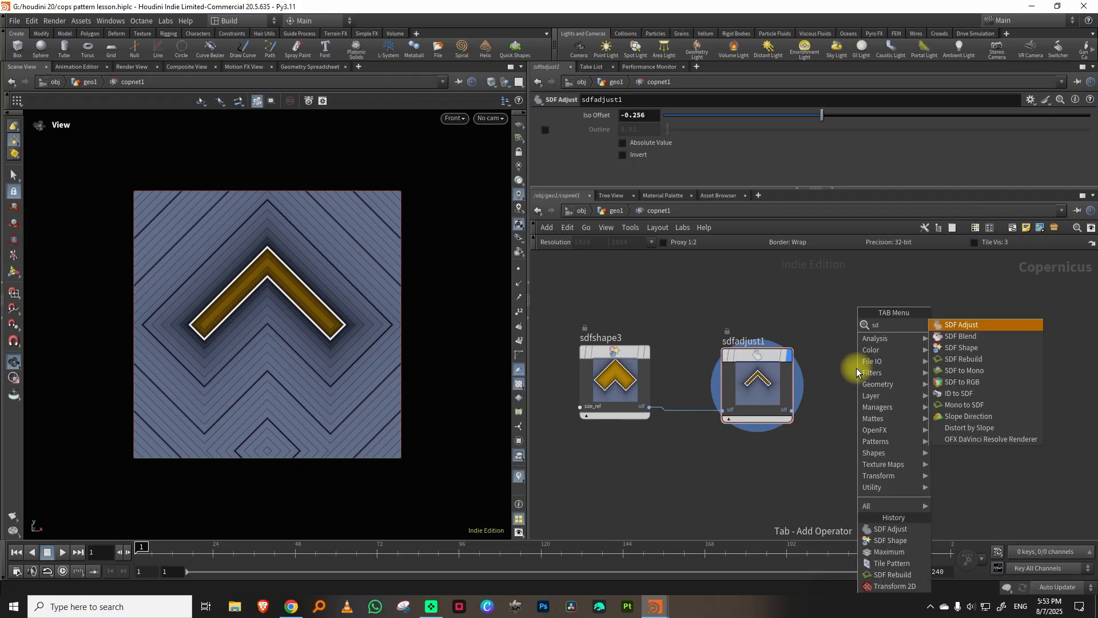
{"action": "left_click", "coordinate": [961, 325]}
{"action": "left_click_drag", "start_coordinate": [792, 407], "coordinate": [872, 407]}
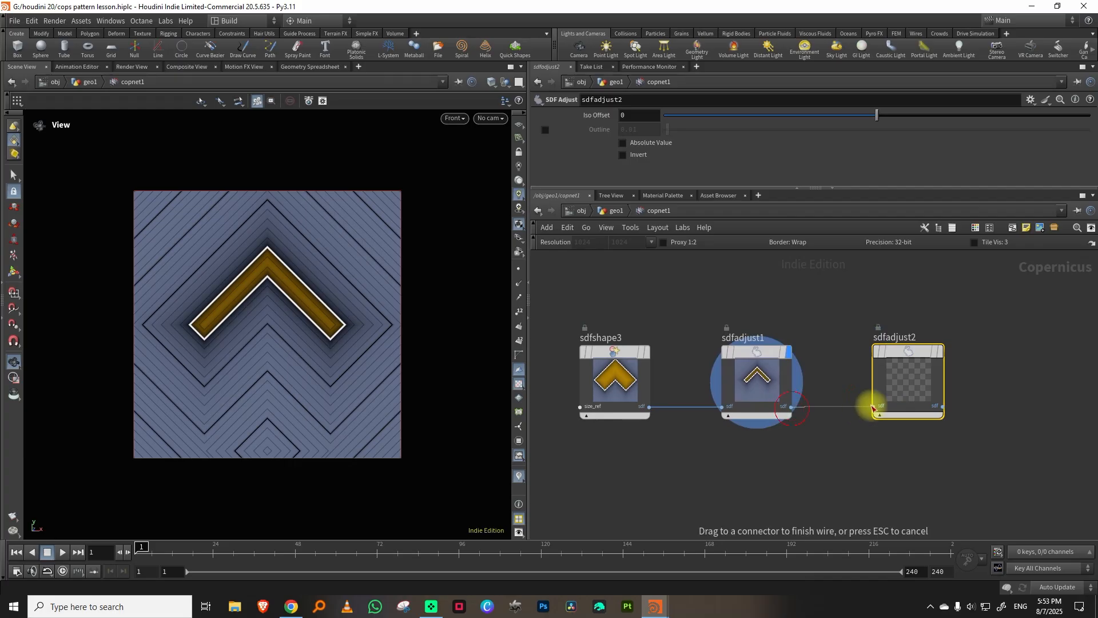
{"action": "left_click", "coordinate": [923, 349]}
{"action": "left_click_drag", "start_coordinate": [885, 118], "coordinate": [889, 129]}
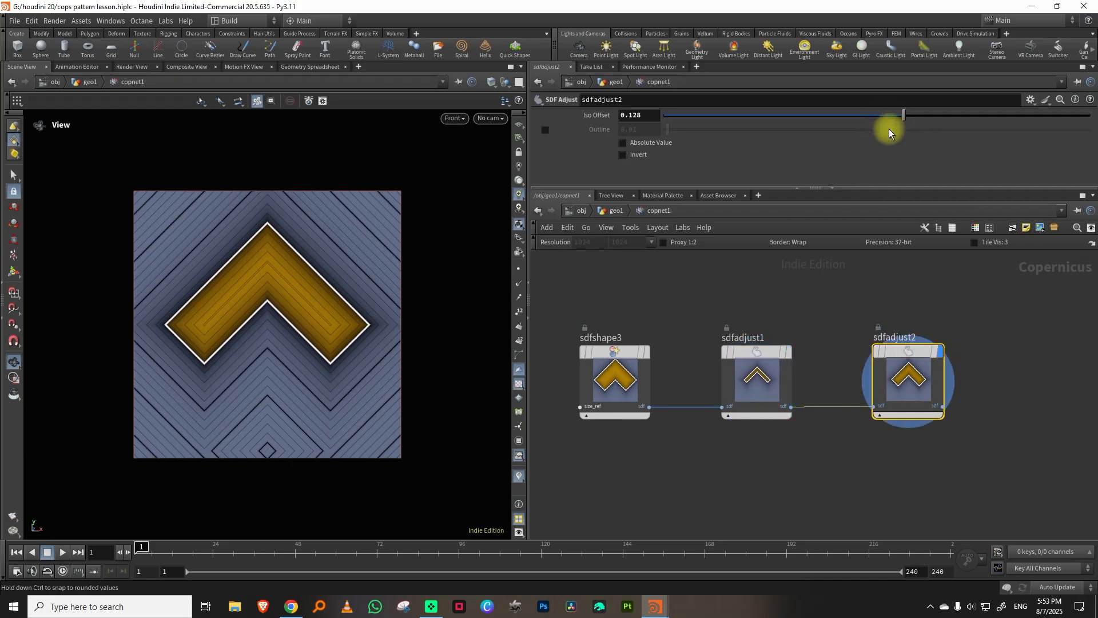
Insert an SDF Rebuild node into the wire between sdfadjust1 and sdfadjust2 and display it.
{"action": "left_click_drag", "start_coordinate": [756, 392], "coordinate": [666, 392], "text": "shift"}
{"action": "left_click", "coordinate": [751, 344]}
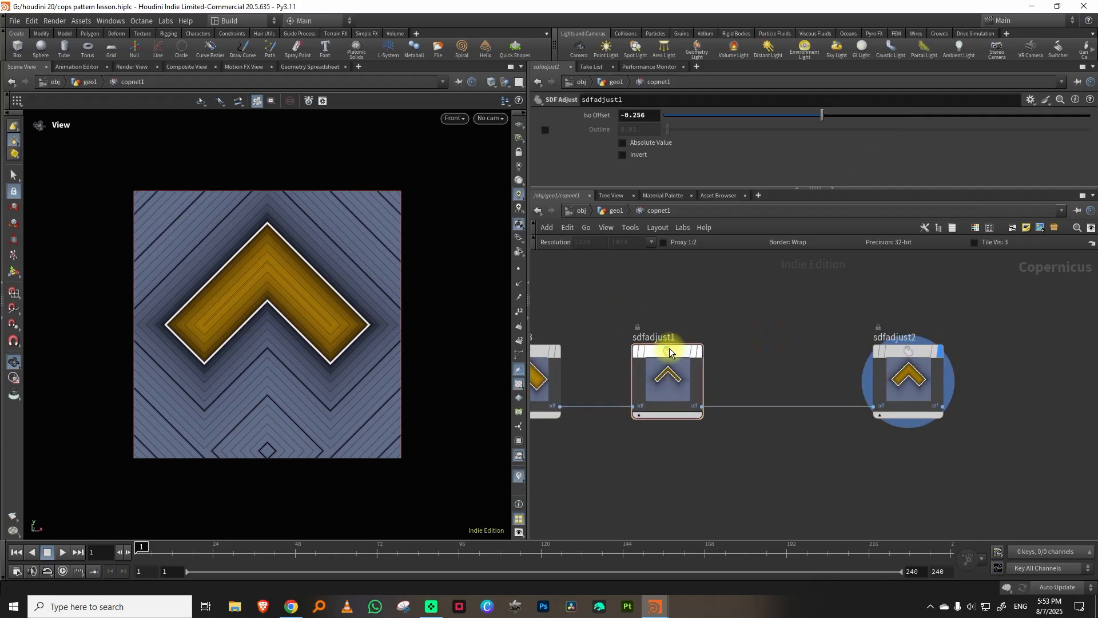
{"action": "mouse_move", "coordinate": [558, 381]}
{"action": "left_click", "coordinate": [647, 399]}
{"action": "key", "text": "Tab"}
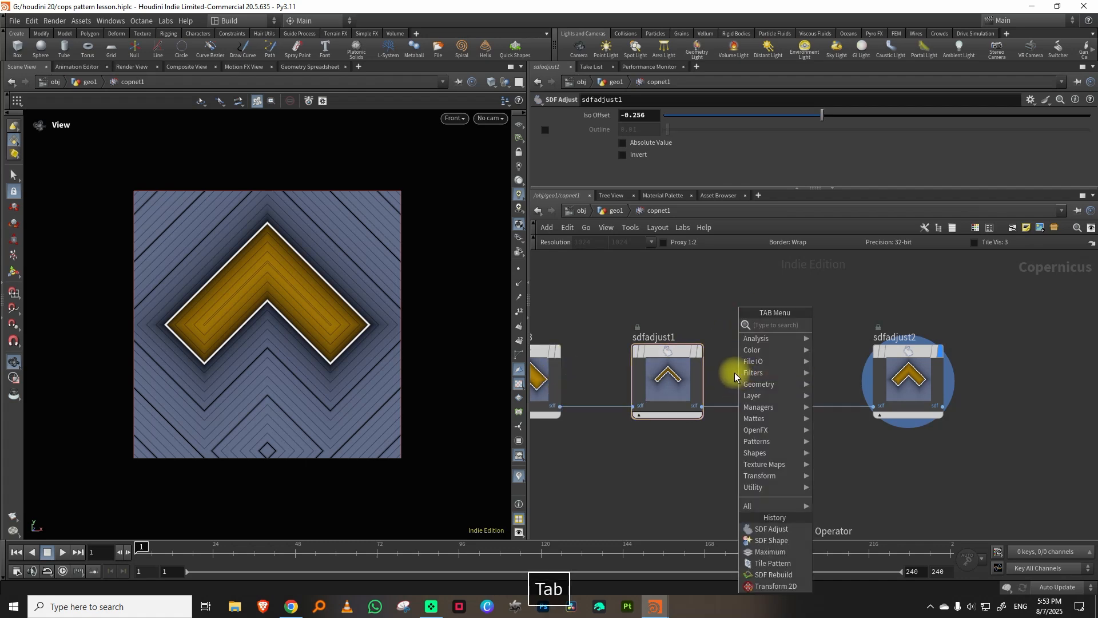
{"action": "type", "text": "rebu"}
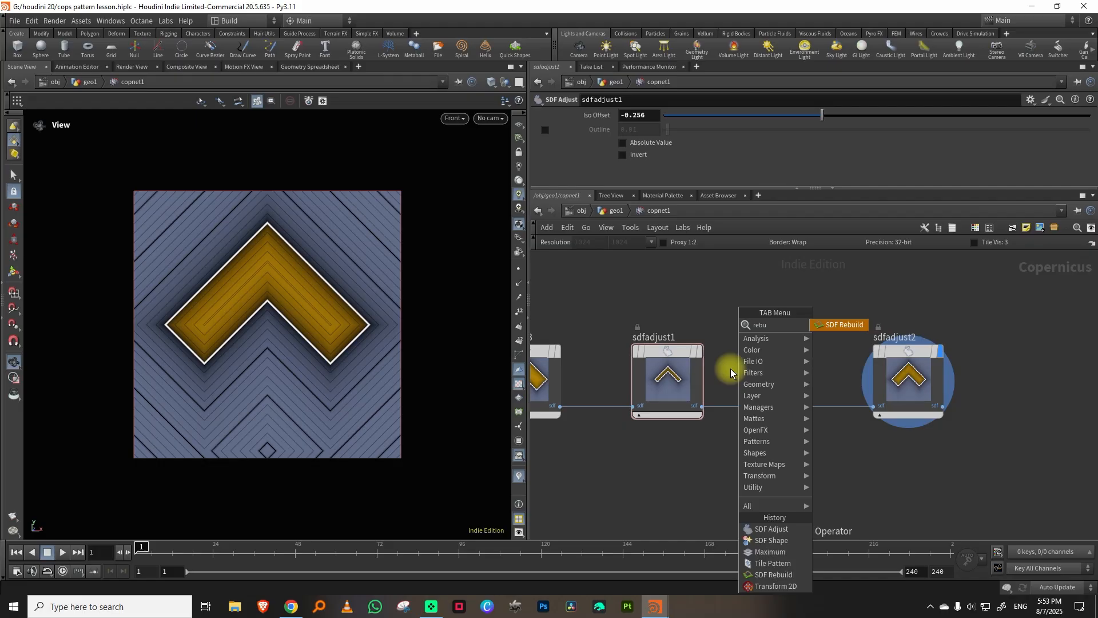
{"action": "left_click", "coordinate": [859, 323]}
{"action": "left_click", "coordinate": [784, 345]}
{"action": "left_click_drag", "start_coordinate": [784, 345], "coordinate": [777, 342]}
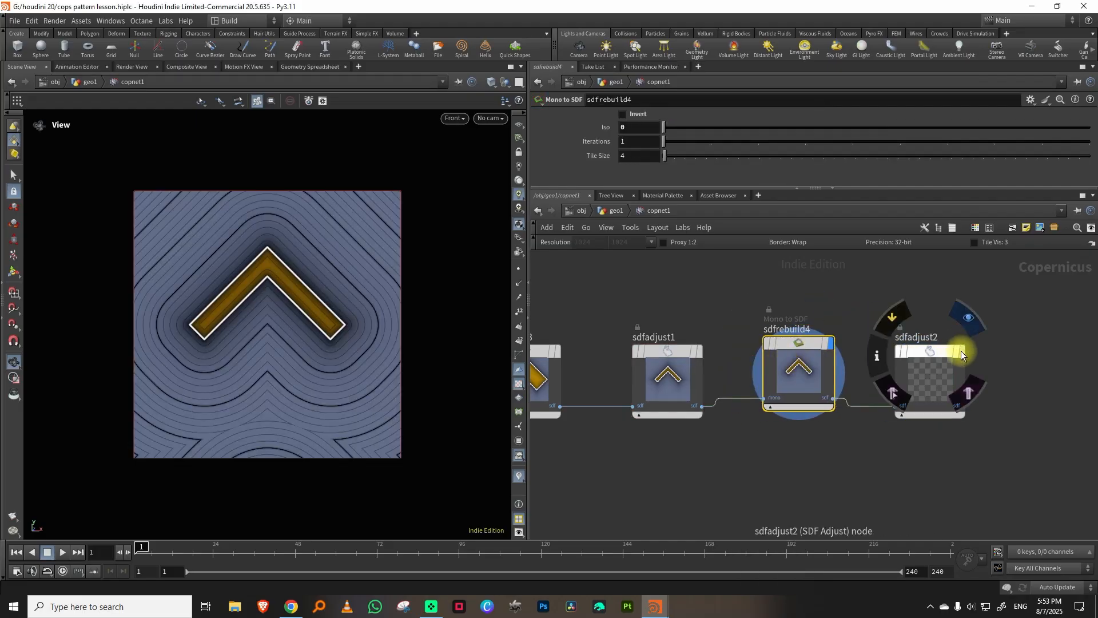
Display sdfadjust2 and set its Iso Offset to 0.093.
{"action": "left_click", "coordinate": [963, 352]}
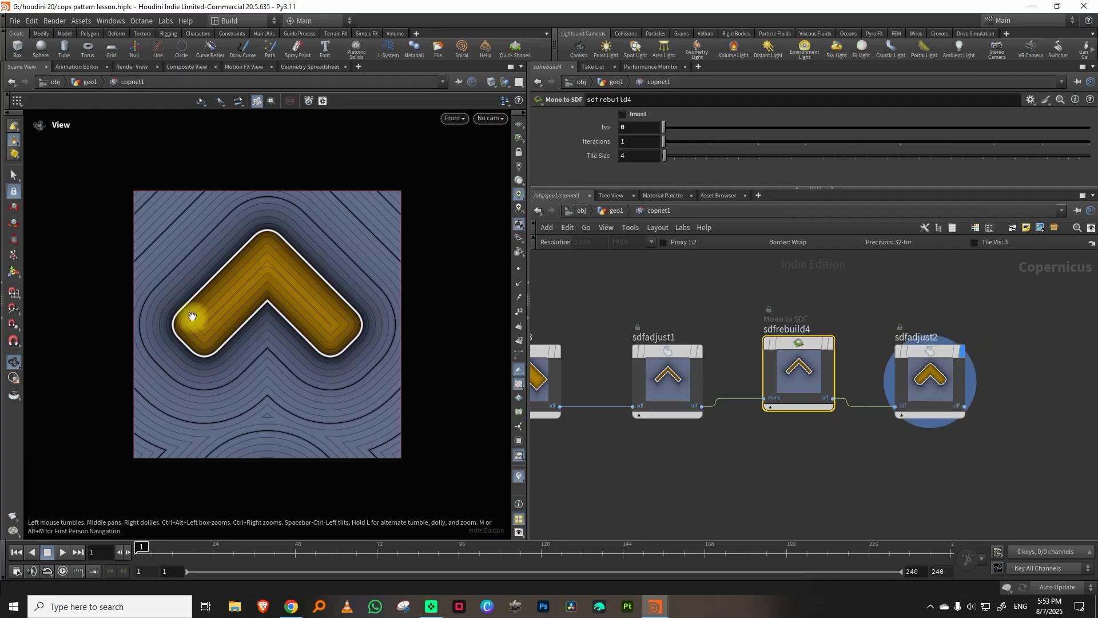
{"action": "left_click", "coordinate": [916, 351]}
{"action": "left_click_drag", "start_coordinate": [898, 115], "coordinate": [898, 118]}
{"action": "middle_click_drag", "start_coordinate": [1028, 350], "coordinate": [844, 366]}
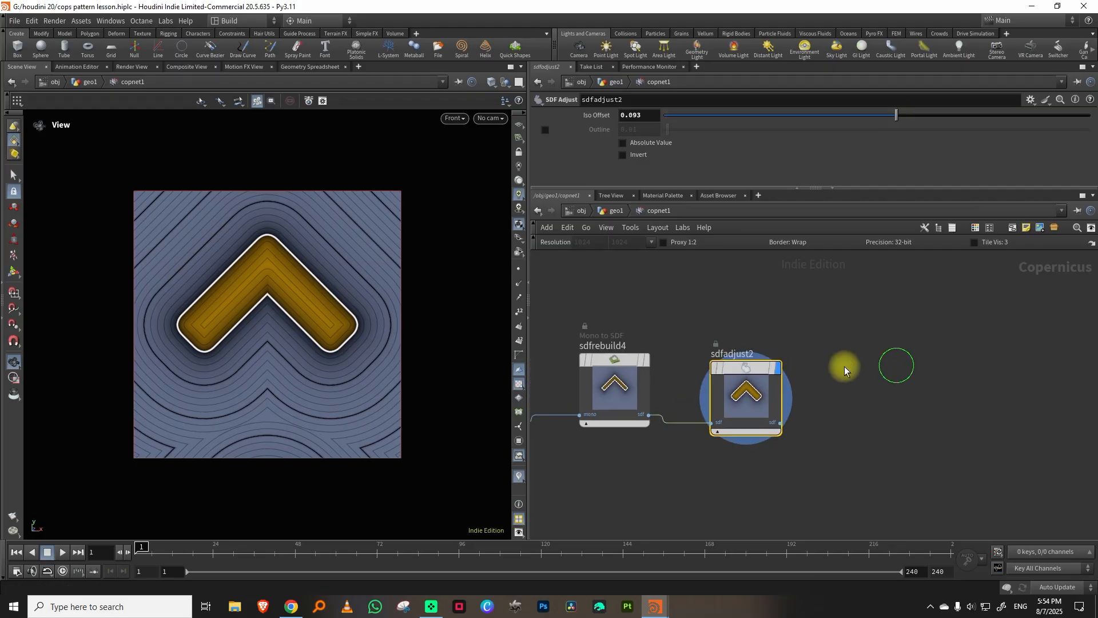
Duplicate the chevron's SDF rebuild node, place the copy after sdfadjust2, connect it and display it.
{"action": "left_click_drag", "start_coordinate": [667, 318], "coordinate": [619, 399]}
{"action": "middle_click_drag", "start_coordinate": [911, 323], "coordinate": [841, 351]}
{"action": "key", "text": "ctrl+c"}
{"action": "key", "text": "ctrl+v"}
{"action": "left_click_drag", "start_coordinate": [823, 366], "coordinate": [809, 401]}
{"action": "left_click_drag", "start_coordinate": [710, 446], "coordinate": [790, 415]}
{"action": "left_click", "coordinate": [825, 385]}
{"action": "scroll", "coordinate": [831, 402], "scroll_direction": "down", "scroll_amount": 4}
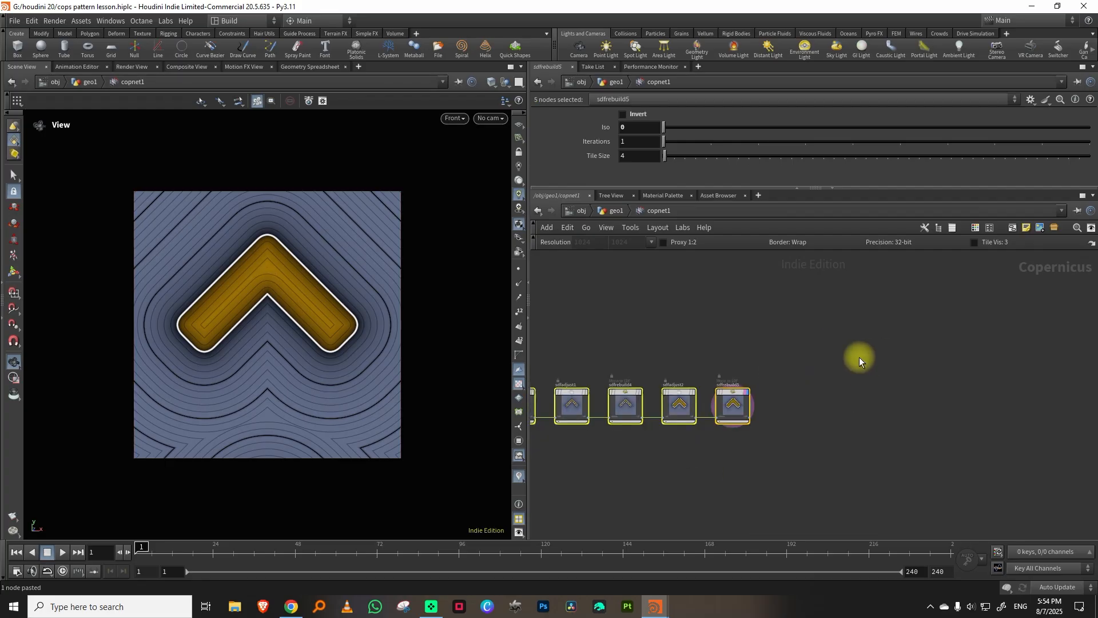
Add an SDF to Mono node after the last chevron rebuild node and display the chevron as a solid mask.
{"action": "scroll", "coordinate": [812, 386], "scroll_direction": "up", "scroll_amount": 3}
{"action": "key", "text": "Tab"}
{"action": "type", "text": "sdft"}
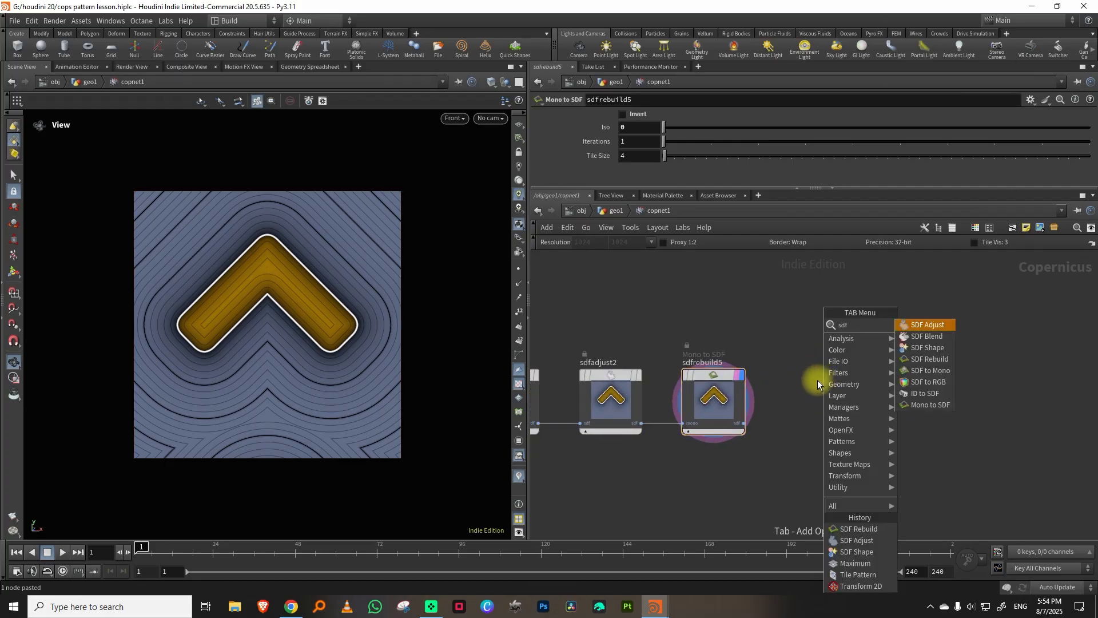
{"action": "left_click", "coordinate": [930, 325]}
Duplicate the flower_solid tile pattern beside sdftomono4 and connect the chevron mask to the copy's stamp0 input.
{"action": "scroll", "coordinate": [936, 355], "scroll_direction": "down", "scroll_amount": 5}
{"action": "middle_click_drag", "start_coordinate": [995, 326], "coordinate": [819, 395]}
{"action": "middle_click_drag", "start_coordinate": [1021, 305], "coordinate": [874, 379]}
{"action": "middle_click_drag", "start_coordinate": [1007, 337], "coordinate": [826, 398]}
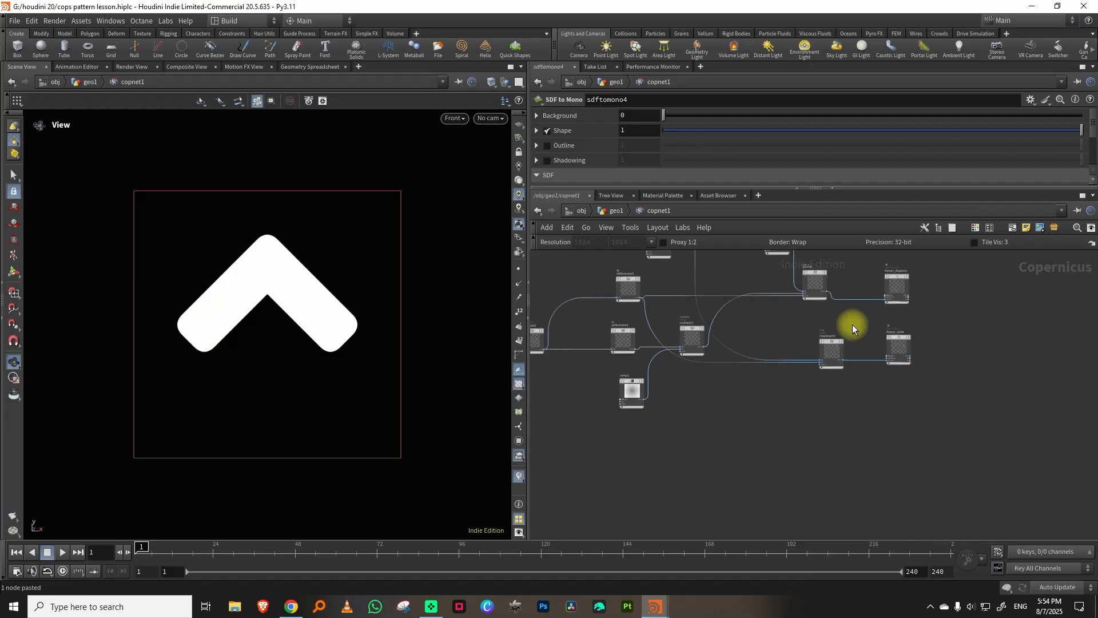
{"action": "scroll", "coordinate": [851, 321], "scroll_direction": "up", "scroll_amount": 3}
{"action": "middle_click_drag", "start_coordinate": [847, 317], "coordinate": [814, 375]}
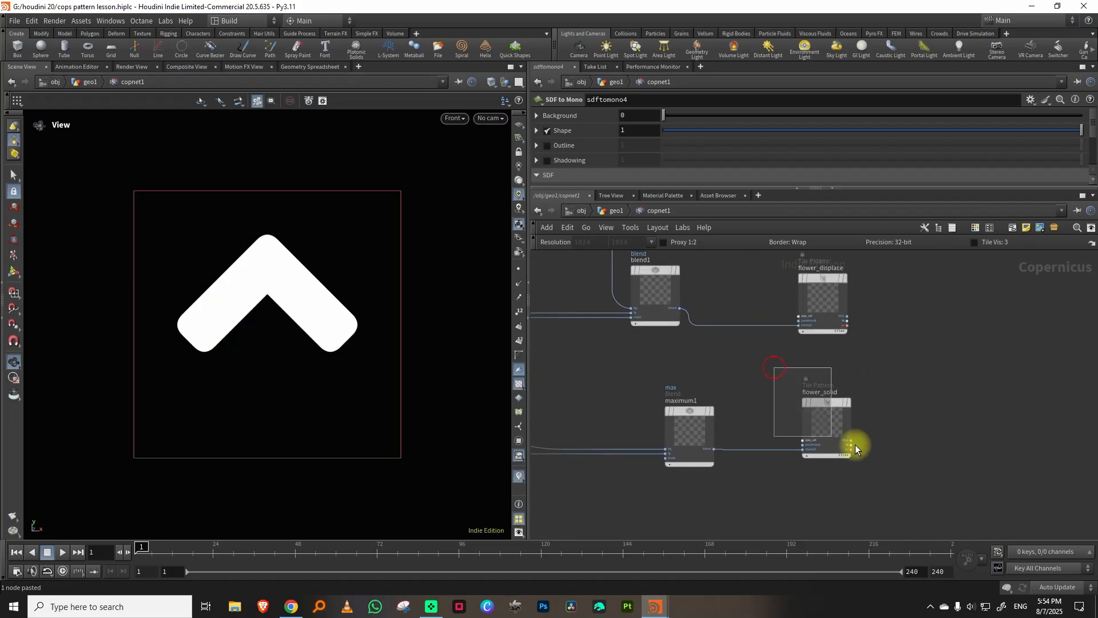
{"action": "left_click", "coordinate": [853, 444]}
{"action": "scroll", "coordinate": [928, 324], "scroll_direction": "down", "scroll_amount": 4}
{"action": "key", "text": "ctrl+c"}
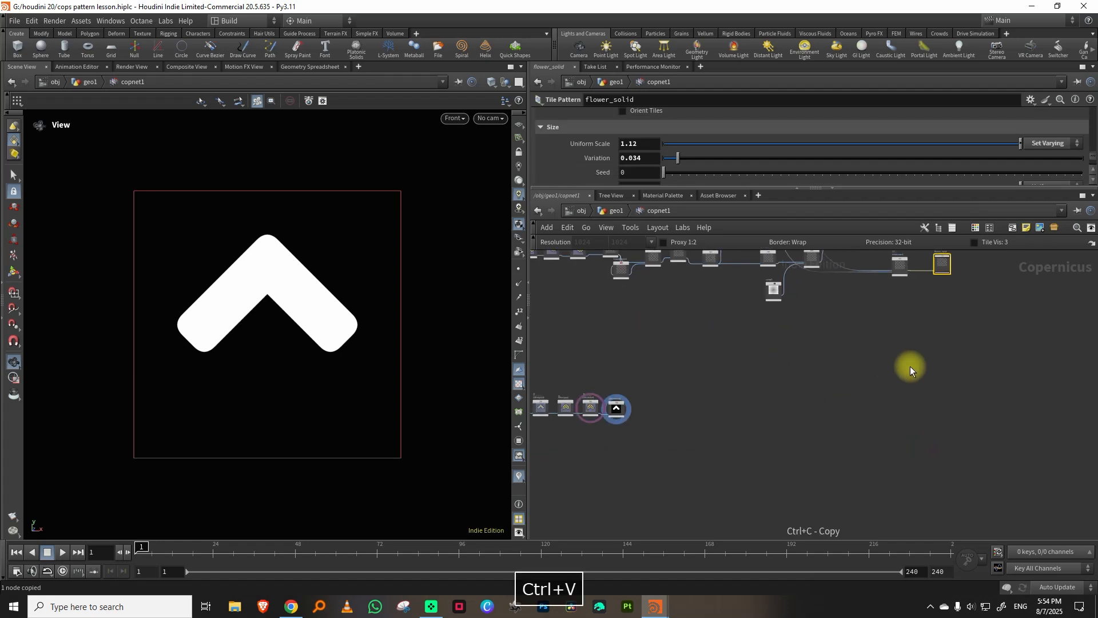
{"action": "scroll", "coordinate": [675, 403], "scroll_direction": "up", "scroll_amount": 5}
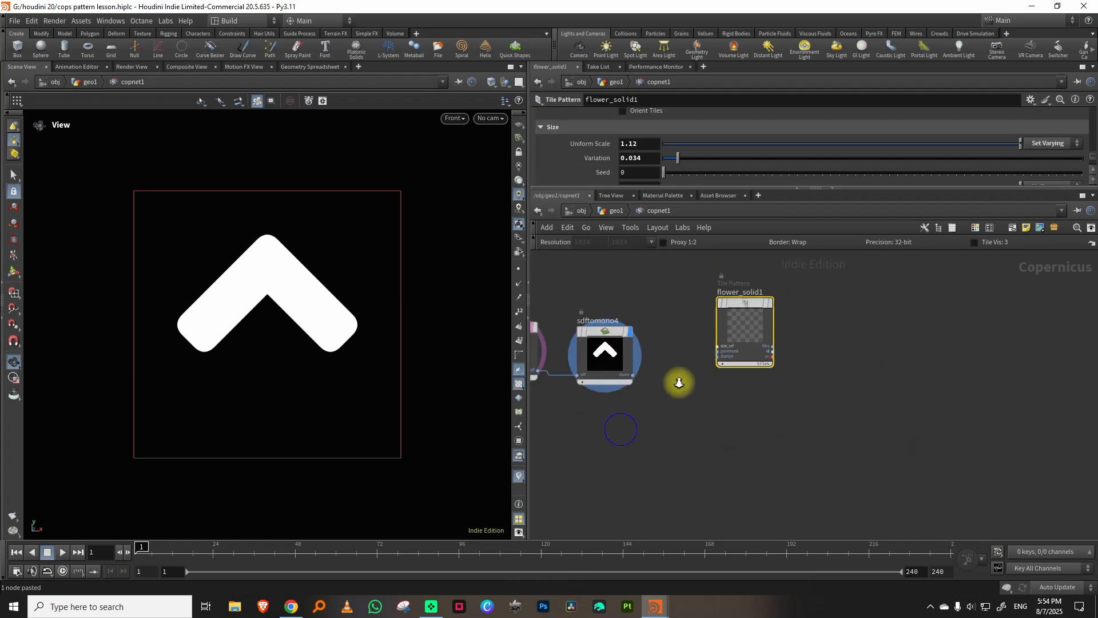
{"action": "left_click_drag", "start_coordinate": [616, 406], "coordinate": [709, 387]}
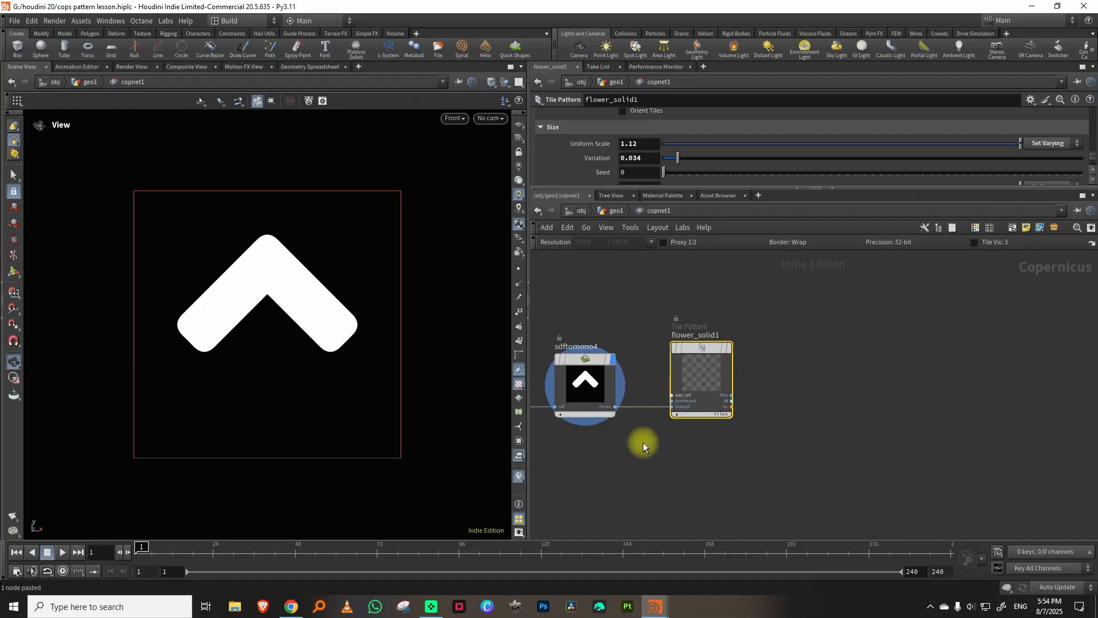
{"action": "scroll", "coordinate": [706, 413], "scroll_direction": "up", "scroll_amount": 5}
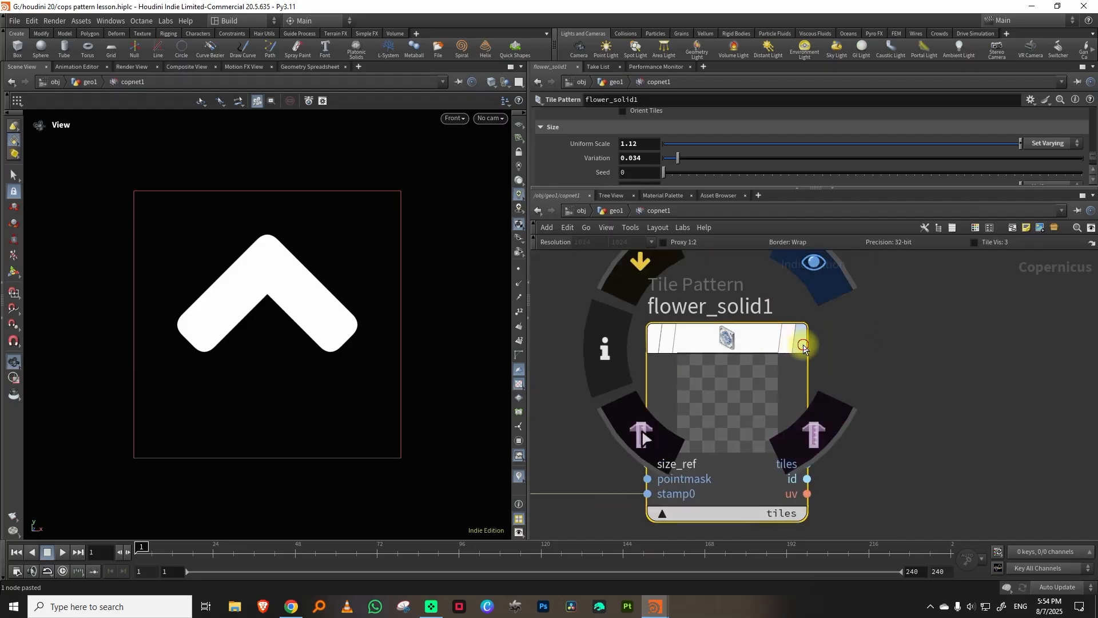
Display flower_solid1, reset its Uniform Scale to 1 and Variation to 0, and set Rotate Tile to Uniform at 0.
{"action": "left_click", "coordinate": [799, 338]}
{"action": "left_click_drag", "start_coordinate": [884, 313], "coordinate": [716, 374]}
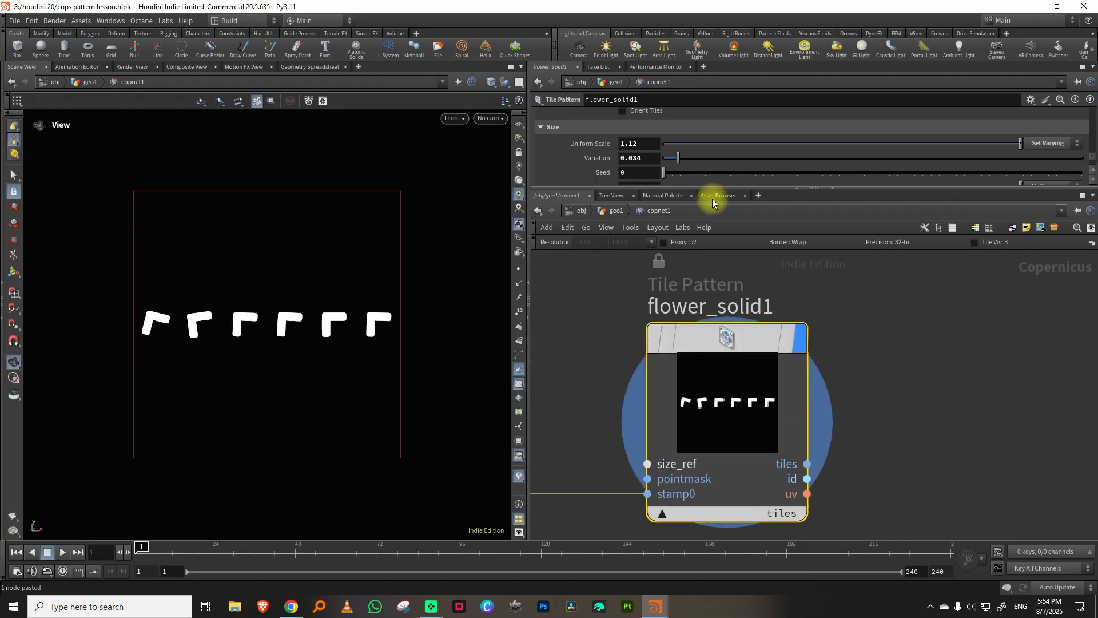
{"action": "left_click_drag", "start_coordinate": [716, 189], "coordinate": [694, 348]}
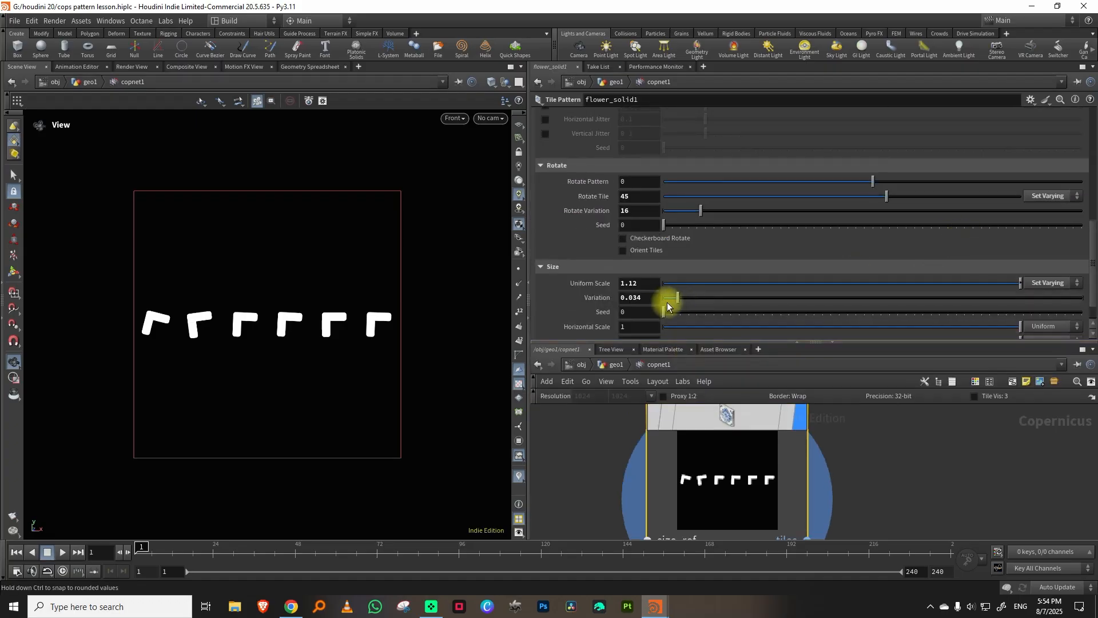
{"action": "left_click_drag", "start_coordinate": [1017, 286], "coordinate": [1034, 286]}
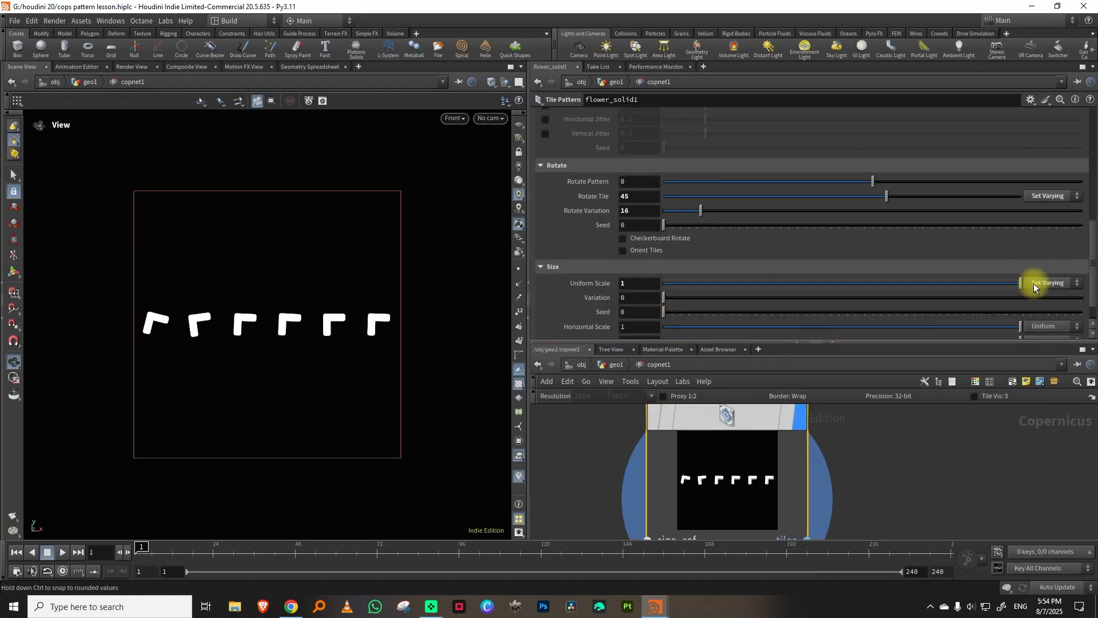
{"action": "left_click", "coordinate": [1042, 196]}
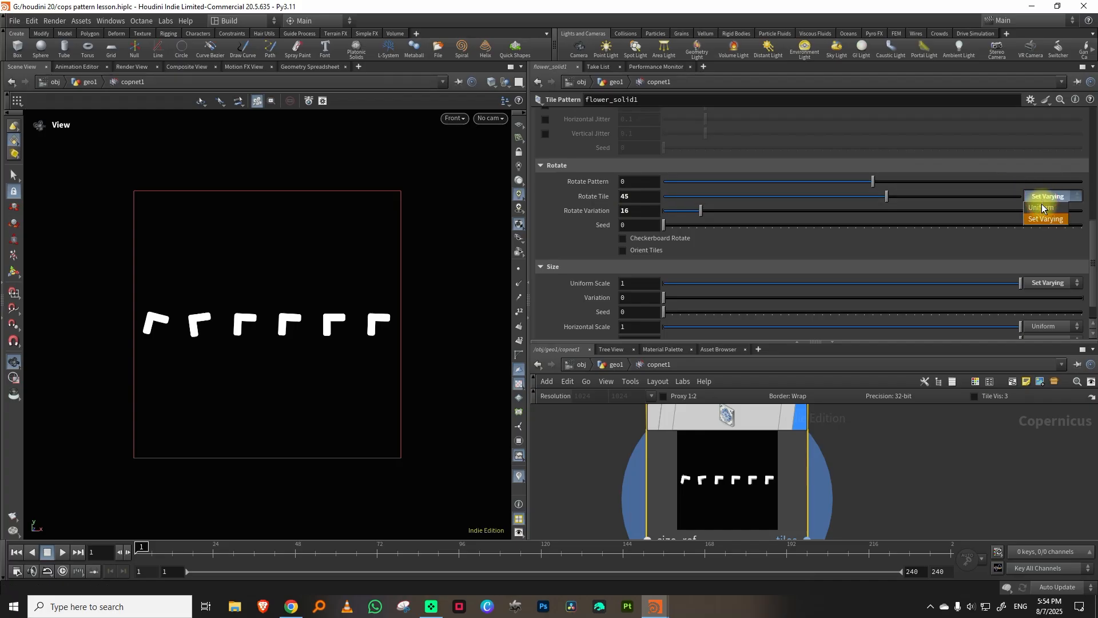
{"action": "left_click", "coordinate": [1041, 190]}
{"action": "left_click", "coordinate": [640, 197]}
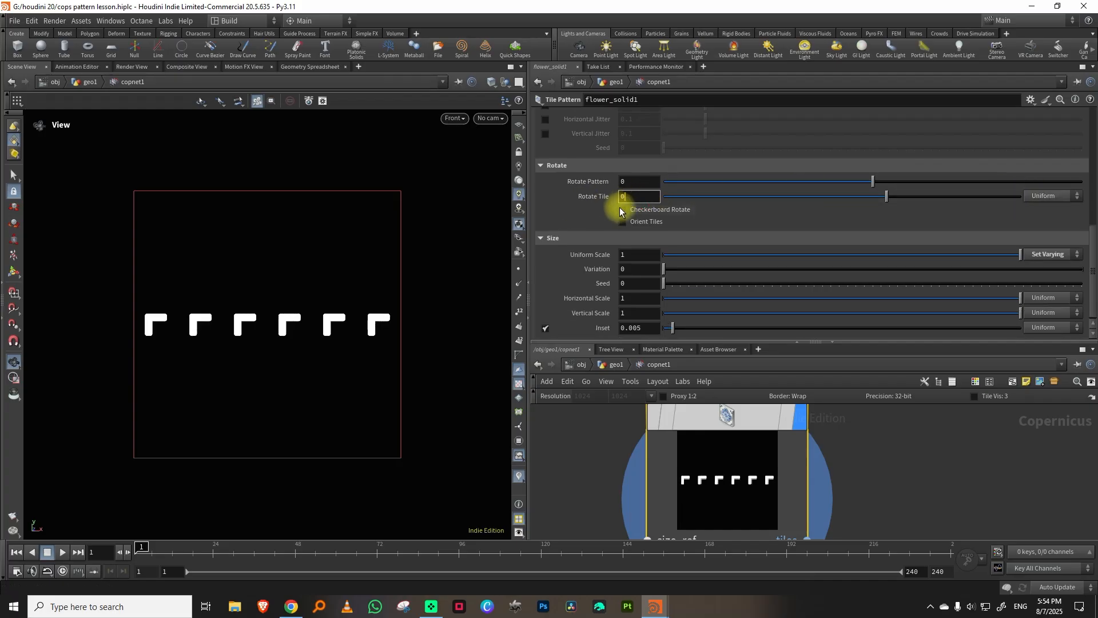
{"action": "key", "text": "Return"}
Set the chevron tile pattern to 8 columns with a Uniform Scale of 2.1, joining the chevrons into a zigzag.
{"action": "left_click_drag", "start_coordinate": [1093, 238], "coordinate": [1096, 117]}
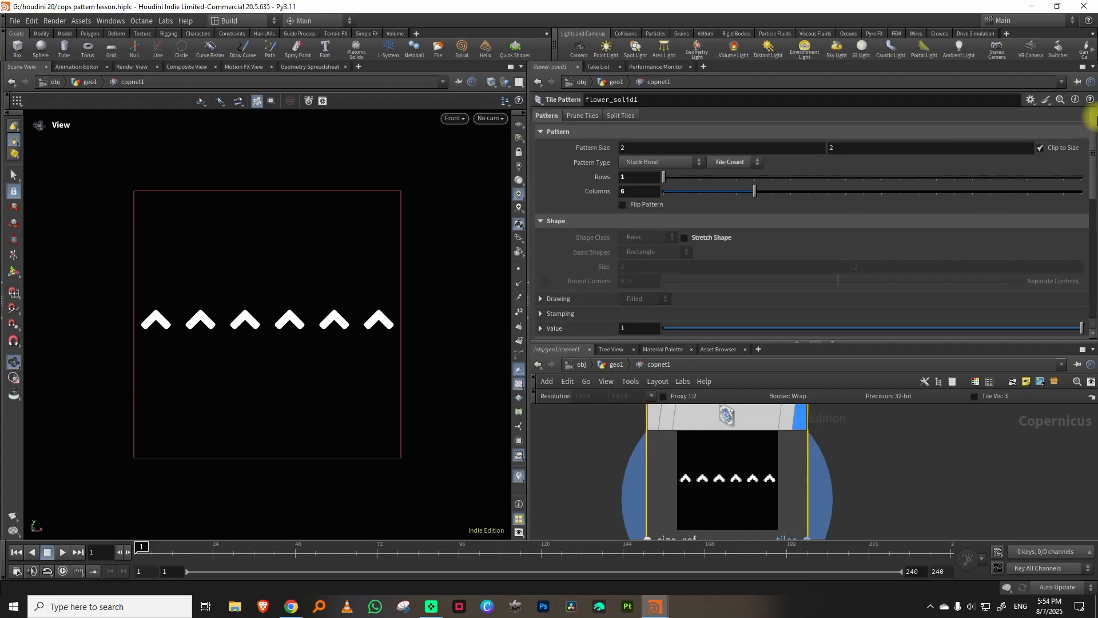
{"action": "left_click_drag", "start_coordinate": [755, 191], "coordinate": [788, 195]}
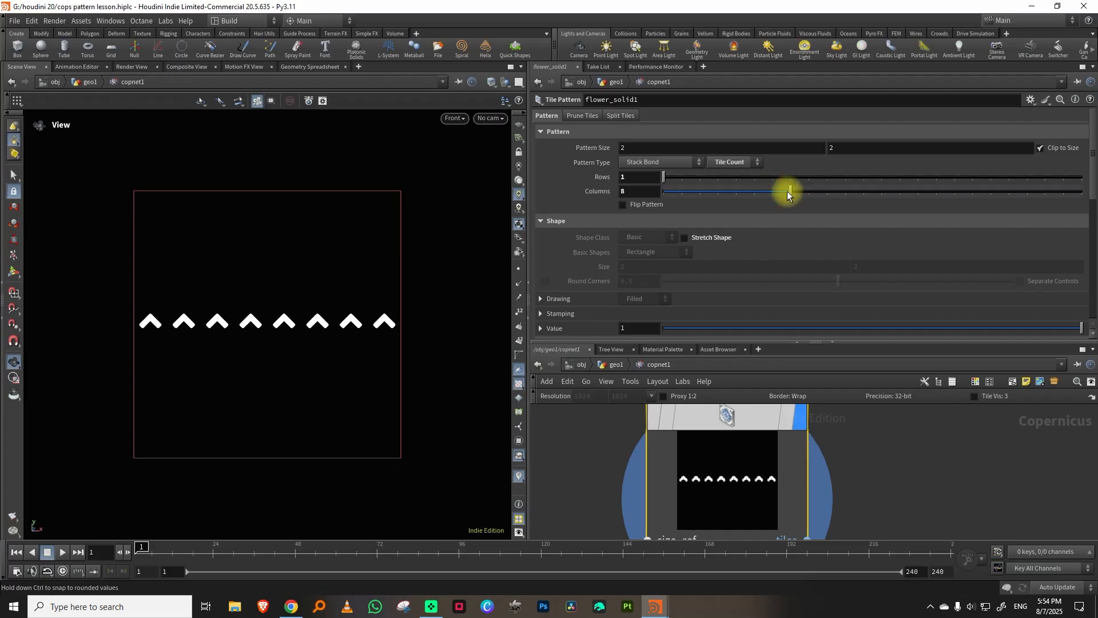
{"action": "left_click_drag", "start_coordinate": [1094, 197], "coordinate": [1095, 329]}
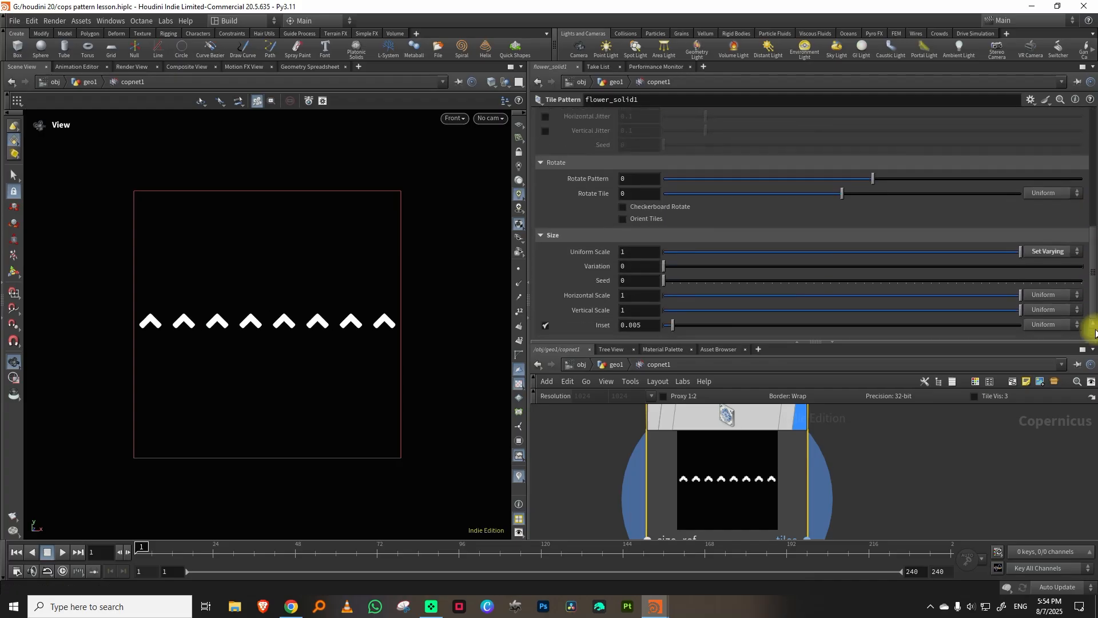
{"action": "middle_click_drag", "start_coordinate": [645, 253], "coordinate": [695, 263]}
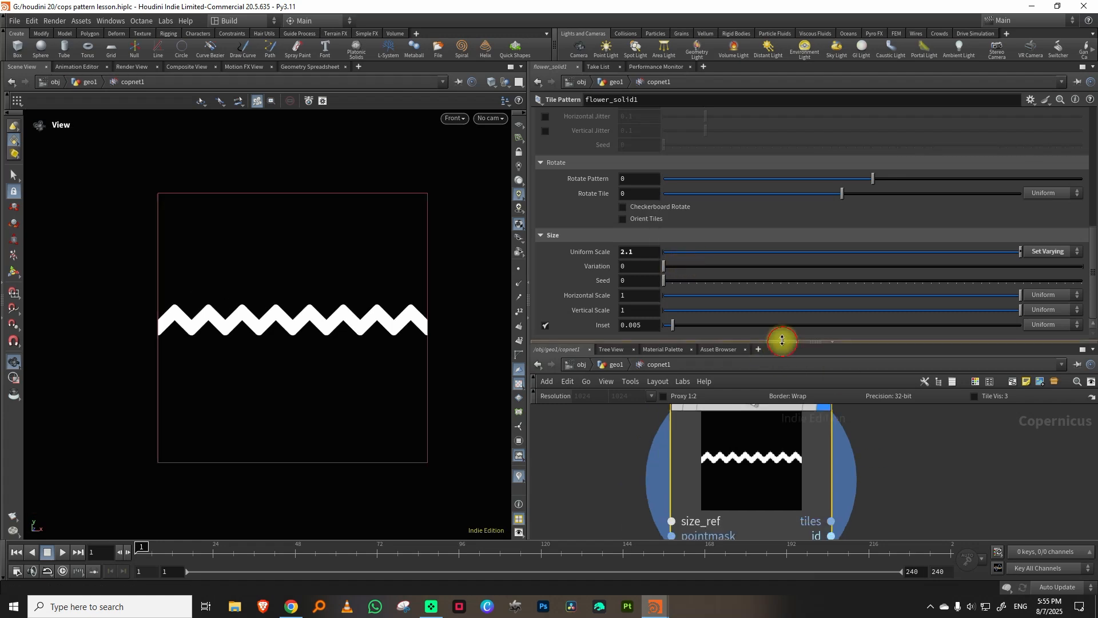
Thin the zigzag by setting the Iso Offset of sdfadjust2 to 0.052.
{"action": "left_click_drag", "start_coordinate": [782, 340], "coordinate": [782, 269]}
{"action": "scroll", "coordinate": [934, 419], "scroll_direction": "down", "scroll_amount": 3}
{"action": "scroll", "coordinate": [853, 358], "scroll_direction": "up", "scroll_amount": 4}
{"action": "left_click", "coordinate": [695, 430]}
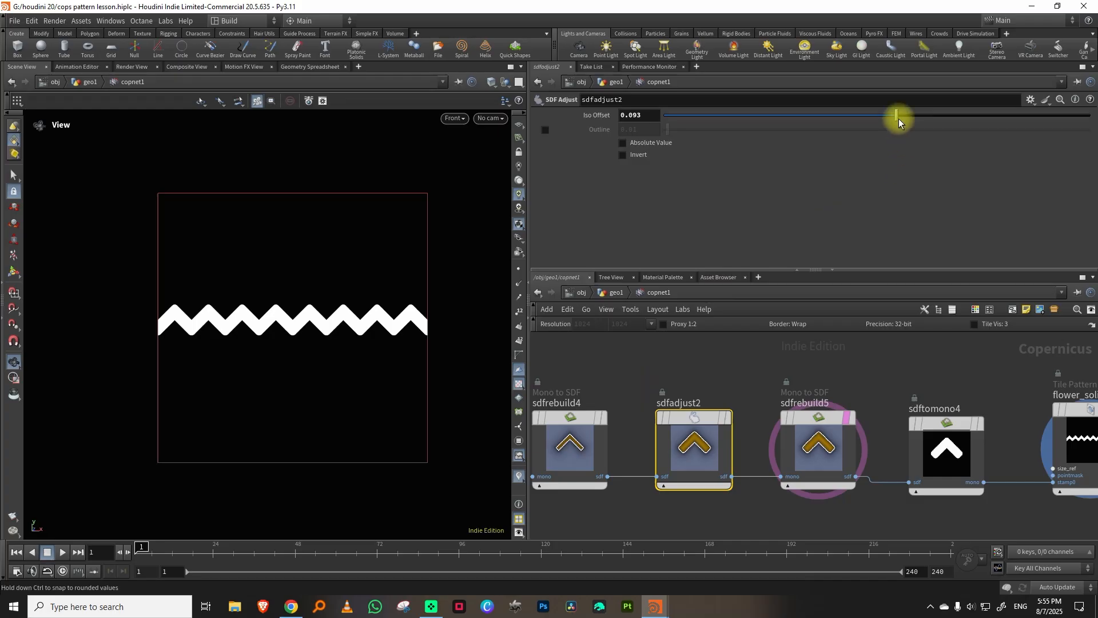
{"action": "left_click_drag", "start_coordinate": [895, 116], "coordinate": [887, 117]}
{"action": "scroll", "coordinate": [899, 311], "scroll_direction": "down", "scroll_amount": 4}
{"action": "middle_click_drag", "start_coordinate": [902, 311], "coordinate": [740, 314]}
{"action": "scroll", "coordinate": [875, 342], "scroll_direction": "up", "scroll_amount": 4}
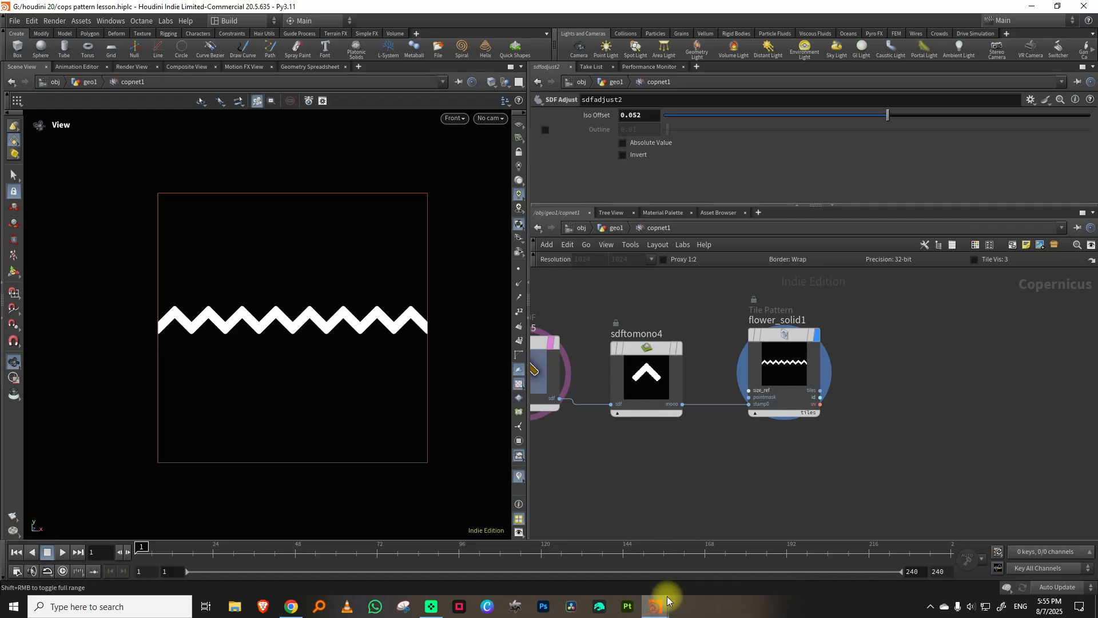
Examine the zigzag band on the finished pillar in the cops pillar.hiplc window, and return to the pattern lesson scene.
{"action": "mouse_move", "coordinate": [668, 599]}
{"action": "left_click", "coordinate": [705, 564]}
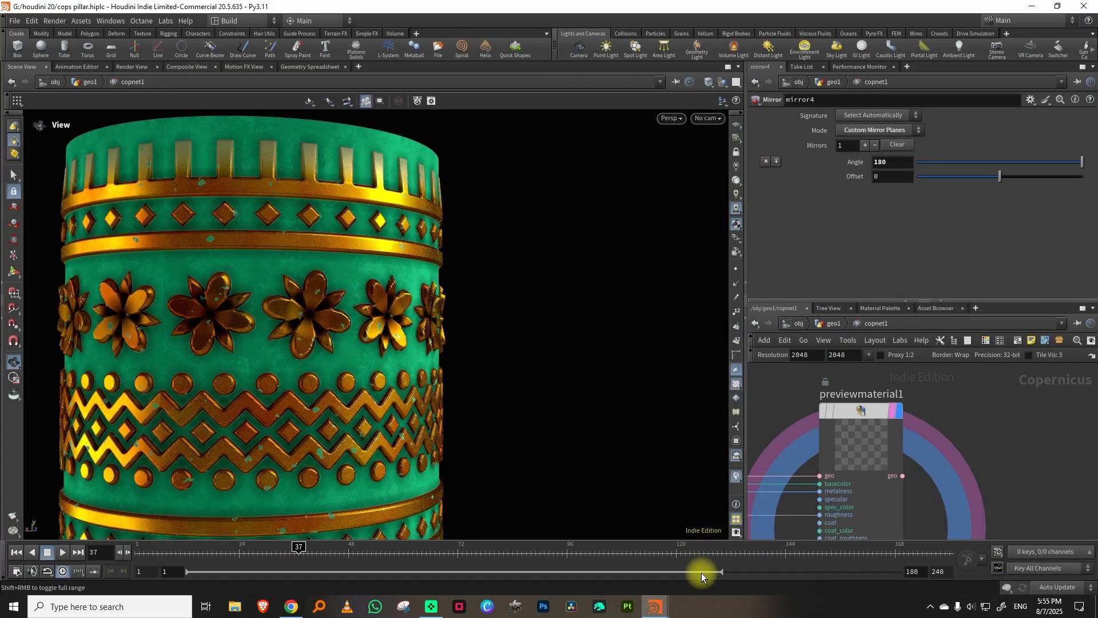
{"action": "left_click", "coordinate": [1032, 7]}
{"action": "middle_click_drag", "start_coordinate": [860, 409], "coordinate": [798, 399]}
{"action": "scroll", "coordinate": [858, 395], "scroll_direction": "up", "scroll_amount": 3}
{"action": "key", "text": "Tab"}
{"action": "left_click", "coordinate": [763, 444]}
{"action": "left_click", "coordinate": [755, 349]}
{"action": "scroll", "coordinate": [847, 354], "scroll_direction": "down", "scroll_amount": 4}
{"action": "scroll", "coordinate": [797, 325], "scroll_direction": "up", "scroll_amount": 3}
Rename the flower_solid1 tile pattern node as chevron_tile.
{"action": "double_click", "coordinate": [762, 359]}
{"action": "left_click_drag", "start_coordinate": [956, 364], "coordinate": [841, 369]}
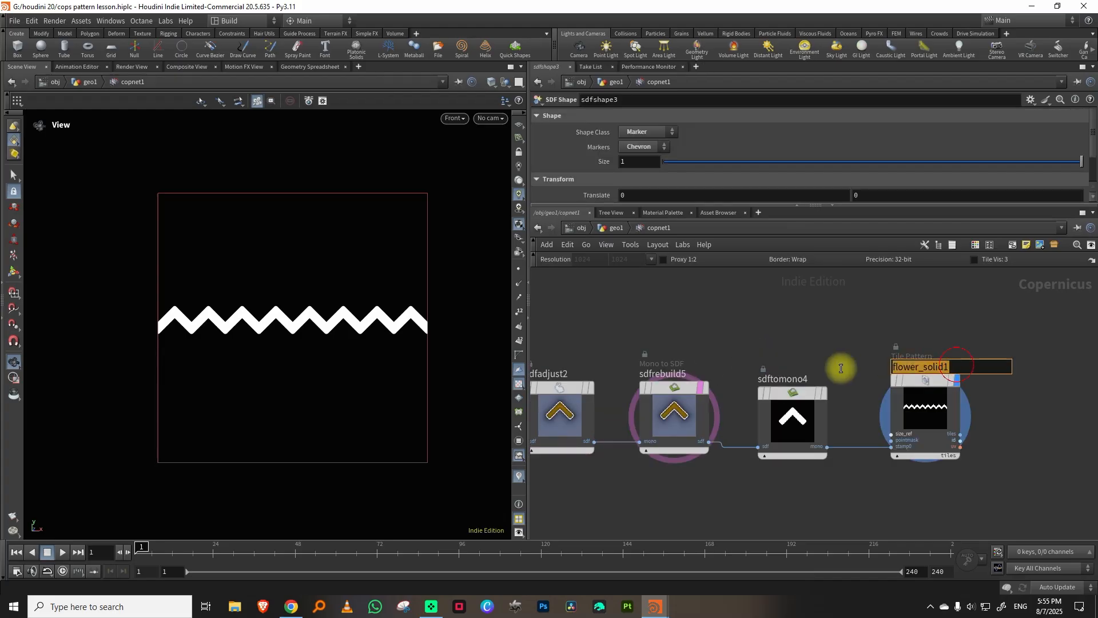
{"action": "type", "text": "chevron_tile"}
{"action": "key", "text": "Return"}
Duplicate chevron_tile below the original, display the copy as circle_tile, and disconnect its stamp0 input.
{"action": "middle_click_drag", "start_coordinate": [990, 409], "coordinate": [914, 344]}
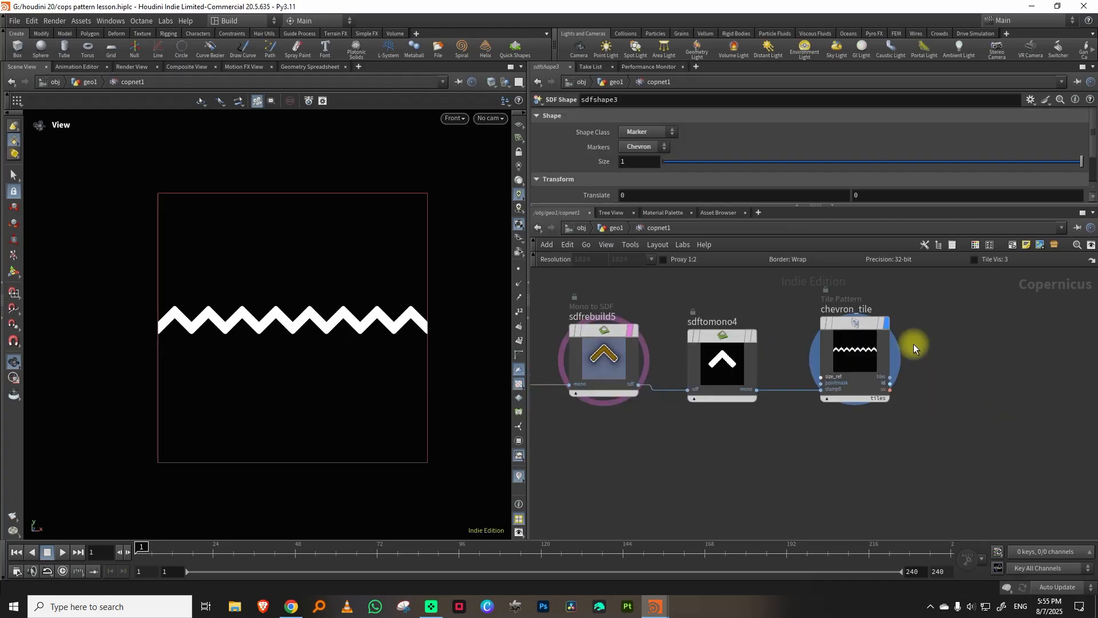
{"action": "middle_click_drag", "start_coordinate": [874, 464], "coordinate": [835, 403]}
{"action": "key", "text": "ctrl+c"}
{"action": "key", "text": "ctrl+v"}
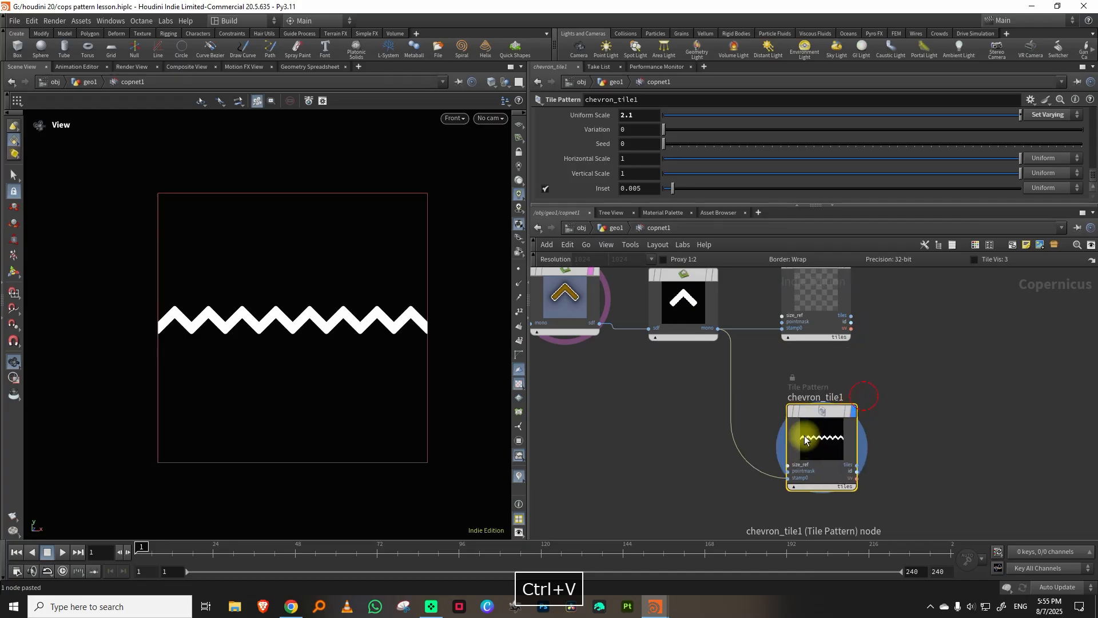
{"action": "double_click", "coordinate": [818, 398]}
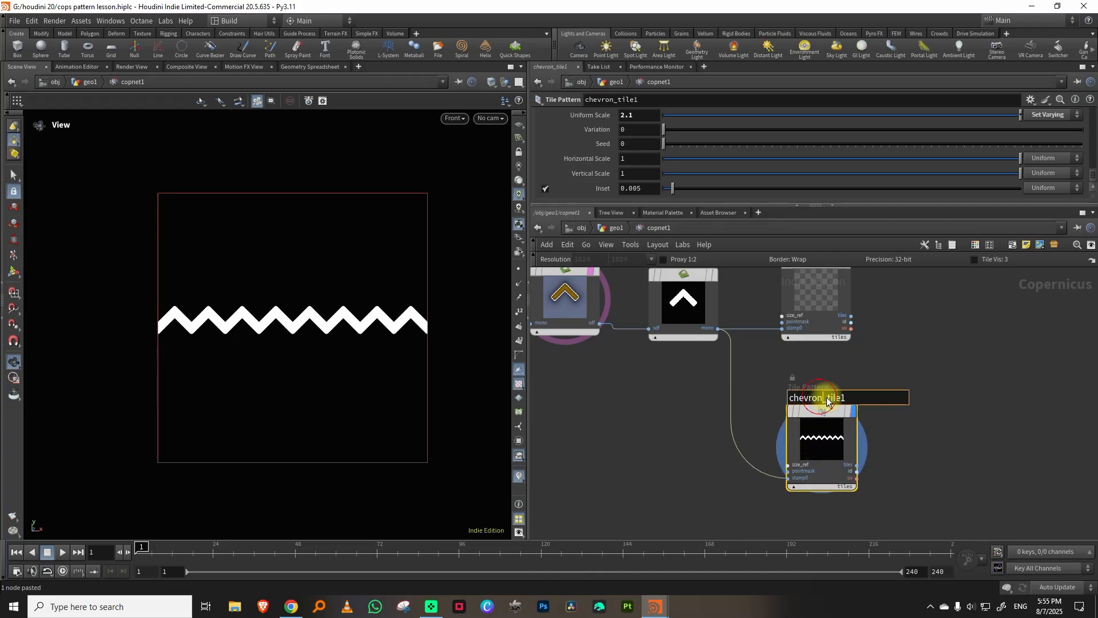
{"action": "type", "text": "circle"}
{"action": "key", "text": "Return"}
{"action": "middle_click_drag", "start_coordinate": [830, 420], "coordinate": [706, 501]}
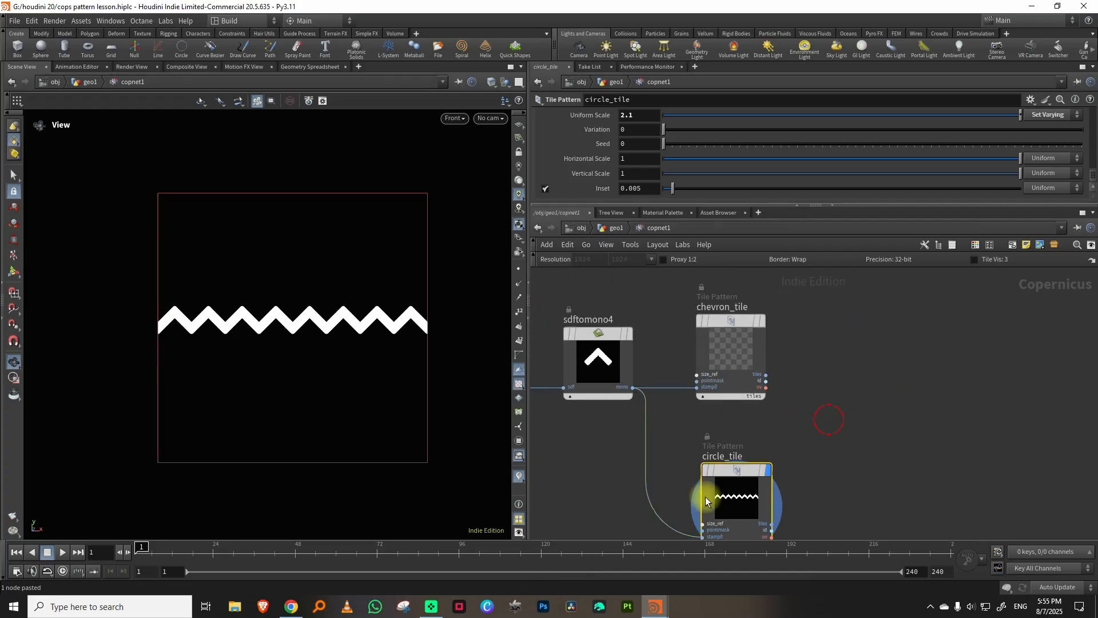
{"action": "middle_click_drag", "start_coordinate": [686, 434], "coordinate": [709, 369]}
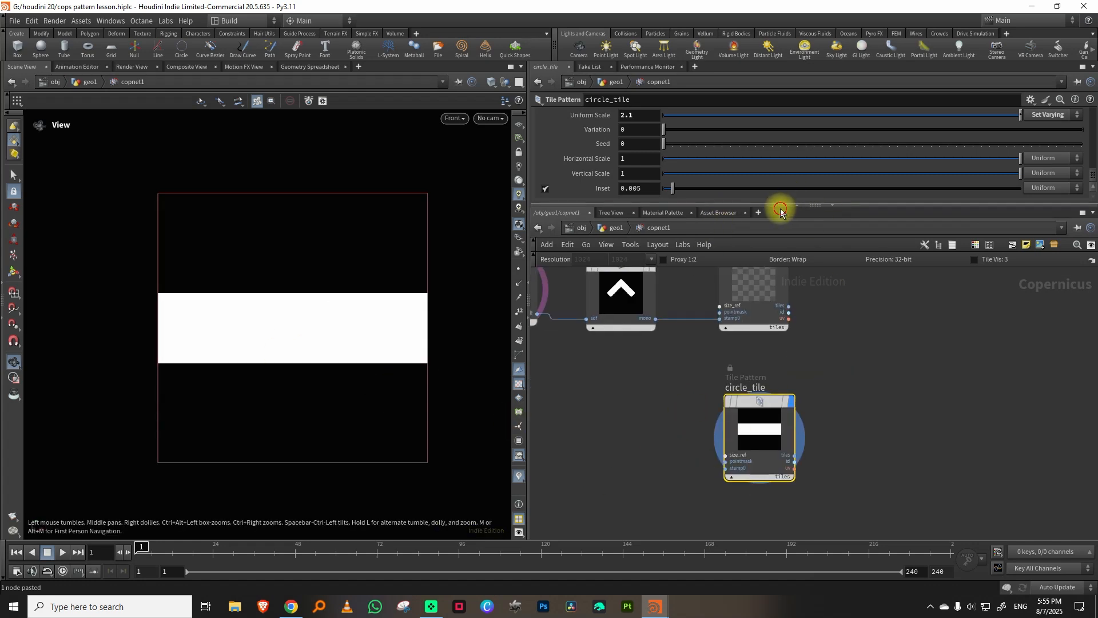
Set circle_tile's Uniform Scale to about 0.99 and its basic shape to Circle with a Radius of 0.684.
{"action": "left_click_drag", "start_coordinate": [783, 205], "coordinate": [830, 309]}
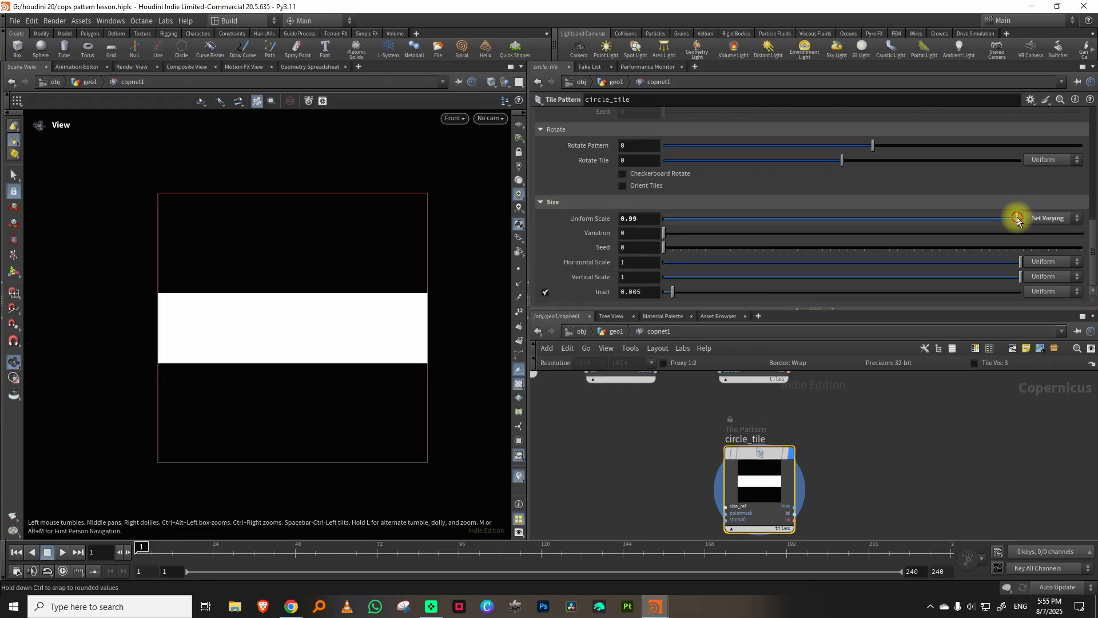
{"action": "scroll", "coordinate": [1081, 221], "scroll_direction": "up", "scroll_amount": 5}
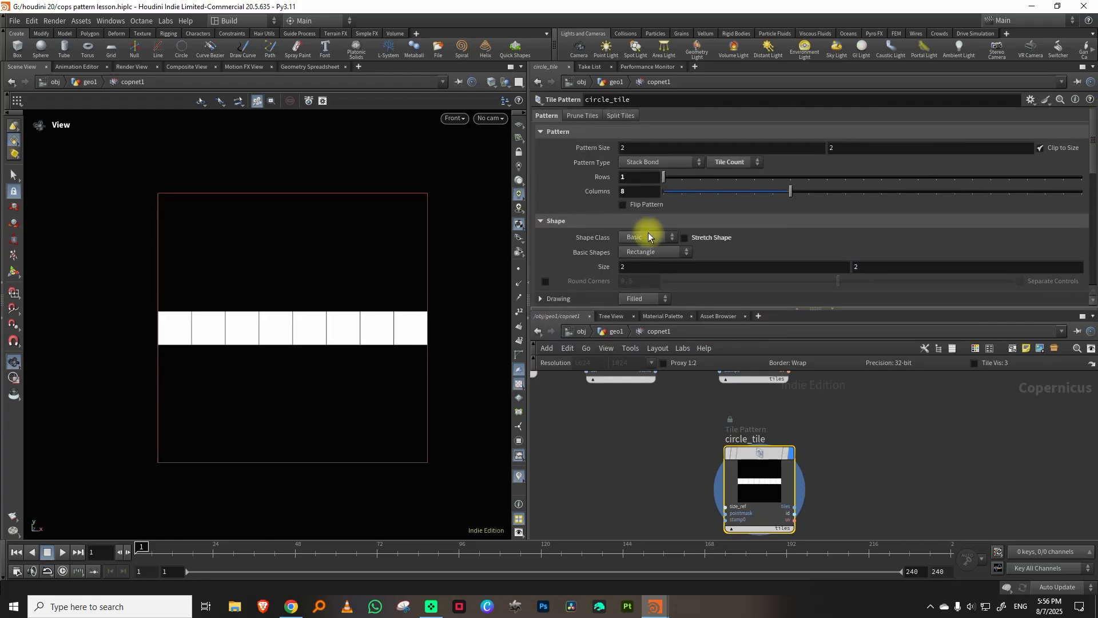
{"action": "left_click", "coordinate": [643, 252]}
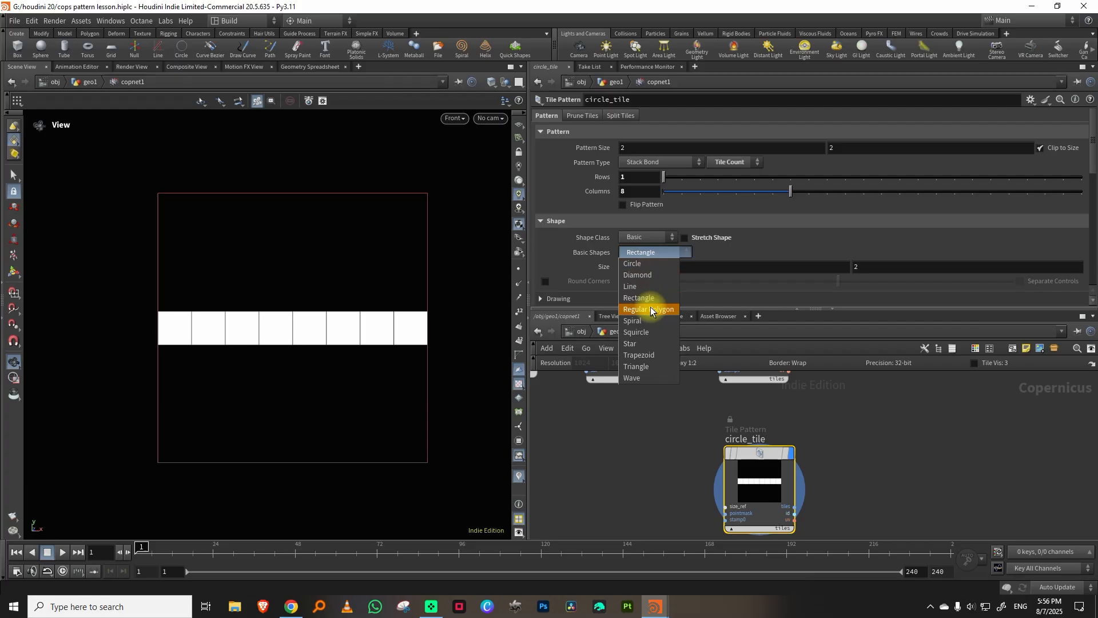
{"action": "left_click", "coordinate": [638, 263]}
{"action": "left_click_drag", "start_coordinate": [1014, 267], "coordinate": [945, 278]}
Add a Maximum node with chevron_tile connected to bg and circle_tile to fg, and display the combined pattern.
{"action": "type", "text": "max"}
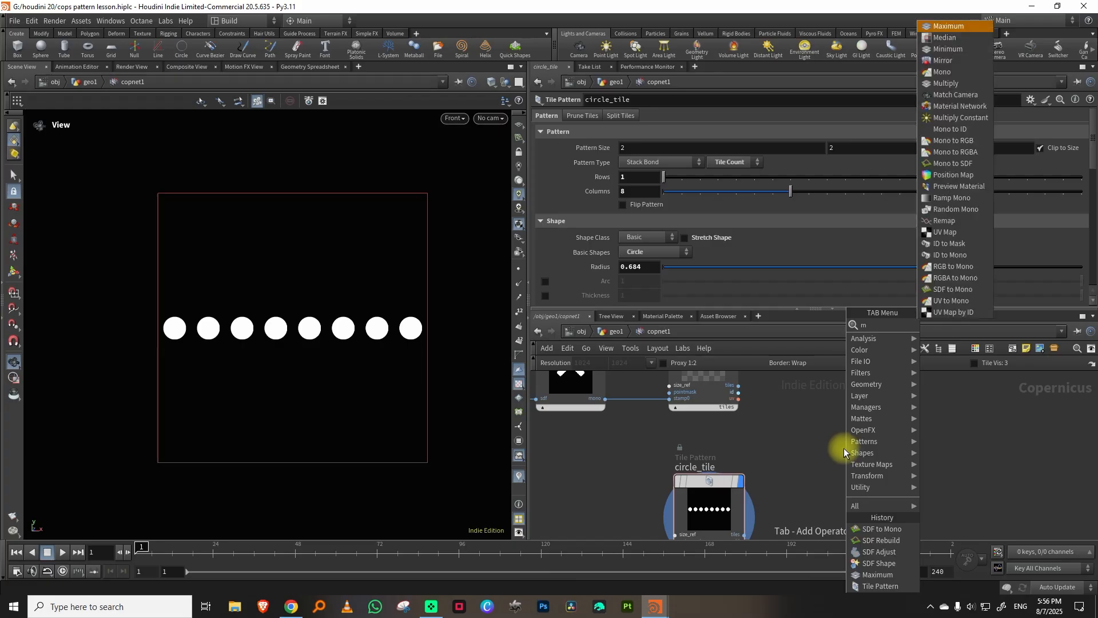
{"action": "left_click", "coordinate": [944, 324]}
{"action": "left_click", "coordinate": [855, 422]}
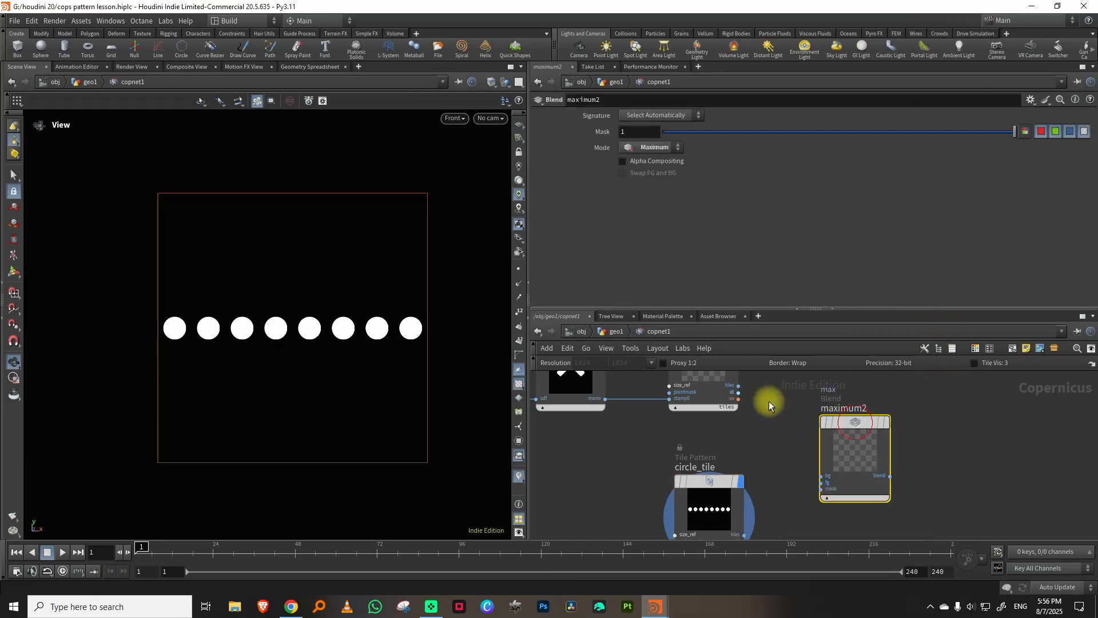
{"action": "left_click", "coordinate": [739, 386]}
{"action": "middle_click_drag", "start_coordinate": [797, 449], "coordinate": [802, 388]}
{"action": "left_click", "coordinate": [815, 410]}
{"action": "left_click", "coordinate": [782, 484]}
{"action": "left_click", "coordinate": [747, 474]}
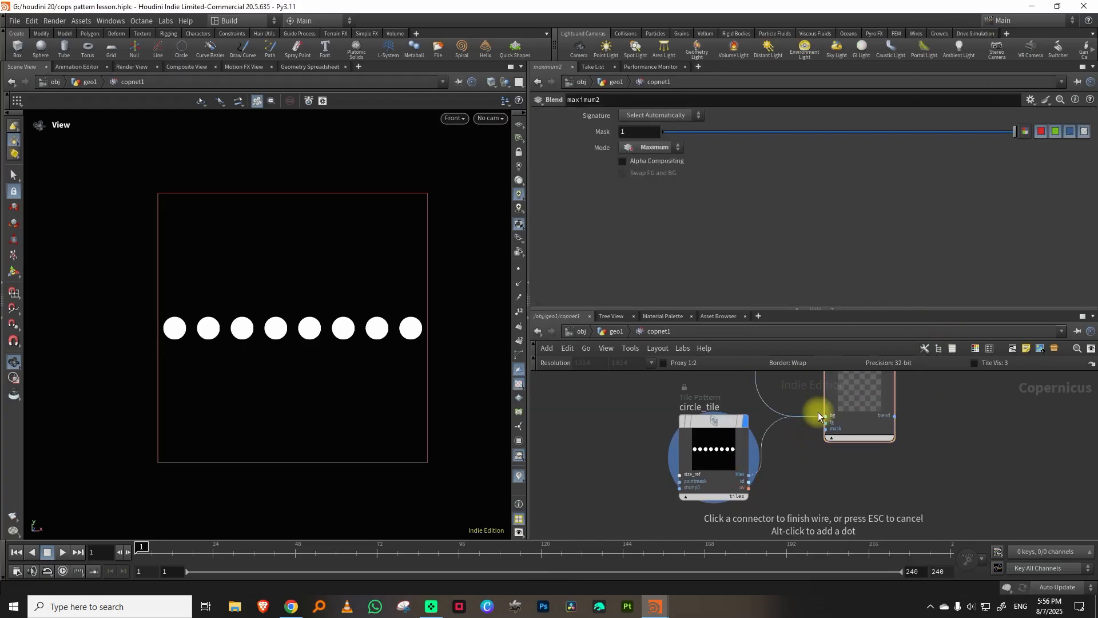
{"action": "left_click", "coordinate": [822, 422]}
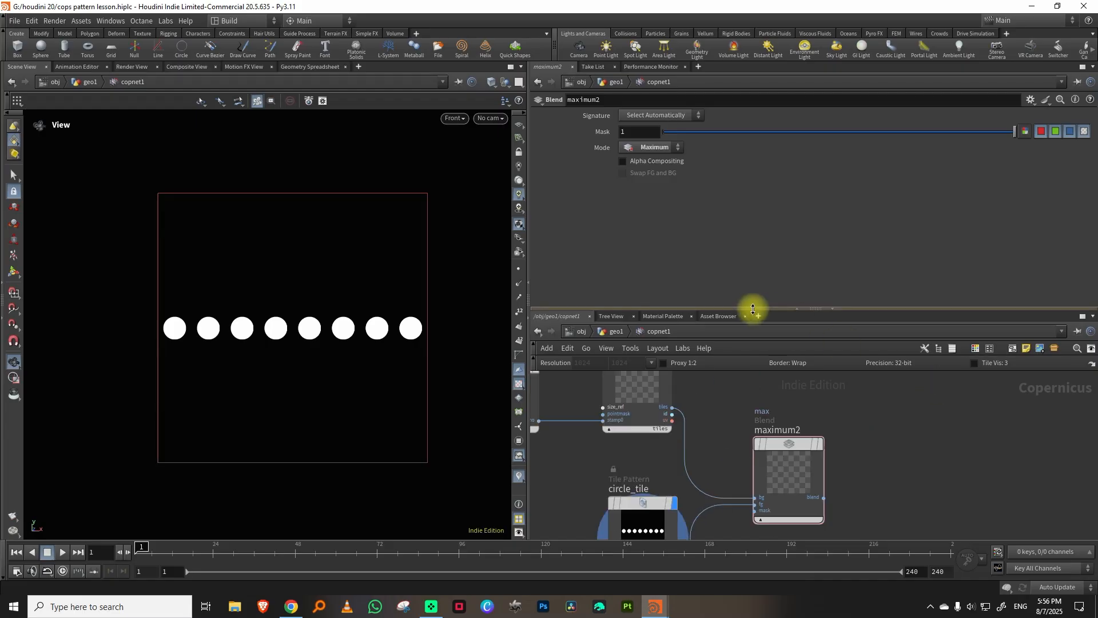
{"action": "left_click_drag", "start_coordinate": [753, 309], "coordinate": [774, 233]}
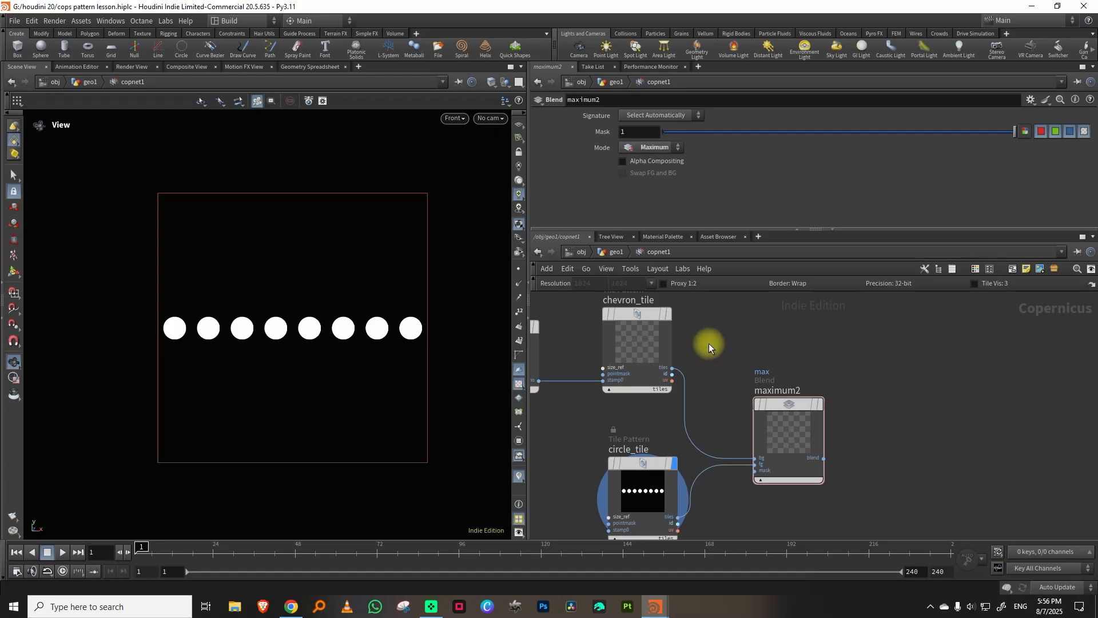
{"action": "left_click", "coordinate": [815, 405]}
Shift circle_tile's circles down beneath the zigzag peaks and set their Radius to 0.487.
{"action": "left_click", "coordinate": [704, 441]}
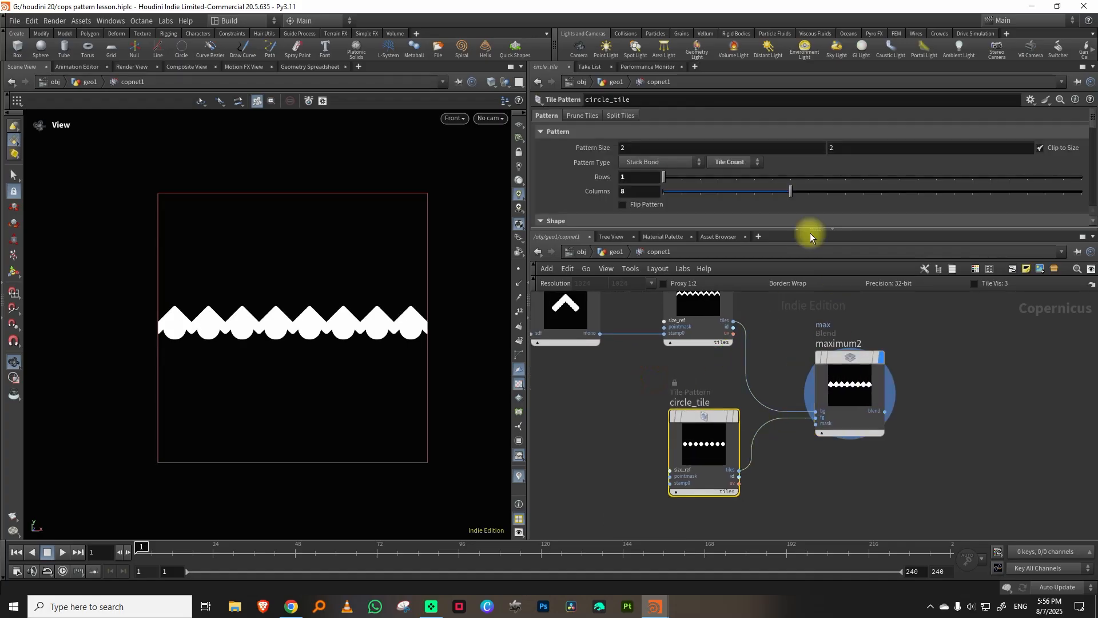
{"action": "left_click_drag", "start_coordinate": [772, 230], "coordinate": [818, 341]}
{"action": "left_click_drag", "start_coordinate": [1092, 190], "coordinate": [1092, 247]}
{"action": "mouse_move", "coordinate": [873, 243]}
{"action": "left_mouse_down"}
{"action": "mouse_move", "coordinate": [888, 239]}
{"action": "mouse_move", "coordinate": [864, 243]}
{"action": "left_mouse_up"}
{"action": "scroll", "coordinate": [947, 198], "scroll_direction": "up", "scroll_amount": 3}
{"action": "left_click_drag", "start_coordinate": [947, 198], "coordinate": [888, 198]}
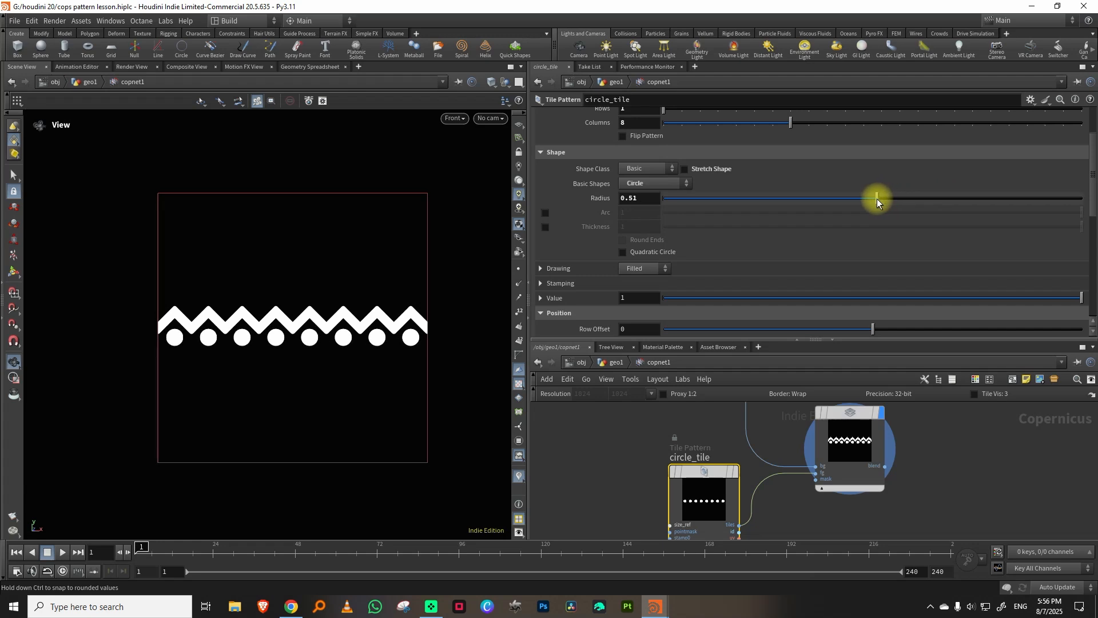
{"action": "left_click_drag", "start_coordinate": [869, 198], "coordinate": [867, 198]}
Add a Transform 2D node after maximum2, connect it and display it.
{"action": "left_click_drag", "start_coordinate": [795, 339], "coordinate": [812, 253]}
{"action": "middle_click_drag", "start_coordinate": [969, 371], "coordinate": [884, 388]}
{"action": "key", "text": "Tab"}
{"action": "mouse_move", "coordinate": [892, 372]}
{"action": "left_click", "coordinate": [981, 322]}
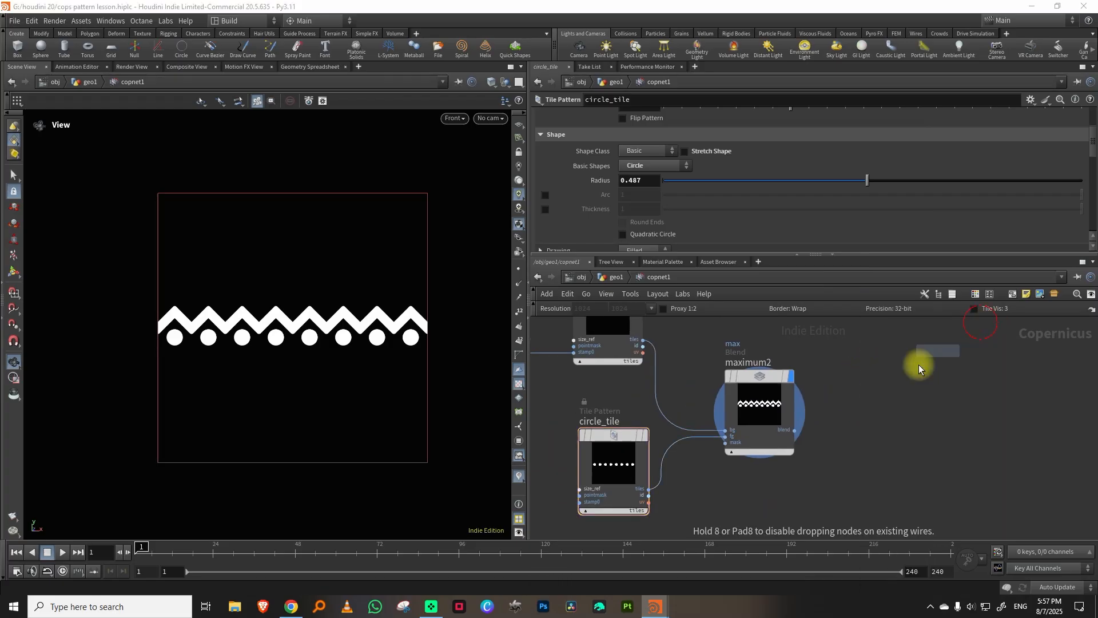
{"action": "left_click", "coordinate": [864, 388]}
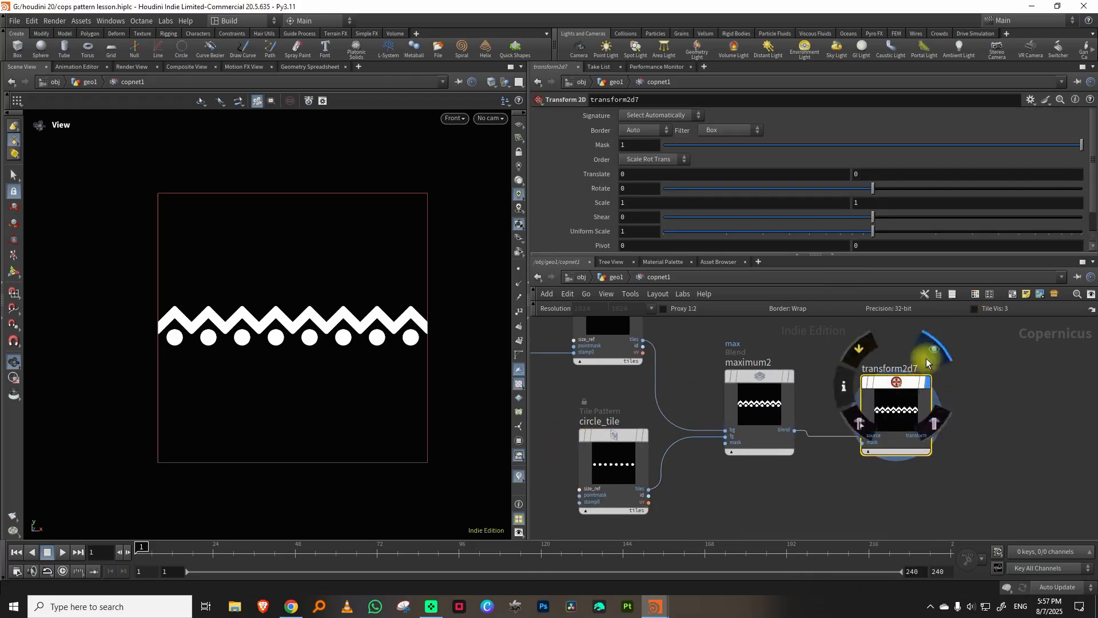
Set the Transform 2D border to Clamp and its vertical Translate to -0.22.
{"action": "left_click", "coordinate": [641, 129]}
{"action": "left_click", "coordinate": [643, 152]}
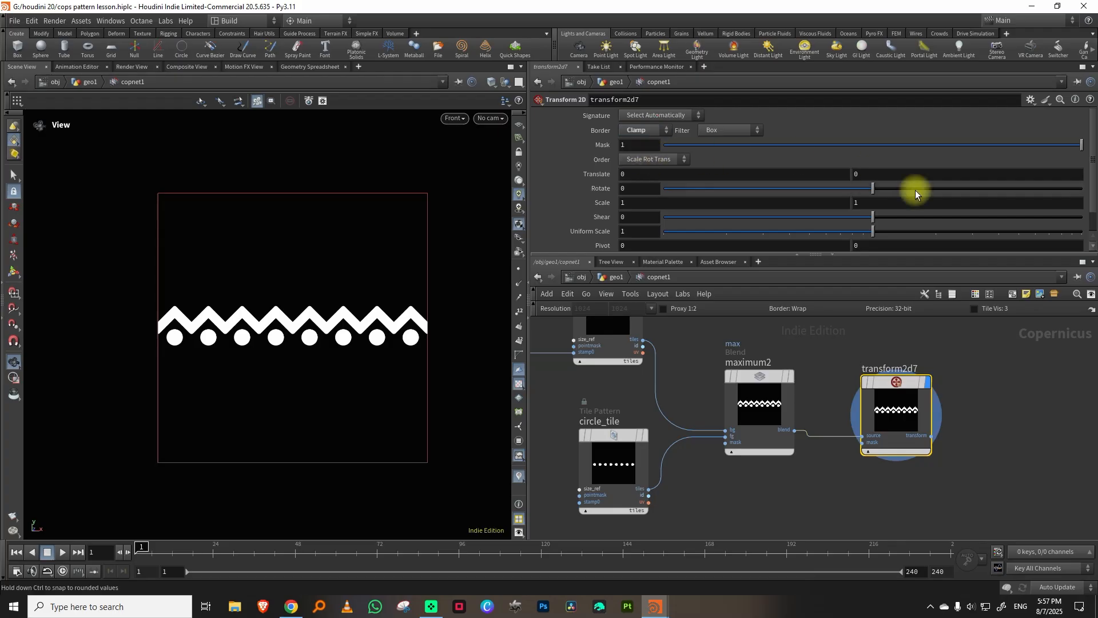
{"action": "middle_click_drag", "start_coordinate": [881, 175], "coordinate": [769, 214]}
Add a Mirror node after transform2d7, display it, and set its Angle to 90 to mirror the band vertically.
{"action": "key", "text": "Tab"}
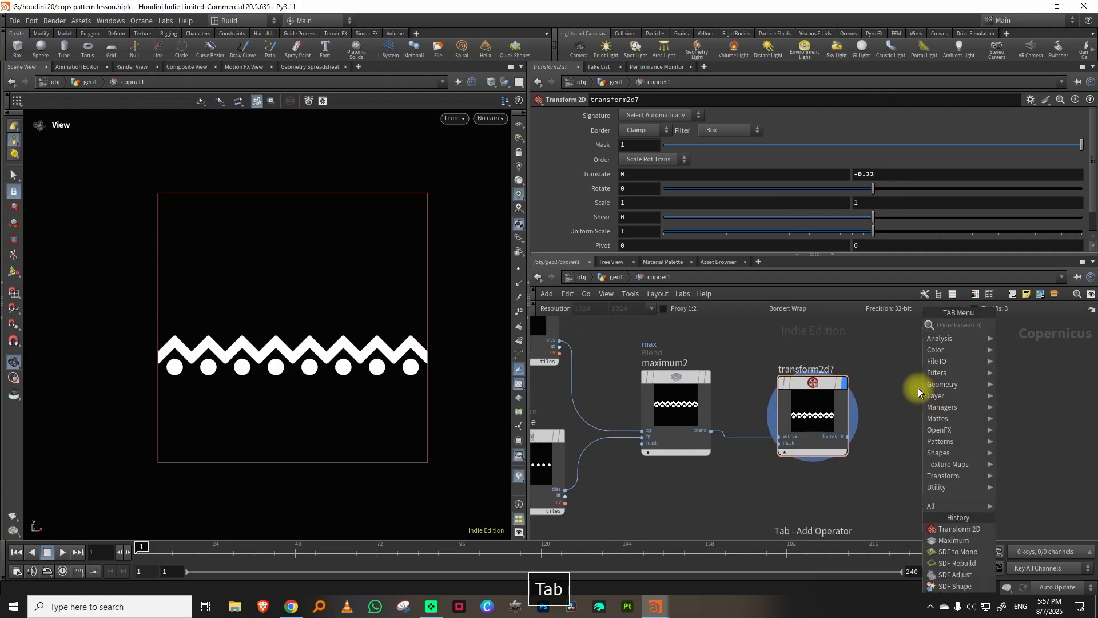
{"action": "mouse_move", "coordinate": [926, 385]}
{"action": "left_click", "coordinate": [1024, 328]}
{"action": "left_click", "coordinate": [952, 379]}
{"action": "left_click_drag", "start_coordinate": [848, 436], "coordinate": [913, 436]}
{"action": "left_click_drag", "start_coordinate": [877, 159], "coordinate": [985, 159]}
{"action": "double_click", "coordinate": [636, 159]}
{"action": "type", "text": "90"}
{"action": "key", "text": "Return"}
{"action": "middle_click_drag", "start_coordinate": [863, 368], "coordinate": [811, 377]}
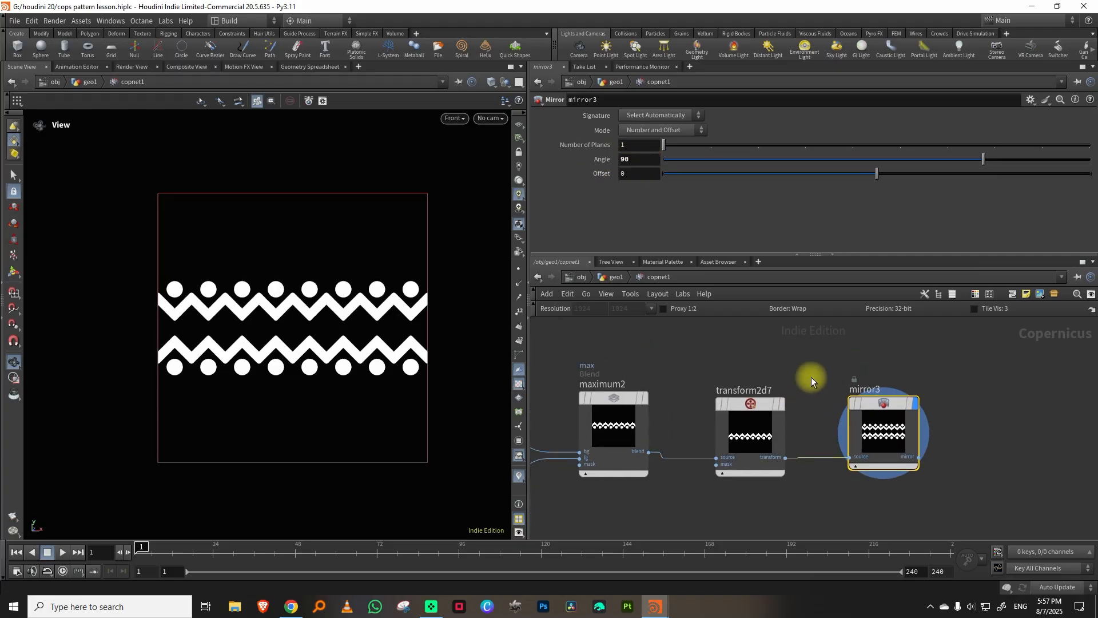
{"action": "scroll", "coordinate": [810, 376], "scroll_direction": "down", "scroll_amount": 2}
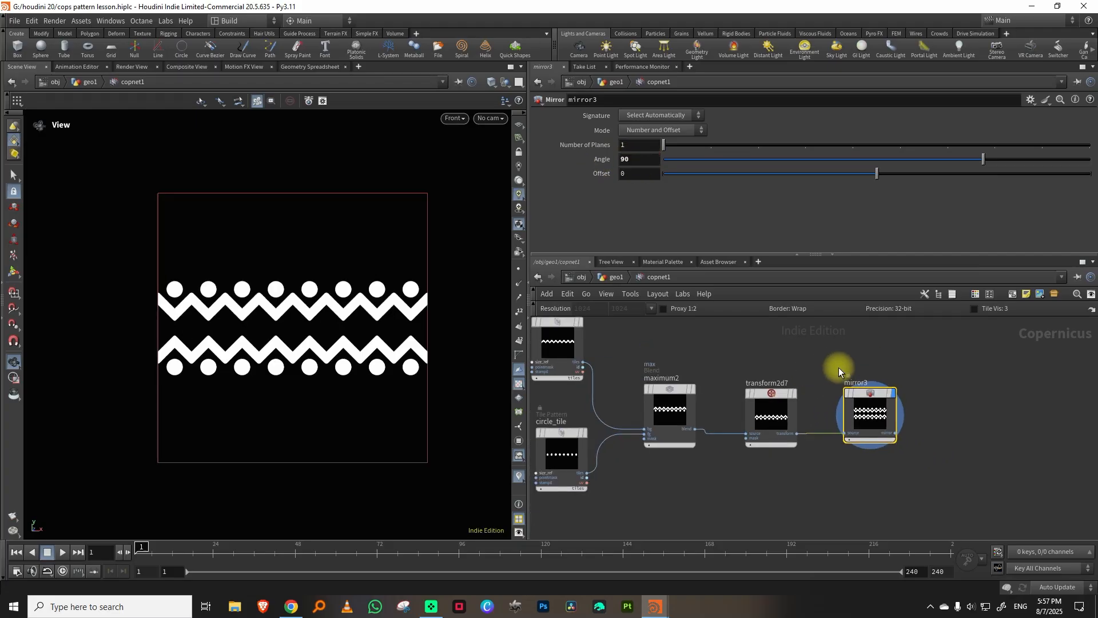
Duplicate the circle_tile node, name the copy diamond_tile1 and display it.
{"action": "middle_click_drag", "start_coordinate": [633, 508], "coordinate": [688, 437]}
{"action": "left_click", "coordinate": [642, 399]}
{"action": "key", "text": "ctrl+c"}
{"action": "key", "text": "ctrl+v"}
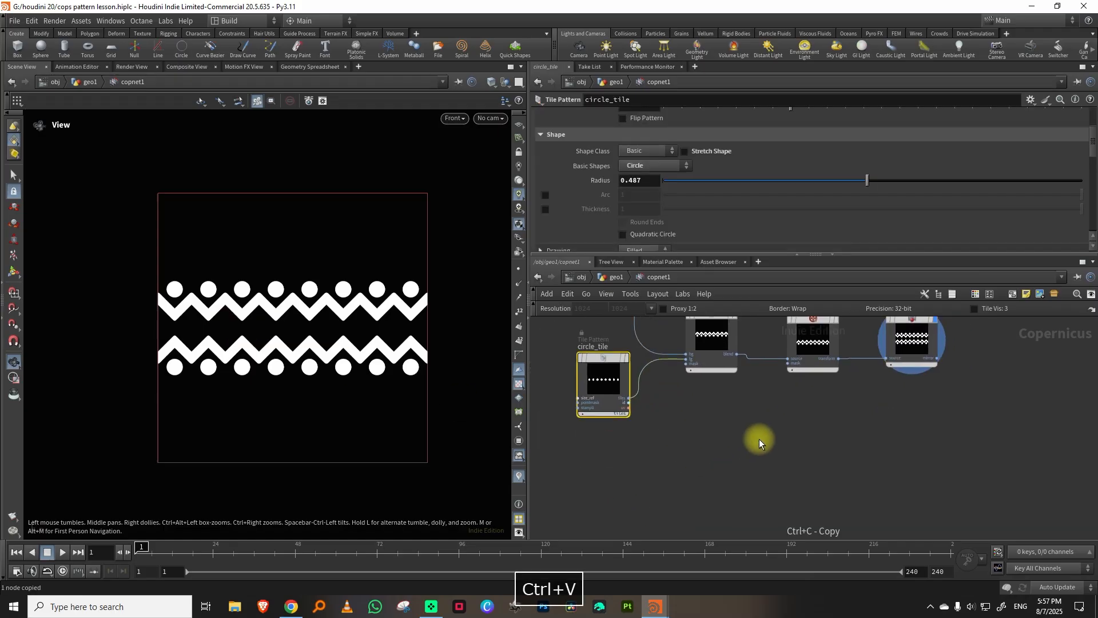
{"action": "double_click", "coordinate": [743, 396]}
{"action": "type", "text": "diamond"}
{"action": "key", "text": "Return"}
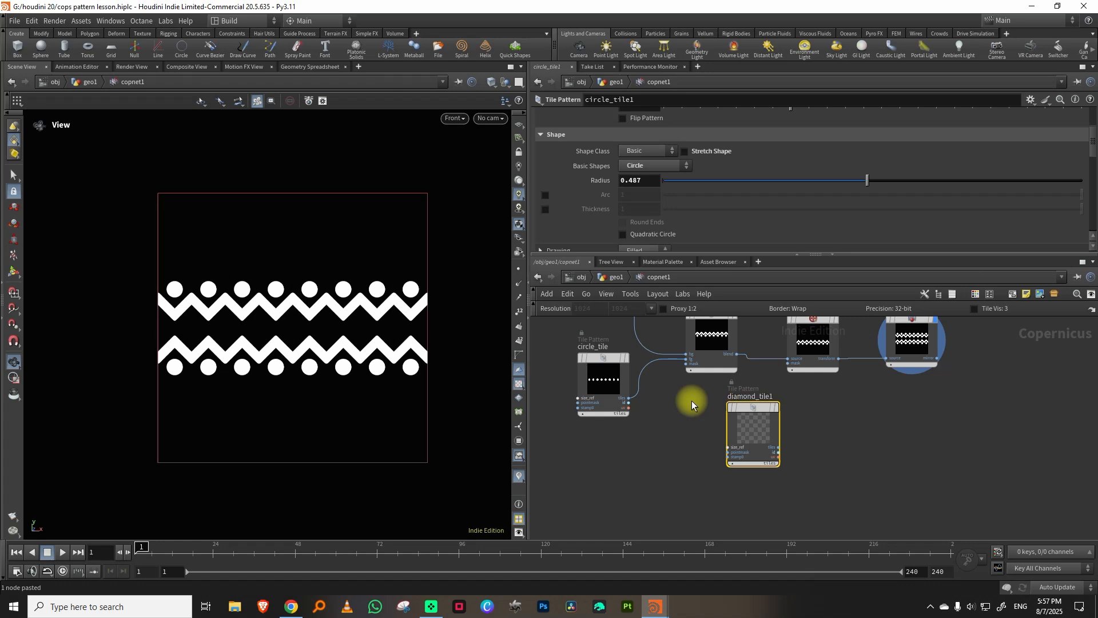
{"action": "left_click", "coordinate": [776, 407]}
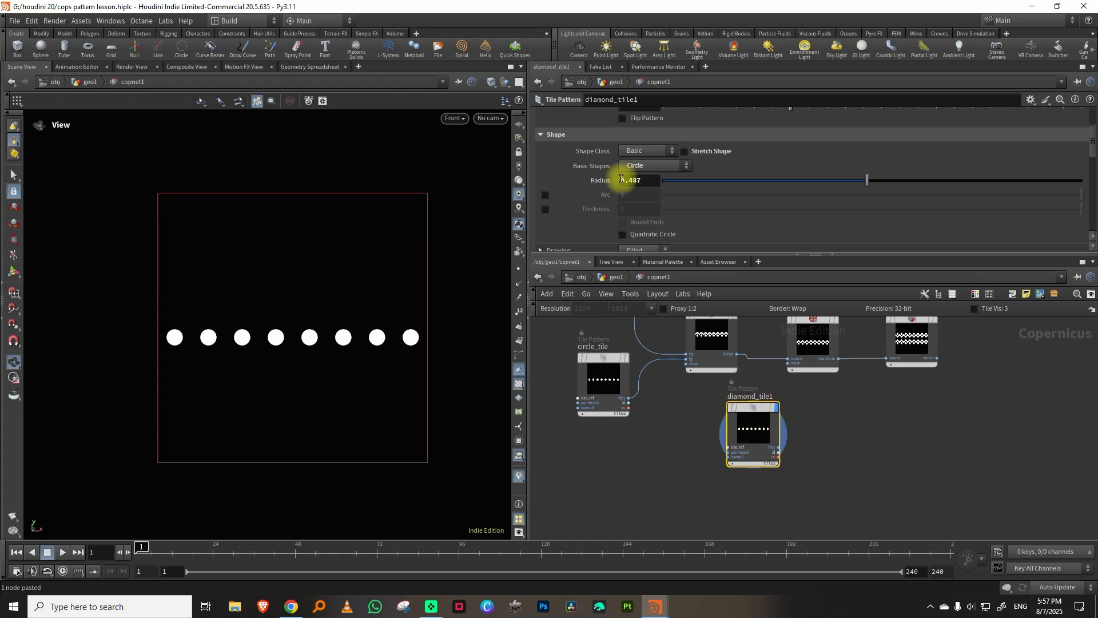
Reset diamond_tile1's Column Offset to 0.
{"action": "scroll", "coordinate": [1081, 147], "scroll_direction": "down", "scroll_amount": 4}
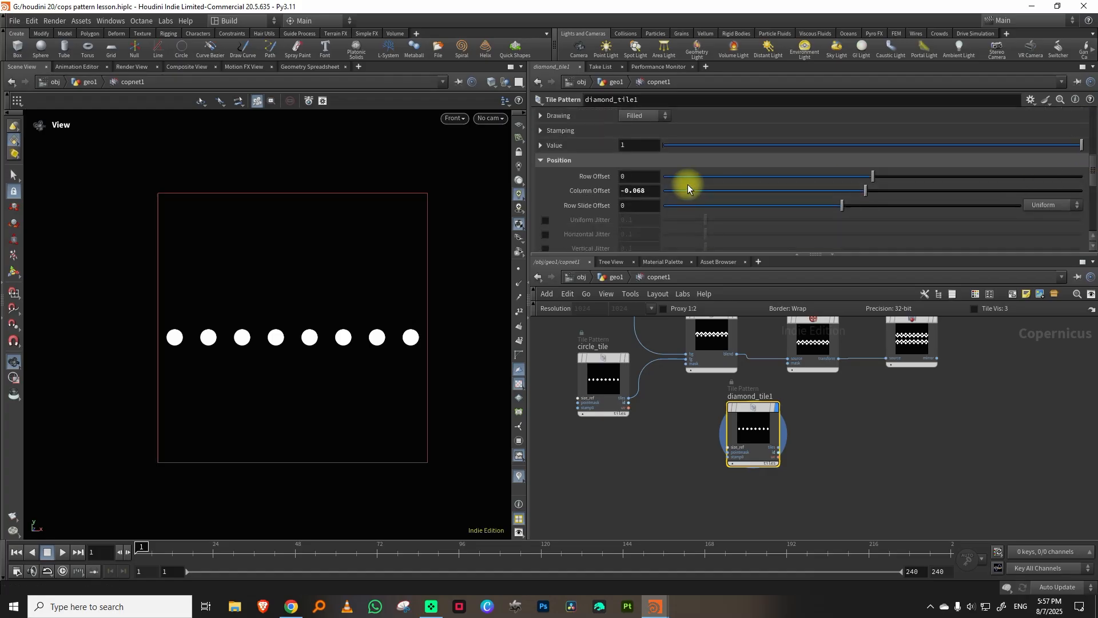
{"action": "double_click", "coordinate": [636, 192]}
{"action": "type", "text": "0"}
{"action": "key", "text": "Return"}
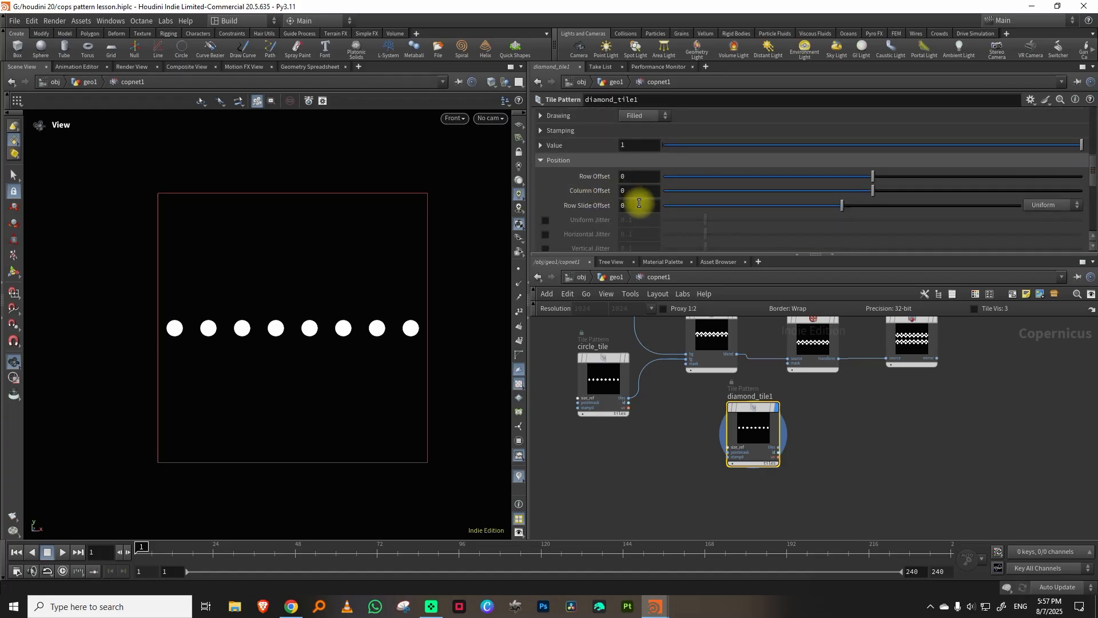
Change diamond_tile1's basic shape to Diamond and set its Size to 0.7 by 0.7.
{"action": "scroll", "coordinate": [1075, 151], "scroll_direction": "up", "scroll_amount": 4}
{"action": "left_click", "coordinate": [656, 168]}
{"action": "left_click", "coordinate": [659, 182]}
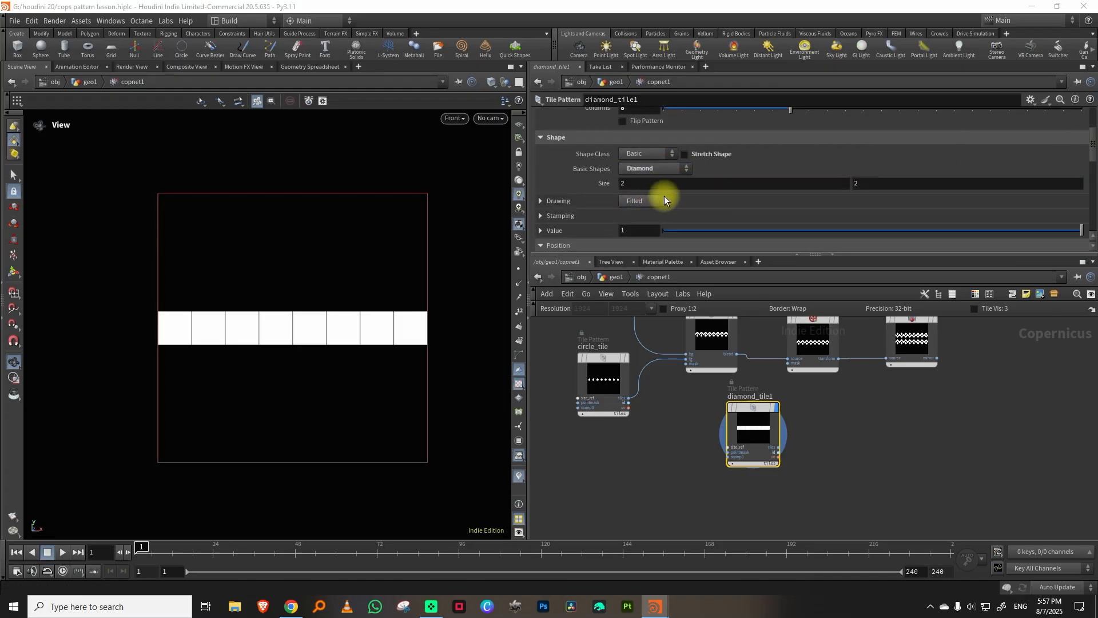
{"action": "middle_click_drag", "start_coordinate": [600, 180], "coordinate": [537, 197]}
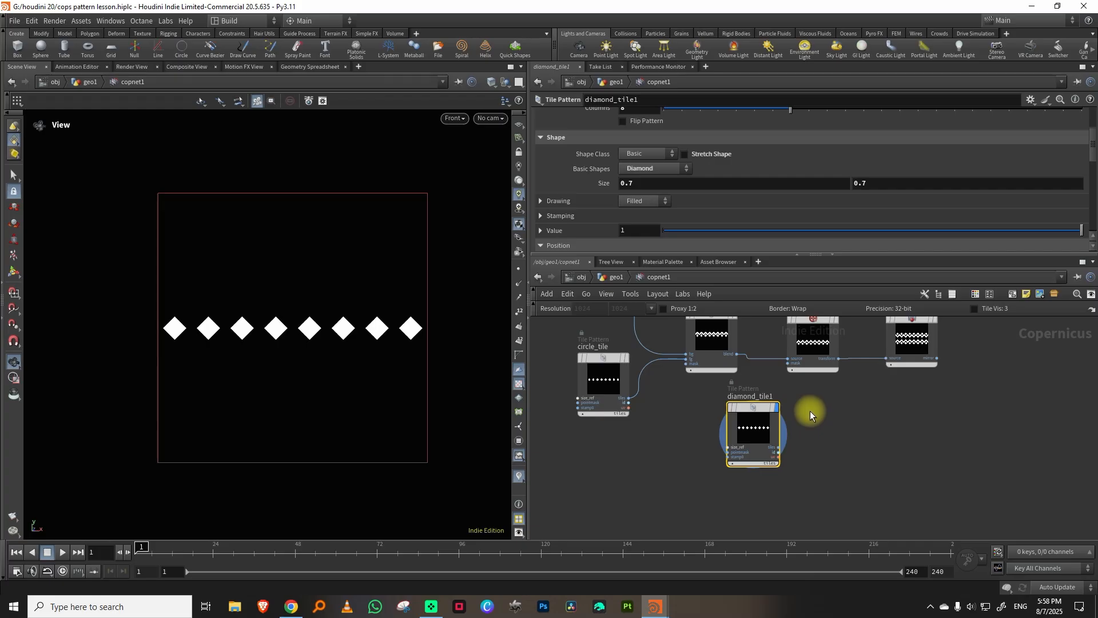
Add an SDF Shape node below circle_tile and display it.
{"action": "middle_click_drag", "start_coordinate": [661, 429], "coordinate": [750, 400]}
{"action": "key", "text": "Tab"}
{"action": "type", "text": "sdf"}
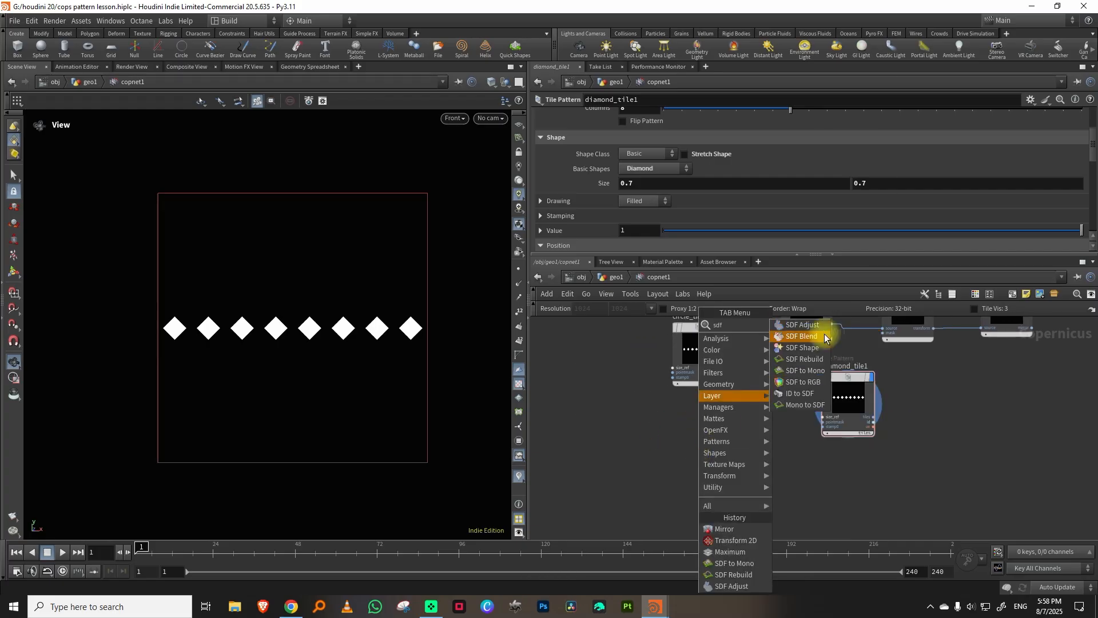
{"action": "left_click", "coordinate": [812, 348]}
{"action": "left_click", "coordinate": [692, 415]}
{"action": "right_click", "coordinate": [693, 412]}
{"action": "key", "text": "Escape"}
{"action": "left_click", "coordinate": [689, 428]}
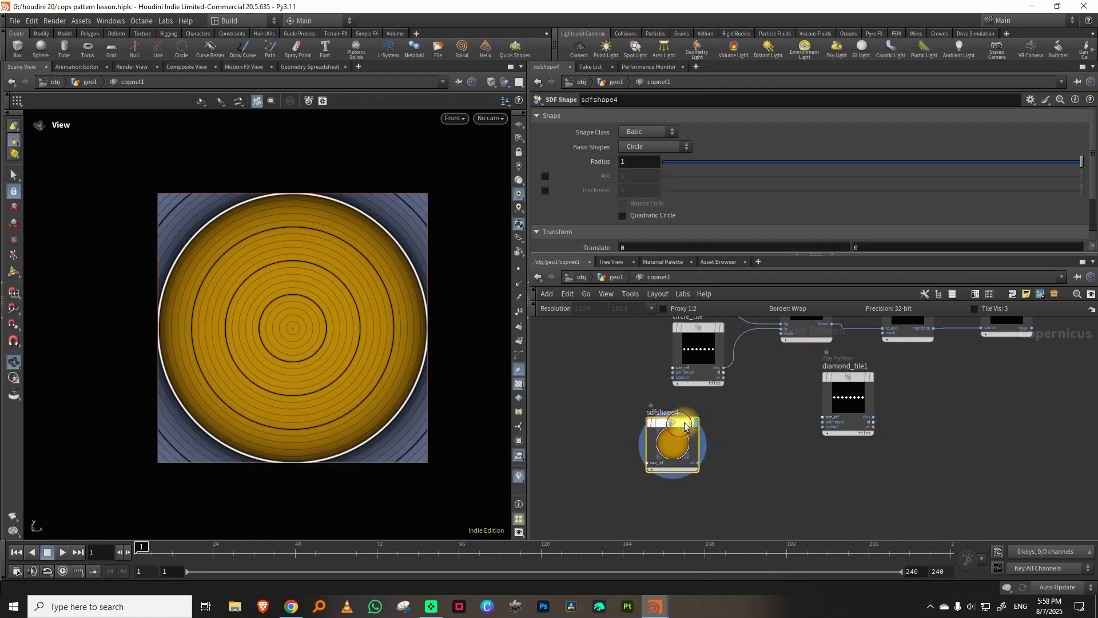
Set the new SDF shape to Diamond with a Size of 0.5 by 0.5.
{"action": "left_click", "coordinate": [650, 146]}
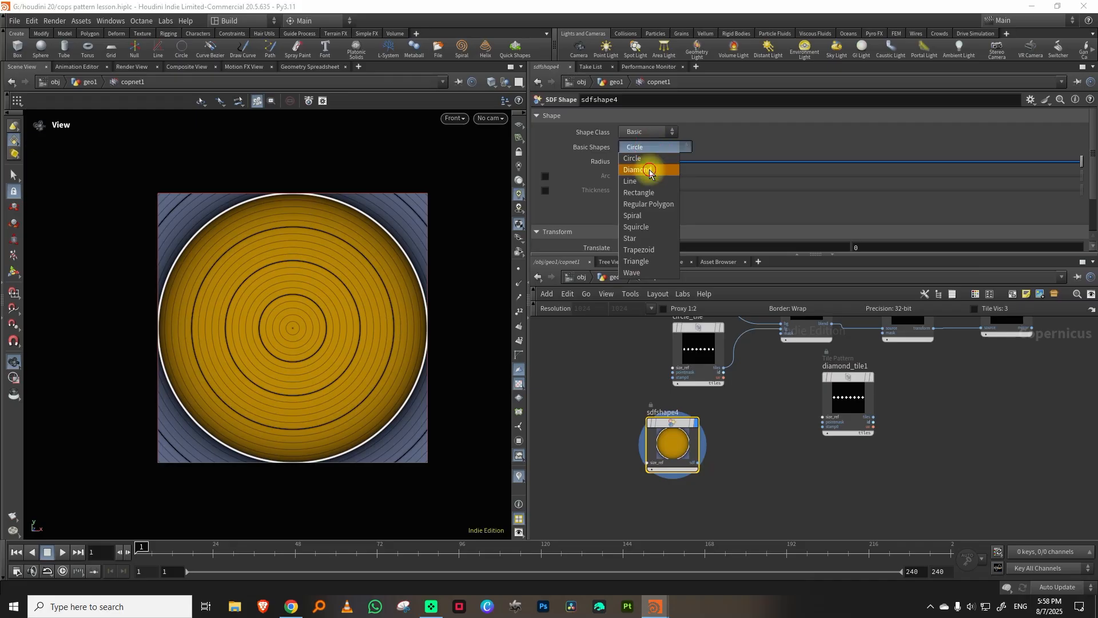
{"action": "left_click", "coordinate": [648, 206]}
{"action": "left_click_drag", "start_coordinate": [599, 160], "coordinate": [559, 161]}
Add an SDF Adjust node after sdfshape4 and set its Iso Offset to 0.071 to round the diamond's corners.
{"action": "key", "text": "Tab"}
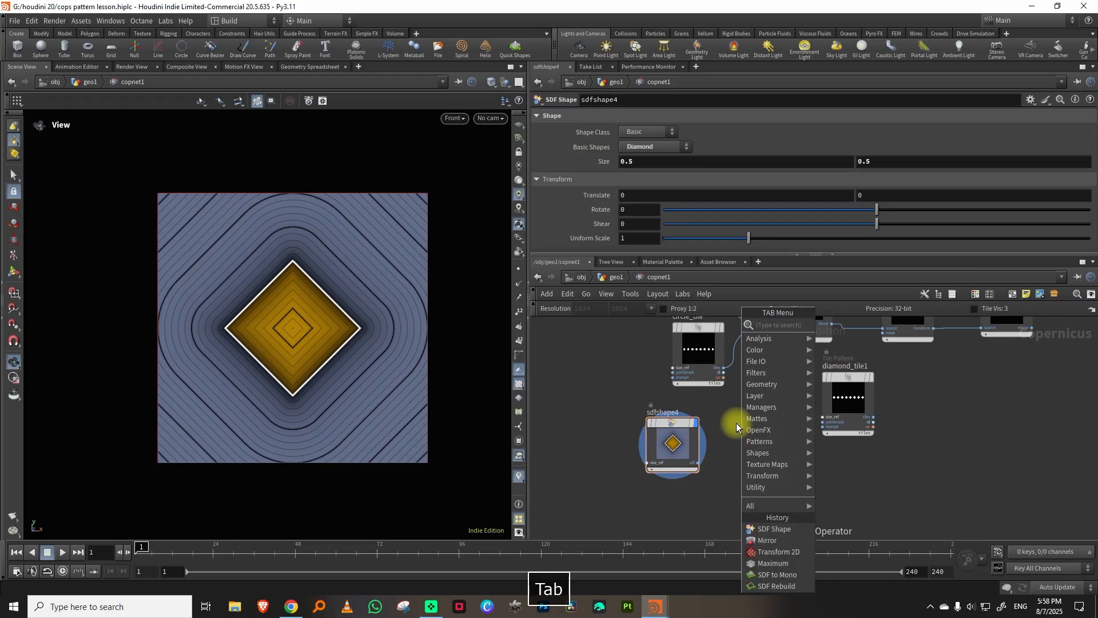
{"action": "type", "text": "sdf"}
{"action": "left_click", "coordinate": [864, 324]}
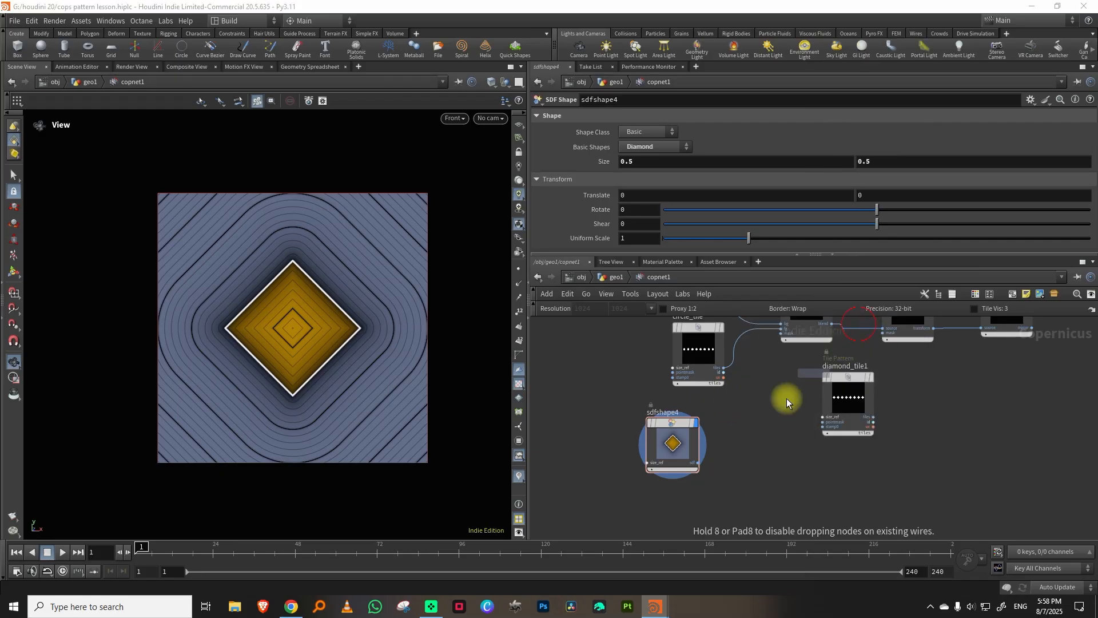
{"action": "left_click", "coordinate": [766, 438]}
{"action": "left_click_drag", "start_coordinate": [667, 437], "coordinate": [633, 436]}
{"action": "left_click_drag", "start_coordinate": [773, 440], "coordinate": [733, 429]}
{"action": "left_click_drag", "start_coordinate": [876, 115], "coordinate": [892, 114]}
{"action": "left_click_drag", "start_coordinate": [672, 406], "coordinate": [646, 429]}
Add an SDF to Mono node after sdfadjust3, feed it into diamond_tile1's stamp input and display the tile pattern.
{"action": "left_click", "coordinate": [726, 450]}
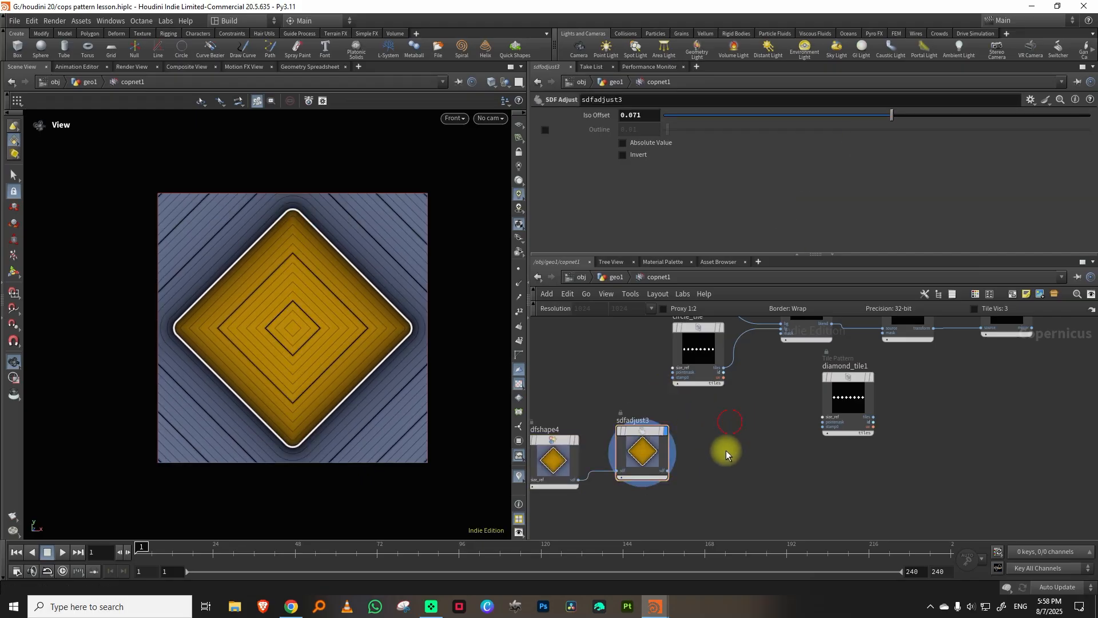
{"action": "key", "text": "Tab"}
{"action": "type", "text": "sdft"}
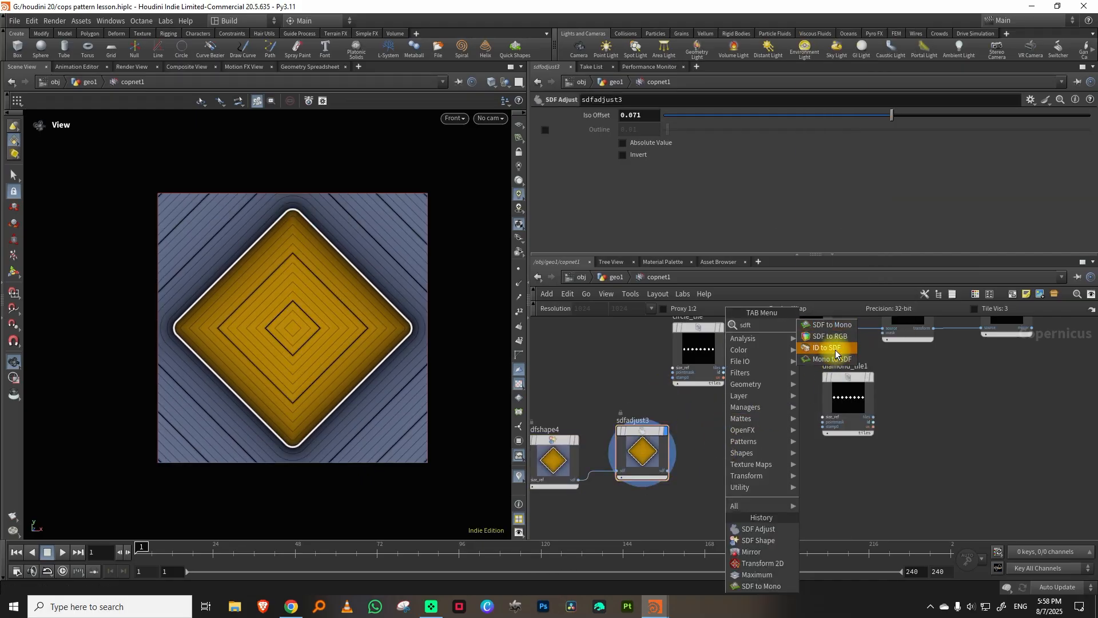
{"action": "left_click", "coordinate": [833, 324]}
{"action": "left_click", "coordinate": [741, 452]}
{"action": "left_click", "coordinate": [764, 464]}
{"action": "left_click", "coordinate": [823, 426]}
{"action": "left_click", "coordinate": [870, 378]}
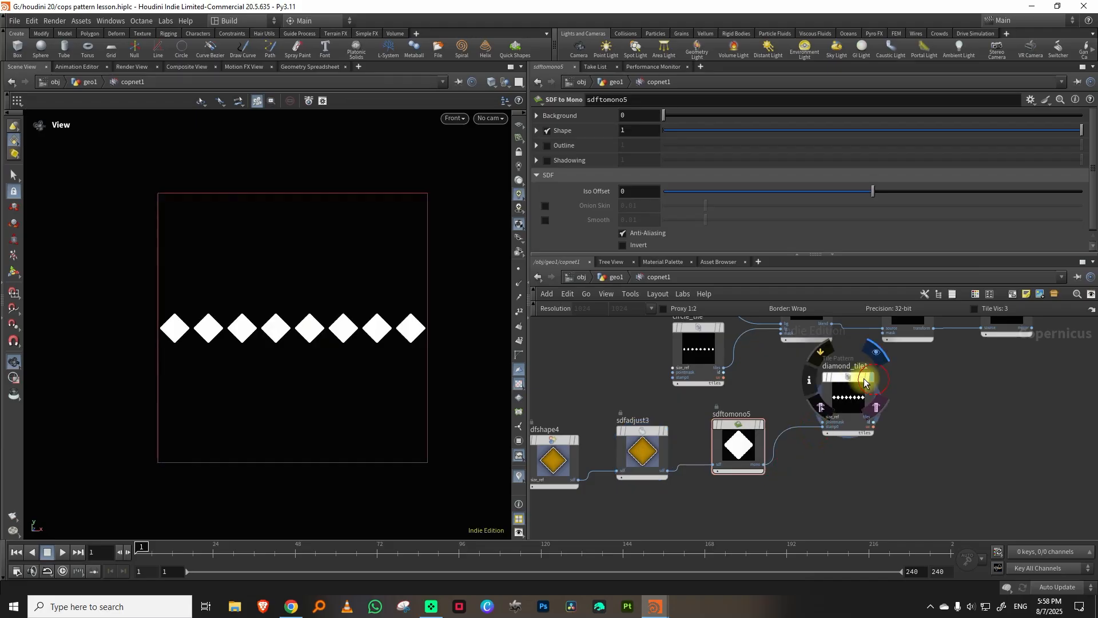
Set sdfadjust3's Iso Offset to 0.095 to round the tiled diamonds further.
{"action": "left_click", "coordinate": [855, 393]}
{"action": "left_click", "coordinate": [636, 434]}
{"action": "left_click_drag", "start_coordinate": [875, 112], "coordinate": [897, 116]}
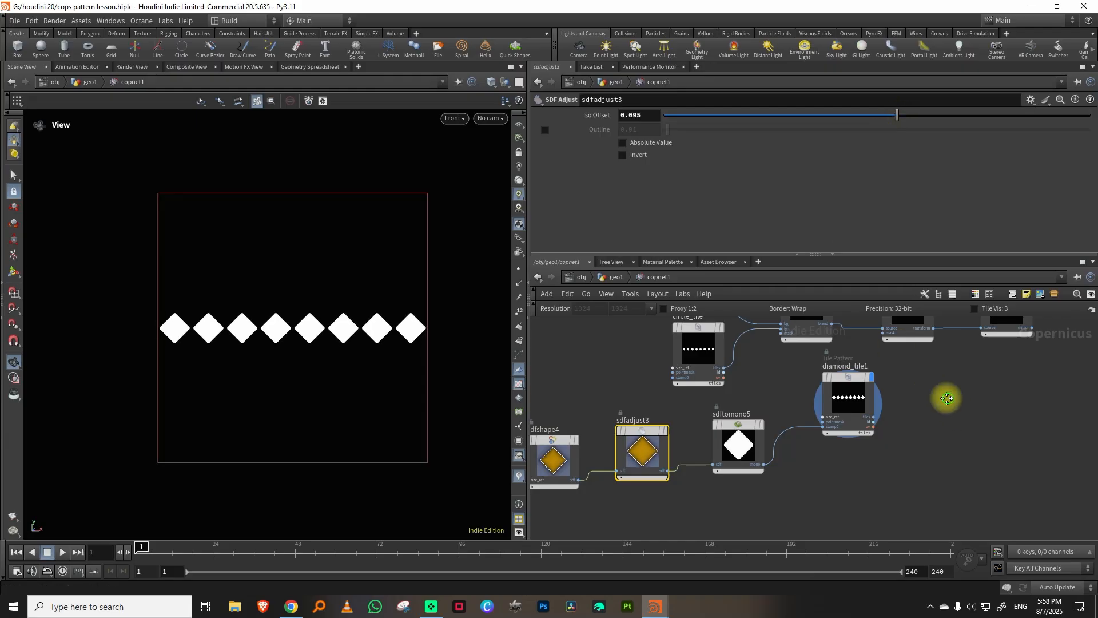
Add a Maximum blend node beyond mirror3.
{"action": "middle_click_drag", "start_coordinate": [947, 399], "coordinate": [923, 425]}
{"action": "left_click", "coordinate": [842, 420]}
{"action": "middle_click_drag", "start_coordinate": [1001, 409], "coordinate": [893, 443]}
{"action": "key", "text": "Tab"}
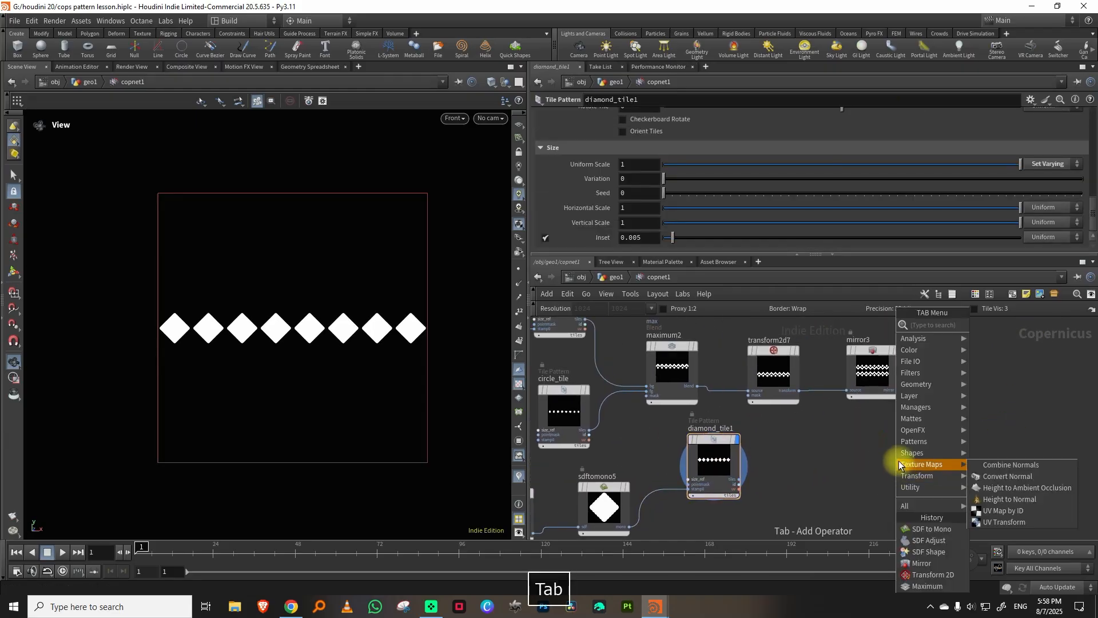
{"action": "mouse_move", "coordinate": [898, 458]}
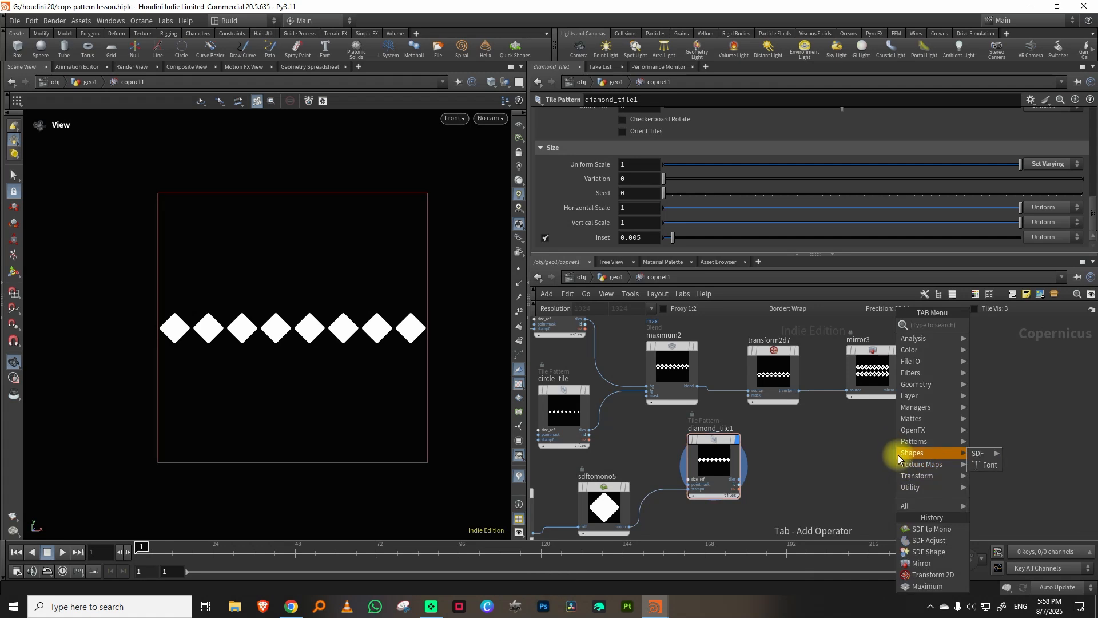
{"action": "type", "text": "max"}
{"action": "left_click", "coordinate": [1016, 326]}
{"action": "left_click", "coordinate": [988, 388]}
Connect mirror3 to maximum3's background and diamond_tile1 to its foreground, and display the blend.
{"action": "left_click", "coordinate": [897, 390]}
{"action": "left_click", "coordinate": [965, 426]}
{"action": "left_click", "coordinate": [740, 480]}
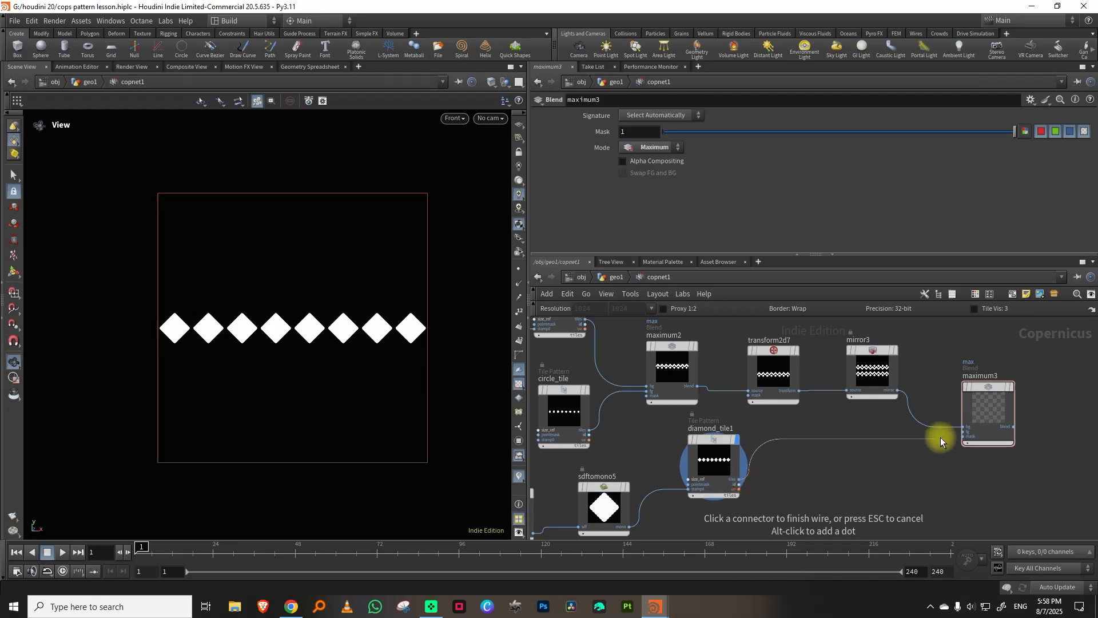
{"action": "left_click", "coordinate": [962, 432]}
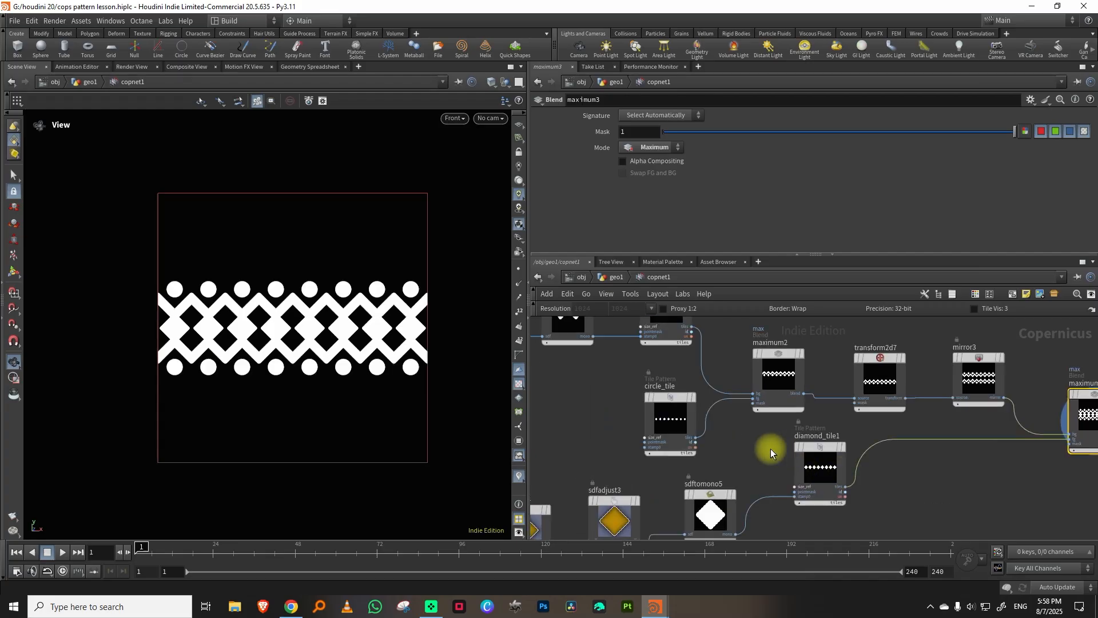
{"action": "left_click", "coordinate": [821, 456]}
Set diamond_tile1's Row Offset to 0.128 so the diamonds sit in the gaps between the mirrored zigzags.
{"action": "middle_click_drag", "start_coordinate": [766, 449], "coordinate": [791, 440]}
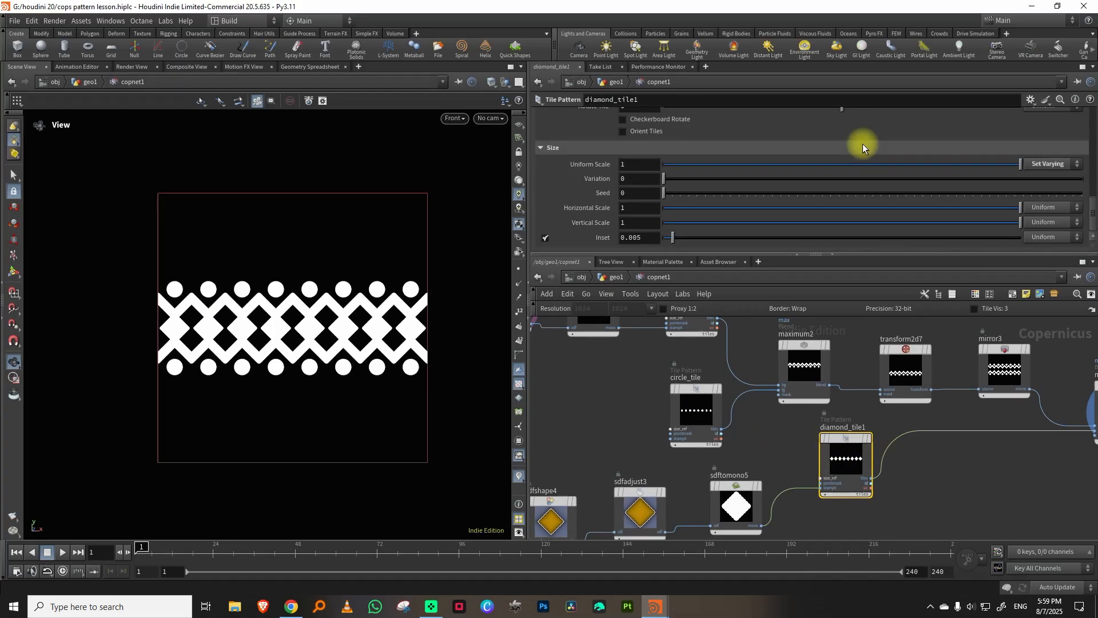
{"action": "scroll", "coordinate": [1093, 201], "scroll_direction": "up", "scroll_amount": 1}
{"action": "scroll", "coordinate": [1089, 189], "scroll_direction": "up", "scroll_amount": 5}
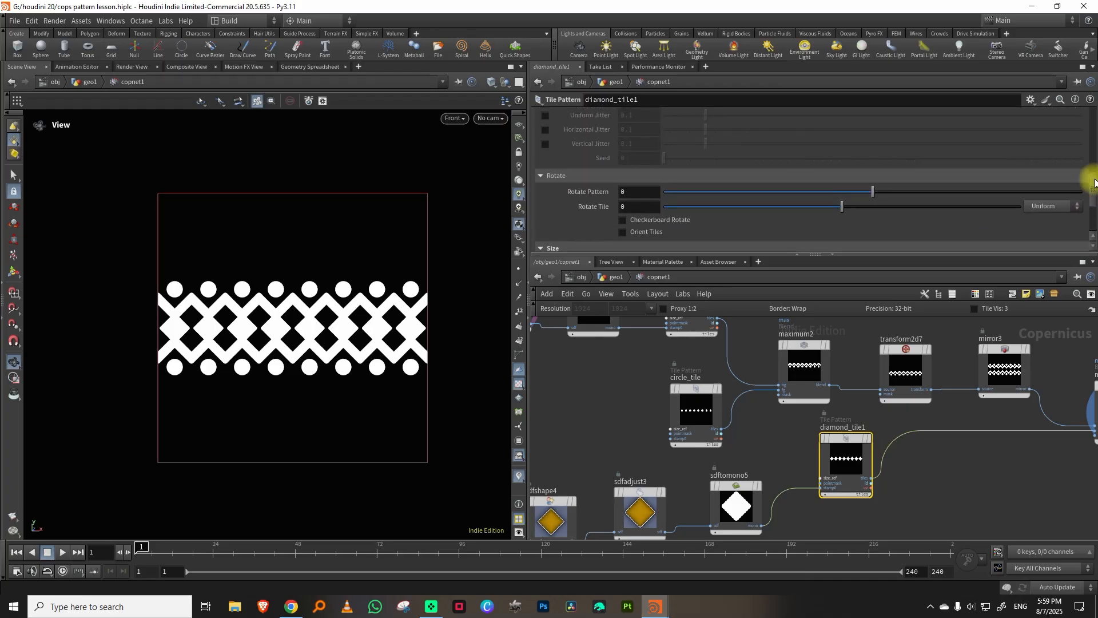
{"action": "left_click_drag", "start_coordinate": [874, 141], "coordinate": [887, 143]}
Shrink the tiled diamonds by setting diamond_tile1's Uniform Scale to 0.854.
{"action": "middle_click_drag", "start_coordinate": [531, 489], "coordinate": [613, 397]}
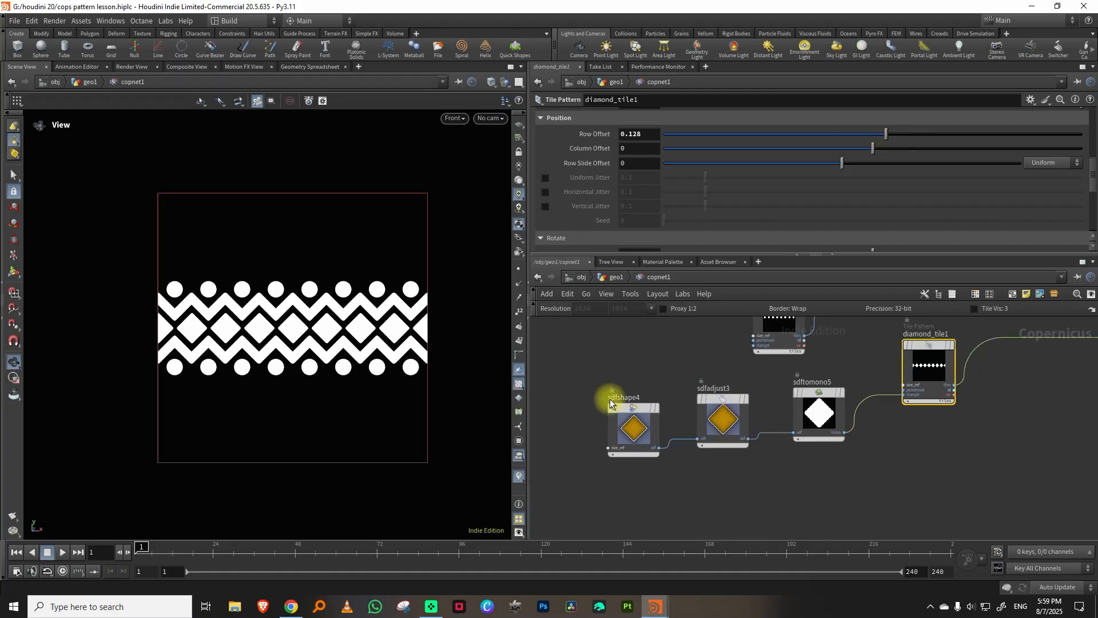
{"action": "scroll", "coordinate": [320, 318], "scroll_direction": "down", "scroll_amount": 3}
{"action": "scroll", "coordinate": [283, 347], "scroll_direction": "up", "scroll_amount": 3}
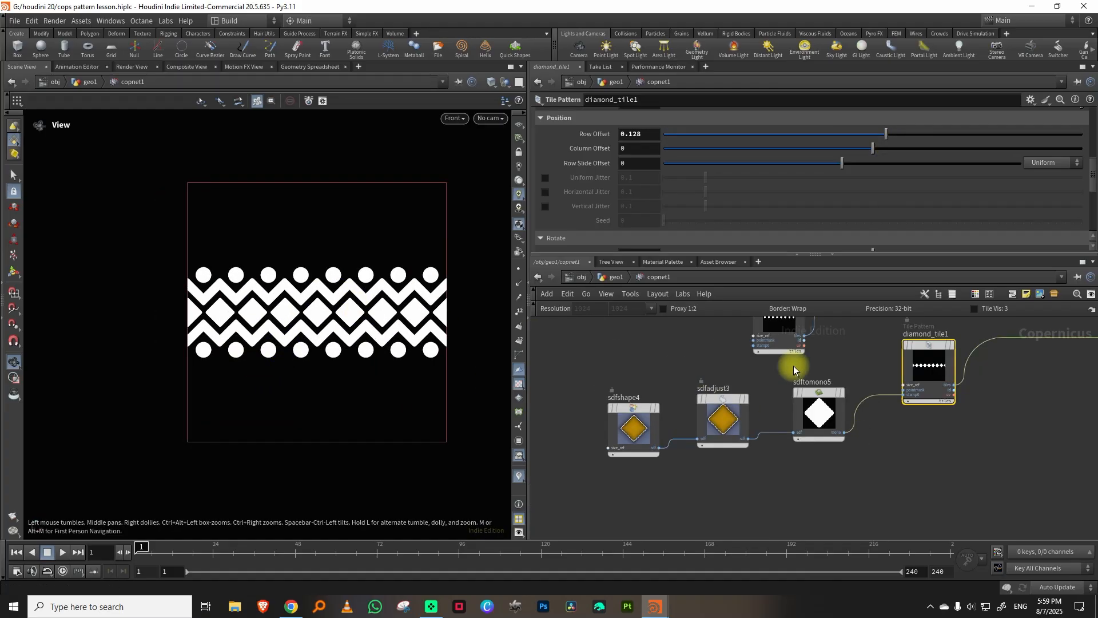
{"action": "left_click_drag", "start_coordinate": [1093, 172], "coordinate": [1081, 211]}
{"action": "left_click_drag", "start_coordinate": [1027, 165], "coordinate": [969, 166]}
Fine-tune the Iso Offset of sdfadjust2 in the chevron chain to adjust the zigzag thickness.
{"action": "scroll", "coordinate": [882, 466], "scroll_direction": "down", "scroll_amount": 5}
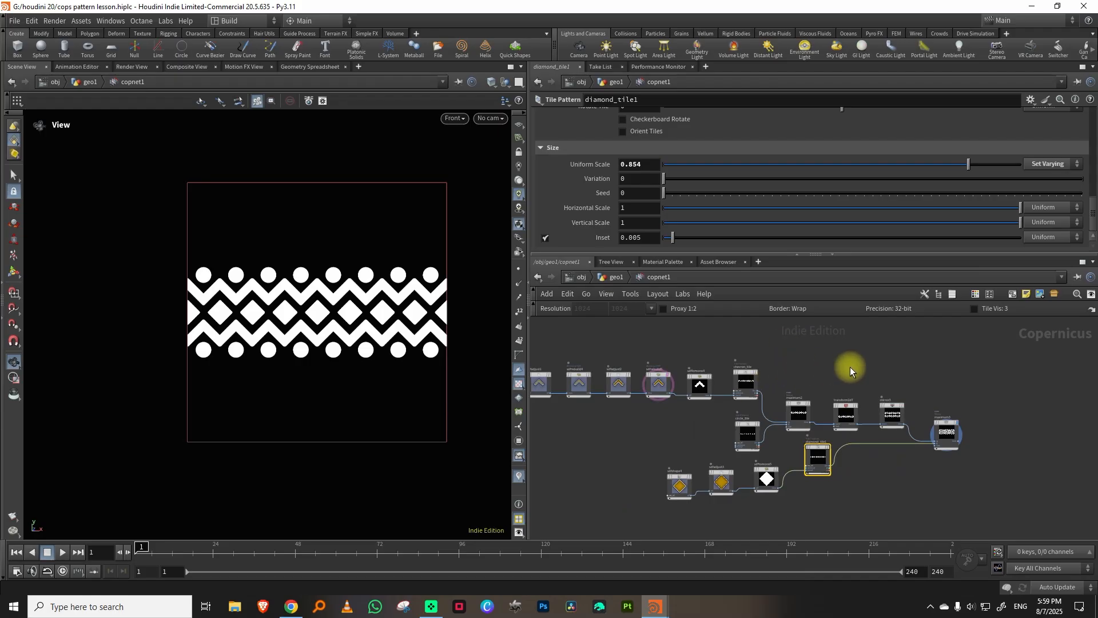
{"action": "scroll", "coordinate": [703, 353], "scroll_direction": "up", "scroll_amount": 5}
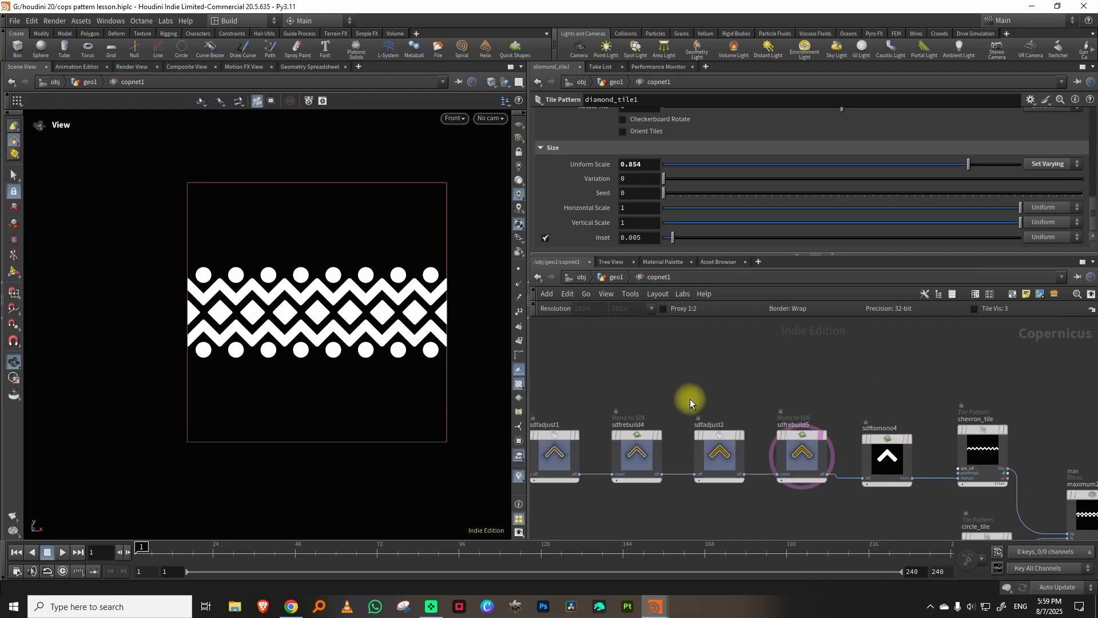
{"action": "left_click", "coordinate": [719, 453]}
{"action": "left_click_drag", "start_coordinate": [884, 117], "coordinate": [884, 118]}
{"action": "middle_click_drag", "start_coordinate": [968, 458], "coordinate": [903, 435]}
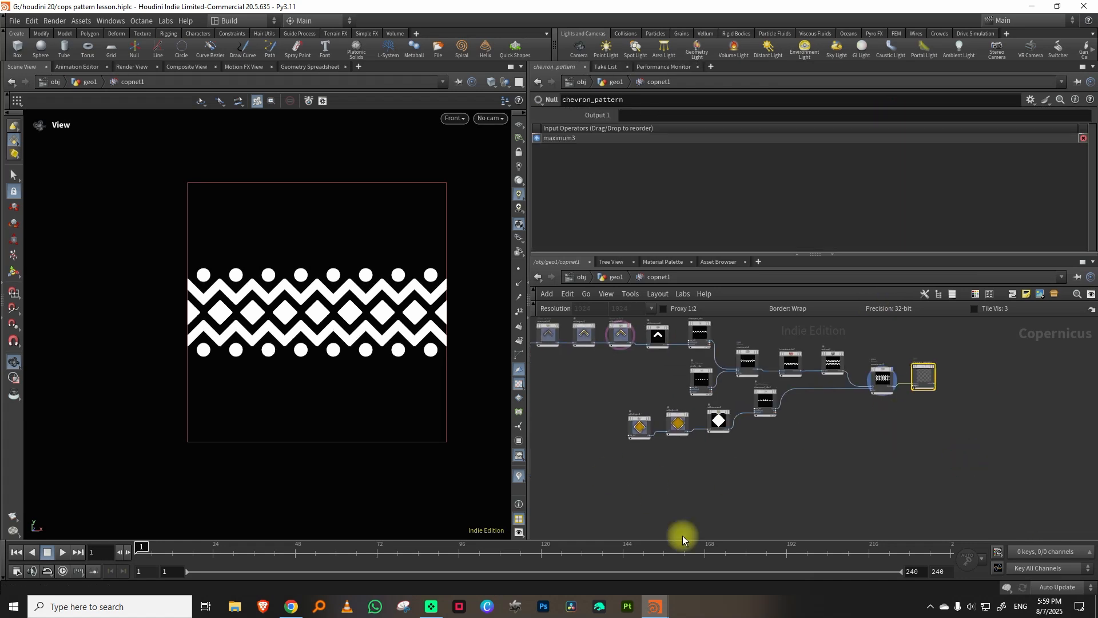
Switch to the Houdini window with cops pillar.hiplc to examine the finished pillar's ornament bands.
{"action": "mouse_move", "coordinate": [654, 606]}
{"action": "left_click", "coordinate": [706, 568]}
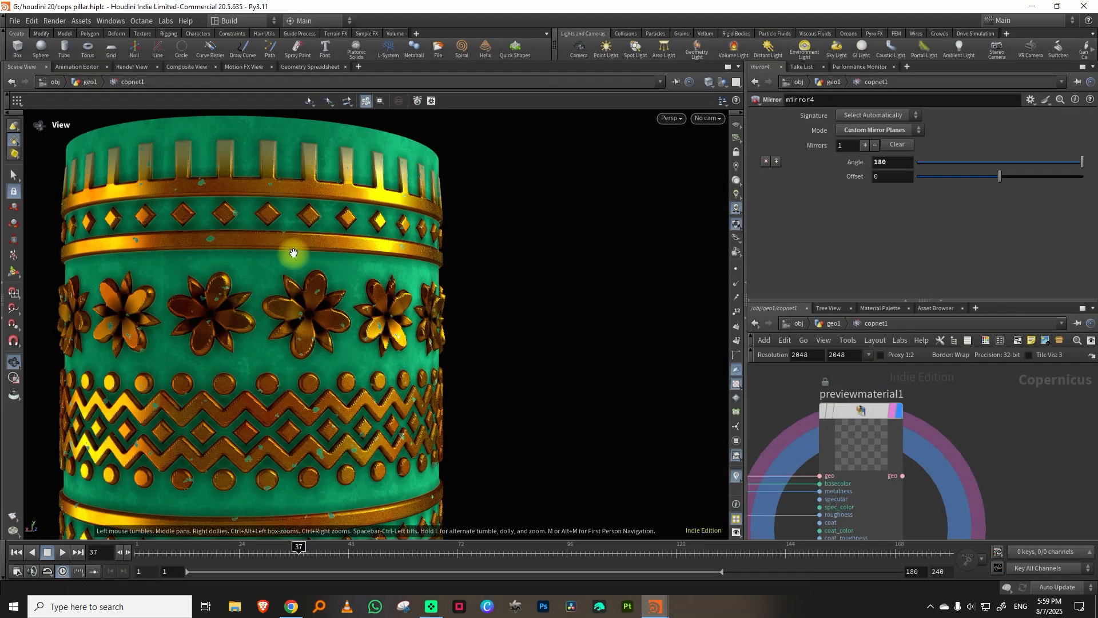
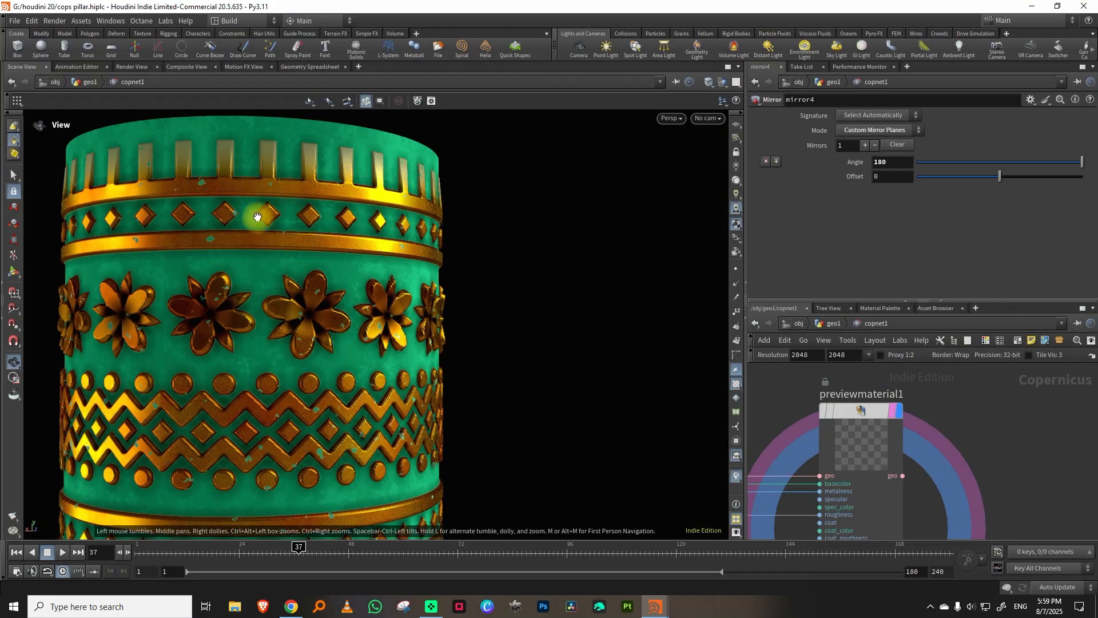
Return to cops pattern lesson.hiplc, duplicate the four-node diamond chain below the band network, and display the copied Tile Pattern.
{"action": "left_click", "coordinate": [1032, 8]}
{"action": "left_click_drag", "start_coordinate": [668, 449], "coordinate": [834, 383]}
{"action": "key", "text": "ctrl+c"}
{"action": "key", "text": "ctrl+v"}
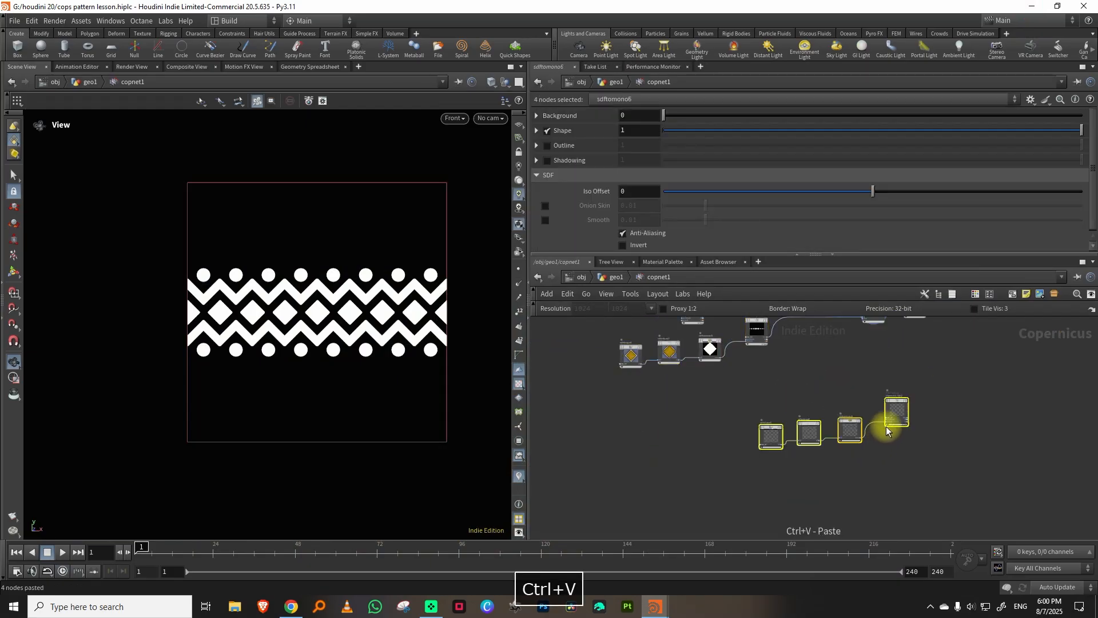
{"action": "left_click_drag", "start_coordinate": [892, 413], "coordinate": [839, 443]}
{"action": "scroll", "coordinate": [875, 437], "scroll_direction": "up", "scroll_amount": 5}
{"action": "left_click", "coordinate": [830, 422]}
{"action": "middle_click_drag", "start_coordinate": [867, 413], "coordinate": [921, 376]}
{"action": "middle_click_drag", "start_coordinate": [943, 412], "coordinate": [924, 375]}
Add an SDF Shape node below the copied diamond chain and shape it into a full-width, thin horizontal rectangle.
{"action": "key", "text": "Tab"}
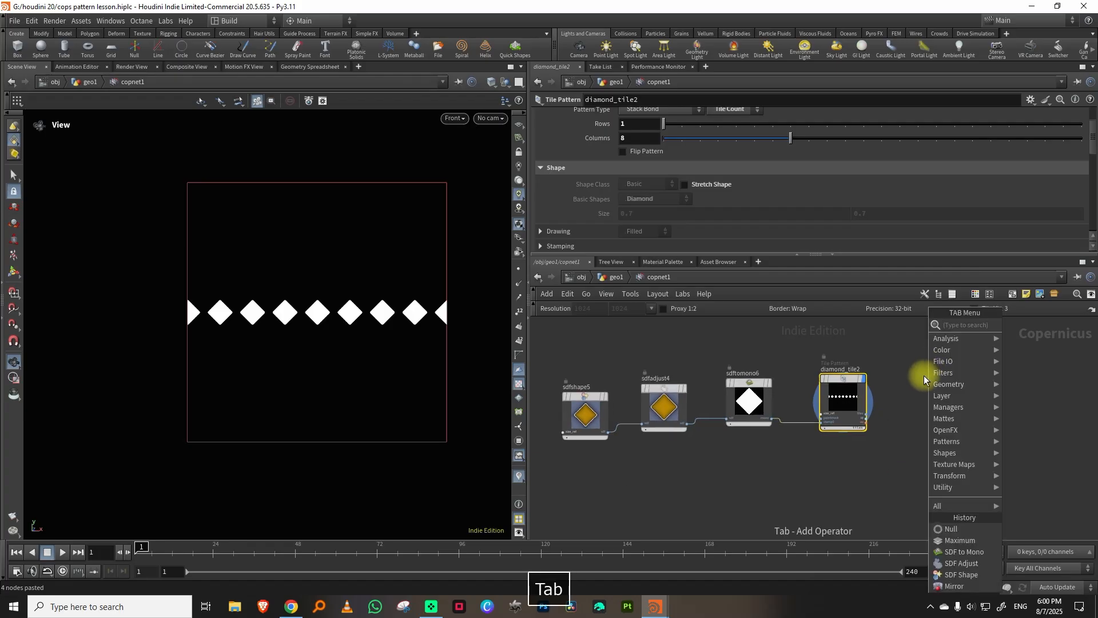
{"action": "type", "text": "sdf"}
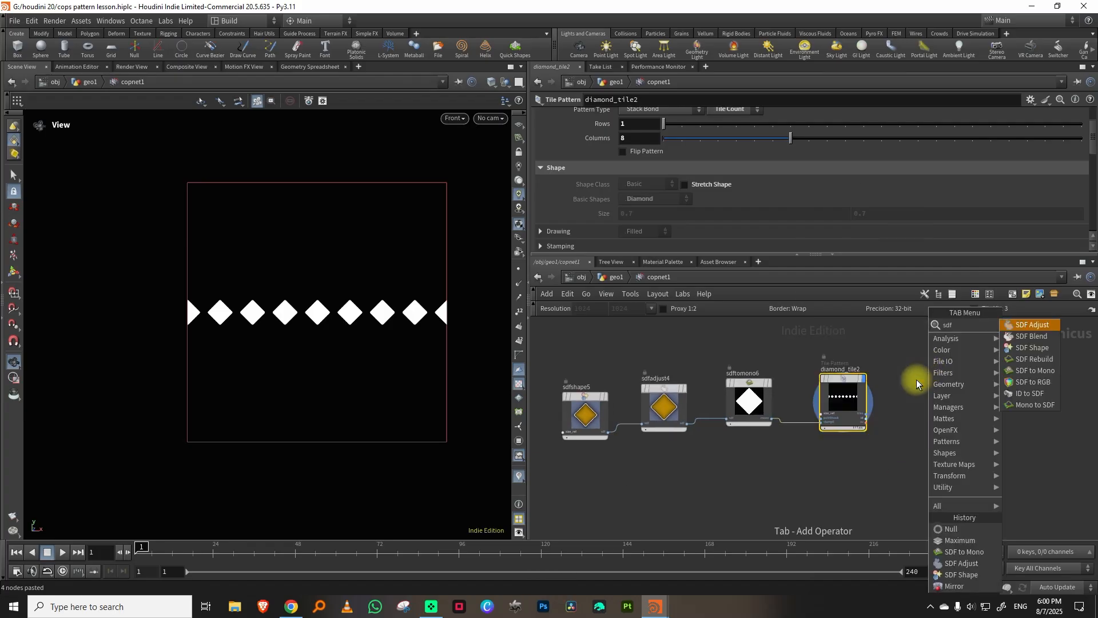
{"action": "left_click", "coordinate": [1039, 348]}
{"action": "left_click", "coordinate": [744, 506]}
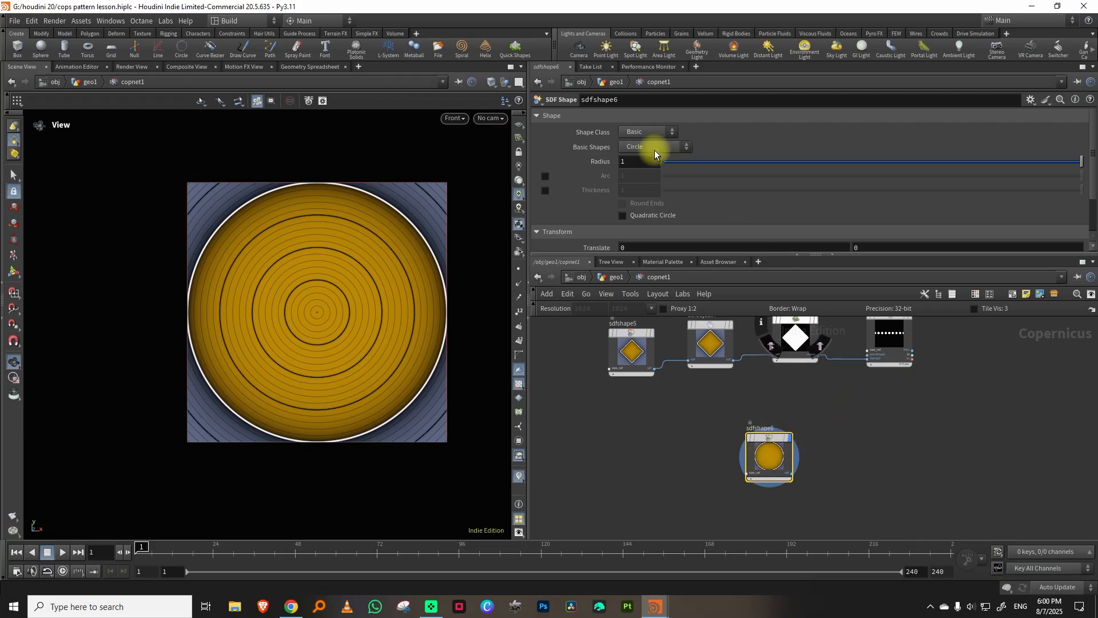
{"action": "middle_click_drag", "start_coordinate": [898, 163], "coordinate": [27, 352]}
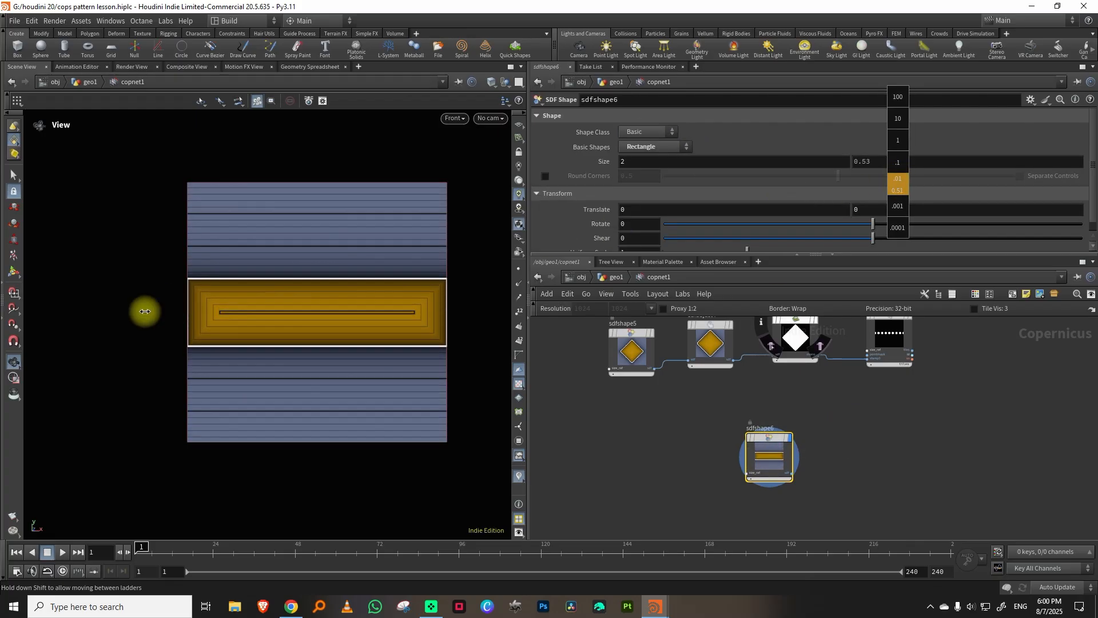
Duplicate the SDF to Mono node of the diamond chain and feed the rectangle's SDF Shape into the copy.
{"action": "middle_click_drag", "start_coordinate": [783, 368], "coordinate": [736, 378]}
{"action": "left_click", "coordinate": [737, 372]}
{"action": "key", "text": "ctrl+c"}
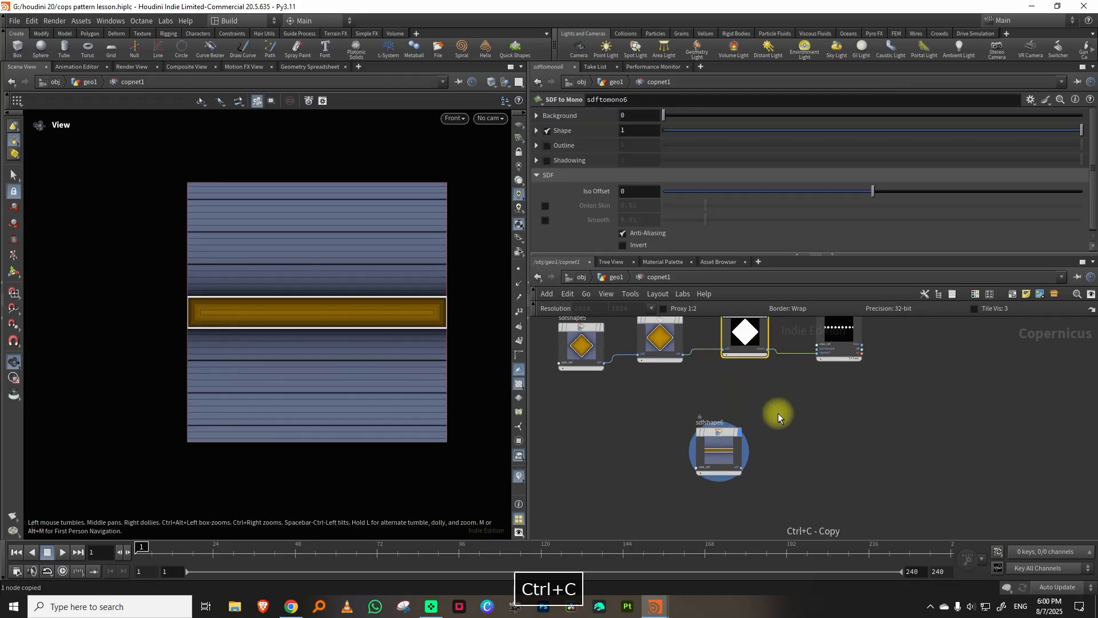
{"action": "key", "text": "ctrl+v"}
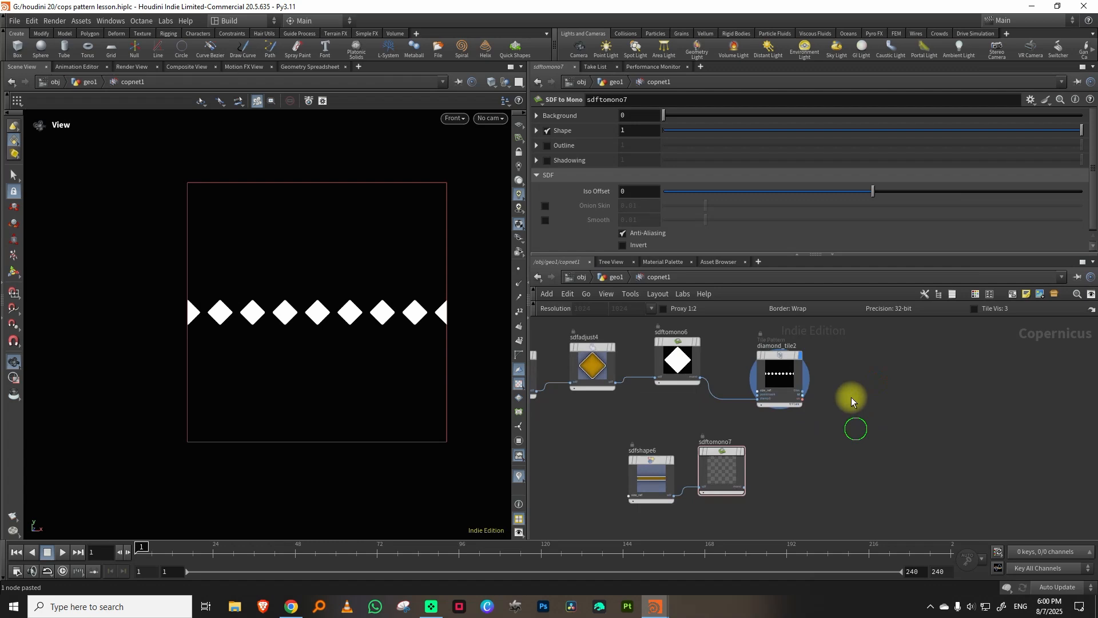
Add a Maximum node that combines diamond_tile2 with the white bar from sdftomono7, and display it.
{"action": "key", "text": "Tab"}
{"action": "type", "text": "max"}
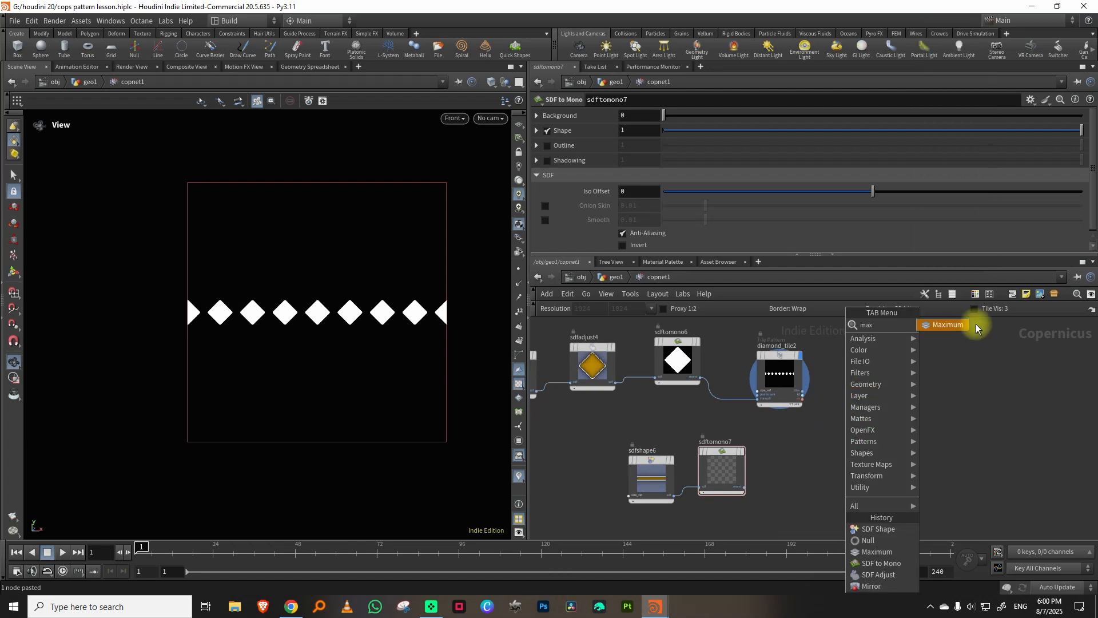
{"action": "left_click", "coordinate": [973, 326]}
{"action": "left_click", "coordinate": [904, 398]}
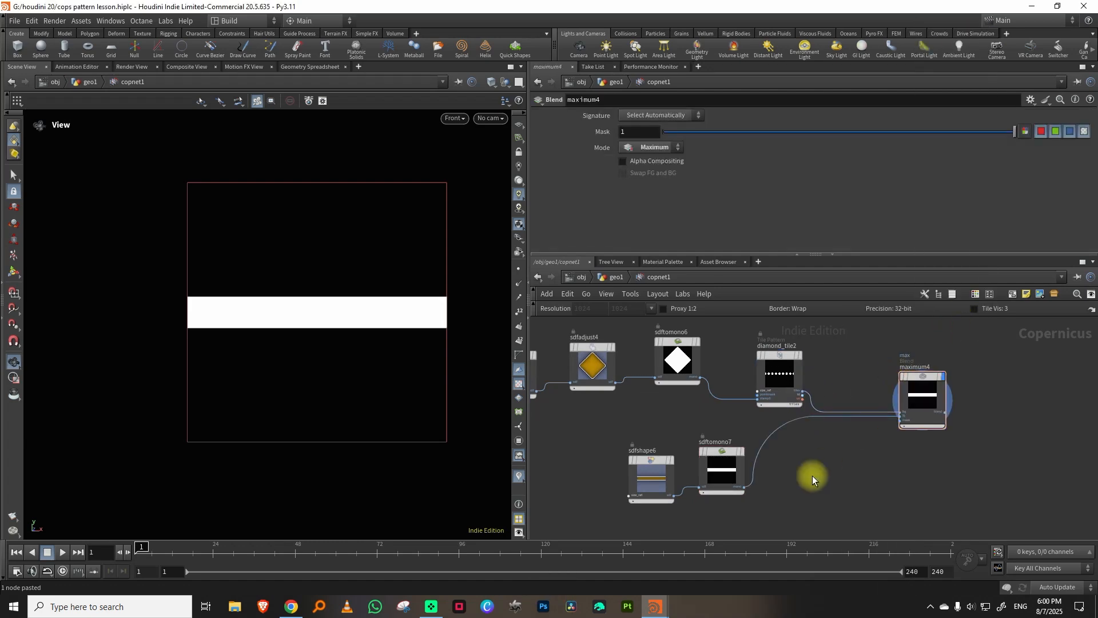
{"action": "middle_click_drag", "start_coordinate": [812, 475], "coordinate": [822, 438]}
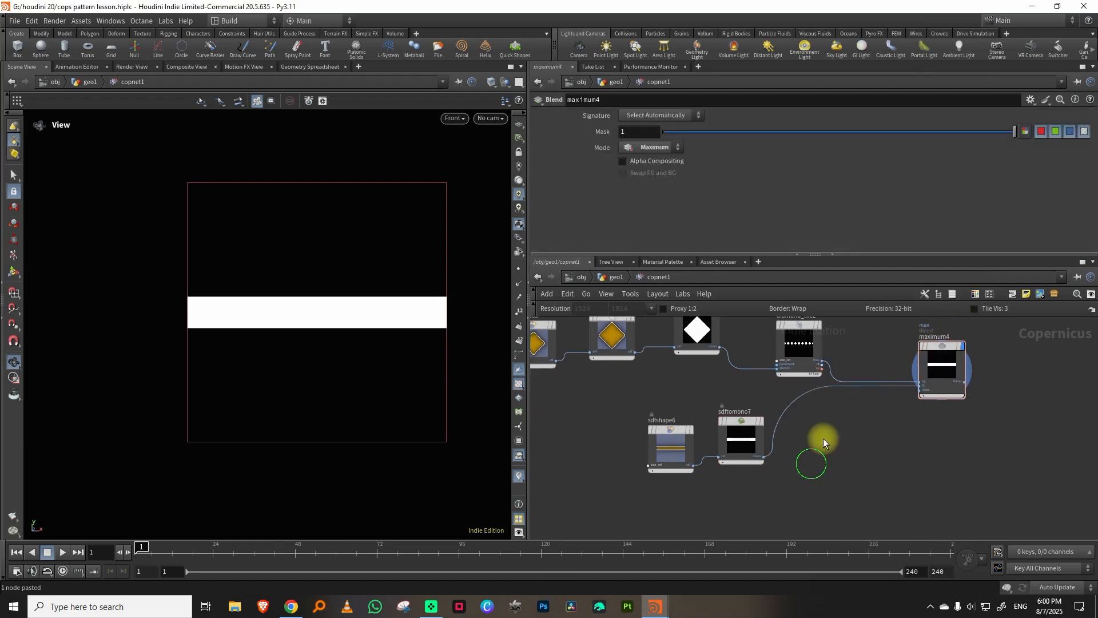
Insert a Transform 2D between sdftomono7 and the Maximum node, with Border set to Clamp and vertical Translate -0.26.
{"action": "key", "text": "Tab"}
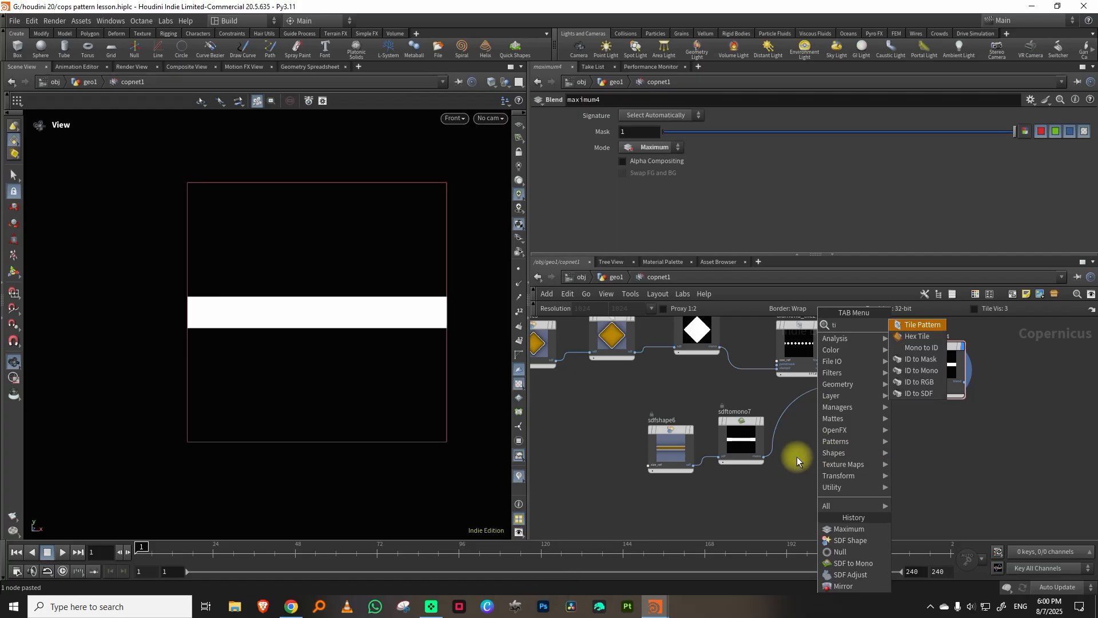
{"action": "key", "text": "Tab"}
{"action": "type", "text": "tr"}
{"action": "key", "text": "Return"}
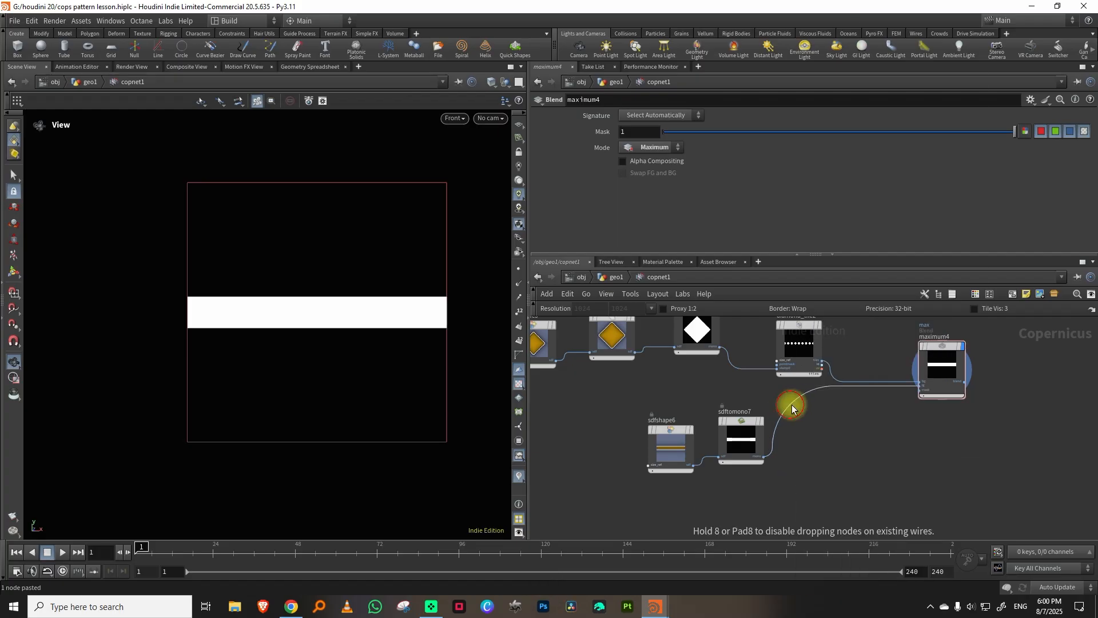
{"action": "left_click", "coordinate": [795, 406]}
{"action": "left_click_drag", "start_coordinate": [827, 403], "coordinate": [821, 415]}
{"action": "left_click", "coordinate": [646, 131]}
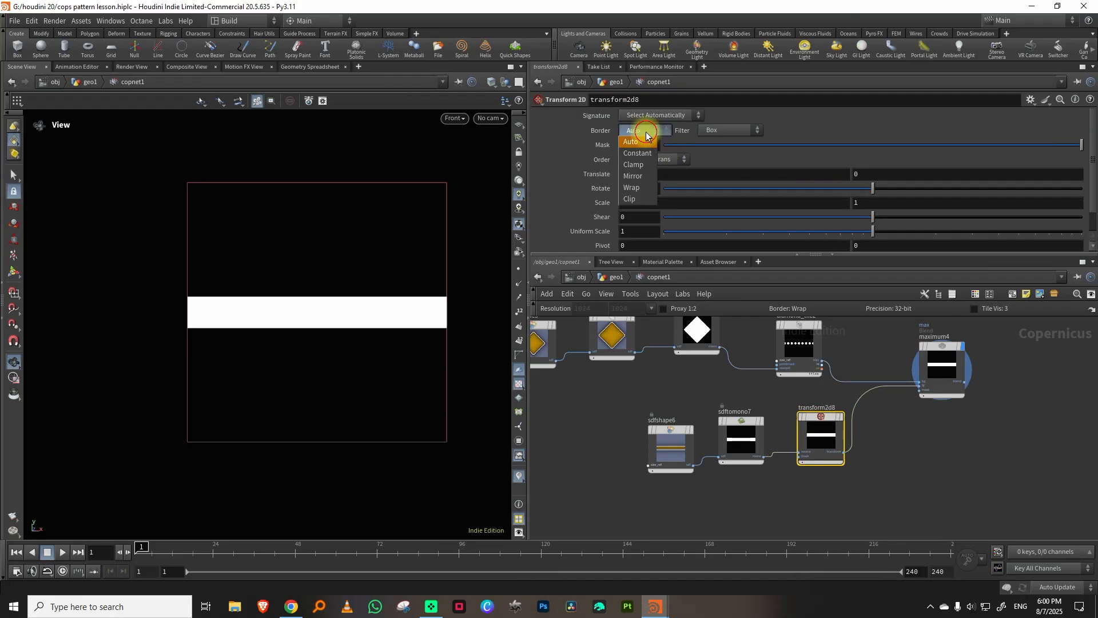
{"action": "left_click", "coordinate": [644, 168]}
{"action": "middle_click_drag", "start_coordinate": [876, 171], "coordinate": [833, 195]}
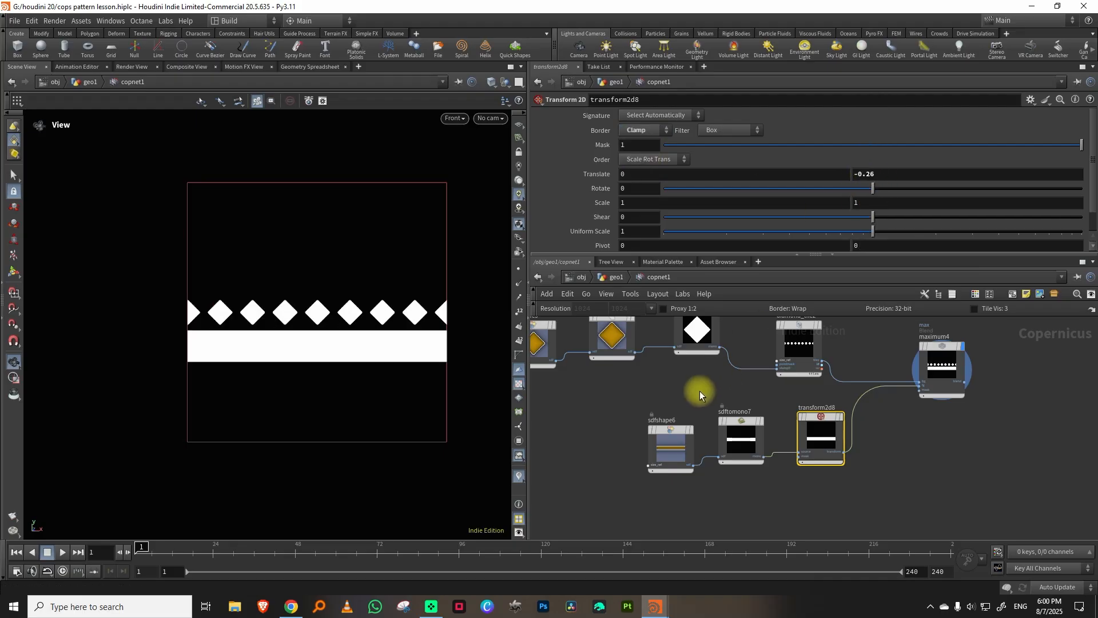
Make the rectangle in sdfshape6 thinner and set the bar's vertical Translate to -0.22.
{"action": "left_click", "coordinate": [672, 443]}
{"action": "middle_click_drag", "start_coordinate": [865, 161], "coordinate": [821, 184]}
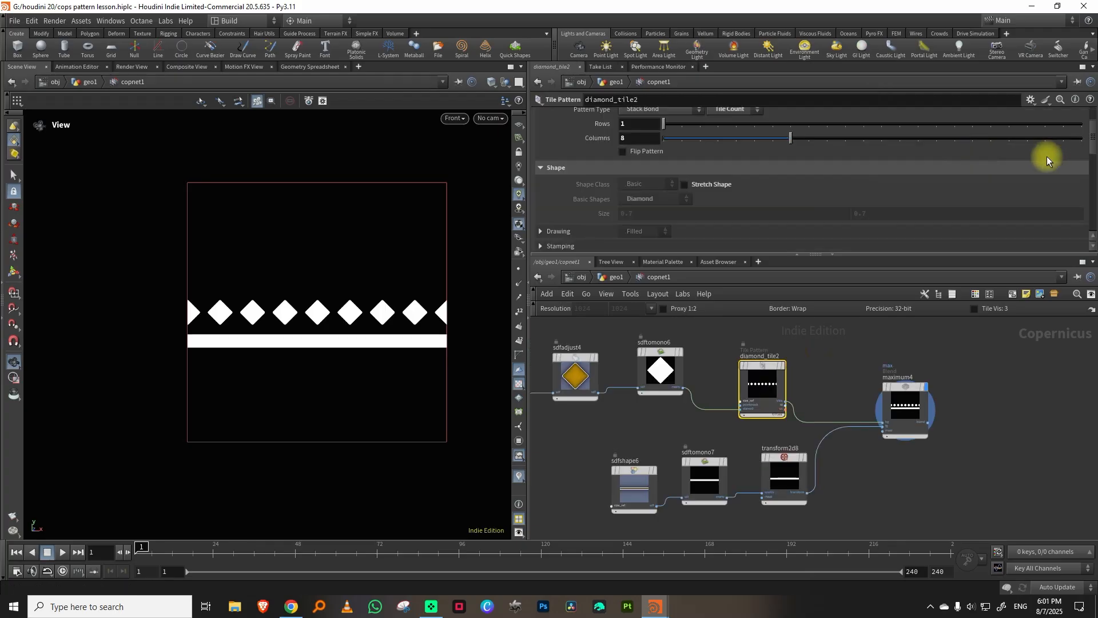
Reset diamond_tile2's Row Offset so eight whole diamonds fit the tile, and set its Uniform Scale to 0.795.
{"action": "left_click_drag", "start_coordinate": [1091, 151], "coordinate": [1093, 185]}
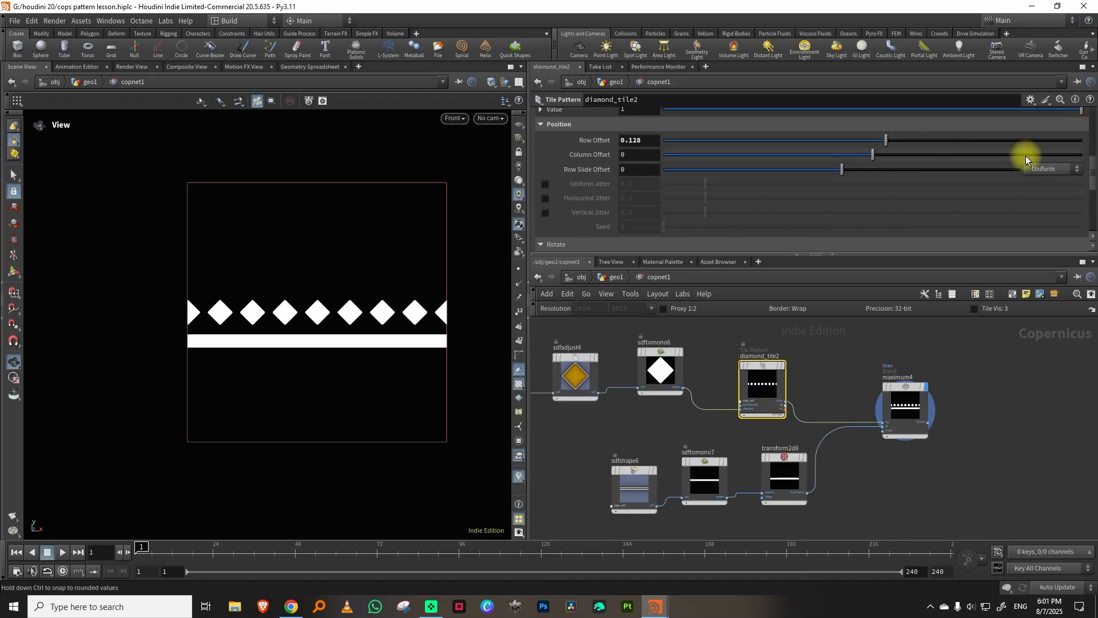
{"action": "scroll", "coordinate": [665, 191], "scroll_direction": "up", "scroll_amount": 3}
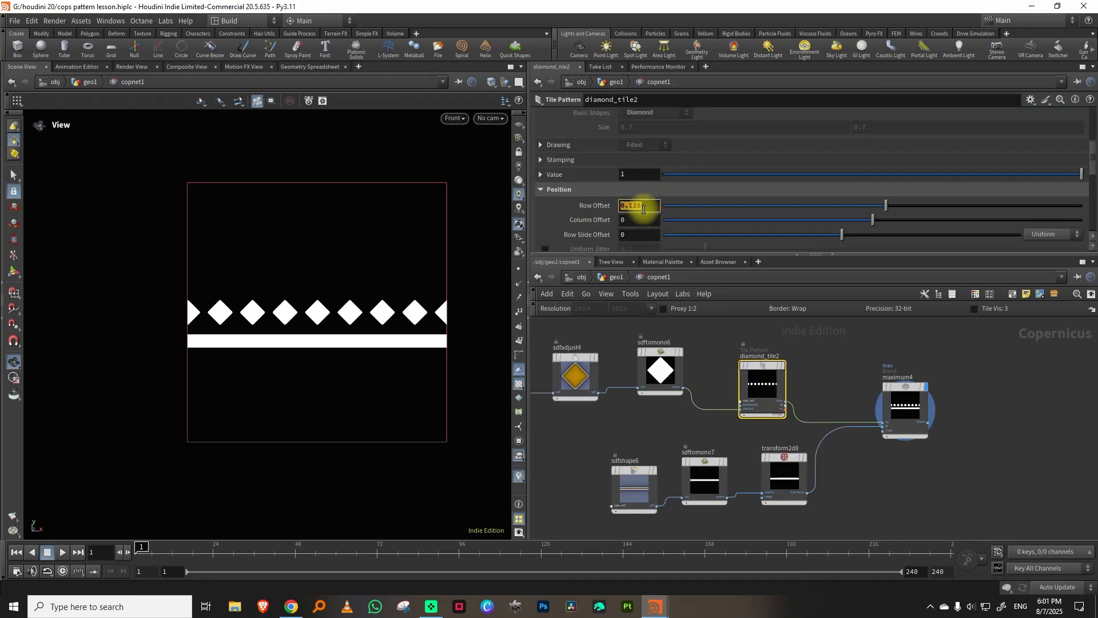
{"action": "left_click_drag", "start_coordinate": [1091, 156], "coordinate": [1090, 209]}
{"action": "left_click_drag", "start_coordinate": [1021, 206], "coordinate": [960, 211]}
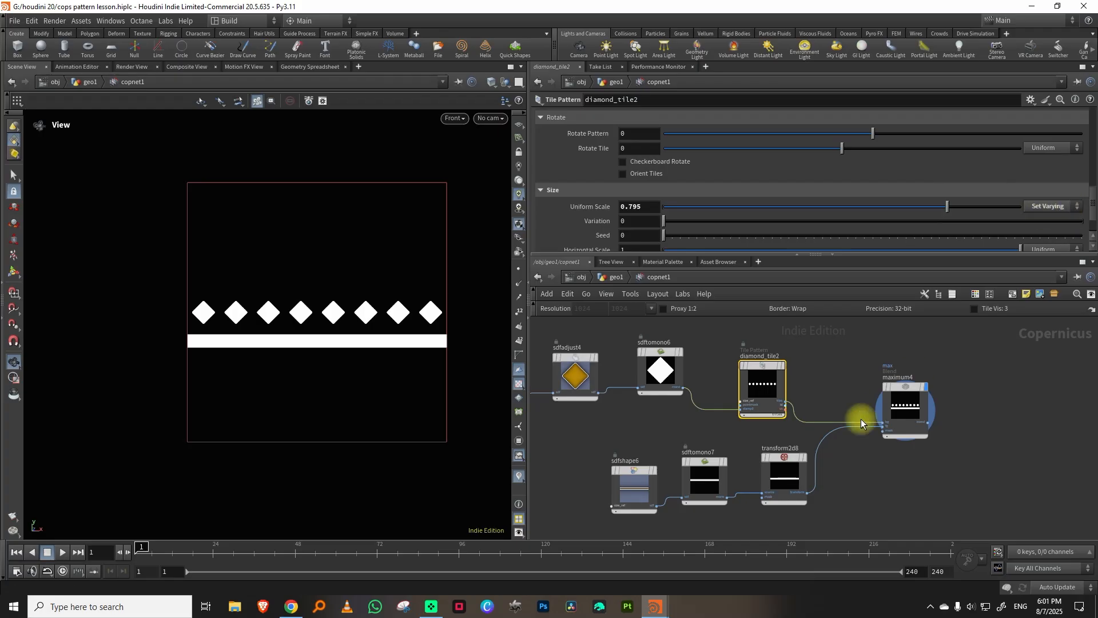
Stretch the bar horizontally in transform2d8 by setting its horizontal Scale to 1.04.
{"action": "middle_click_drag", "start_coordinate": [836, 501], "coordinate": [847, 455]}
{"action": "left_click_drag", "start_coordinate": [640, 495], "coordinate": [831, 401]}
{"action": "left_click_drag", "start_coordinate": [776, 435], "coordinate": [754, 426]}
{"action": "left_click", "coordinate": [835, 457]}
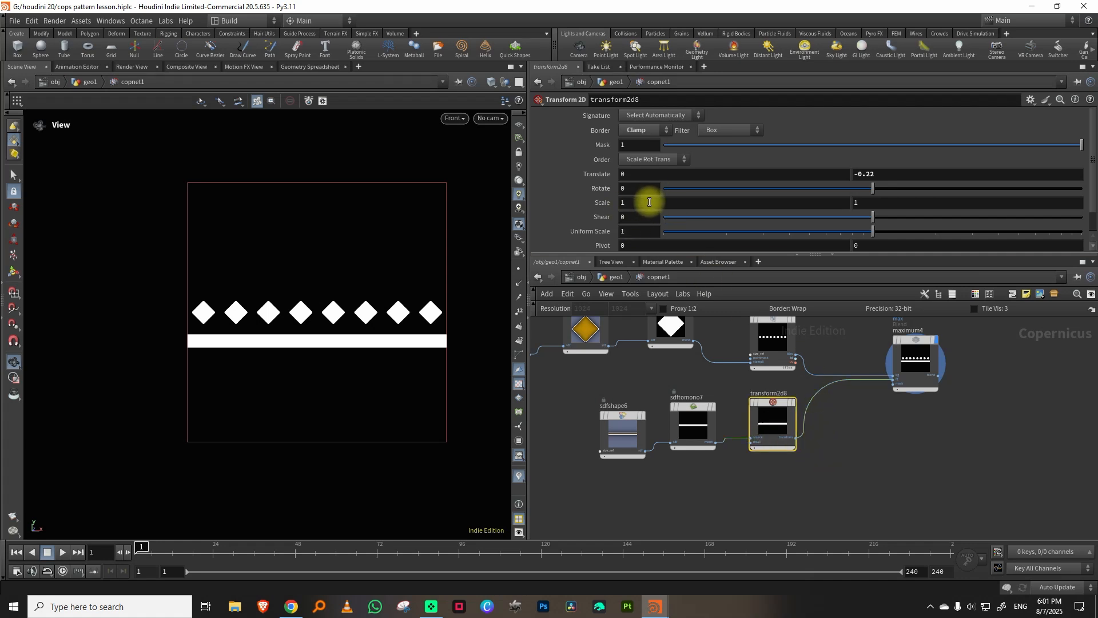
{"action": "middle_click_drag", "start_coordinate": [653, 200], "coordinate": [652, 215]}
{"action": "key", "text": "ctrl+z"}
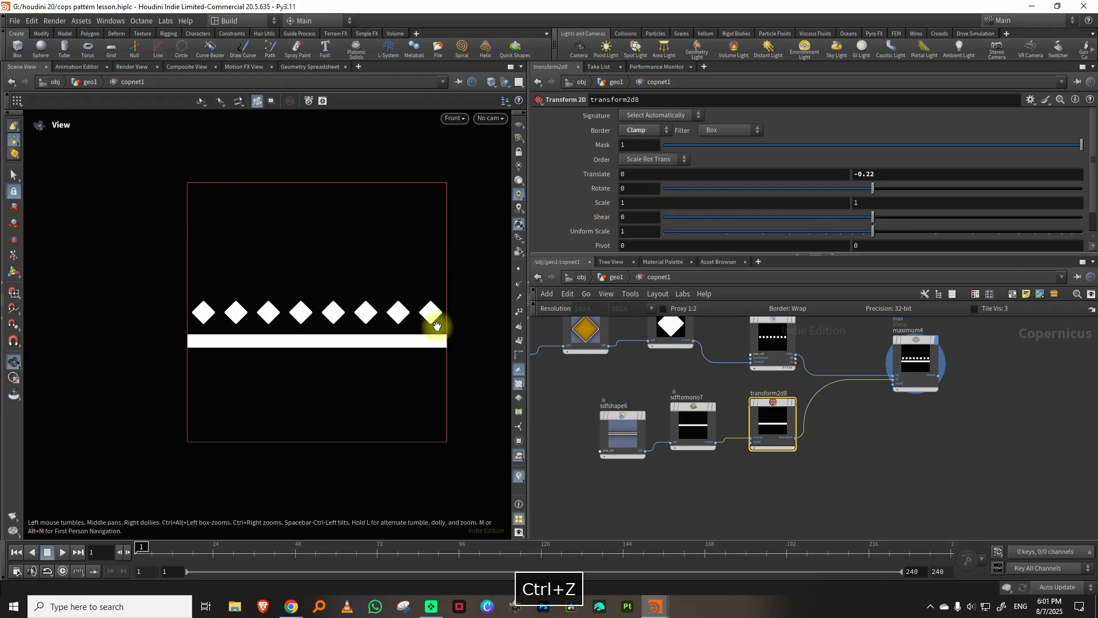
{"action": "scroll", "coordinate": [435, 314], "scroll_direction": "up", "scroll_amount": 3}
{"action": "middle_click_drag", "start_coordinate": [760, 204], "coordinate": [781, 223]}
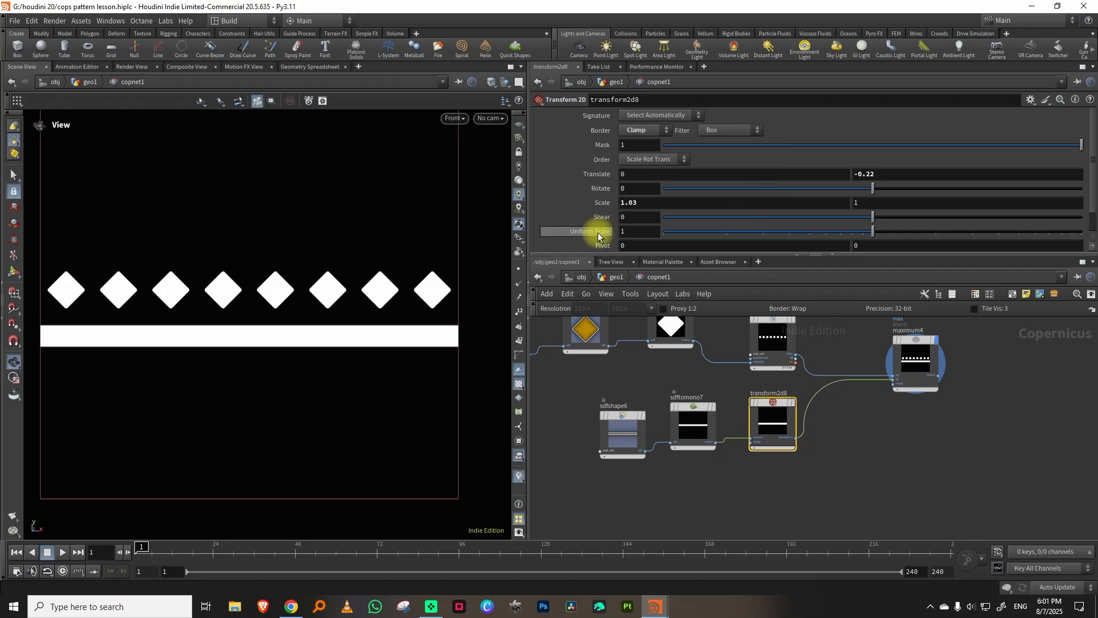
{"action": "middle_click_drag", "start_coordinate": [886, 201], "coordinate": [736, 225]}
{"action": "key", "text": "ctrl+z"}
{"action": "middle_click_drag", "start_coordinate": [663, 205], "coordinate": [696, 221]}
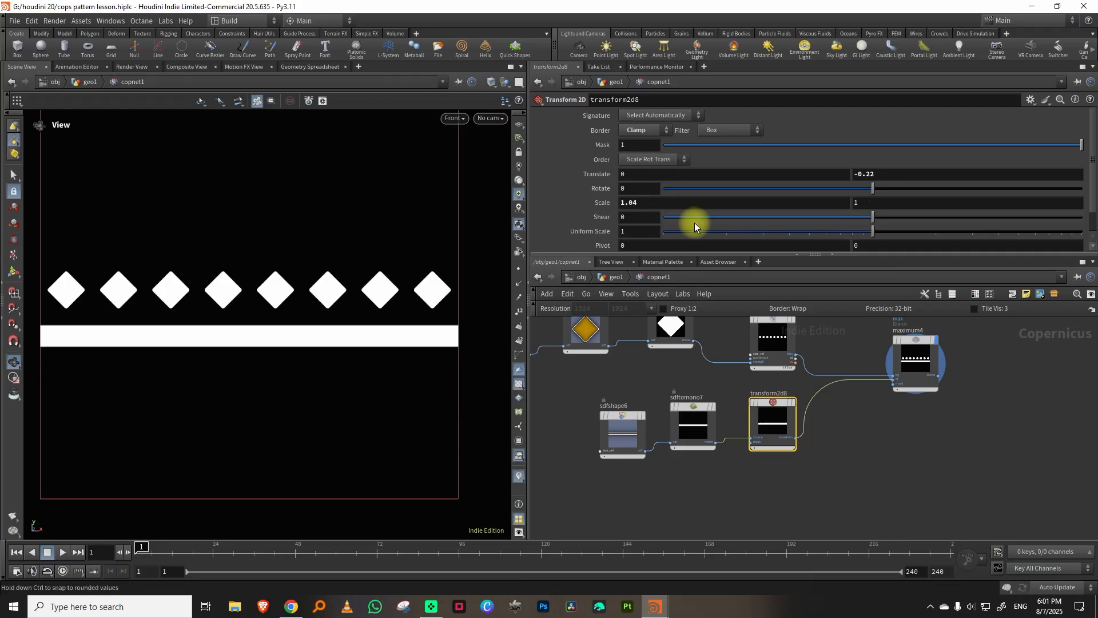
{"action": "scroll", "coordinate": [889, 450], "scroll_direction": "down", "scroll_amount": 3}
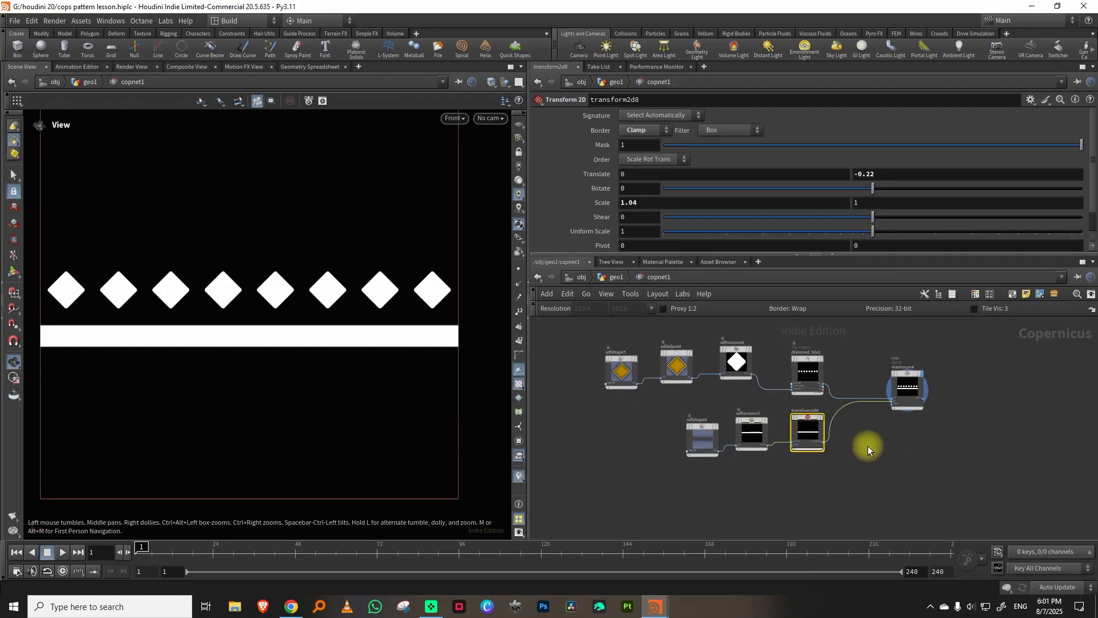
{"action": "middle_click_drag", "start_coordinate": [1038, 370], "coordinate": [882, 420]}
{"action": "scroll", "coordinate": [895, 430], "scroll_direction": "down", "scroll_amount": 3}
{"action": "scroll", "coordinate": [851, 426], "scroll_direction": "up", "scroll_amount": 3}
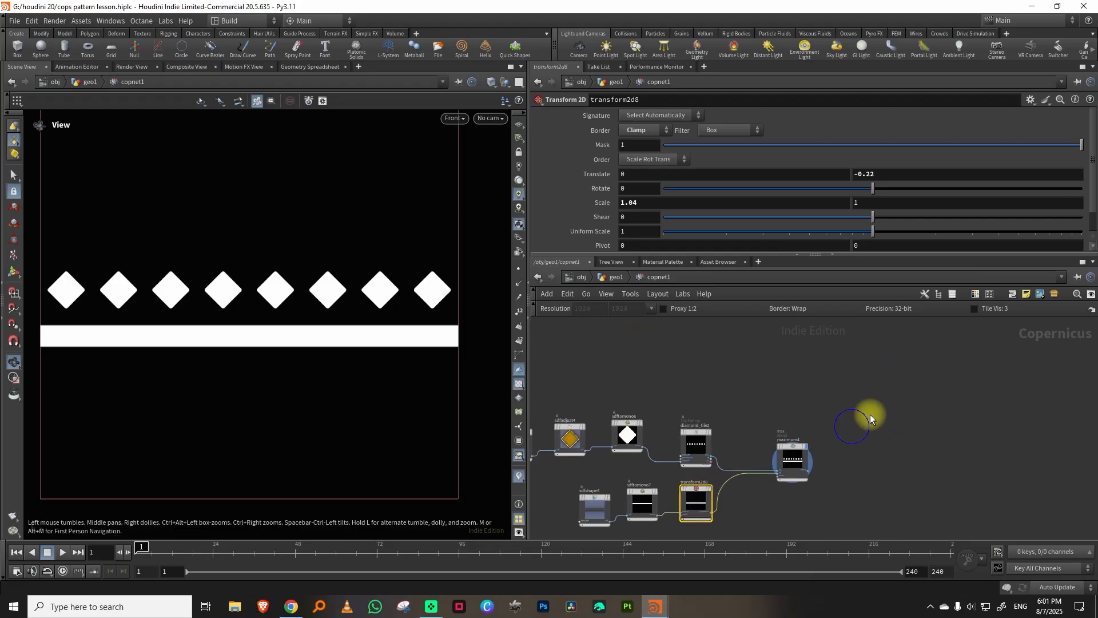
{"action": "middle_click_drag", "start_coordinate": [775, 494], "coordinate": [803, 467]}
{"action": "left_click_drag", "start_coordinate": [829, 433], "coordinate": [825, 423]}
{"action": "middle_click_drag", "start_coordinate": [801, 478], "coordinate": [804, 445]}
{"action": "left_click_drag", "start_coordinate": [770, 474], "coordinate": [722, 442]}
{"action": "middle_click_drag", "start_coordinate": [799, 450], "coordinate": [782, 445]}
{"action": "key", "text": "ctrl+v"}
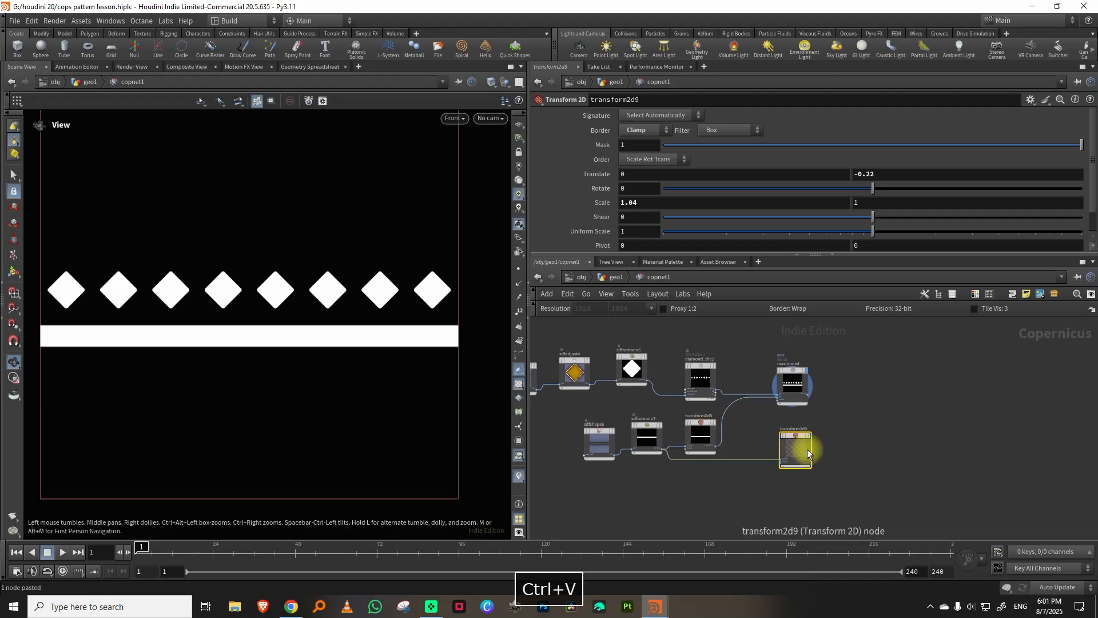
{"action": "scroll", "coordinate": [790, 455], "scroll_direction": "up", "scroll_amount": 2}
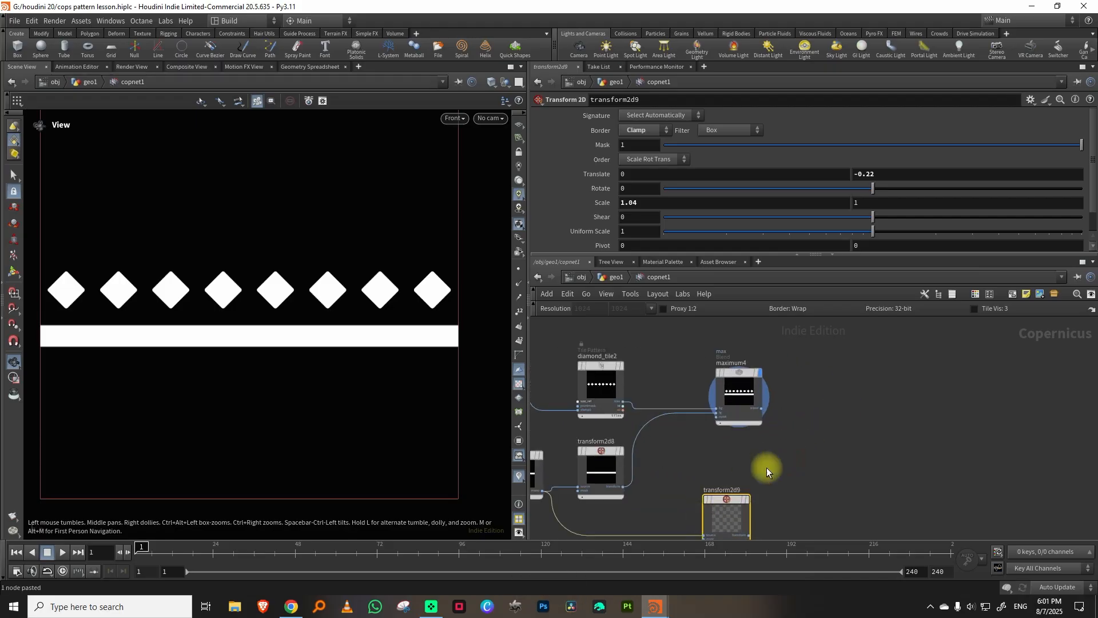
{"action": "middle_click_drag", "start_coordinate": [779, 465], "coordinate": [845, 423]}
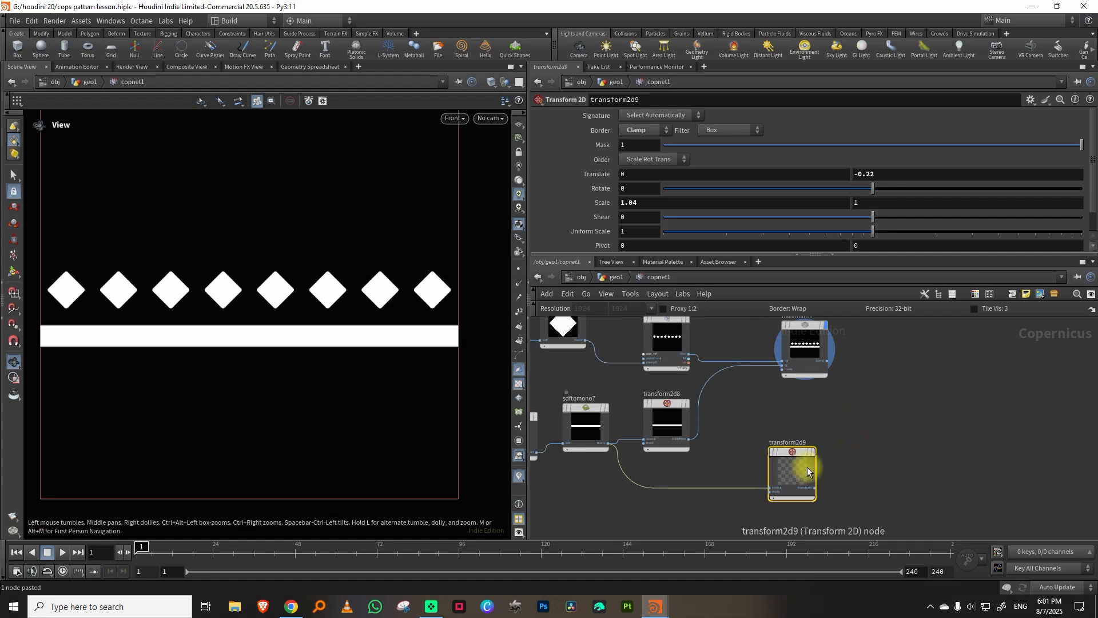
{"action": "key", "text": "Delete"}
Insert a Mirror node between transform2d8 and the Maximum node and set its Angle to 90 to repeat the bar above the diamonds.
{"action": "key", "text": "Tab"}
{"action": "type", "text": "mi"}
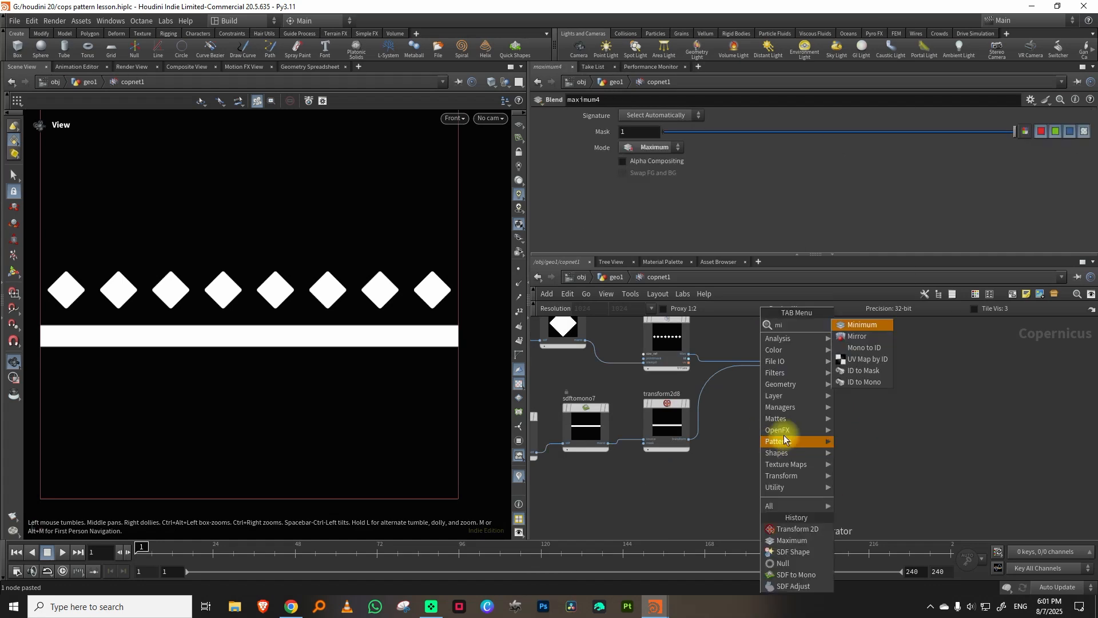
{"action": "left_click", "coordinate": [861, 337]}
{"action": "left_click", "coordinate": [735, 395]}
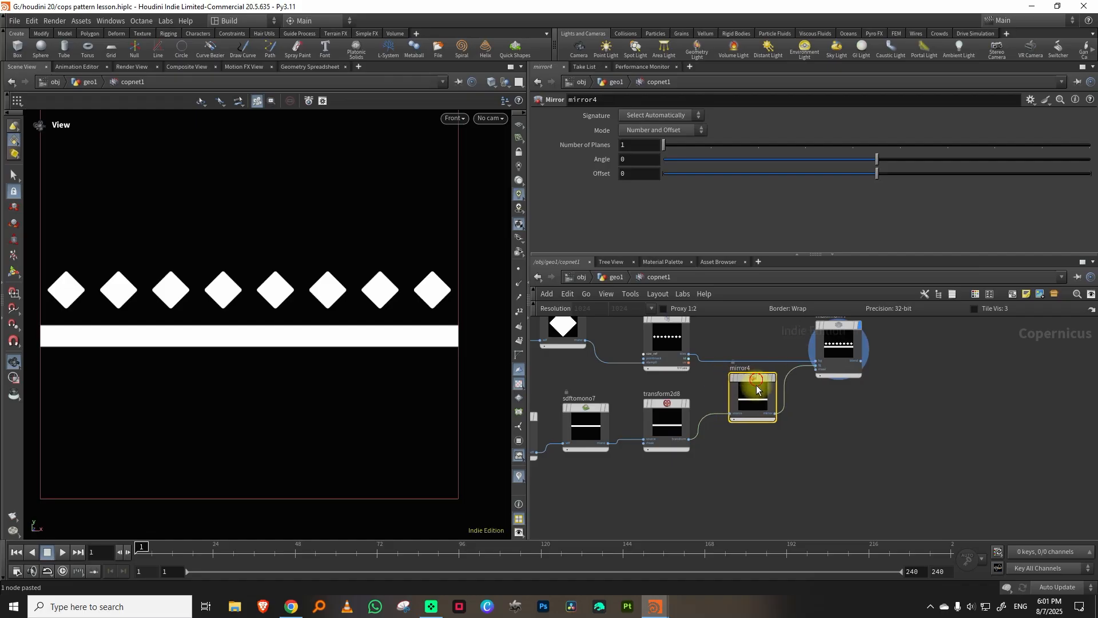
{"action": "left_click_drag", "start_coordinate": [877, 159], "coordinate": [967, 159]}
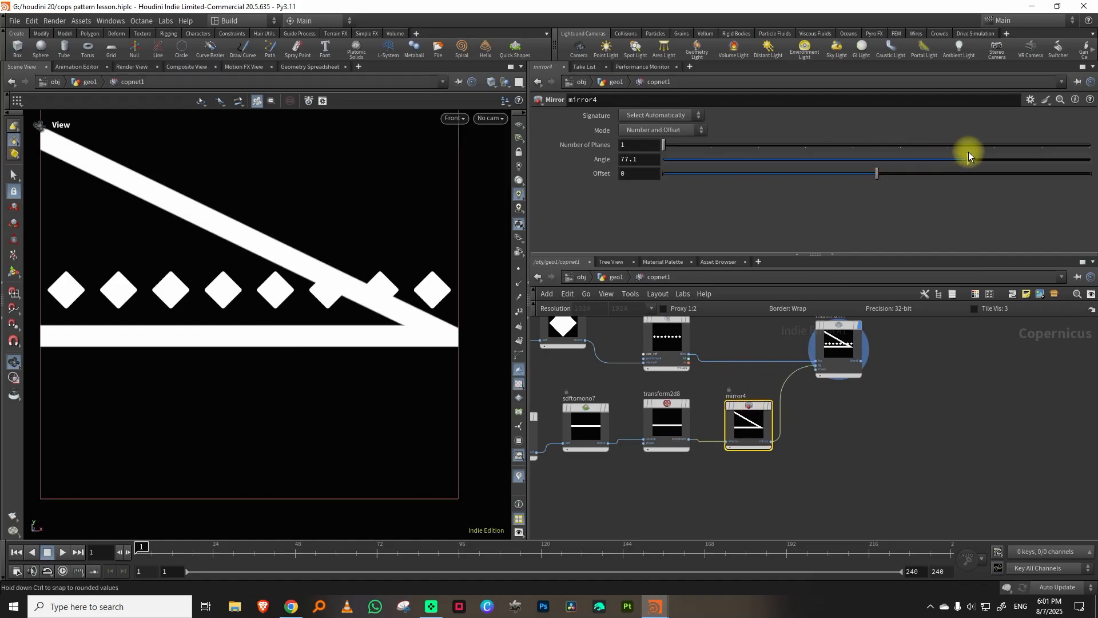
{"action": "type", "text": "90"}
{"action": "key", "text": "Return"}
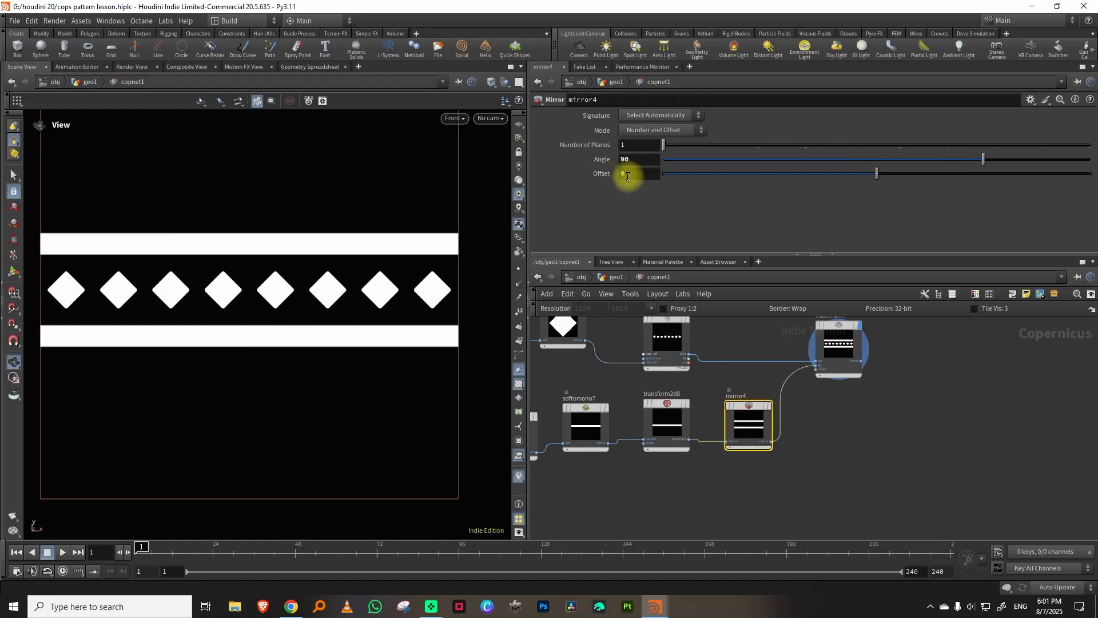
Switch to cops pillar.hiplc to examine the vertical bars above the diamond band, and return to the pattern lesson file.
{"action": "middle_click_drag", "start_coordinate": [938, 433], "coordinate": [908, 440]}
{"action": "scroll", "coordinate": [830, 430], "scroll_direction": "down", "scroll_amount": 2}
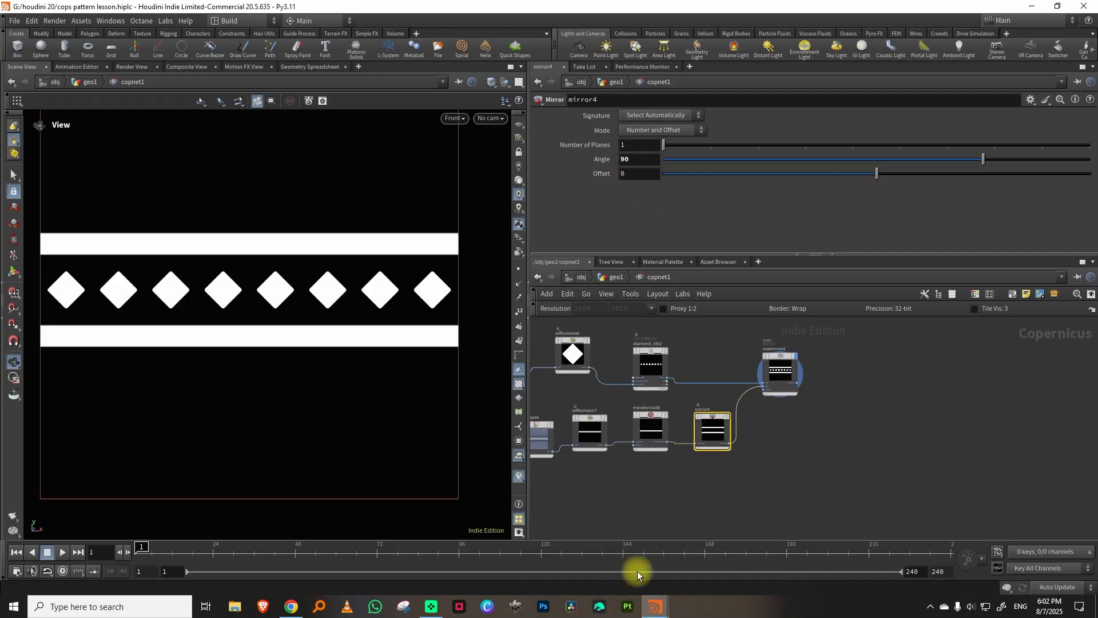
{"action": "left_click", "coordinate": [688, 566]}
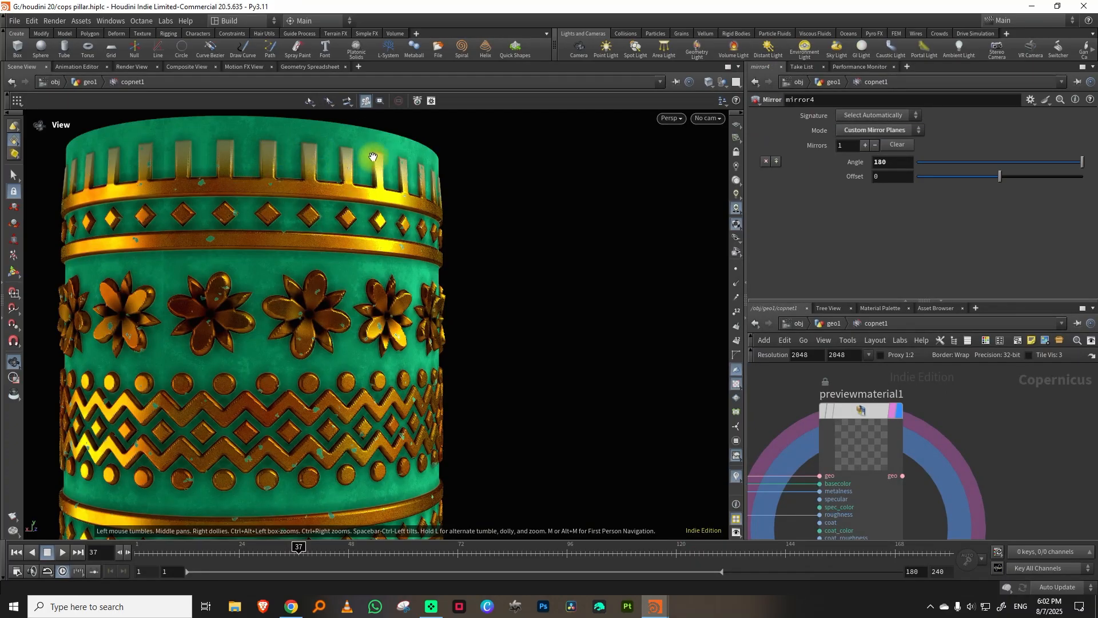
{"action": "mouse_move", "coordinate": [655, 605]}
{"action": "left_click", "coordinate": [592, 561]}
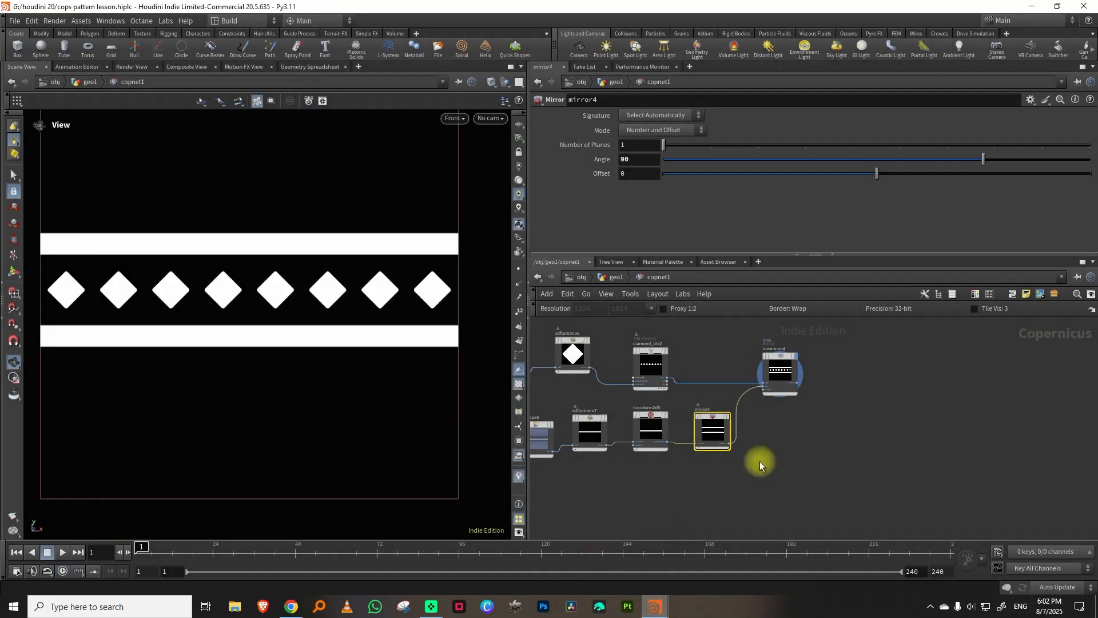
Duplicate diamond_tile2, place the copy unconnected below the bar branch, and display it on its own.
{"action": "middle_click_drag", "start_coordinate": [856, 410], "coordinate": [770, 370]}
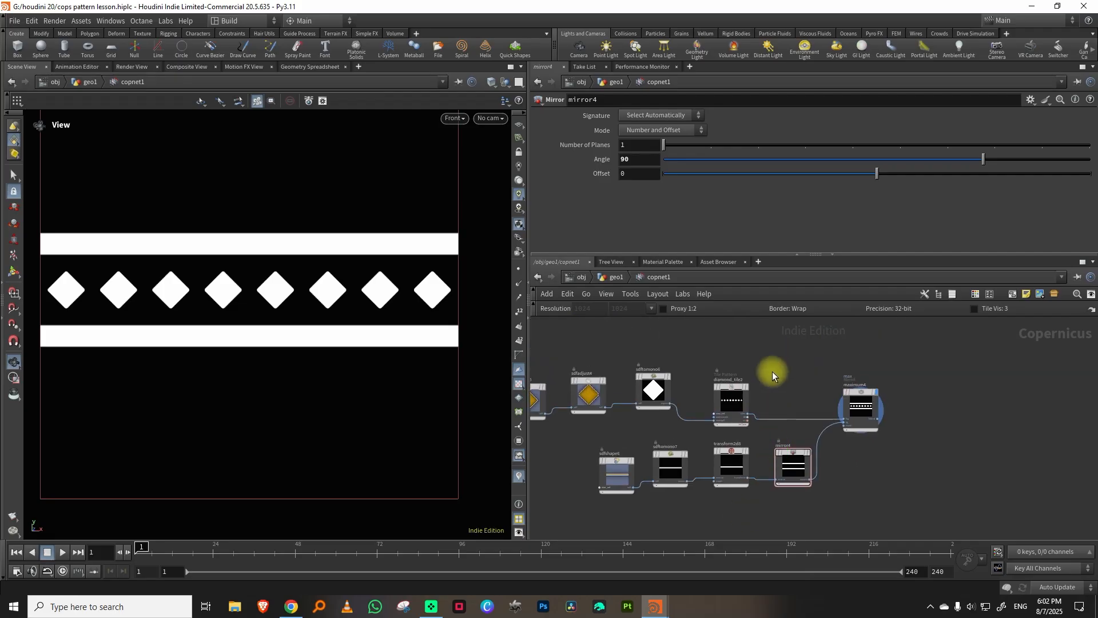
{"action": "left_click", "coordinate": [711, 346]}
{"action": "key", "text": "ctrl+v"}
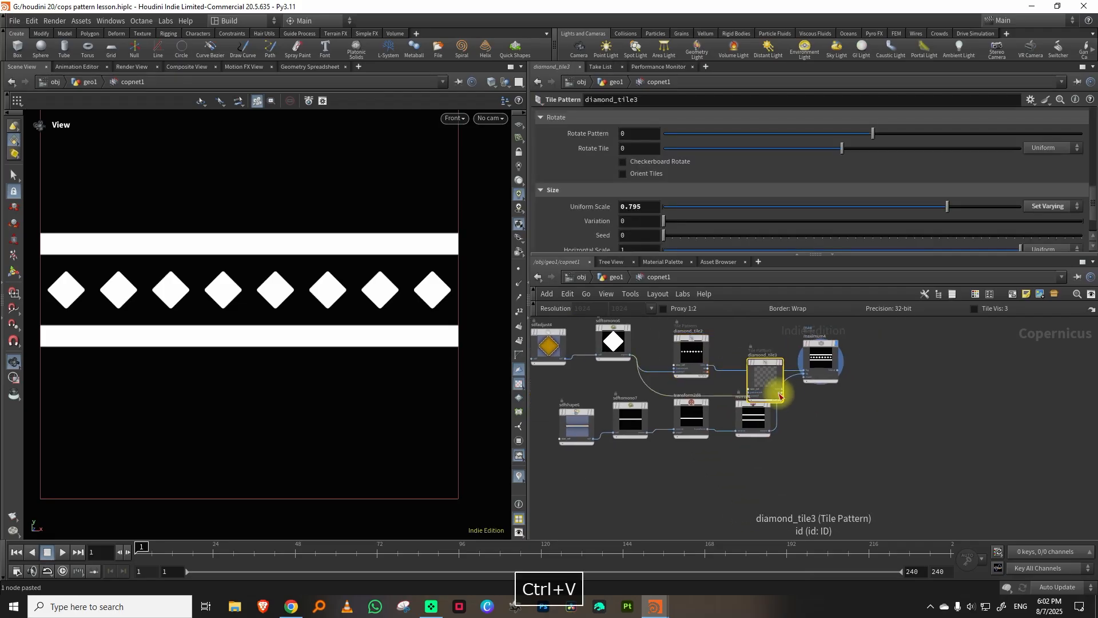
{"action": "scroll", "coordinate": [827, 466], "scroll_direction": "up", "scroll_amount": 4}
{"action": "left_click", "coordinate": [815, 464]}
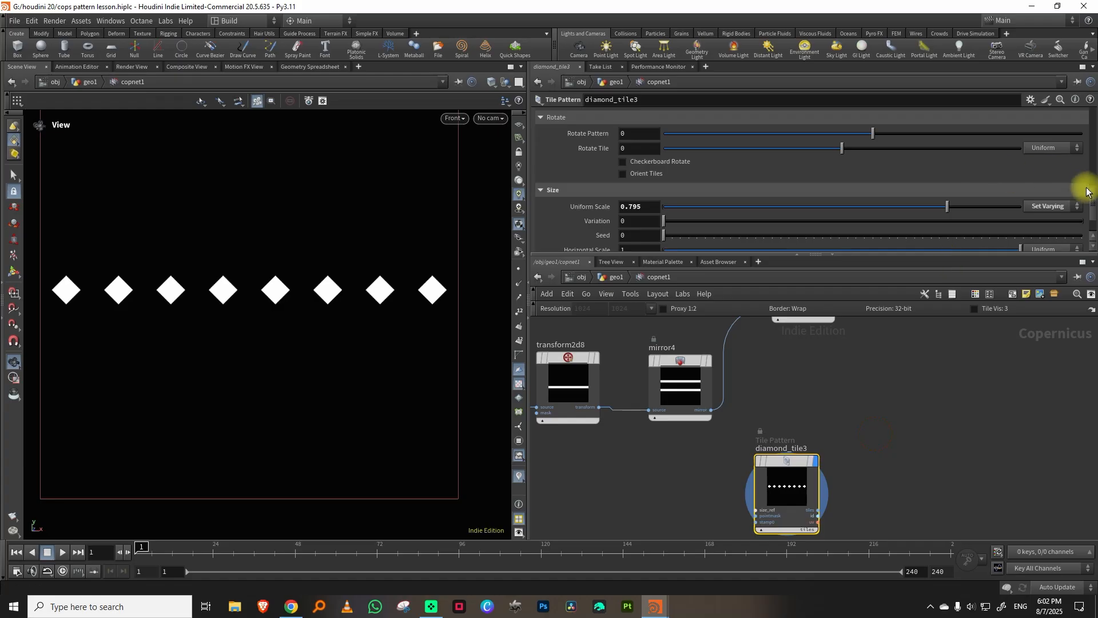
Change diamond_tile3's basic shape to Rectangle and set its Size to 0.7 by 1.6.
{"action": "scroll", "coordinate": [1086, 192], "scroll_direction": "up", "scroll_amount": 6}
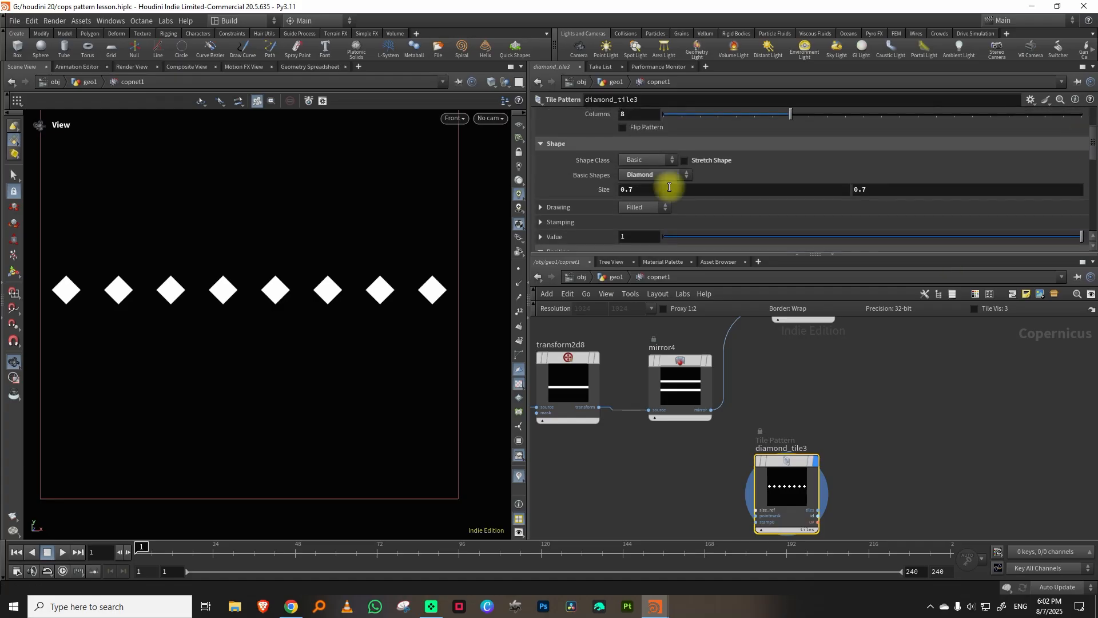
{"action": "left_click", "coordinate": [669, 178]}
{"action": "left_click", "coordinate": [660, 221]}
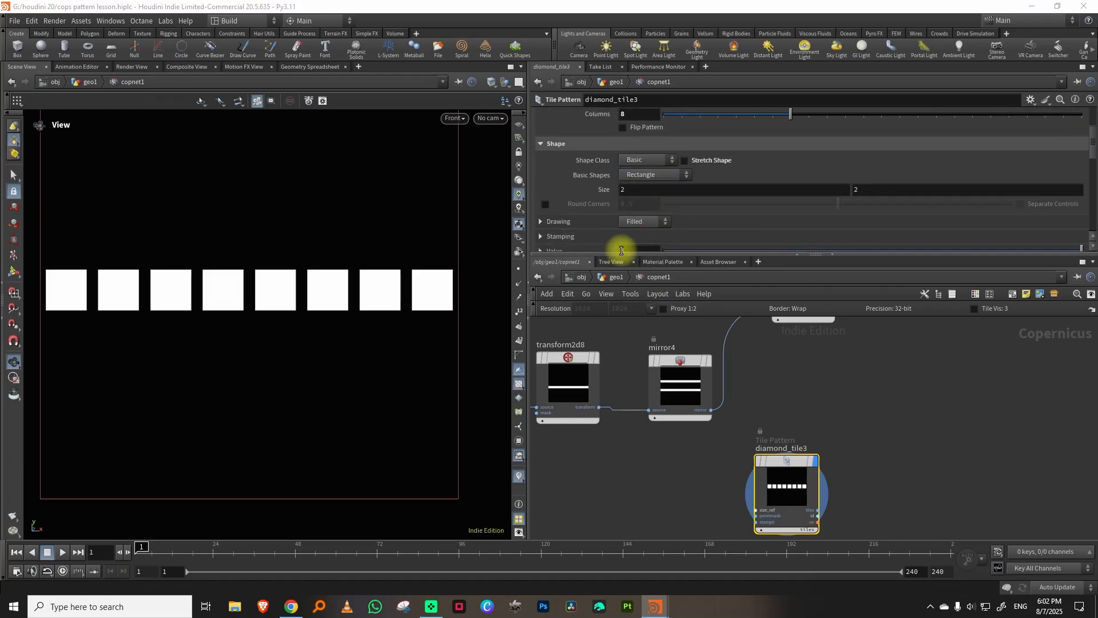
{"action": "left_click_drag", "start_coordinate": [840, 253], "coordinate": [841, 336]}
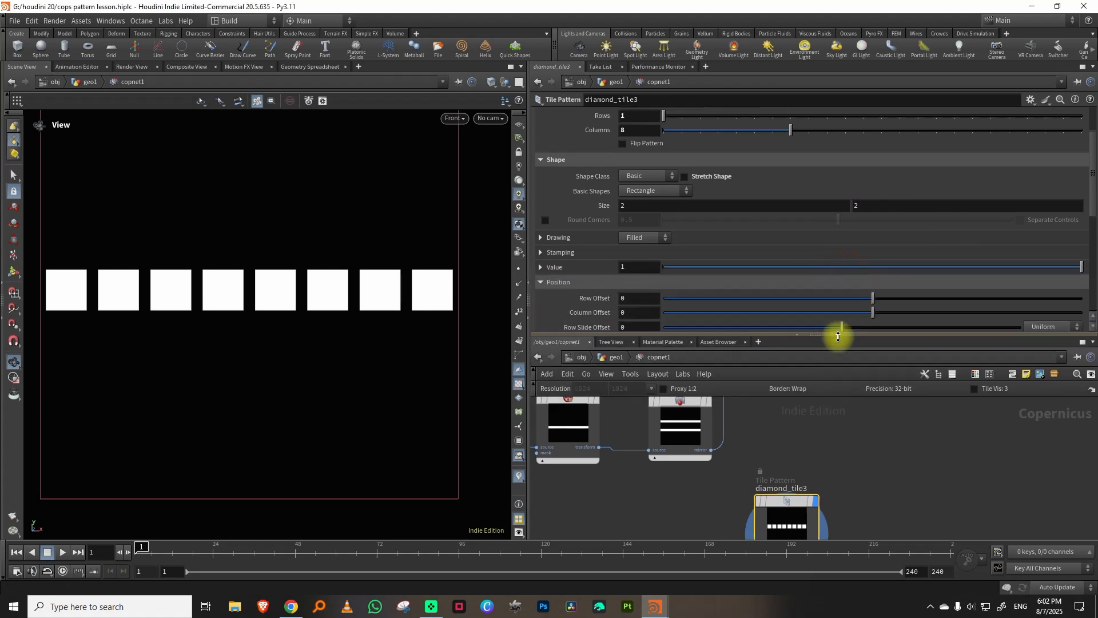
{"action": "middle_click_drag", "start_coordinate": [875, 205], "coordinate": [789, 199]}
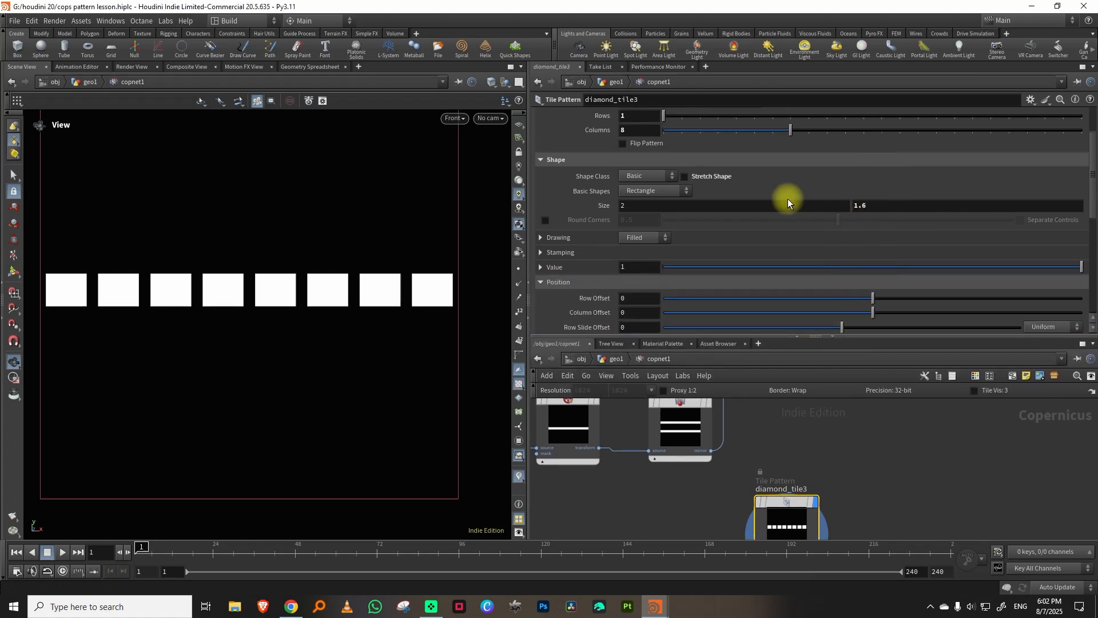
{"action": "left_click", "coordinate": [737, 208]}
{"action": "key", "text": "BackSpace"}
{"action": "type", "text": "0.7"}
{"action": "key", "text": "Return"}
{"action": "scroll", "coordinate": [738, 208], "scroll_direction": "down", "scroll_amount": 1}
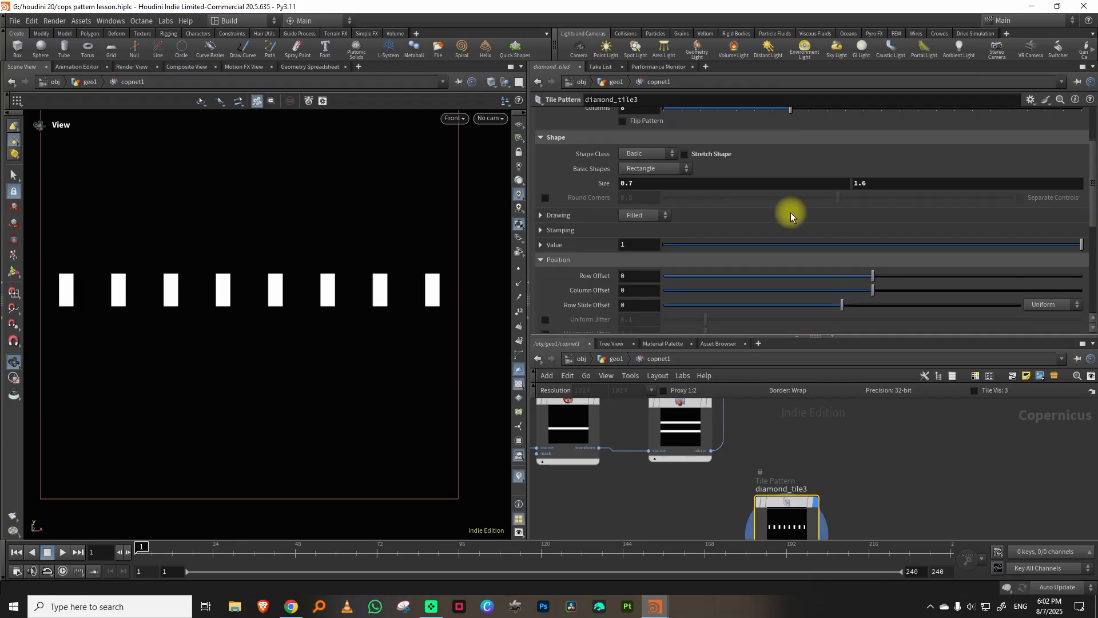
Draw the rectangles as a Gradient rotated -90 and raise the value of the gradient ramp's first point.
{"action": "left_click", "coordinate": [632, 215]}
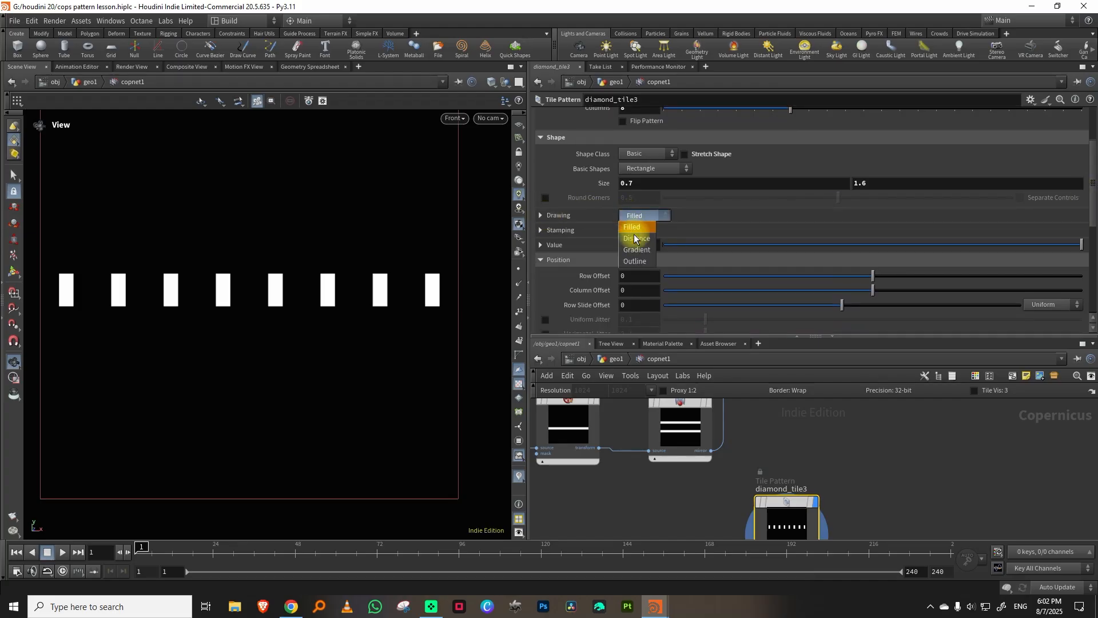
{"action": "left_click", "coordinate": [634, 250]}
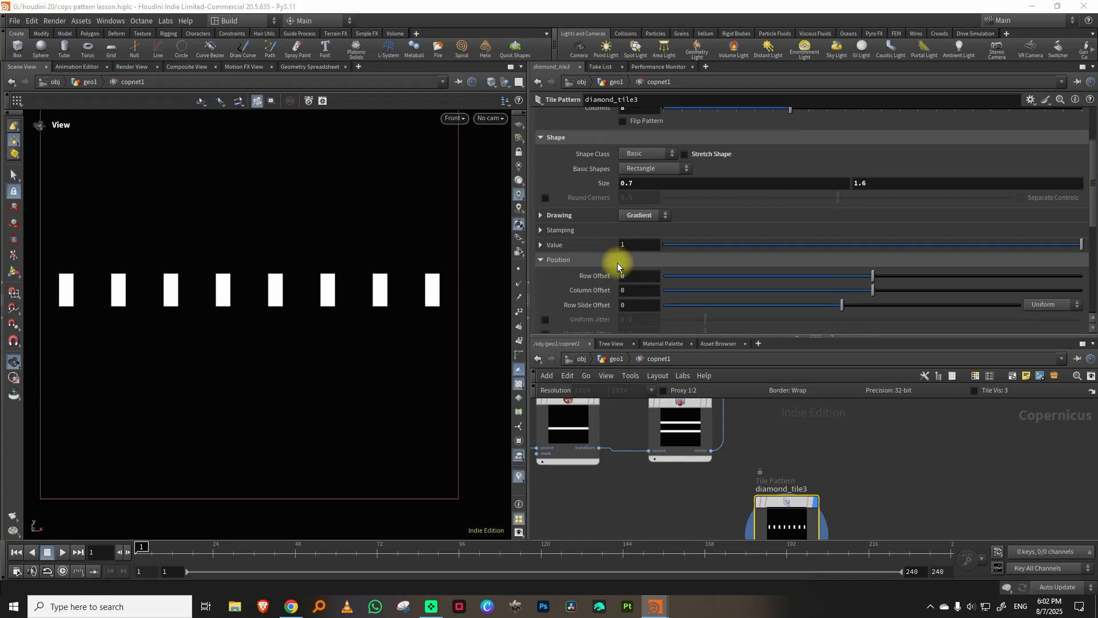
{"action": "left_click", "coordinate": [562, 217]}
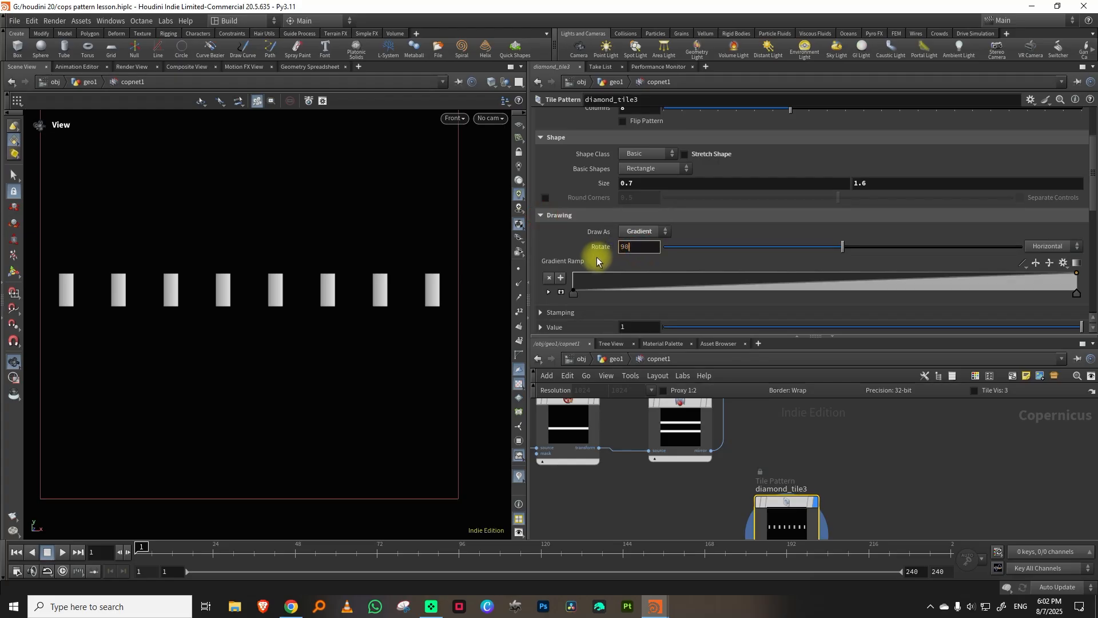
{"action": "left_click", "coordinate": [641, 249]}
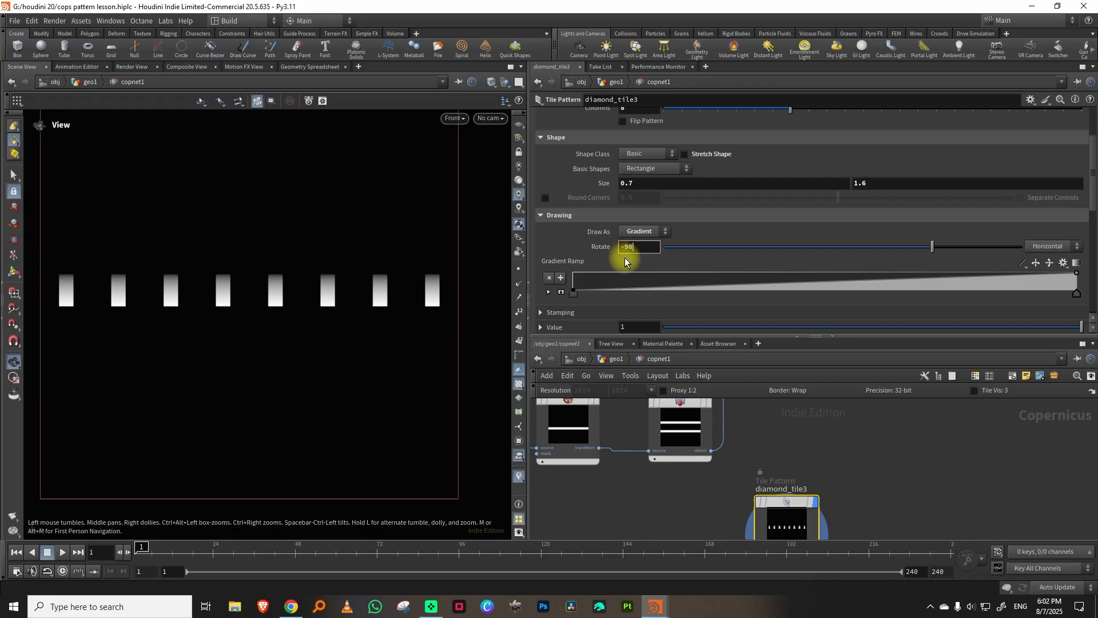
{"action": "key", "text": "Return"}
{"action": "left_click", "coordinate": [549, 291]}
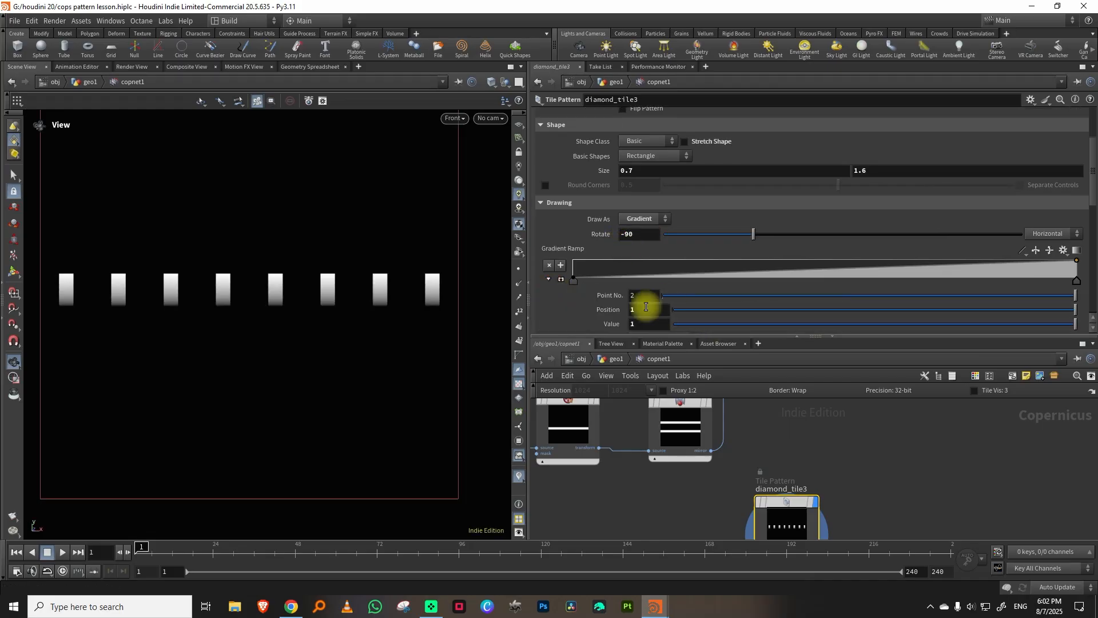
{"action": "left_click", "coordinate": [574, 281]}
{"action": "left_click_drag", "start_coordinate": [703, 328], "coordinate": [764, 336]}
Add a Maximum node combining maximum4 with diamond_tile3, and display the combined result.
{"action": "left_click", "coordinate": [777, 375]}
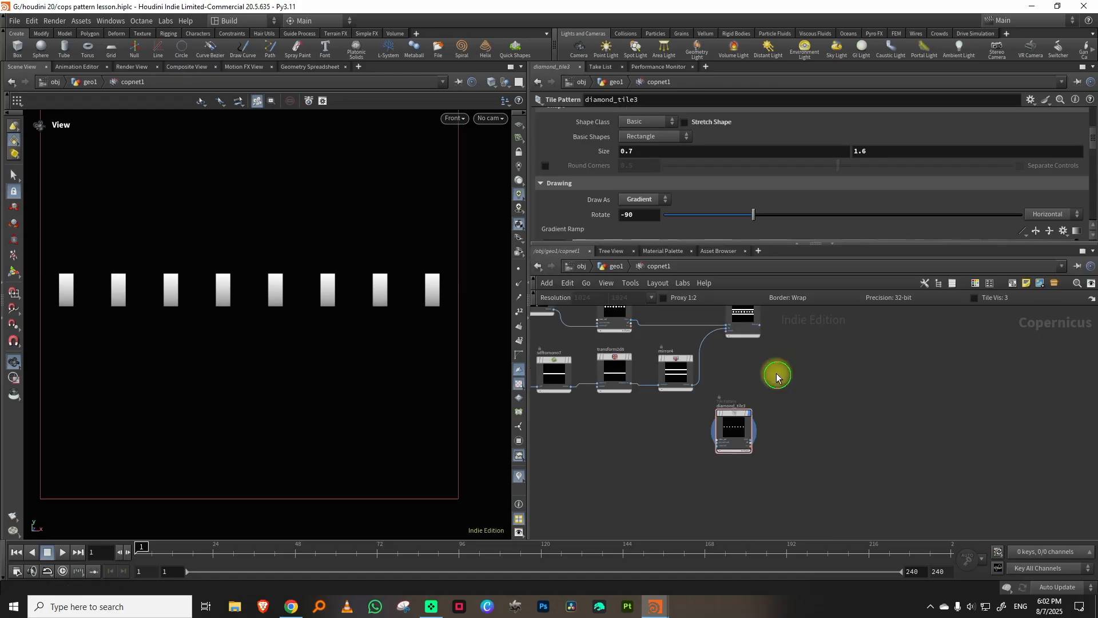
{"action": "key", "text": "Tab"}
{"action": "type", "text": "max"}
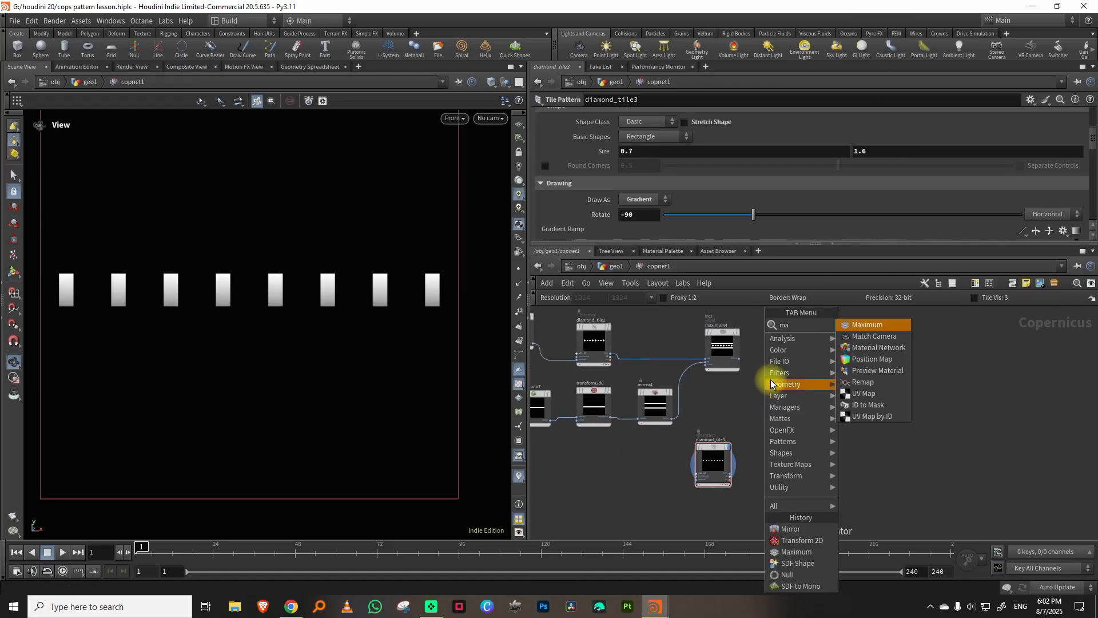
{"action": "left_click", "coordinate": [863, 326]}
{"action": "left_click", "coordinate": [798, 368]}
{"action": "scroll", "coordinate": [757, 368], "scroll_direction": "up", "scroll_amount": 3}
{"action": "left_click", "coordinate": [733, 355]}
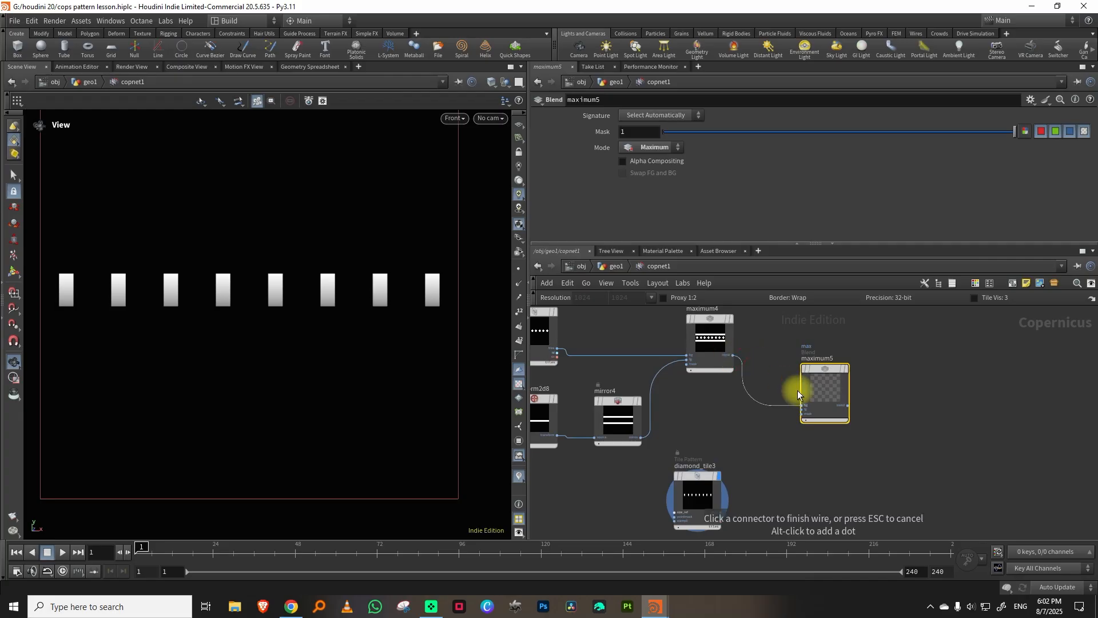
{"action": "left_click", "coordinate": [721, 512]}
{"action": "left_click", "coordinate": [802, 409]}
{"action": "left_click", "coordinate": [847, 369]}
{"action": "middle_click_drag", "start_coordinate": [889, 347], "coordinate": [949, 317]}
Shift the rectangles beyond the horizontal bar by setting diamond_tile3's Column Offset to -0.342.
{"action": "left_click_drag", "start_coordinate": [836, 443], "coordinate": [745, 457]}
{"action": "mouse_move", "coordinate": [1093, 141]}
{"action": "left_mouse_down"}
{"action": "mouse_move", "coordinate": [1023, 166]}
{"action": "mouse_move", "coordinate": [954, 169]}
{"action": "left_mouse_up"}
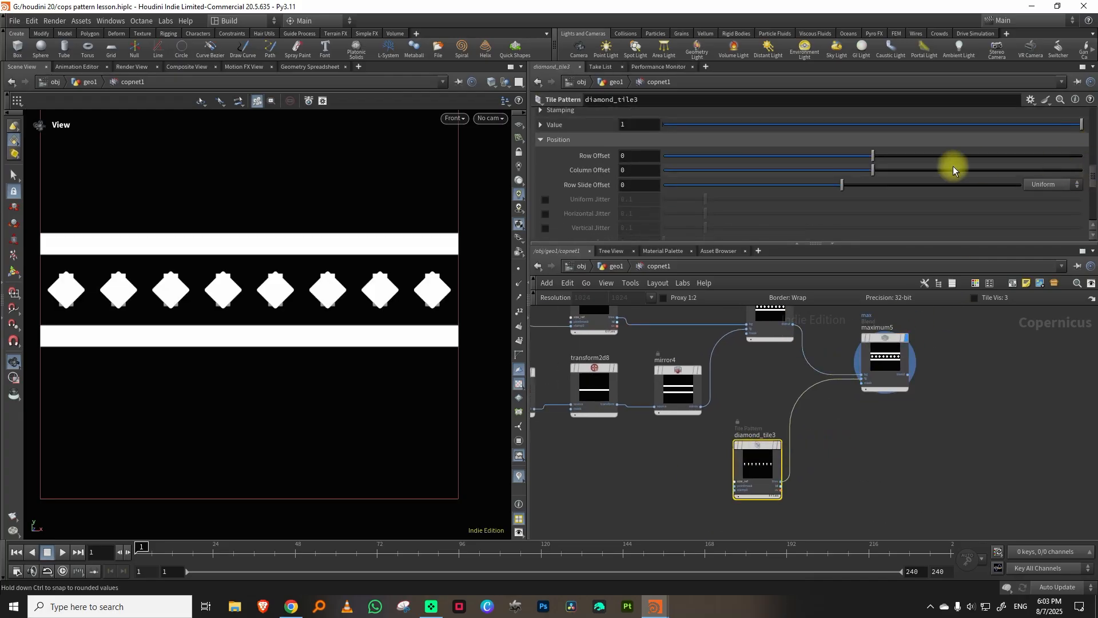
{"action": "left_click_drag", "start_coordinate": [878, 156], "coordinate": [834, 176]}
{"action": "key", "text": "ctrl+z"}
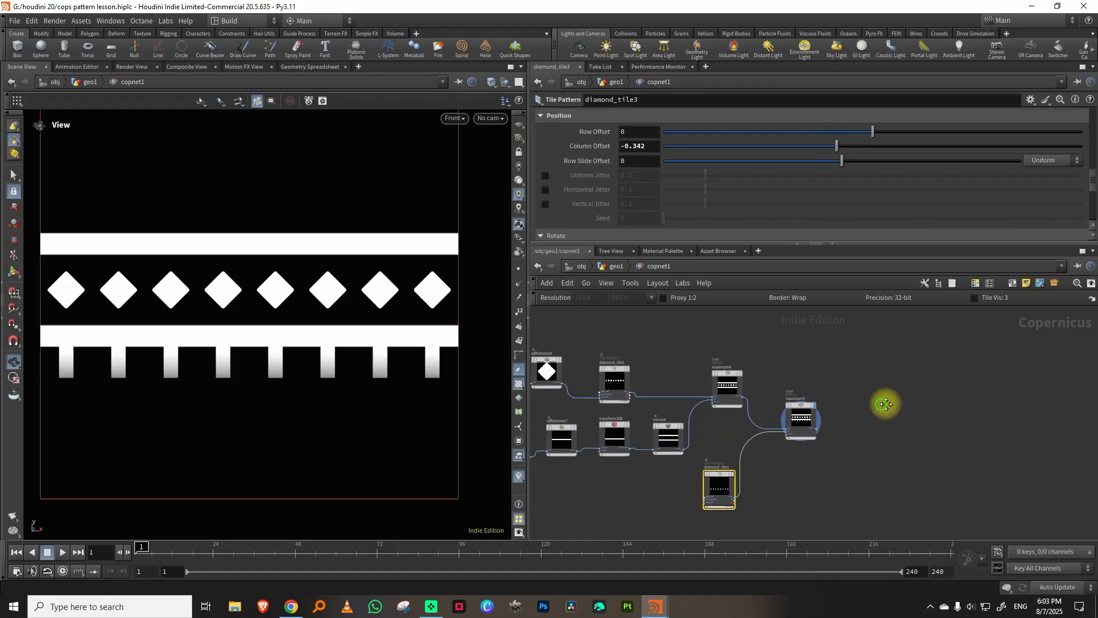
Add a Transform 2D node fed by maximum5 and display it.
{"action": "scroll", "coordinate": [884, 404], "scroll_direction": "up", "scroll_amount": 2}
{"action": "key", "text": "Tab"}
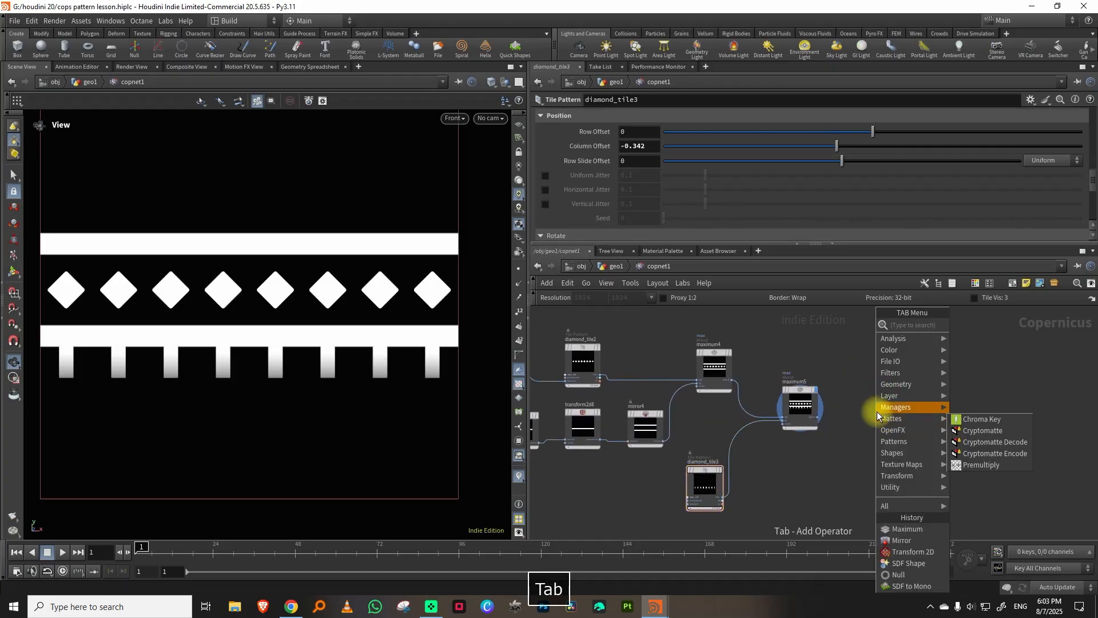
{"action": "type", "text": "tr"}
{"action": "left_click", "coordinate": [988, 326]}
{"action": "left_click", "coordinate": [889, 410]}
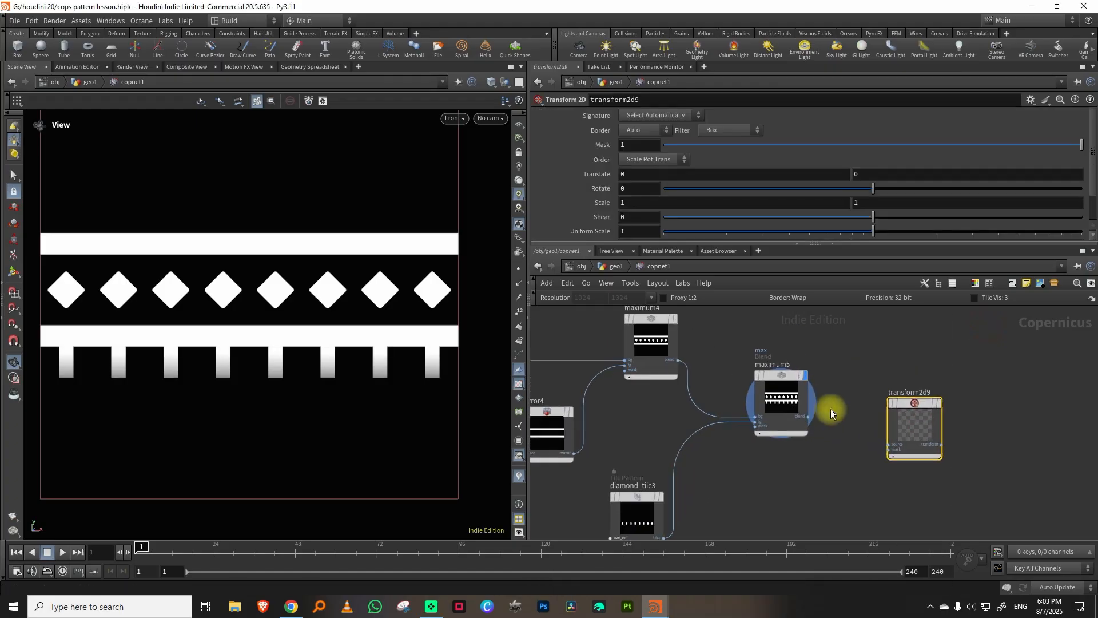
{"action": "left_click", "coordinate": [939, 404]}
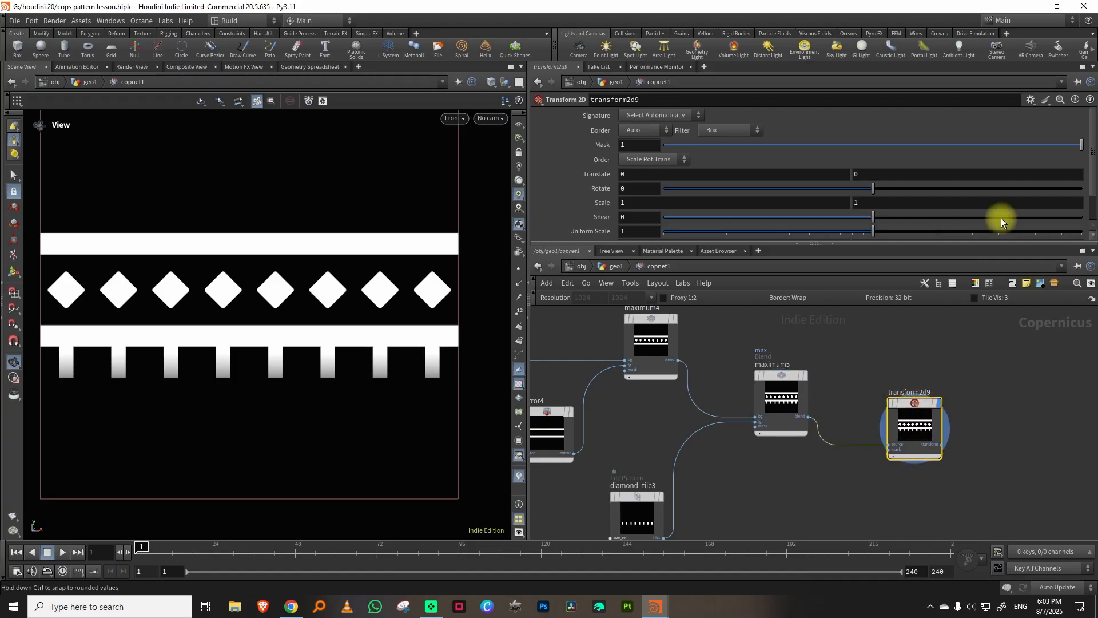
Set transform2d9's Border to Clamp and its vertical Translate to -0.55 to move the band down.
{"action": "scroll", "coordinate": [1093, 188], "scroll_direction": "down", "scroll_amount": 1}
{"action": "left_click", "coordinate": [641, 122]}
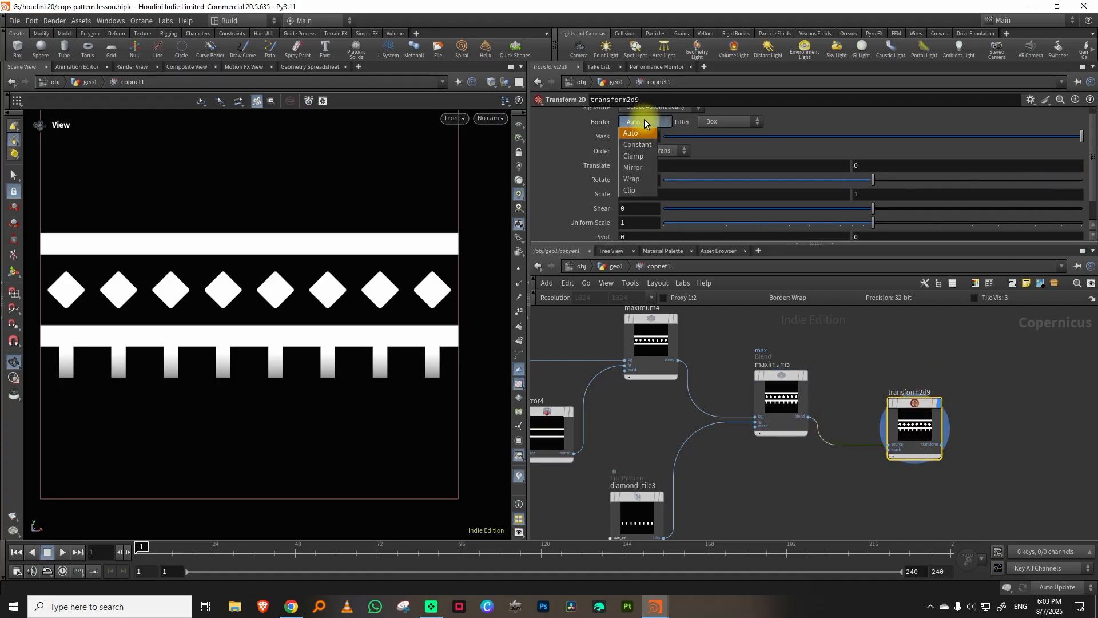
{"action": "left_click", "coordinate": [633, 156]}
{"action": "middle_click_drag", "start_coordinate": [878, 178], "coordinate": [599, 272]}
Add a Mirror node after transform2d9, display it, and set its Angle to 90 to repeat the band at the opposite edge.
{"action": "middle_click_drag", "start_coordinate": [659, 443], "coordinate": [919, 420]}
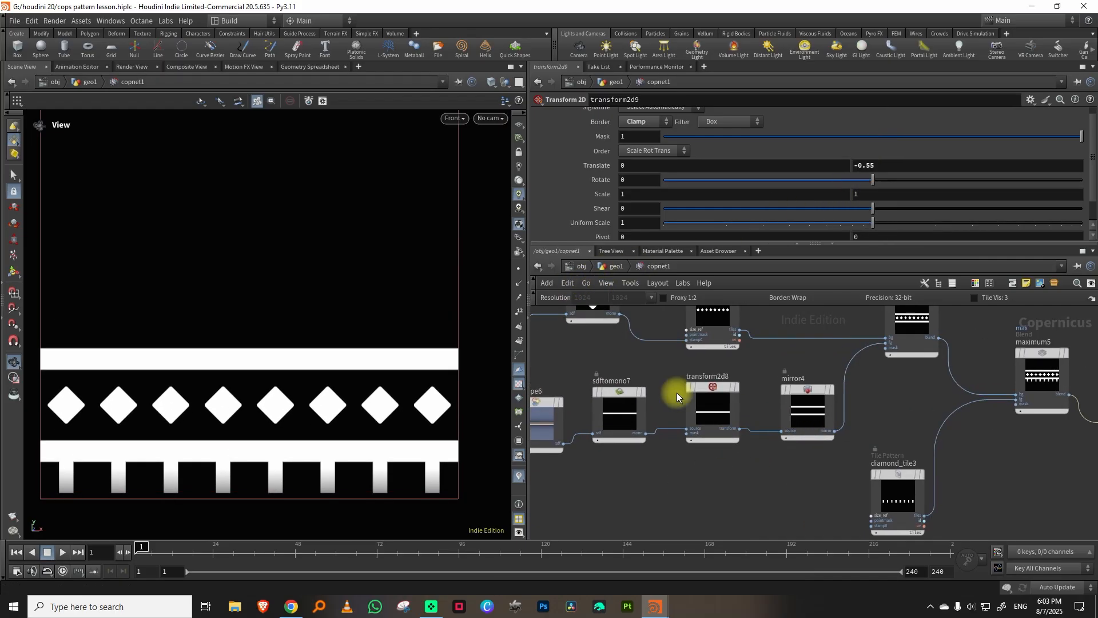
{"action": "middle_click_drag", "start_coordinate": [633, 370], "coordinate": [727, 368]}
{"action": "middle_click_drag", "start_coordinate": [968, 396], "coordinate": [710, 355]}
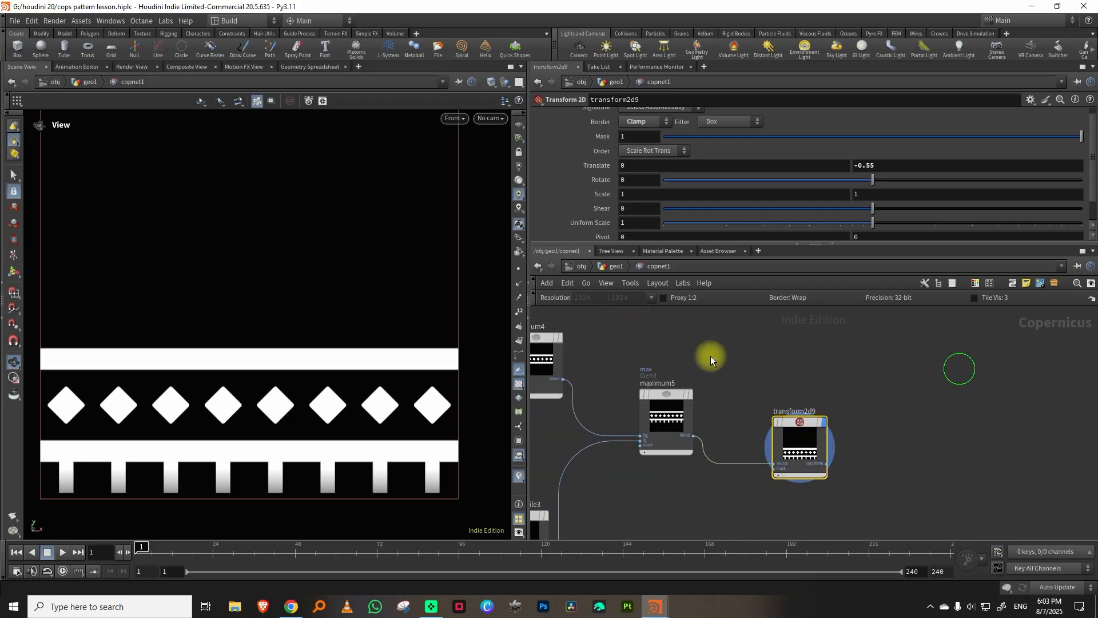
{"action": "key", "text": "Tab"}
{"action": "mouse_move", "coordinate": [916, 383]}
{"action": "type", "text": "mir"}
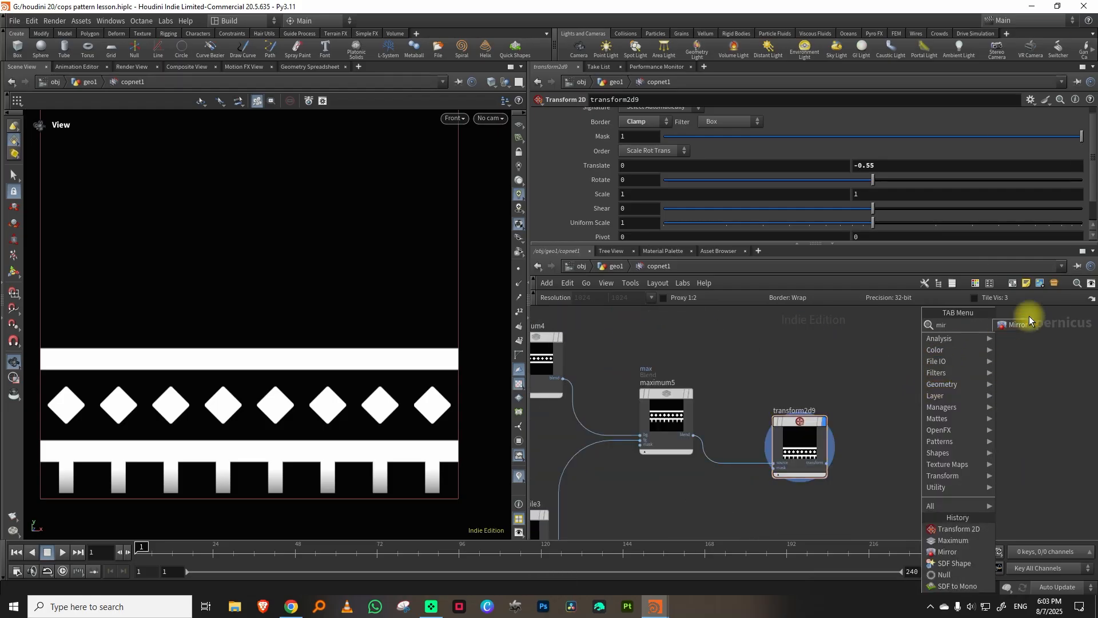
{"action": "left_click", "coordinate": [1027, 323]}
{"action": "left_click", "coordinate": [932, 407]}
{"action": "left_click_drag", "start_coordinate": [875, 159], "coordinate": [931, 164]}
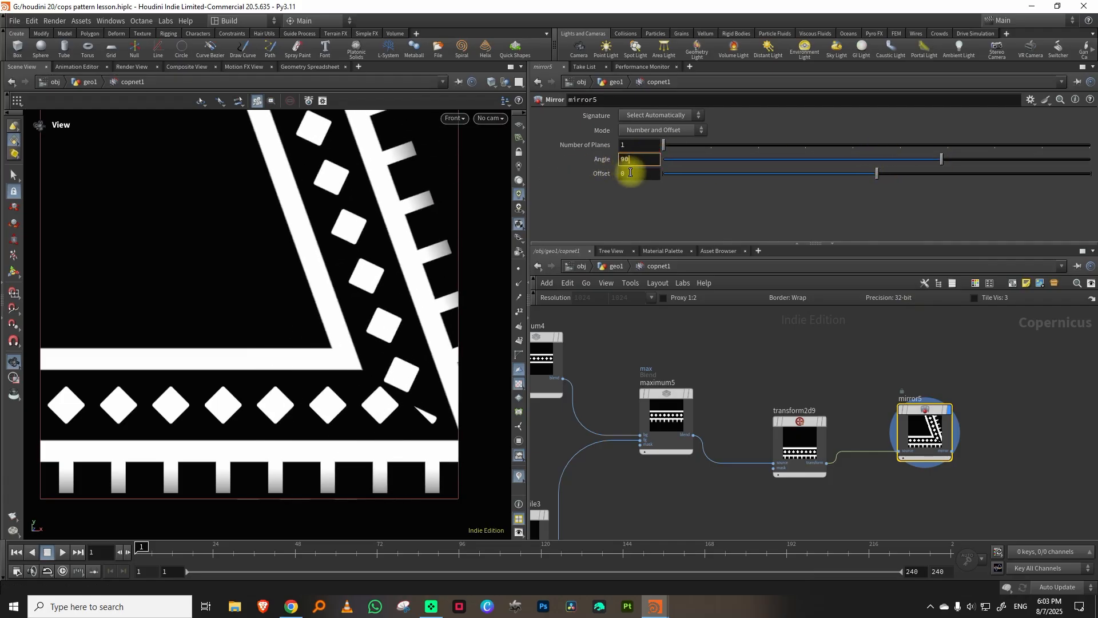
{"action": "key", "text": "Return"}
Thin the horizontal bar in sdfshape6 and bring the bars closer to the diamonds in transform2d8.
{"action": "scroll", "coordinate": [361, 263], "scroll_direction": "down", "scroll_amount": 3}
{"action": "middle_click_drag", "start_coordinate": [336, 289], "coordinate": [326, 307]}
{"action": "middle_click_drag", "start_coordinate": [737, 346], "coordinate": [1020, 320]}
{"action": "middle_click_drag", "start_coordinate": [650, 385], "coordinate": [864, 370]}
{"action": "left_click_drag", "start_coordinate": [684, 380], "coordinate": [756, 419]}
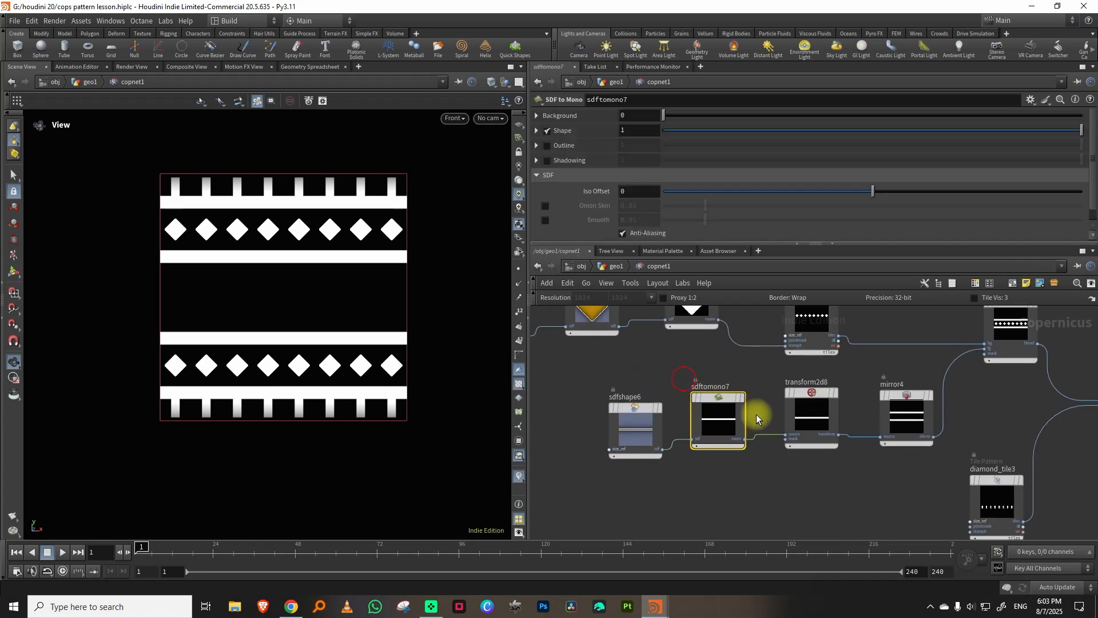
{"action": "left_click", "coordinate": [635, 426]}
{"action": "middle_click_drag", "start_coordinate": [900, 161], "coordinate": [909, 186]}
{"action": "left_click", "coordinate": [823, 401]}
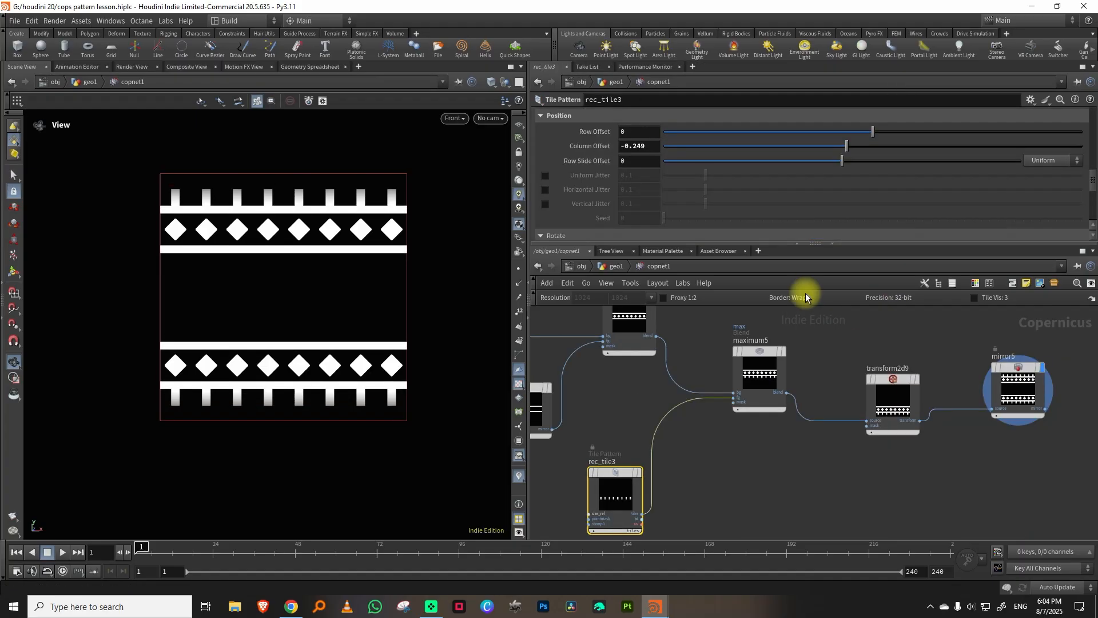
Set diamond_tile2's Columns to 12 for a denser diamond row.
{"action": "middle_click_drag", "start_coordinate": [642, 382], "coordinate": [735, 508]}
{"action": "middle_click_drag", "start_coordinate": [663, 375], "coordinate": [852, 346]}
{"action": "left_click", "coordinate": [703, 396]}
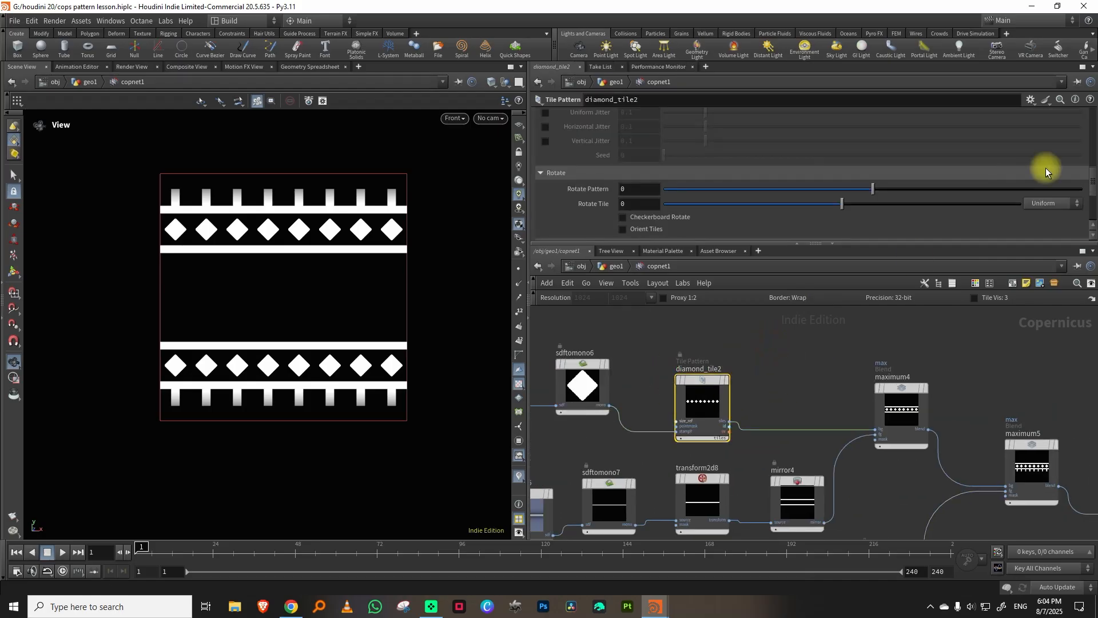
{"action": "left_click_drag", "start_coordinate": [1093, 180], "coordinate": [1088, 119]}
{"action": "left_click_drag", "start_coordinate": [849, 191], "coordinate": [864, 194]}
Set rec_tile3's Columns to 12 to match the diamonds, and set transform2d9's vertical Translate to -0.66.
{"action": "middle_click_drag", "start_coordinate": [878, 494], "coordinate": [857, 340]}
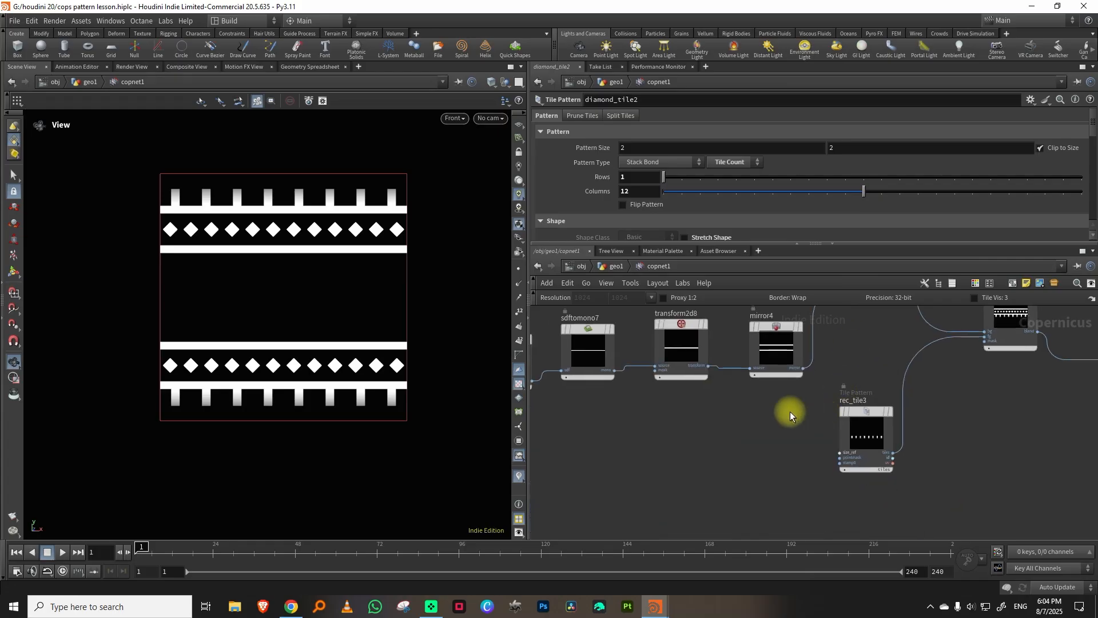
{"action": "left_click", "coordinate": [866, 430]}
{"action": "left_click_drag", "start_coordinate": [830, 196], "coordinate": [853, 194]}
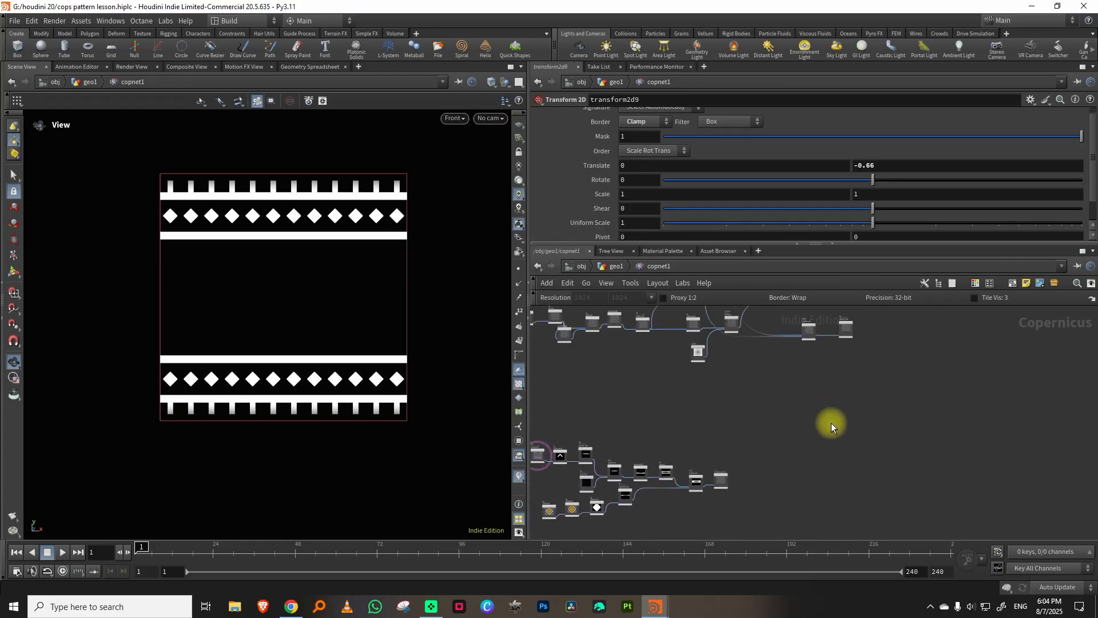
Add an unconnected Maximum node in empty space beyond the pattern branches for combining them.
{"action": "key", "text": "Tab"}
{"action": "type", "text": "max"}
{"action": "left_click", "coordinate": [949, 324]}
{"action": "left_click", "coordinate": [943, 375]}
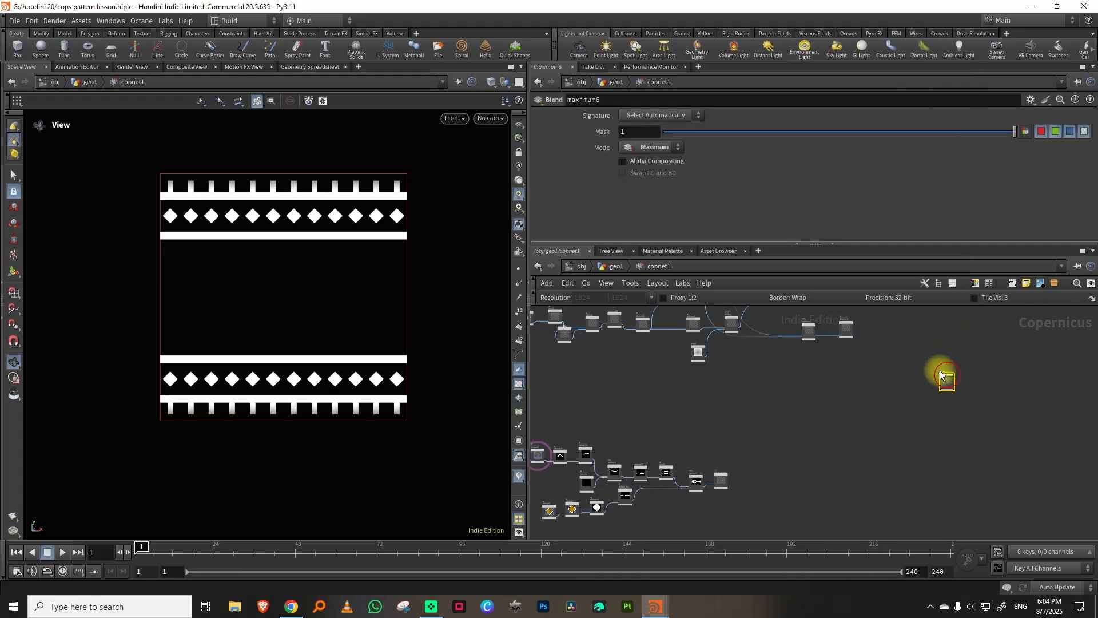
{"action": "scroll", "coordinate": [854, 351], "scroll_direction": "up", "scroll_amount": 4}
{"action": "middle_click_drag", "start_coordinate": [854, 351], "coordinate": [772, 456]}
{"action": "middle_click_drag", "start_coordinate": [868, 467], "coordinate": [835, 378]}
{"action": "left_click_drag", "start_coordinate": [946, 416], "coordinate": [916, 373]}
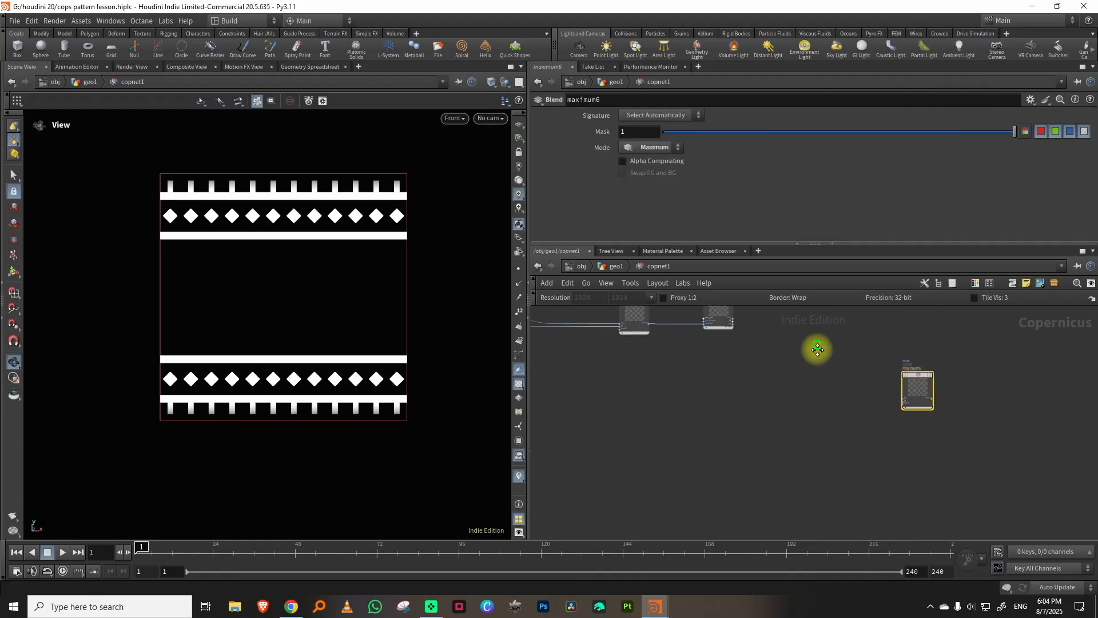
Connect flower_solid's tiles output to maximum6's first input.
{"action": "middle_click_drag", "start_coordinate": [816, 348], "coordinate": [815, 490]}
{"action": "scroll", "coordinate": [760, 422], "scroll_direction": "up", "scroll_amount": 3}
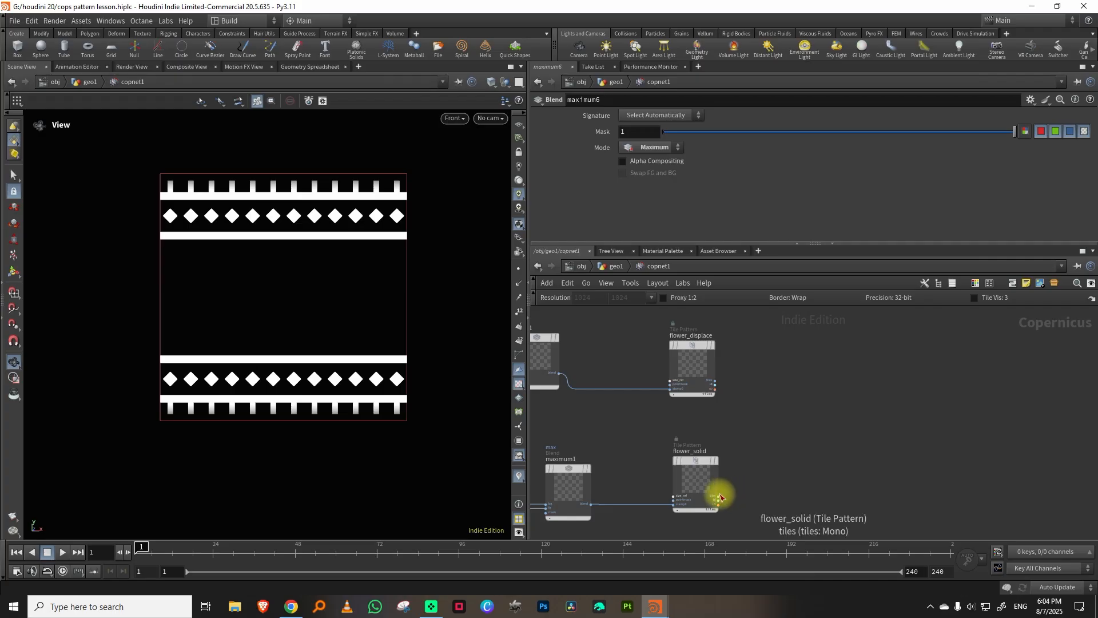
{"action": "middle_click_drag", "start_coordinate": [810, 499], "coordinate": [681, 280]}
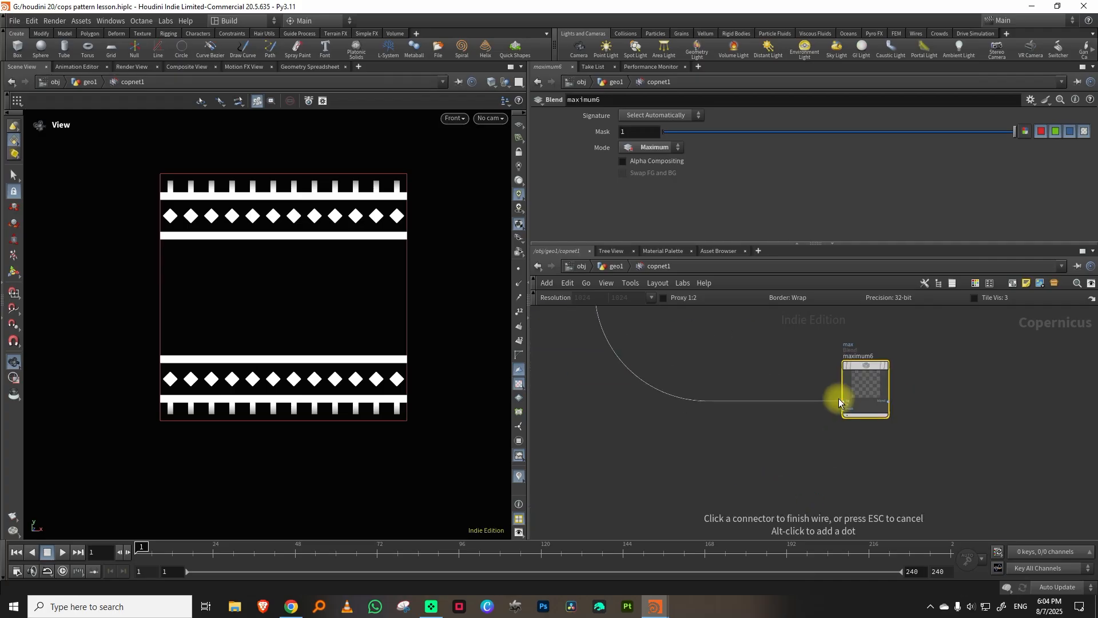
{"action": "middle_click_drag", "start_coordinate": [684, 467], "coordinate": [897, 385]}
Move the chevron_pattern null farther away from the Maximum node that feeds it.
{"action": "scroll", "coordinate": [875, 398], "scroll_direction": "down", "scroll_amount": 4}
{"action": "scroll", "coordinate": [766, 467], "scroll_direction": "up", "scroll_amount": 2}
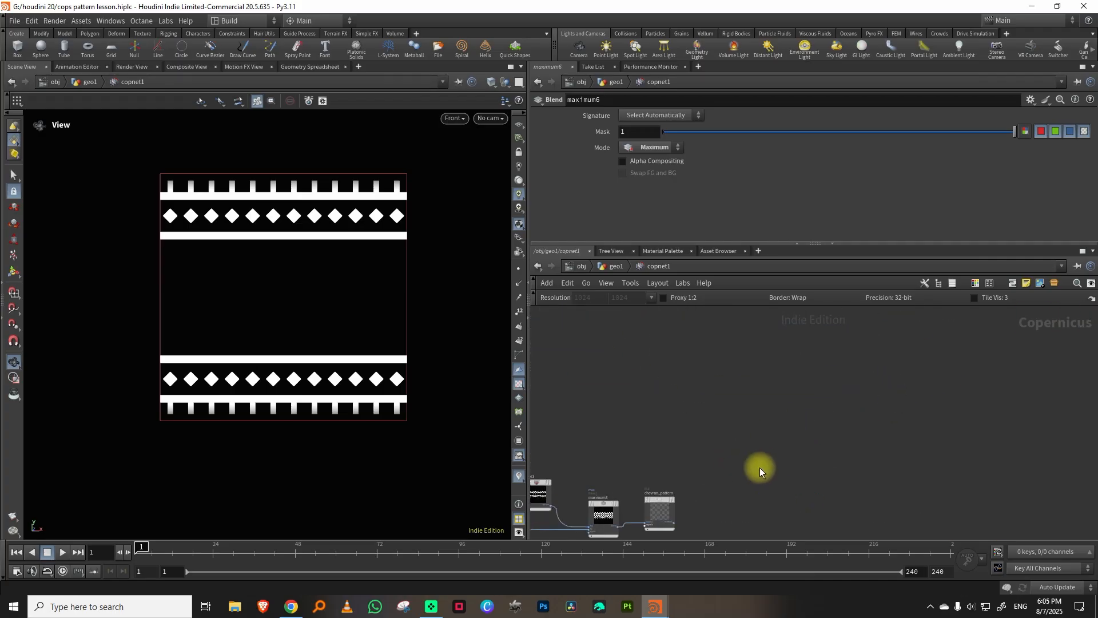
{"action": "middle_click_drag", "start_coordinate": [756, 472], "coordinate": [782, 445]}
{"action": "left_click_drag", "start_coordinate": [800, 436], "coordinate": [862, 406]}
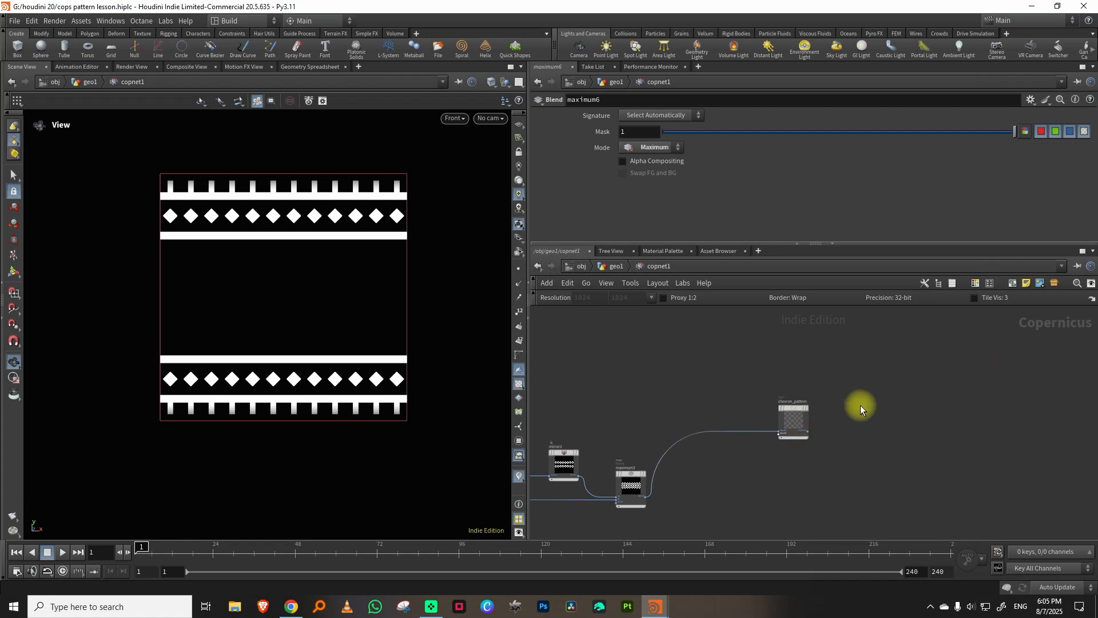
Add a Transform 2D node and connect chevron_pattern to its source input.
{"action": "key", "text": "Tab"}
{"action": "mouse_move", "coordinate": [895, 373]}
{"action": "left_click", "coordinate": [975, 321]}
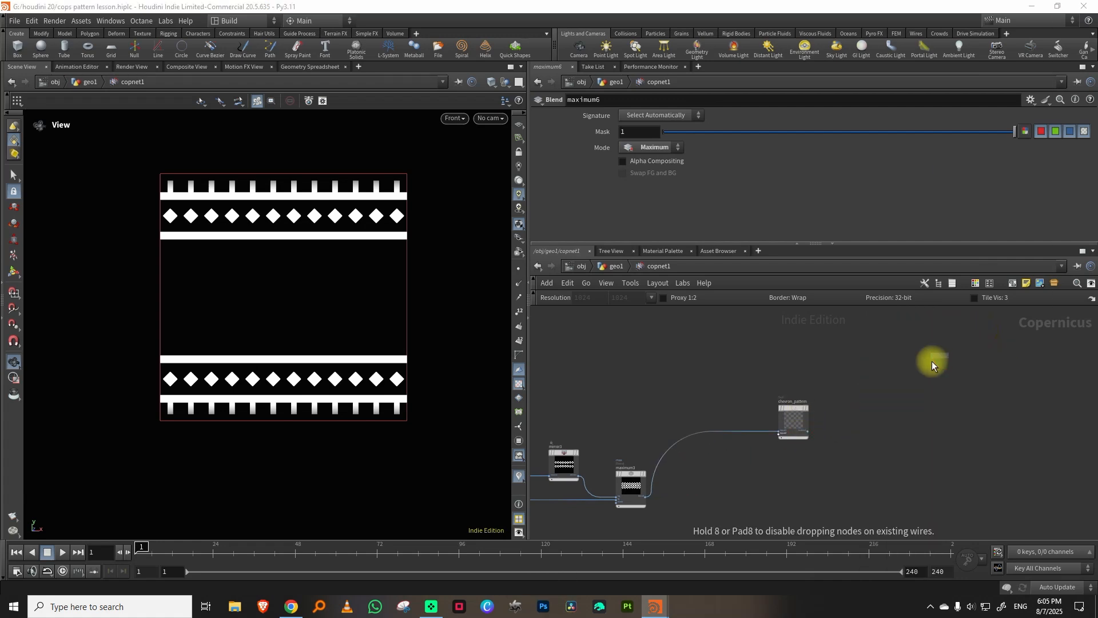
{"action": "left_click", "coordinate": [927, 366]}
{"action": "scroll", "coordinate": [844, 420], "scroll_direction": "up", "scroll_amount": 3}
{"action": "left_click", "coordinate": [781, 441]}
{"action": "left_click", "coordinate": [950, 376]}
{"action": "scroll", "coordinate": [859, 487], "scroll_direction": "down", "scroll_amount": 6}
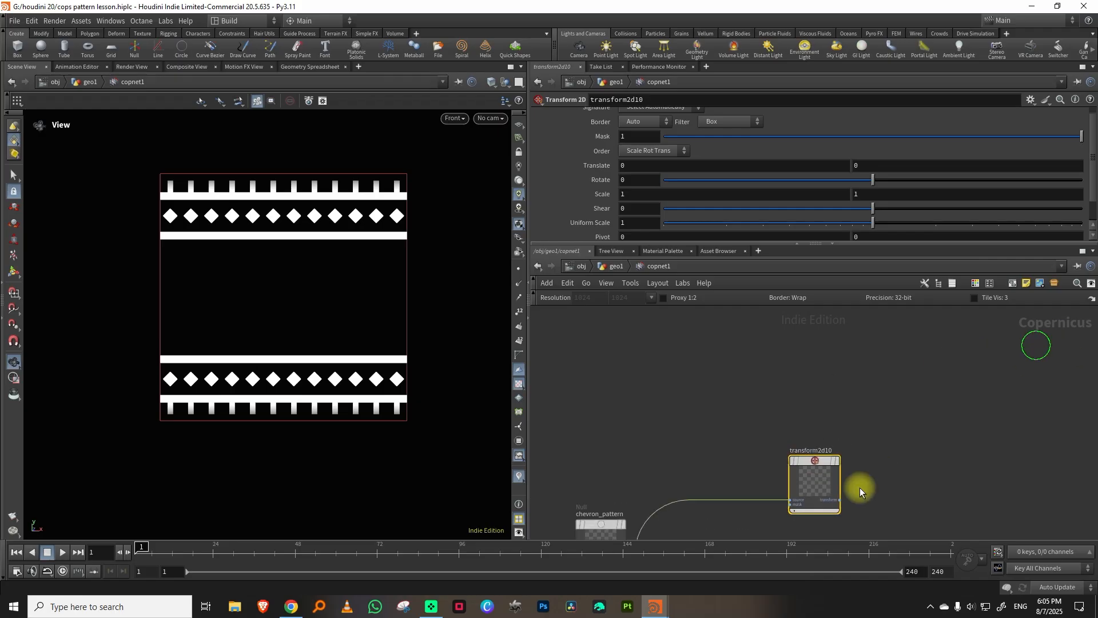
Insert a Transform 2D node between the flower tiles and maximum6, and set both new transforms' border to Clamp.
{"action": "key", "text": "Tab"}
{"action": "mouse_move", "coordinate": [887, 420]}
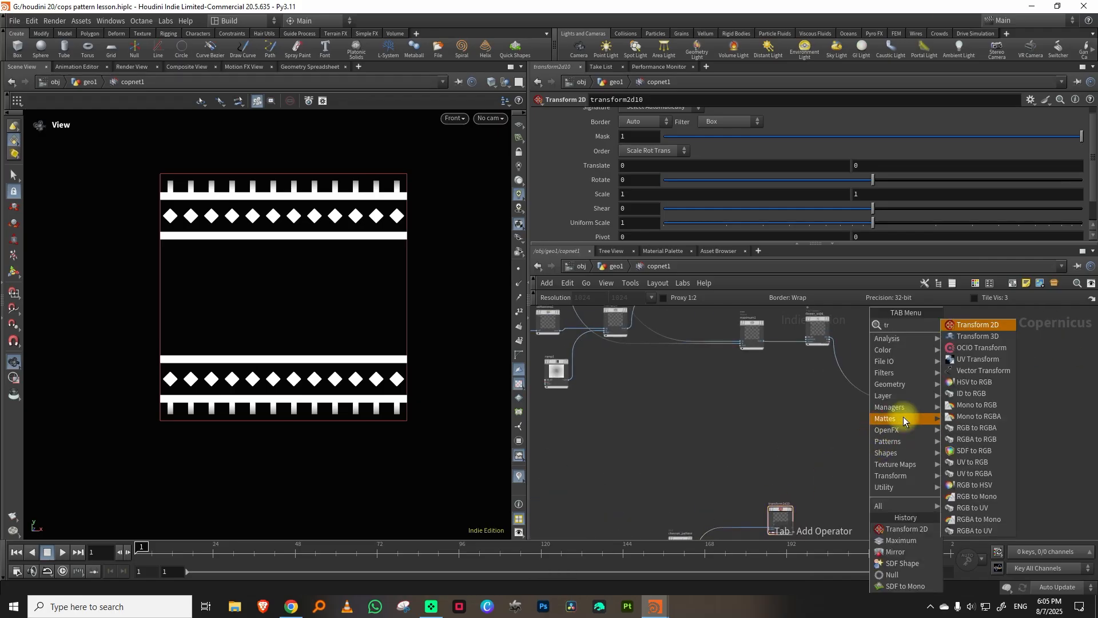
{"action": "left_click", "coordinate": [973, 321]}
{"action": "left_click_drag", "start_coordinate": [917, 502], "coordinate": [917, 503]}
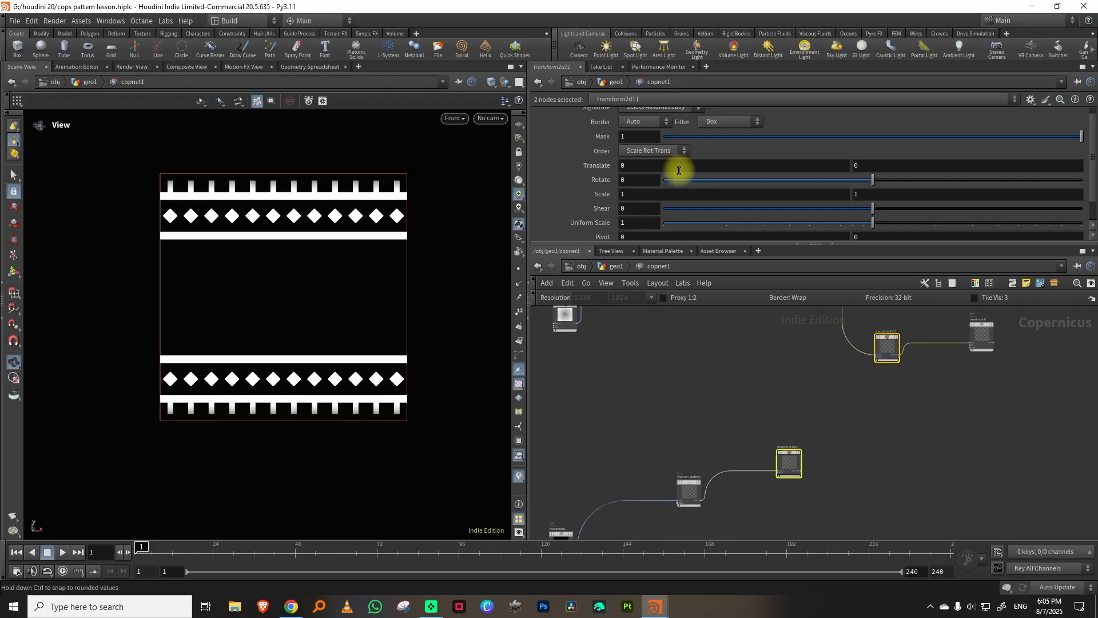
{"action": "left_click", "coordinate": [639, 158]}
Add a second Maximum node in empty space beyond maximum6.
{"action": "middle_click_drag", "start_coordinate": [902, 429], "coordinate": [809, 437]}
{"action": "left_click", "coordinate": [839, 458]}
{"action": "key", "text": "Tab"}
{"action": "type", "text": "ma"}
{"action": "left_click", "coordinate": [954, 325]}
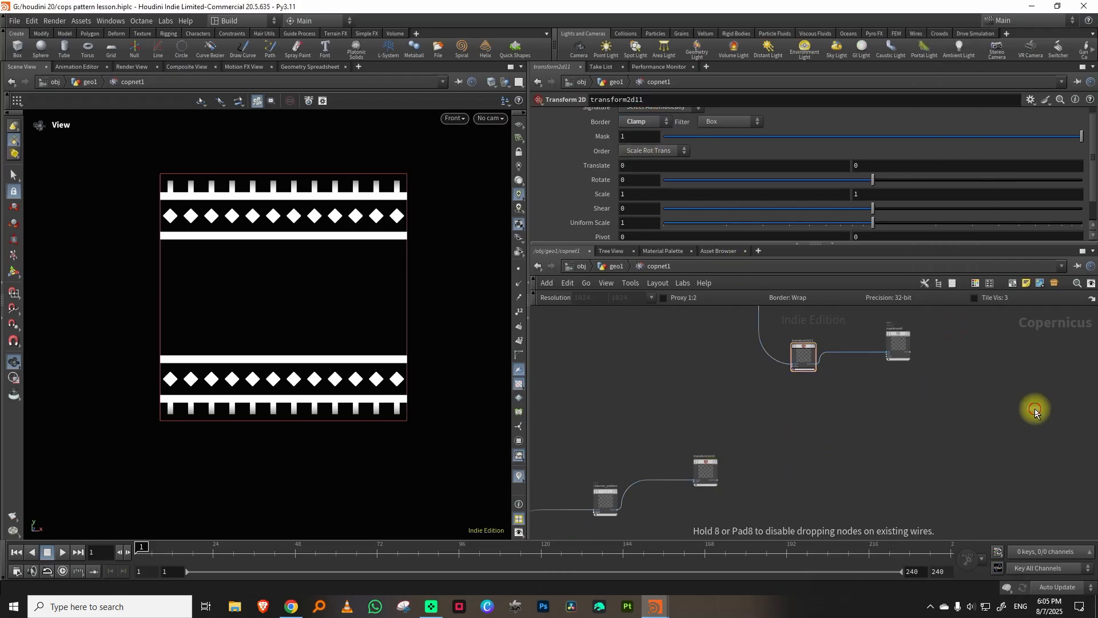
{"action": "left_click", "coordinate": [1035, 410]}
{"action": "left_click_drag", "start_coordinate": [901, 349], "coordinate": [903, 437]}
Connect transform2d10's output to maximum6's second input, and maximum6's output to maximum7's first input.
{"action": "scroll", "coordinate": [813, 463], "scroll_direction": "up", "scroll_amount": 6}
{"action": "left_click", "coordinate": [819, 440]}
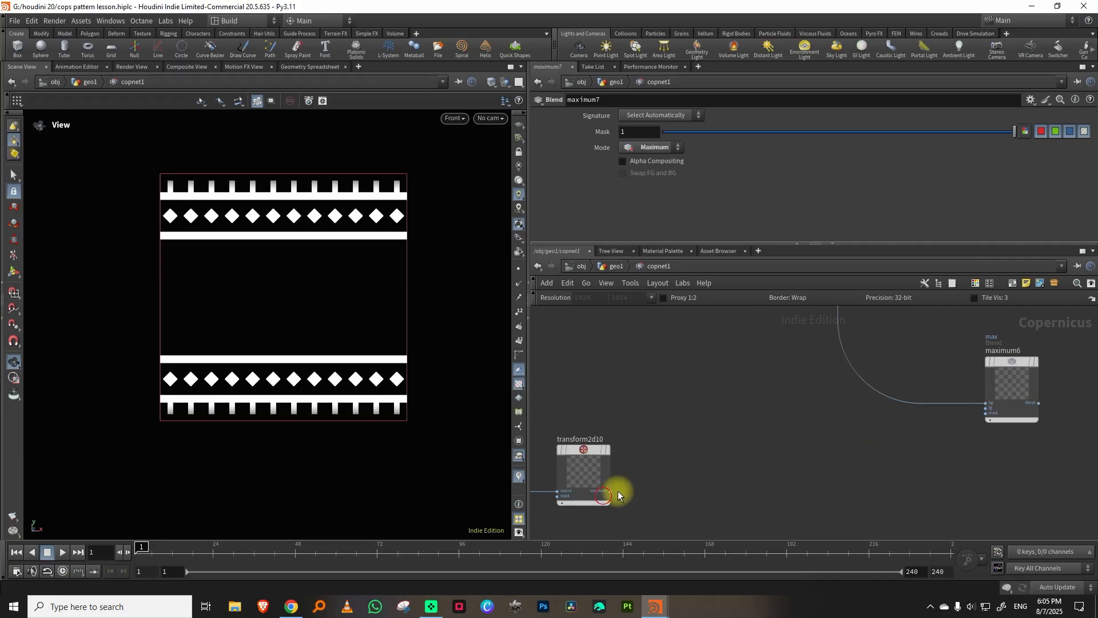
{"action": "left_click", "coordinate": [986, 409]}
{"action": "middle_click_drag", "start_coordinate": [1038, 428], "coordinate": [758, 431]}
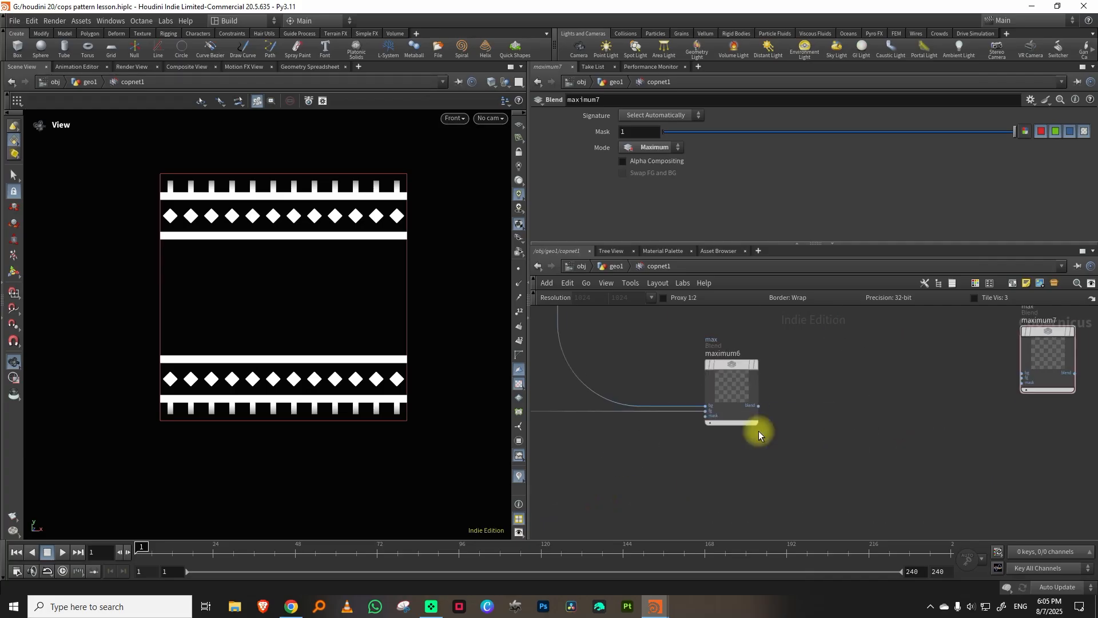
{"action": "left_click", "coordinate": [751, 408]}
{"action": "left_click_drag", "start_coordinate": [1049, 351], "coordinate": [1028, 456]}
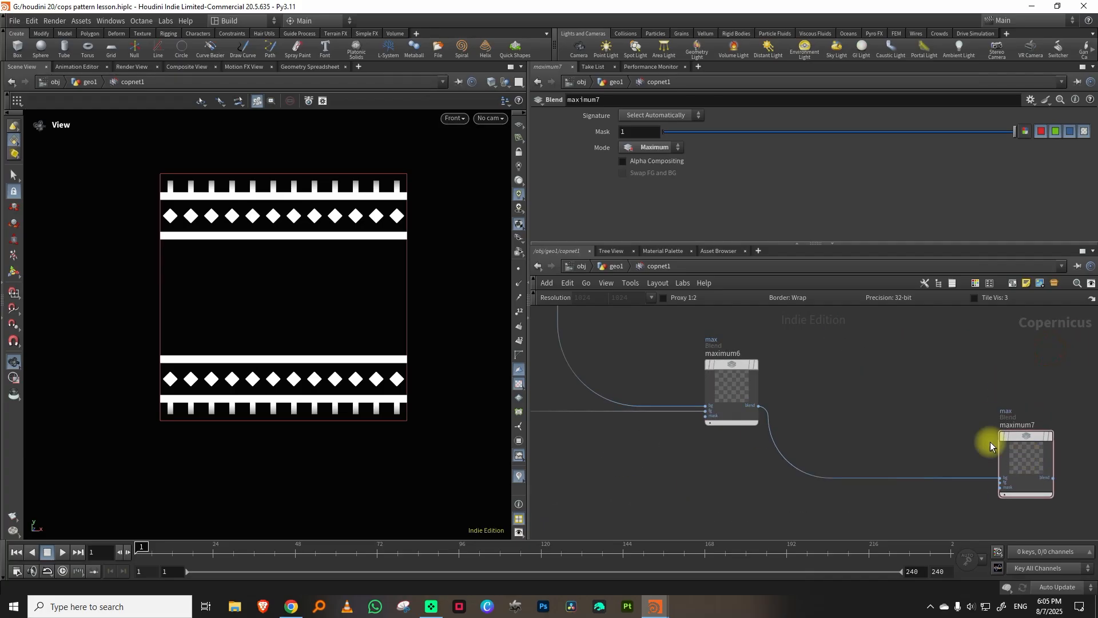
Add a Null node beyond mirror5 and connect mirror5's output to it.
{"action": "middle_click_drag", "start_coordinate": [908, 425], "coordinate": [835, 296]}
{"action": "scroll", "coordinate": [858, 386], "scroll_direction": "down", "scroll_amount": 8}
{"action": "middle_click_drag", "start_coordinate": [789, 429], "coordinate": [782, 387]}
{"action": "middle_click_drag", "start_coordinate": [928, 337], "coordinate": [891, 430]}
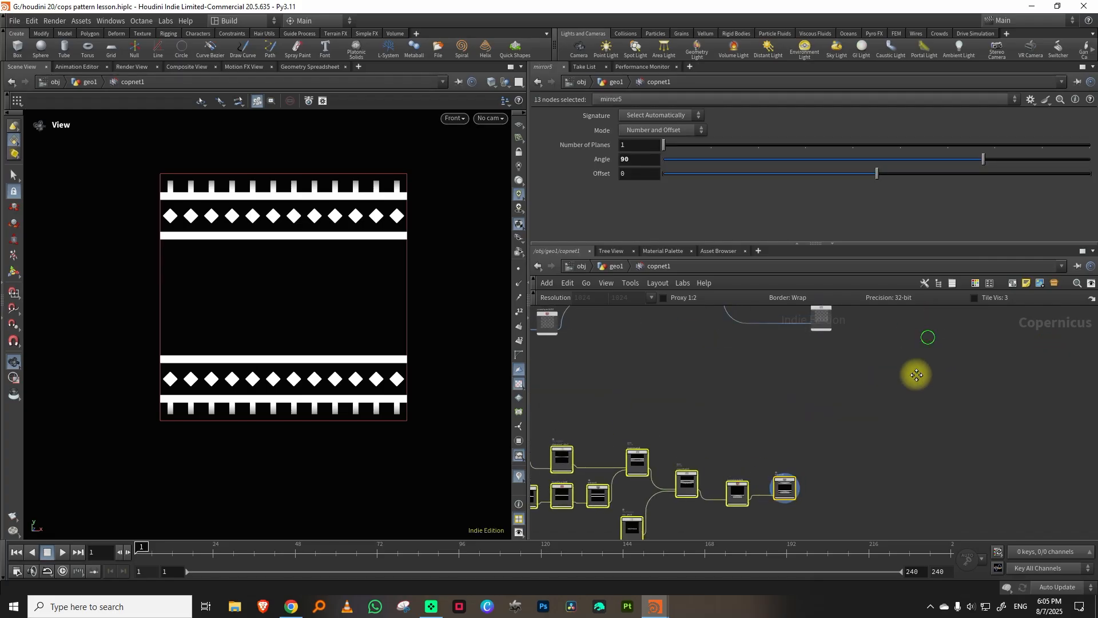
{"action": "left_click_drag", "start_coordinate": [808, 366], "coordinate": [909, 382]}
{"action": "middle_click_drag", "start_coordinate": [809, 456], "coordinate": [818, 343]}
{"action": "left_click", "coordinate": [829, 383]}
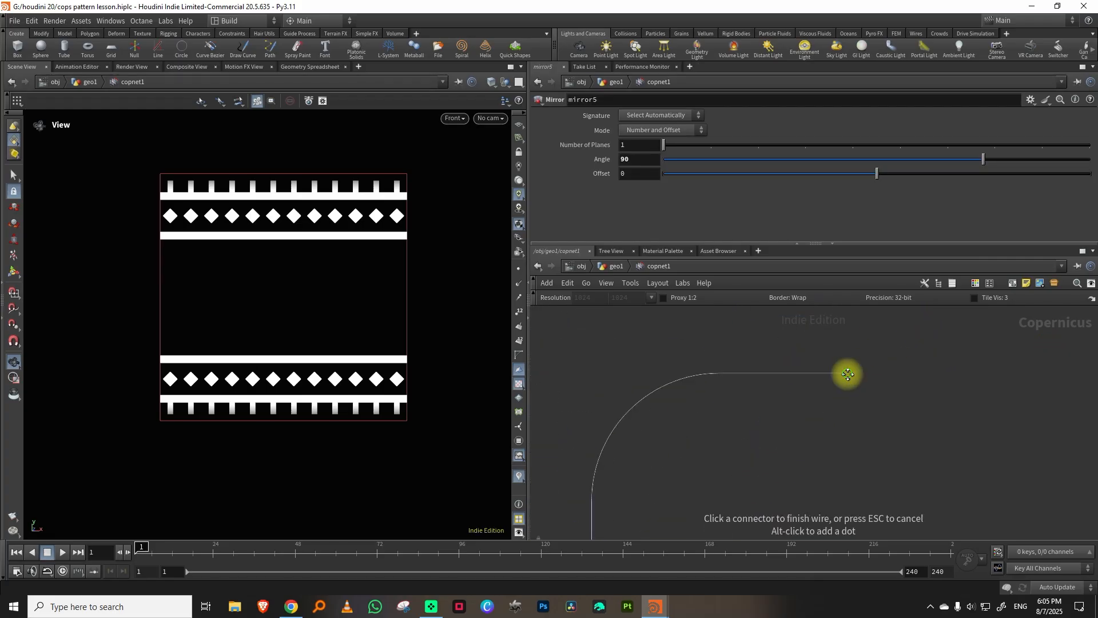
{"action": "middle_click_drag", "start_coordinate": [846, 375], "coordinate": [789, 422]}
{"action": "middle_click_drag", "start_coordinate": [656, 477], "coordinate": [686, 447]}
{"action": "key", "text": "Tab"}
{"action": "type", "text": "null"}
{"action": "left_click", "coordinate": [909, 325]}
{"action": "left_click", "coordinate": [854, 394]}
{"action": "left_click_drag", "start_coordinate": [787, 450], "coordinate": [852, 400]}
Rename the new null as base_pattern.
{"action": "double_click", "coordinate": [846, 377]}
{"action": "type", "text": "base_patter"}
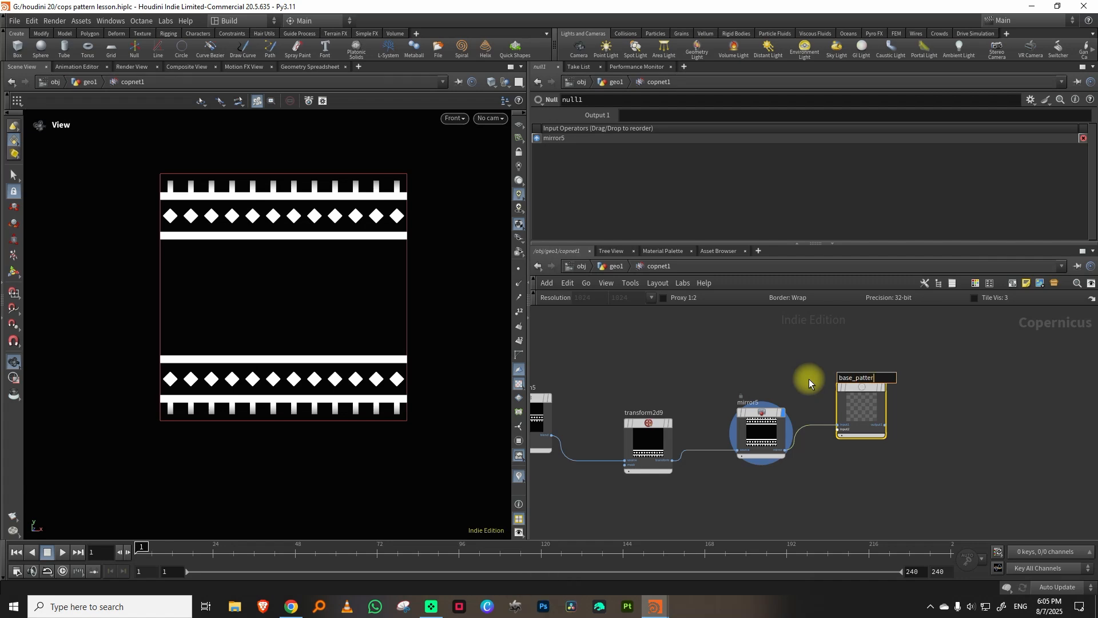
{"action": "type", "text": "n"}
{"action": "key", "text": "Return"}
Connect base_pattern to maximum7's second input and display maximum7 in the viewport.
{"action": "left_click_drag", "start_coordinate": [886, 425], "coordinate": [855, 454]}
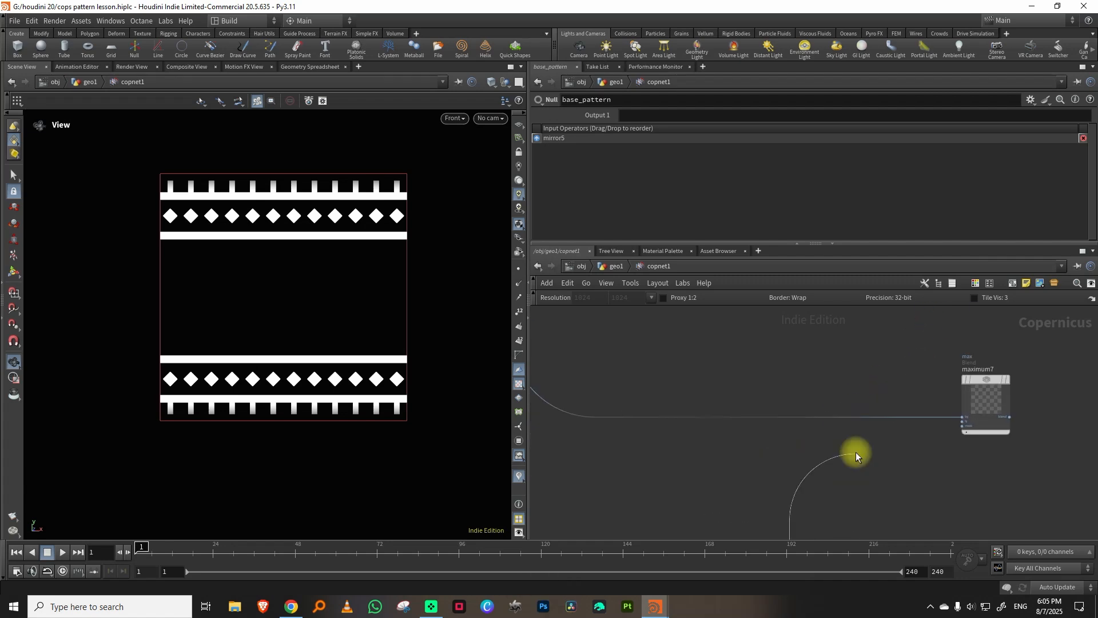
{"action": "left_click", "coordinate": [959, 422]}
{"action": "left_click", "coordinate": [980, 400]}
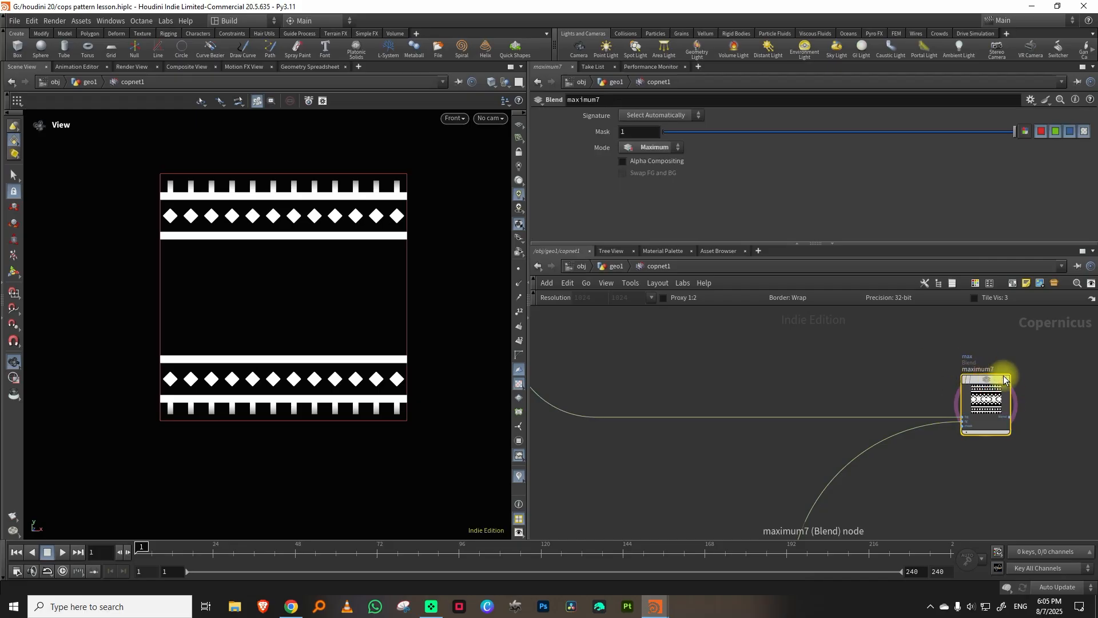
{"action": "left_click", "coordinate": [1008, 380]}
Set transform2d10's vertical translate to -0.09 to lower the chevron band.
{"action": "middle_click_drag", "start_coordinate": [799, 338], "coordinate": [918, 382]}
{"action": "scroll", "coordinate": [918, 382], "scroll_direction": "down", "scroll_amount": 5}
{"action": "middle_click_drag", "start_coordinate": [794, 345], "coordinate": [994, 325]}
{"action": "scroll", "coordinate": [846, 399], "scroll_direction": "up", "scroll_amount": 5}
{"action": "left_click", "coordinate": [804, 423]}
{"action": "left_click", "coordinate": [692, 451]}
{"action": "middle_click_drag", "start_coordinate": [888, 164], "coordinate": [829, 196]}
{"action": "middle_click_drag", "start_coordinate": [762, 312], "coordinate": [807, 416]}
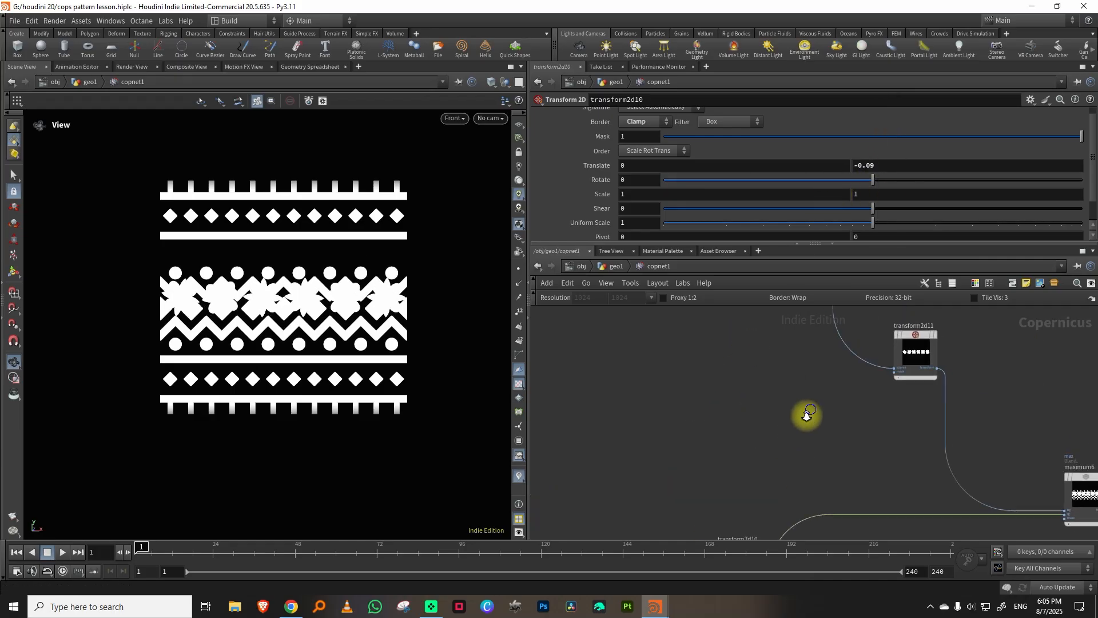
Set transform2d11's vertical translate to 0.3 to raise the flower row.
{"action": "scroll", "coordinate": [812, 414], "scroll_direction": "down", "scroll_amount": 5}
{"action": "left_click", "coordinate": [870, 377]}
{"action": "middle_click_drag", "start_coordinate": [908, 348], "coordinate": [858, 404]}
{"action": "middle_click_drag", "start_coordinate": [880, 165], "coordinate": [908, 163]}
{"action": "middle_click_drag", "start_coordinate": [907, 162], "coordinate": [907, 162]}
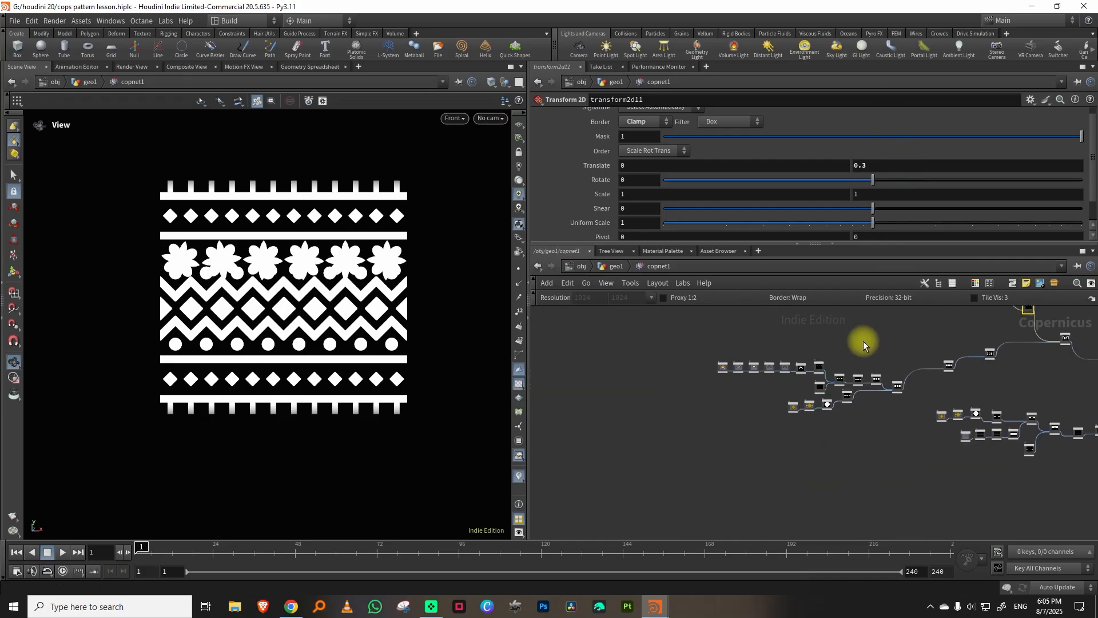
Set chevron_tile's columns to 12.
{"action": "scroll", "coordinate": [825, 344], "scroll_direction": "up", "scroll_amount": 6}
{"action": "middle_click_drag", "start_coordinate": [841, 340], "coordinate": [875, 329]}
{"action": "scroll", "coordinate": [856, 355], "scroll_direction": "up", "scroll_amount": 2}
{"action": "left_click", "coordinate": [924, 417]}
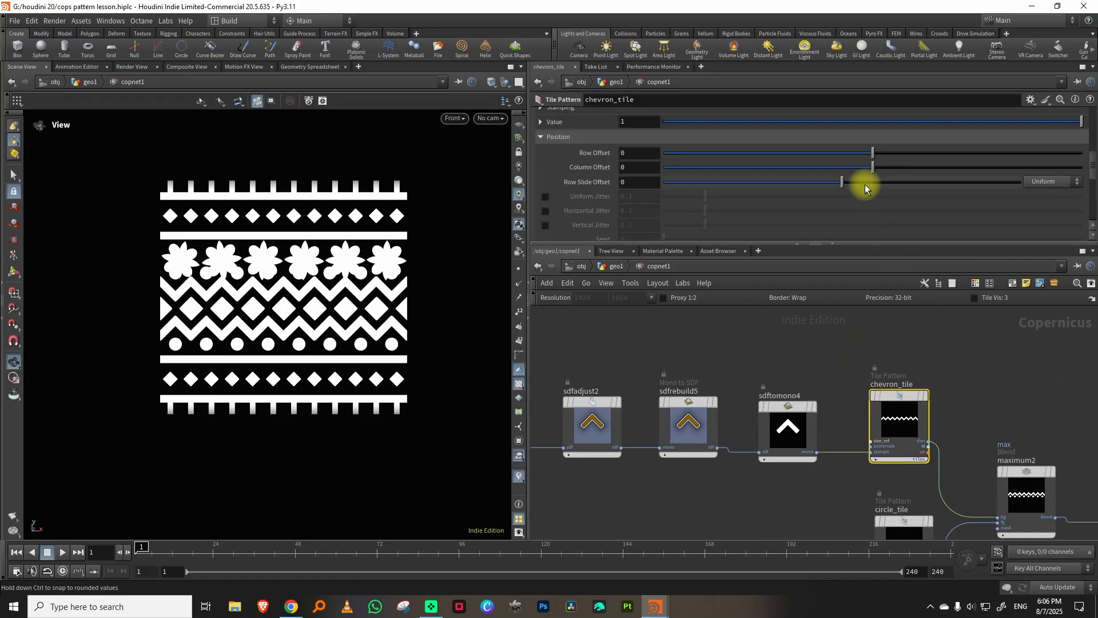
{"action": "left_click_drag", "start_coordinate": [1092, 164], "coordinate": [1089, 106]}
{"action": "left_click_drag", "start_coordinate": [792, 191], "coordinate": [856, 192]}
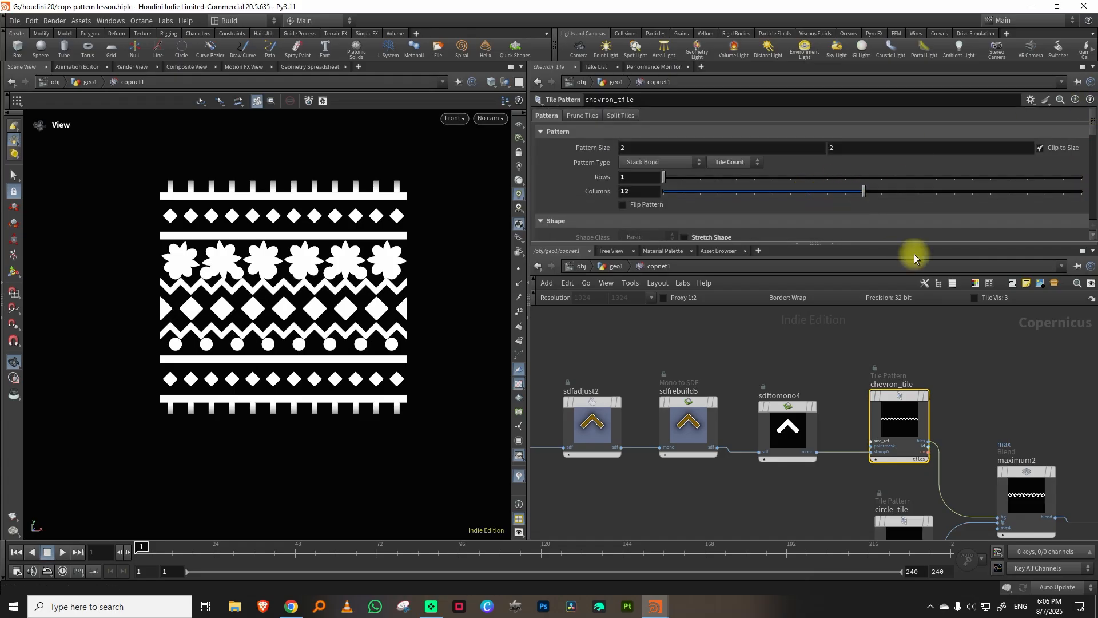
Set circle_tile's columns to 12.
{"action": "middle_click_drag", "start_coordinate": [872, 495], "coordinate": [763, 403]}
{"action": "left_click", "coordinate": [794, 443]}
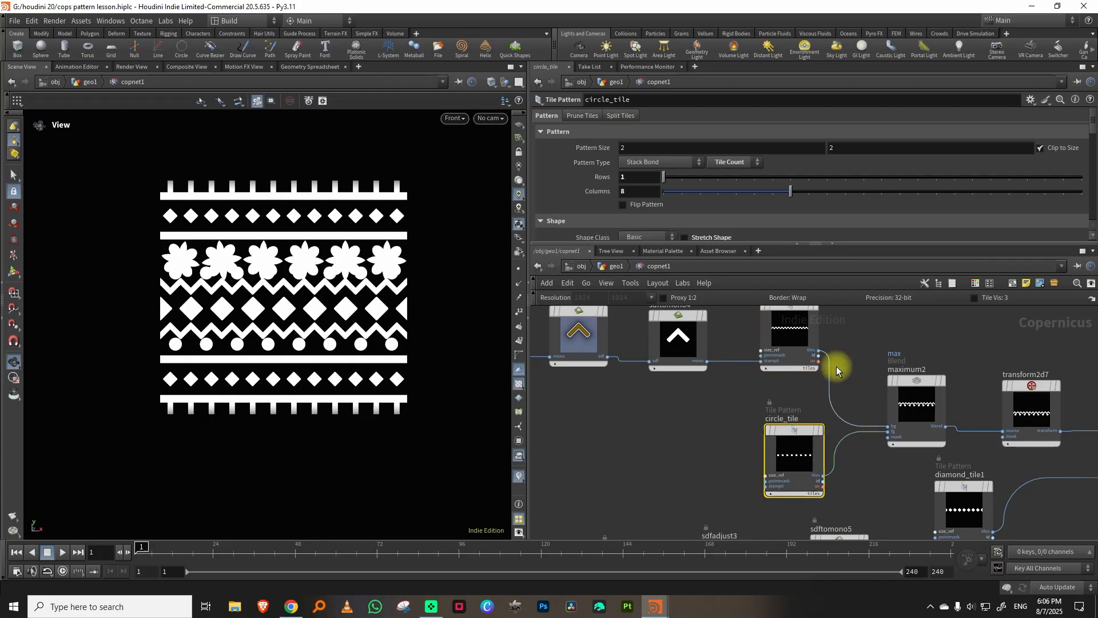
{"action": "left_click_drag", "start_coordinate": [799, 193], "coordinate": [838, 194]}
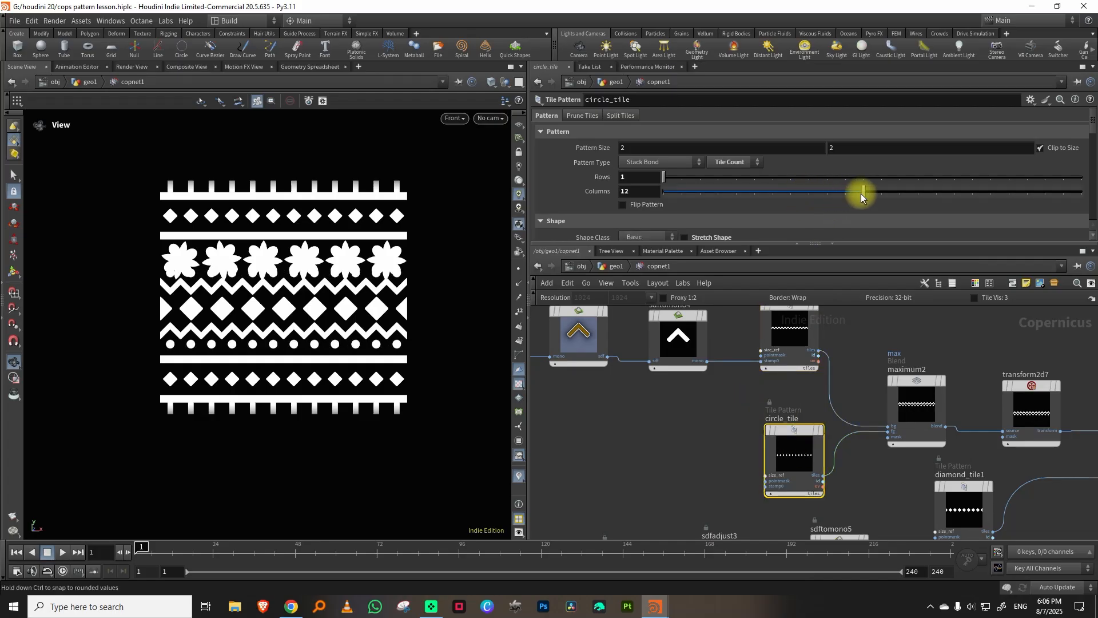
Set diamond_tile1's columns to 12.
{"action": "middle_click_drag", "start_coordinate": [881, 506], "coordinate": [804, 434]}
{"action": "left_click", "coordinate": [912, 442]}
{"action": "left_click_drag", "start_coordinate": [790, 191], "coordinate": [872, 184]}
Set chevron_tile's column offset to 0.063.
{"action": "middle_click_drag", "start_coordinate": [794, 399], "coordinate": [843, 500]}
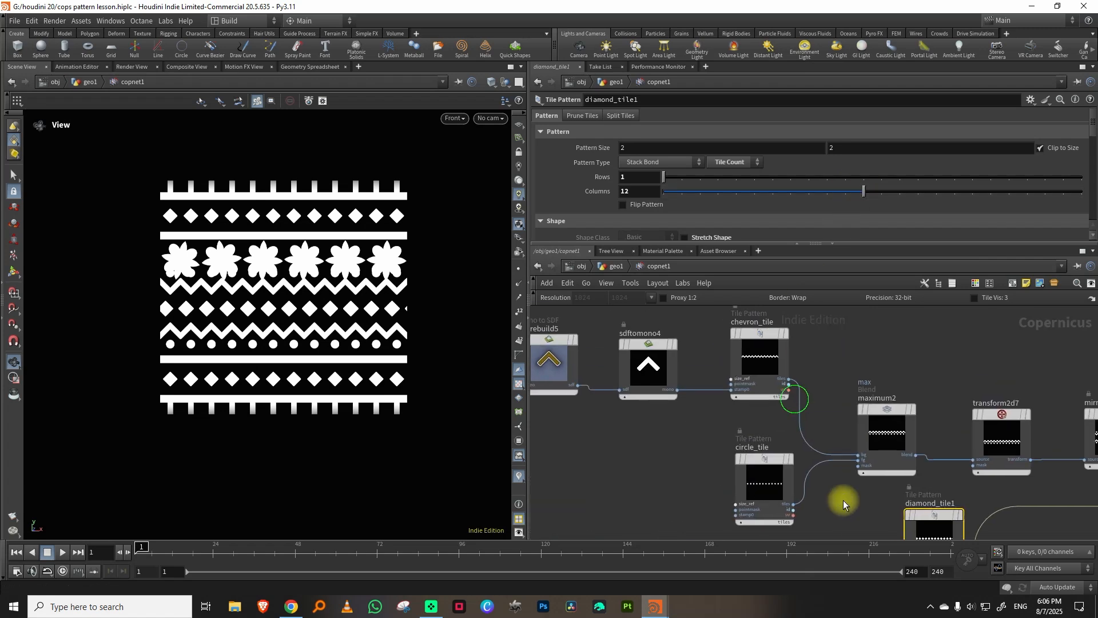
{"action": "middle_click_drag", "start_coordinate": [701, 436], "coordinate": [749, 451]}
{"action": "left_click", "coordinate": [808, 420]}
{"action": "left_click_drag", "start_coordinate": [1092, 121], "coordinate": [880, 162]}
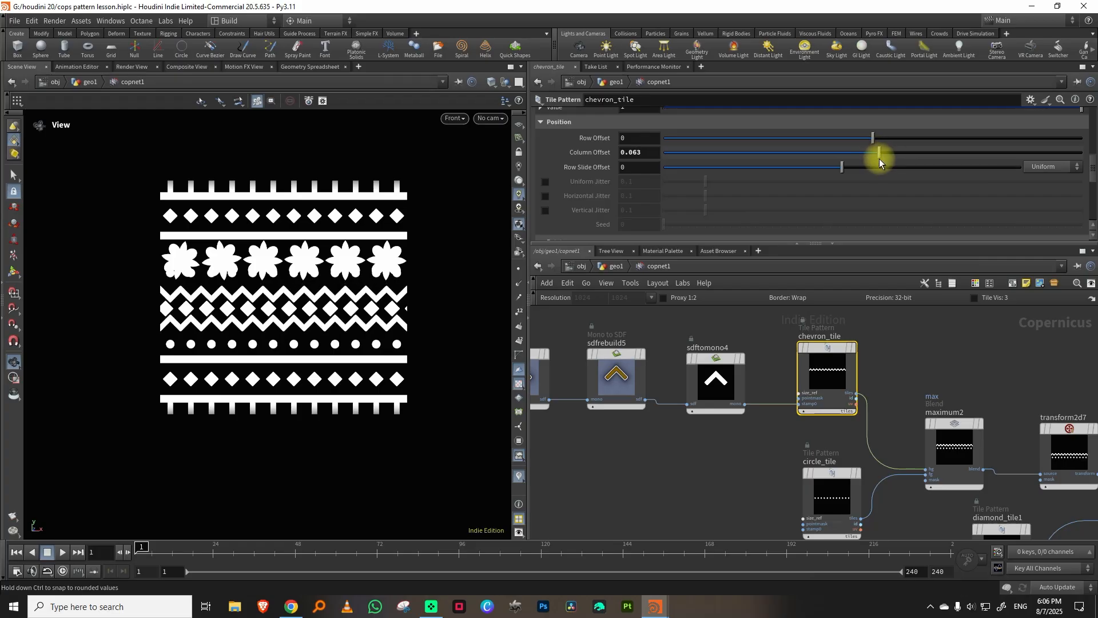
Set circle_tile's column offset to 0.025 to align the circles with the chevrons.
{"action": "middle_click_drag", "start_coordinate": [942, 356], "coordinate": [911, 351]}
{"action": "middle_click_drag", "start_coordinate": [723, 519], "coordinate": [714, 414]}
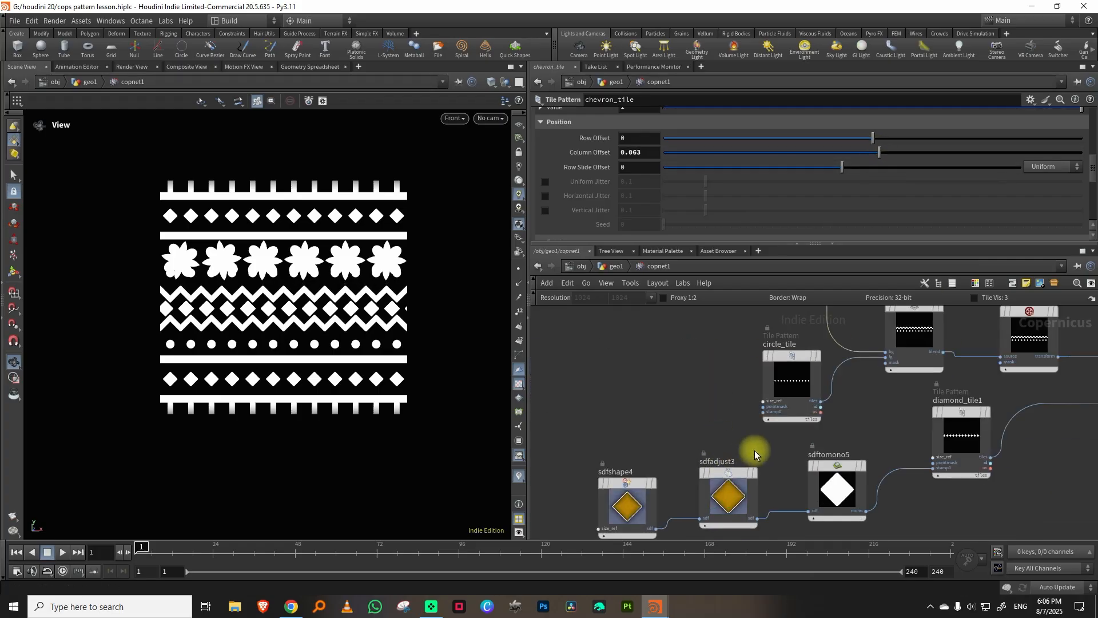
{"action": "left_click", "coordinate": [781, 386]}
{"action": "mouse_move", "coordinate": [1095, 169]}
{"action": "left_mouse_down"}
{"action": "mouse_move", "coordinate": [1095, 143]}
{"action": "mouse_move", "coordinate": [1094, 162]}
{"action": "left_mouse_up"}
{"action": "left_click_drag", "start_coordinate": [863, 201], "coordinate": [874, 207]}
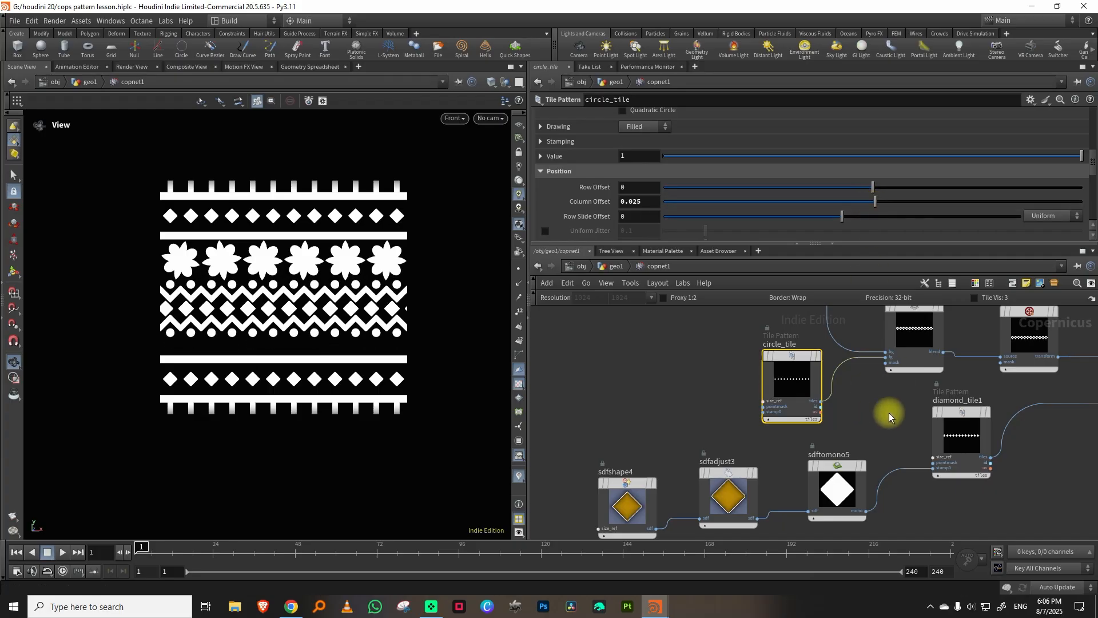
Adjust diamond_tile1's column offset to center the diamonds between the mirrored chevrons.
{"action": "left_click", "coordinate": [951, 422]}
{"action": "mouse_move", "coordinate": [883, 162]}
{"action": "left_mouse_down"}
{"action": "mouse_move", "coordinate": [896, 167]}
{"action": "mouse_move", "coordinate": [881, 164]}
{"action": "left_mouse_up"}
{"action": "scroll", "coordinate": [882, 165], "scroll_direction": "up", "scroll_amount": 6}
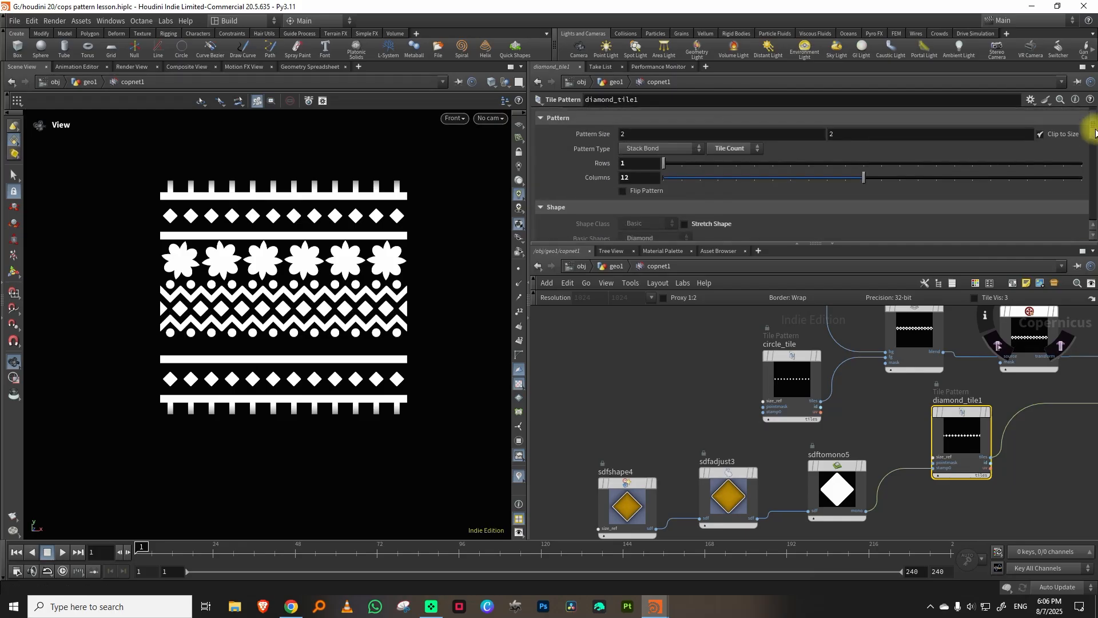
Set transform2d10's vertical translate to -0.19 to lower the chevron band further.
{"action": "middle_click_drag", "start_coordinate": [883, 407], "coordinate": [677, 443]}
{"action": "right_click_drag", "start_coordinate": [956, 460], "coordinate": [898, 480]}
{"action": "middle_click_drag", "start_coordinate": [1058, 435], "coordinate": [621, 401]}
{"action": "right_click_drag", "start_coordinate": [770, 401], "coordinate": [791, 441]}
{"action": "left_click", "coordinate": [696, 366]}
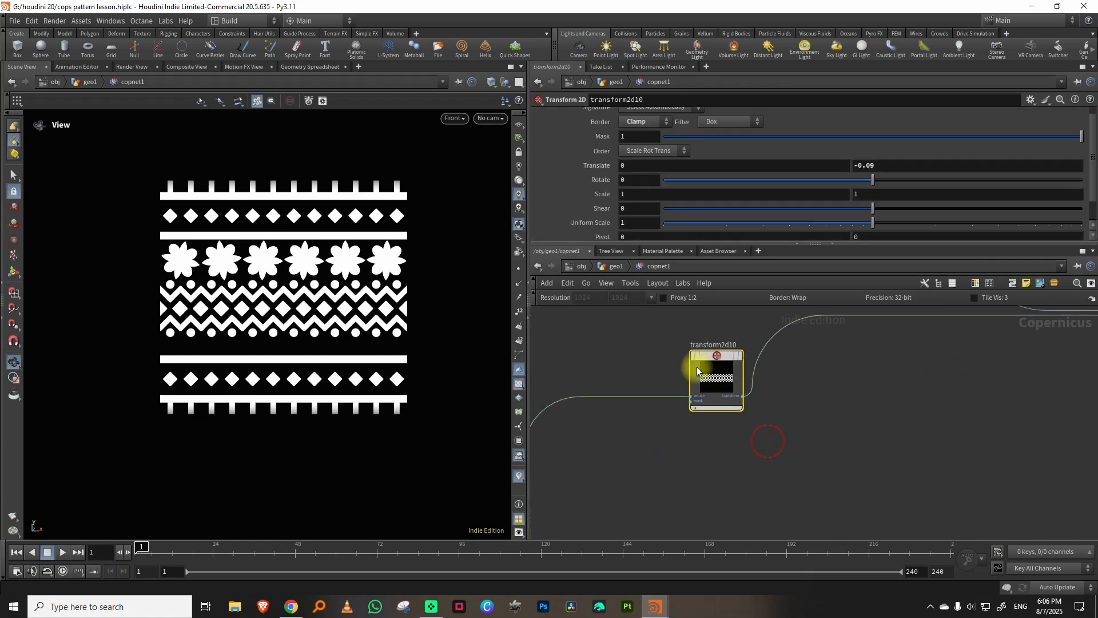
{"action": "middle_click_drag", "start_coordinate": [904, 165], "coordinate": [845, 195]}
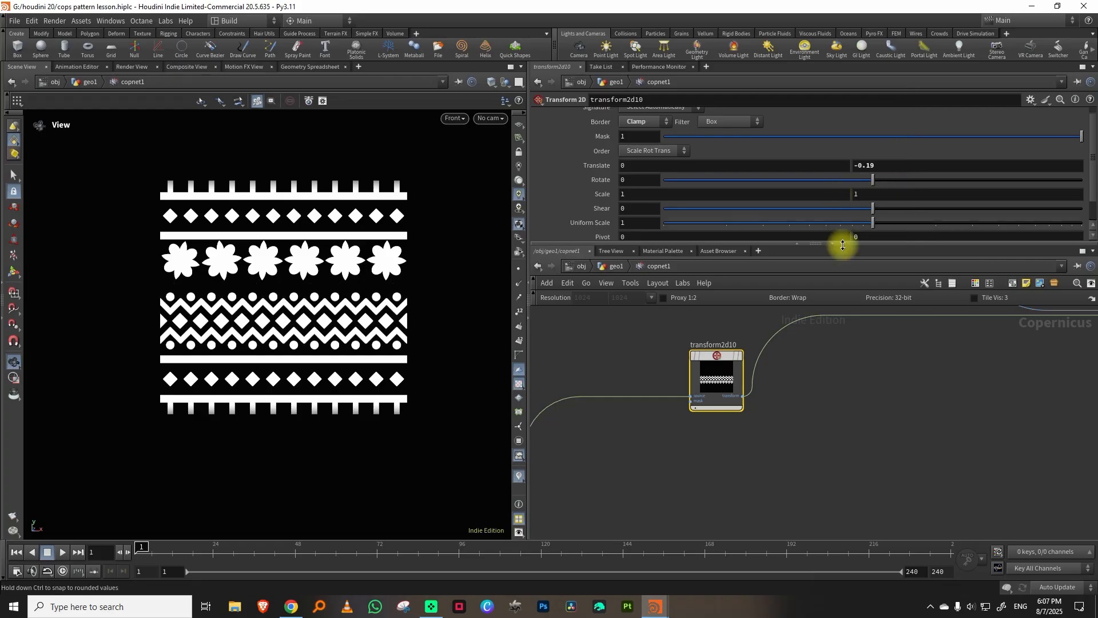
Set transform2d9's vertical translate to -0.68 to reposition the mirrored diamond-and-bar bands.
{"action": "right_click_drag", "start_coordinate": [878, 405], "coordinate": [821, 451]}
{"action": "middle_click_drag", "start_coordinate": [820, 451], "coordinate": [922, 371]}
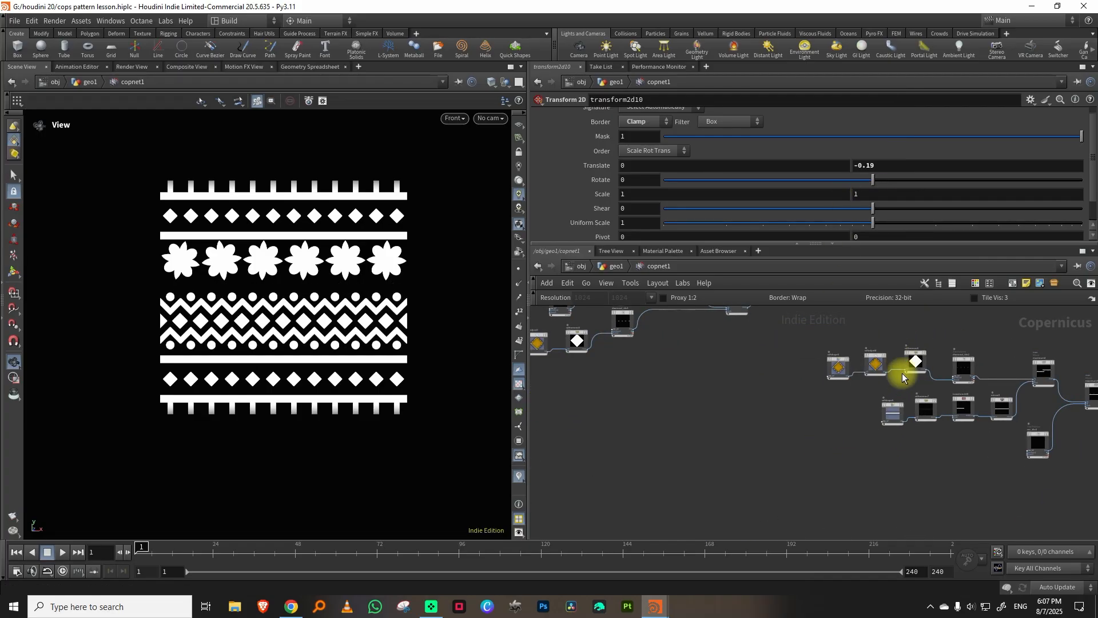
{"action": "left_click", "coordinate": [906, 368]}
{"action": "middle_click_drag", "start_coordinate": [835, 502], "coordinate": [863, 410]}
{"action": "left_click", "coordinate": [859, 382]}
{"action": "scroll", "coordinate": [782, 358], "scroll_direction": "down", "scroll_amount": 3}
{"action": "scroll", "coordinate": [782, 359], "scroll_direction": "up", "scroll_amount": 5}
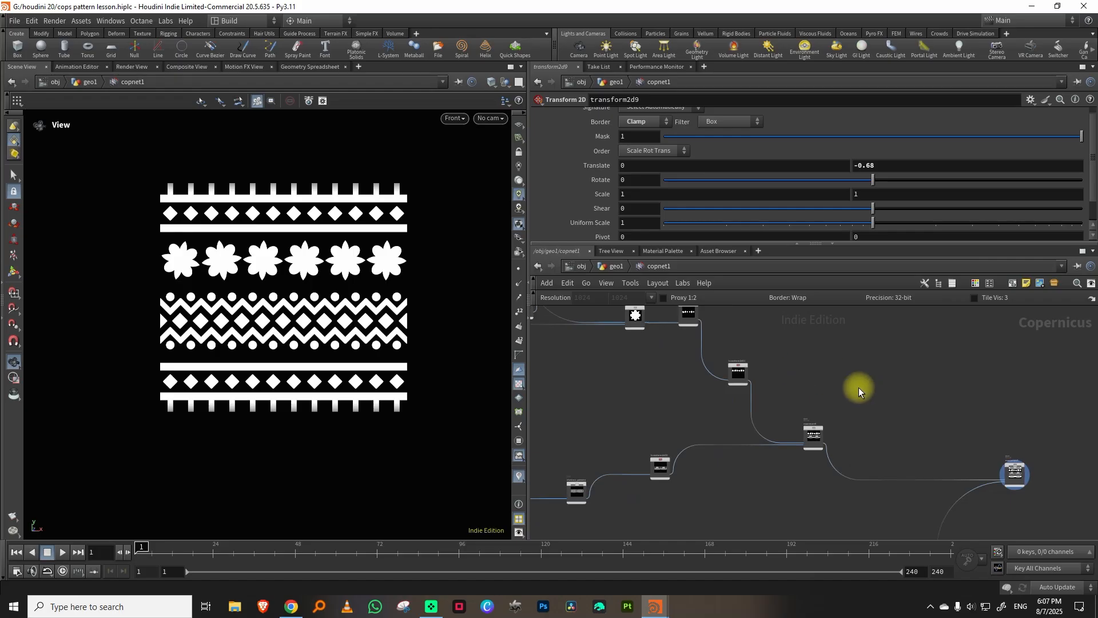
Connect transform2d10's output directly to maximum7's first input in place of maximum6.
{"action": "middle_click_drag", "start_coordinate": [1026, 437], "coordinate": [909, 402]}
{"action": "mouse_move", "coordinate": [902, 440]}
{"action": "left_mouse_down"}
{"action": "mouse_move", "coordinate": [870, 424]}
{"action": "mouse_move", "coordinate": [884, 428]}
{"action": "left_mouse_up"}
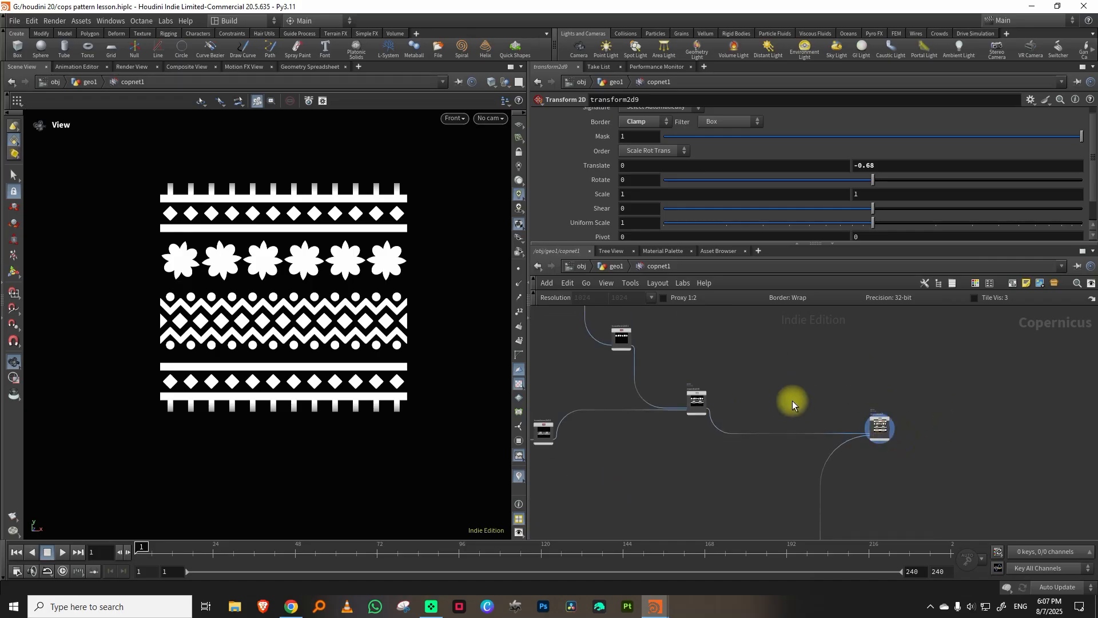
{"action": "middle_click_drag", "start_coordinate": [791, 401], "coordinate": [868, 379]}
{"action": "right_click_drag", "start_coordinate": [693, 446], "coordinate": [710, 420]}
{"action": "left_click", "coordinate": [574, 395]}
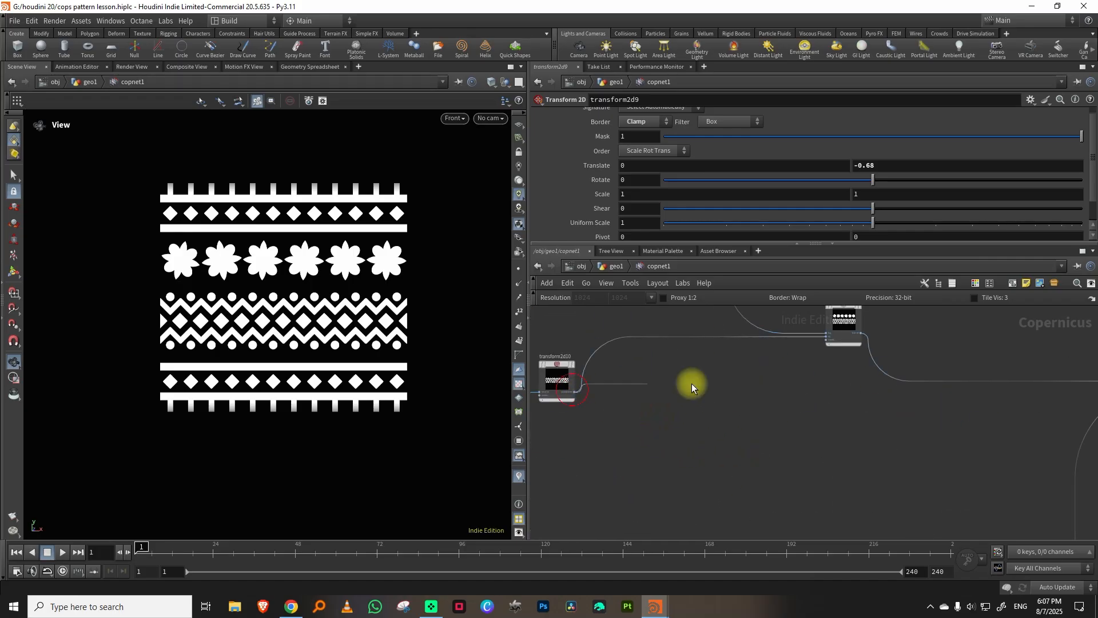
{"action": "left_click", "coordinate": [909, 355]}
{"action": "left_click_drag", "start_coordinate": [916, 346], "coordinate": [842, 383]}
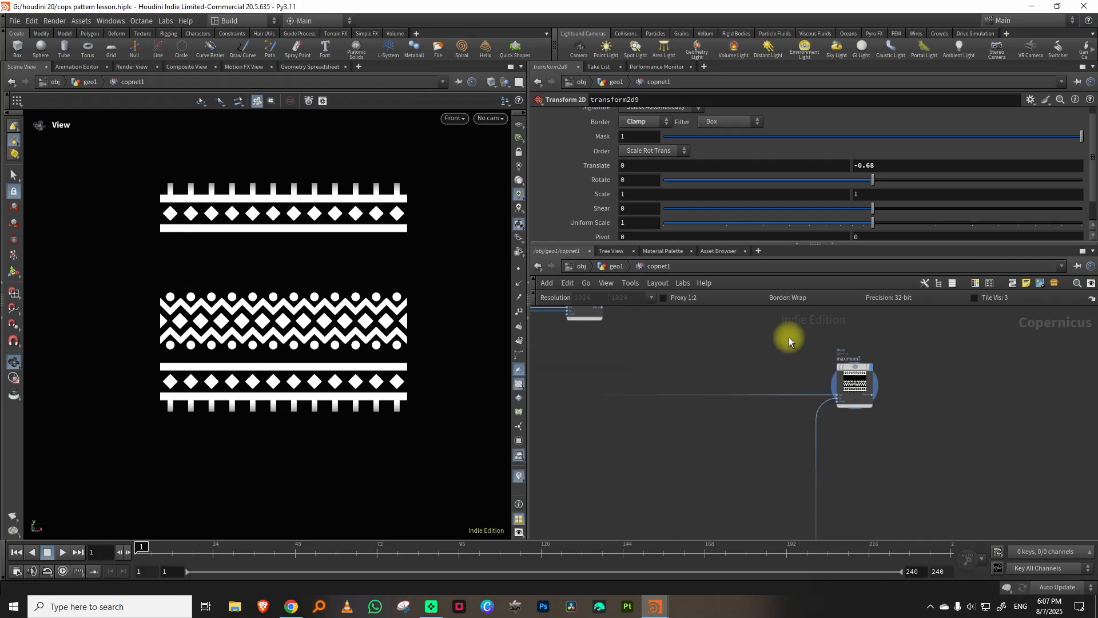
Move maximum6 beyond maximum7 and connect maximum7's output into it.
{"action": "middle_click_drag", "start_coordinate": [788, 337], "coordinate": [911, 420]}
{"action": "left_click_drag", "start_coordinate": [690, 375], "coordinate": [1054, 387]}
{"action": "middle_click_drag", "start_coordinate": [1052, 424], "coordinate": [952, 407]}
{"action": "left_click_drag", "start_coordinate": [990, 371], "coordinate": [1026, 389]}
{"action": "left_click_drag", "start_coordinate": [863, 450], "coordinate": [835, 454]}
{"action": "left_click", "coordinate": [868, 461]}
{"action": "left_click", "coordinate": [995, 397]}
{"action": "left_click_drag", "start_coordinate": [968, 344], "coordinate": [1035, 411]}
{"action": "middle_click_drag", "start_coordinate": [936, 332], "coordinate": [900, 428]}
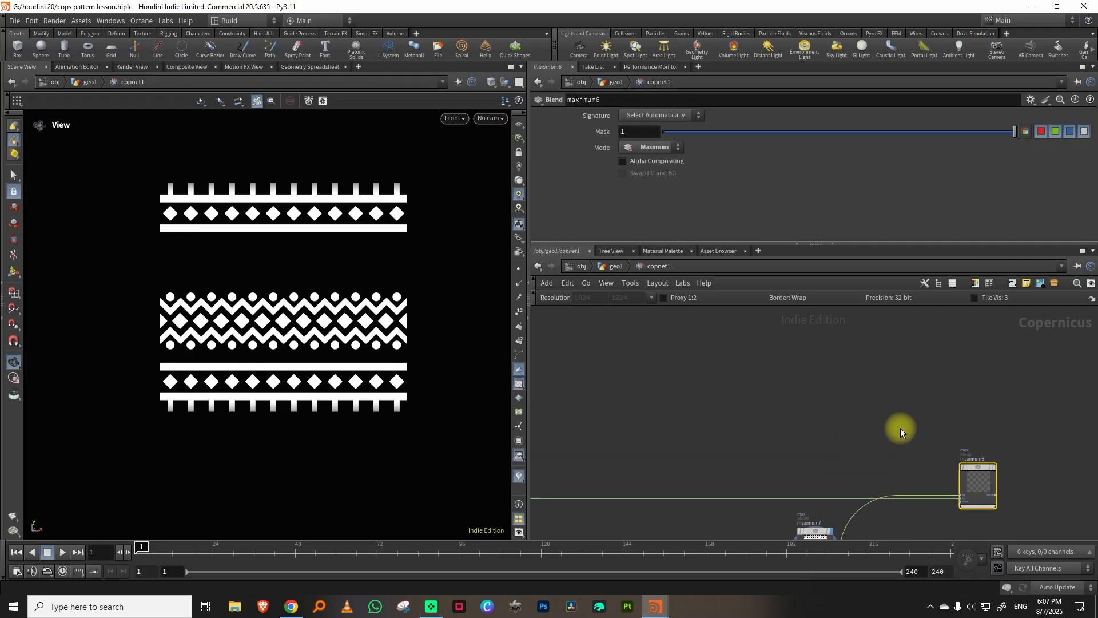
Duplicate maximum6 and place the copy in the empty space above it.
{"action": "key", "text": "ctrl+c"}
{"action": "key", "text": "ctrl+v"}
{"action": "left_click_drag", "start_coordinate": [969, 438], "coordinate": [978, 352]}
{"action": "middle_click_drag", "start_coordinate": [765, 335], "coordinate": [1002, 447]}
Duplicate transform2d11 and place the copy near the flower_displace branch.
{"action": "scroll", "coordinate": [888, 394], "scroll_direction": "down", "scroll_amount": 2}
{"action": "middle_click_drag", "start_coordinate": [853, 400], "coordinate": [860, 444]}
{"action": "left_click_drag", "start_coordinate": [796, 426], "coordinate": [733, 467]}
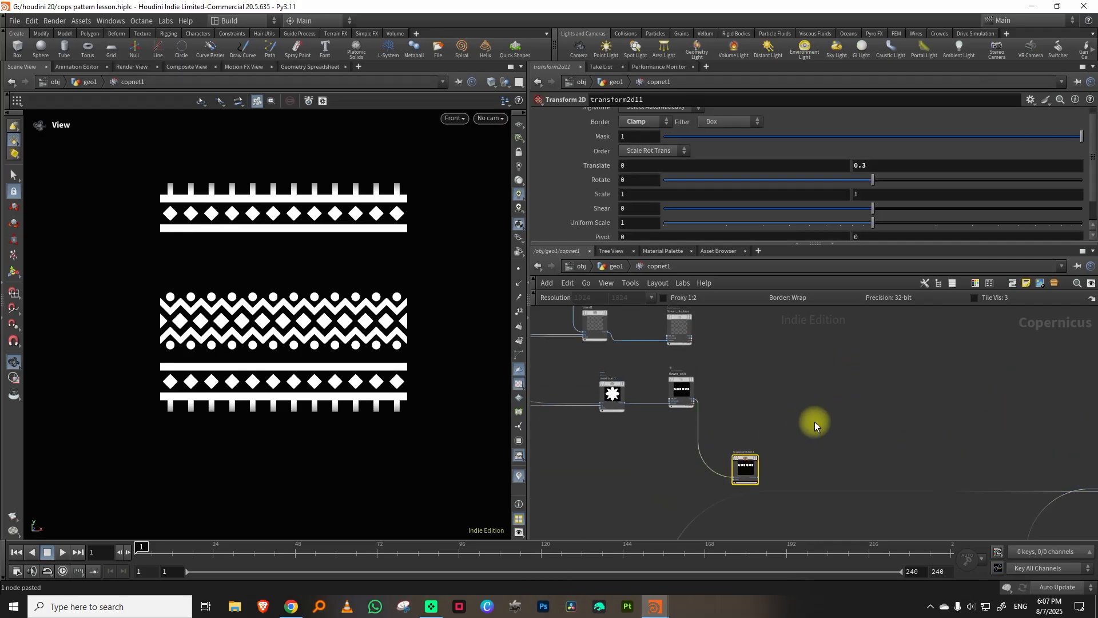
{"action": "key", "text": "ctrl+v"}
{"action": "scroll", "coordinate": [740, 348], "scroll_direction": "up", "scroll_amount": 3}
{"action": "middle_click_drag", "start_coordinate": [740, 348], "coordinate": [710, 396]}
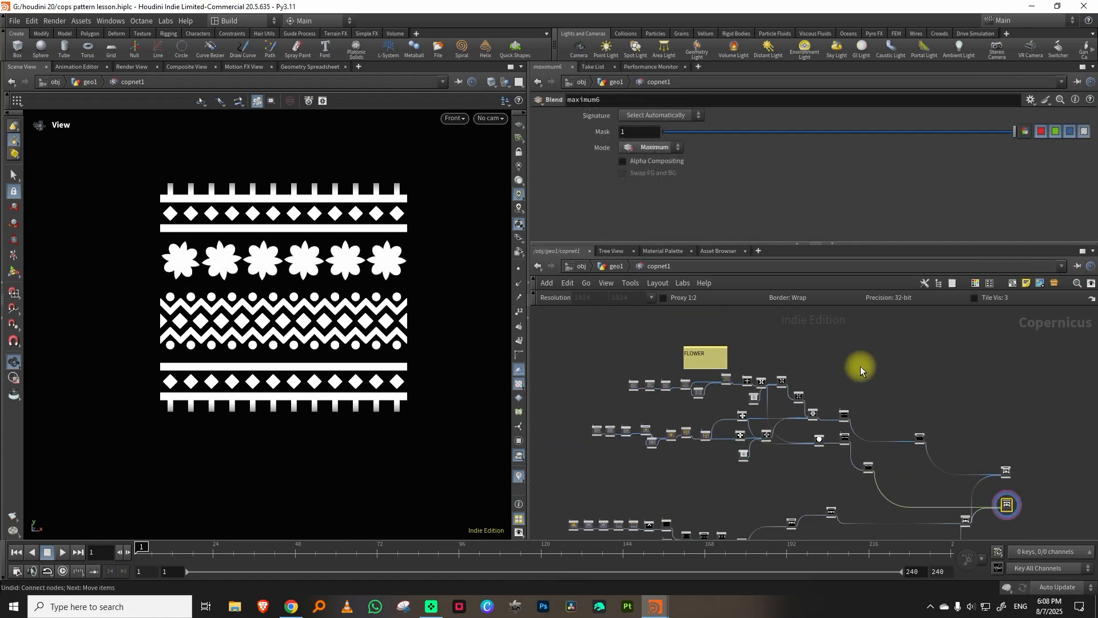
Add a Mono to RGB node beyond maximum6.
{"action": "middle_click_drag", "start_coordinate": [976, 390], "coordinate": [882, 373]}
{"action": "middle_click_drag", "start_coordinate": [941, 395], "coordinate": [857, 370]}
{"action": "mouse_move", "coordinate": [863, 430]}
{"action": "right_mouse_down"}
{"action": "mouse_move", "coordinate": [883, 415]}
{"action": "mouse_move", "coordinate": [814, 380]}
{"action": "mouse_move", "coordinate": [767, 436]}
{"action": "mouse_move", "coordinate": [744, 438]}
{"action": "mouse_move", "coordinate": [753, 448]}
{"action": "mouse_move", "coordinate": [736, 410]}
{"action": "right_mouse_up"}
{"action": "key", "text": "Tab"}
{"action": "type", "text": "mono"}
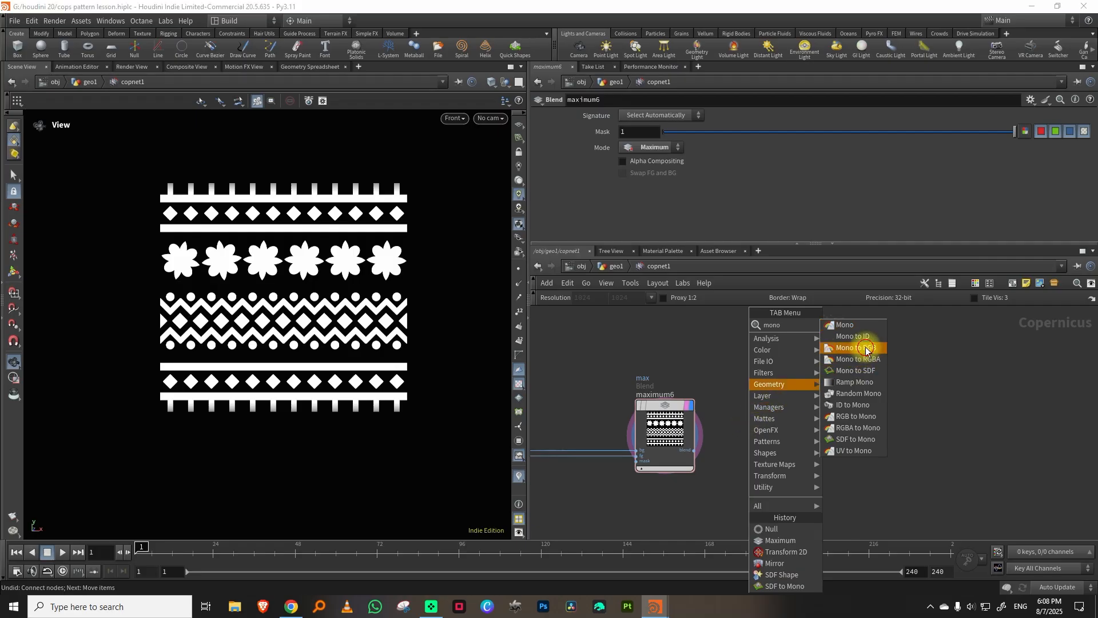
{"action": "left_click", "coordinate": [865, 348]}
{"action": "left_click", "coordinate": [836, 434]}
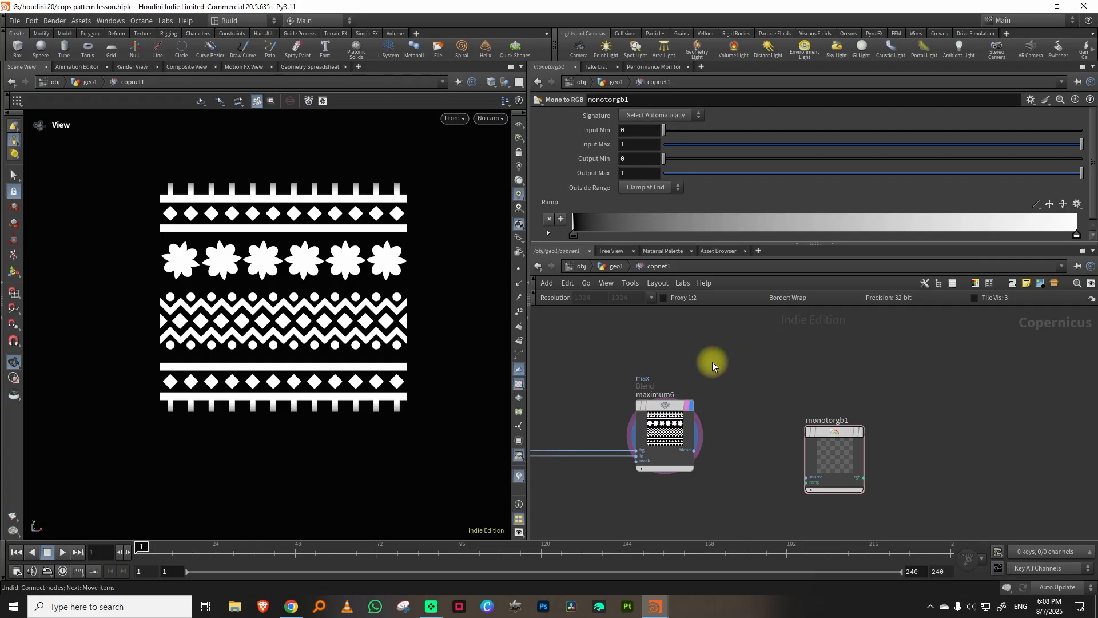
Connect maximum6's output to monotorgb1's source input and display monotorgb1 in the viewport.
{"action": "scroll", "coordinate": [748, 444], "scroll_direction": "up", "scroll_amount": 2}
{"action": "left_click", "coordinate": [678, 454]}
{"action": "left_click", "coordinate": [809, 463]}
{"action": "left_click", "coordinate": [893, 429]}
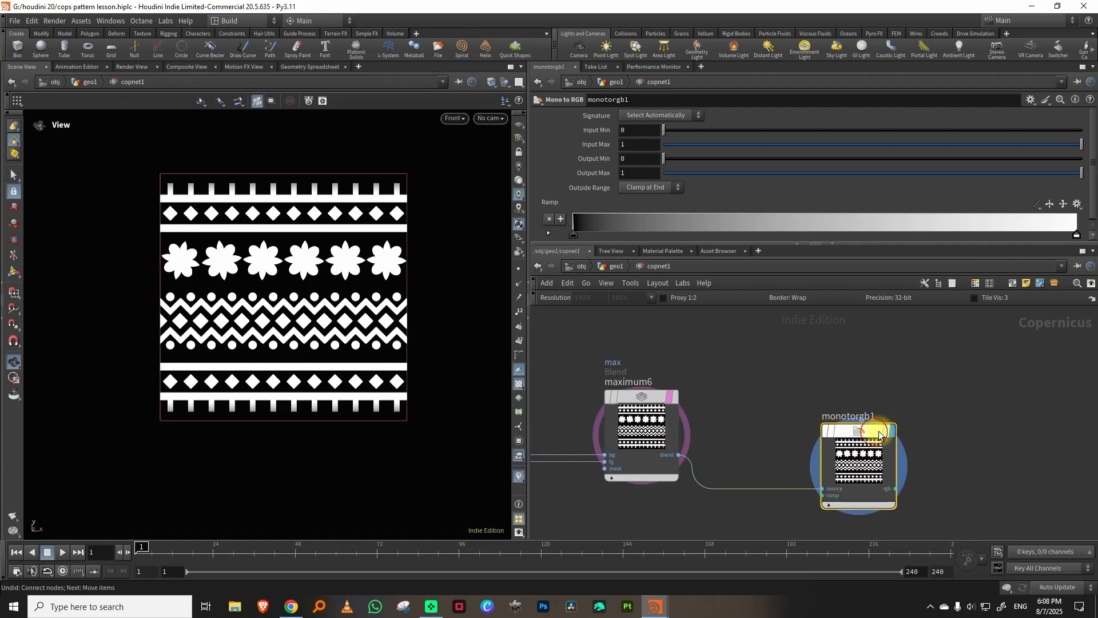
Set the ramp's white end color to golden yellow with hue 43, saturation 0.916 and value 1.
{"action": "double_click", "coordinate": [1077, 236]}
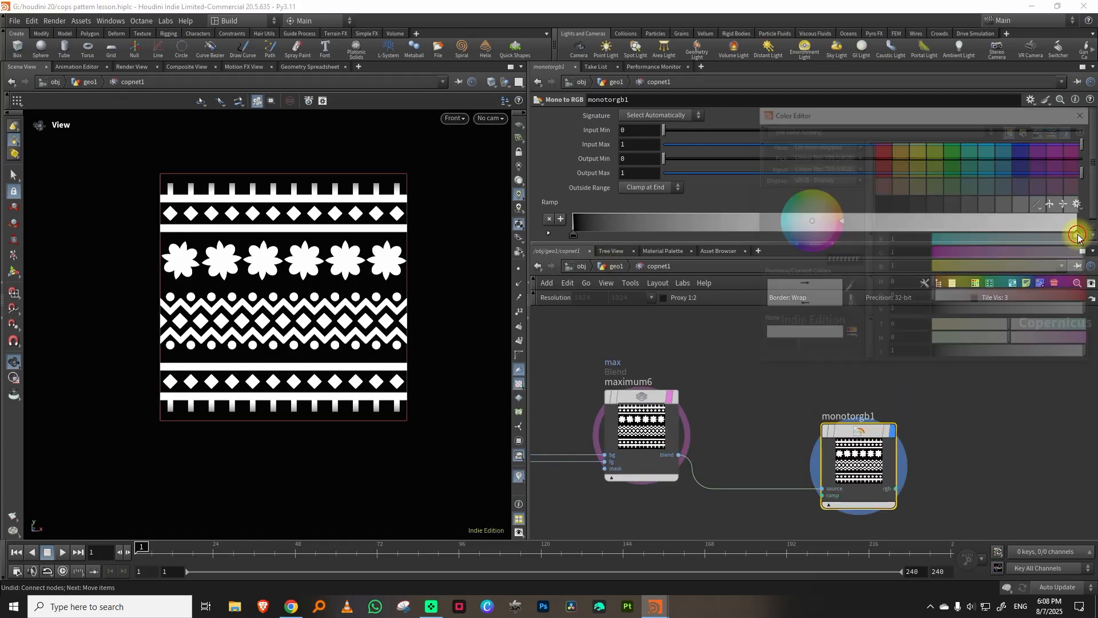
{"action": "left_click", "coordinate": [954, 284]}
{"action": "left_click", "coordinate": [1079, 297]}
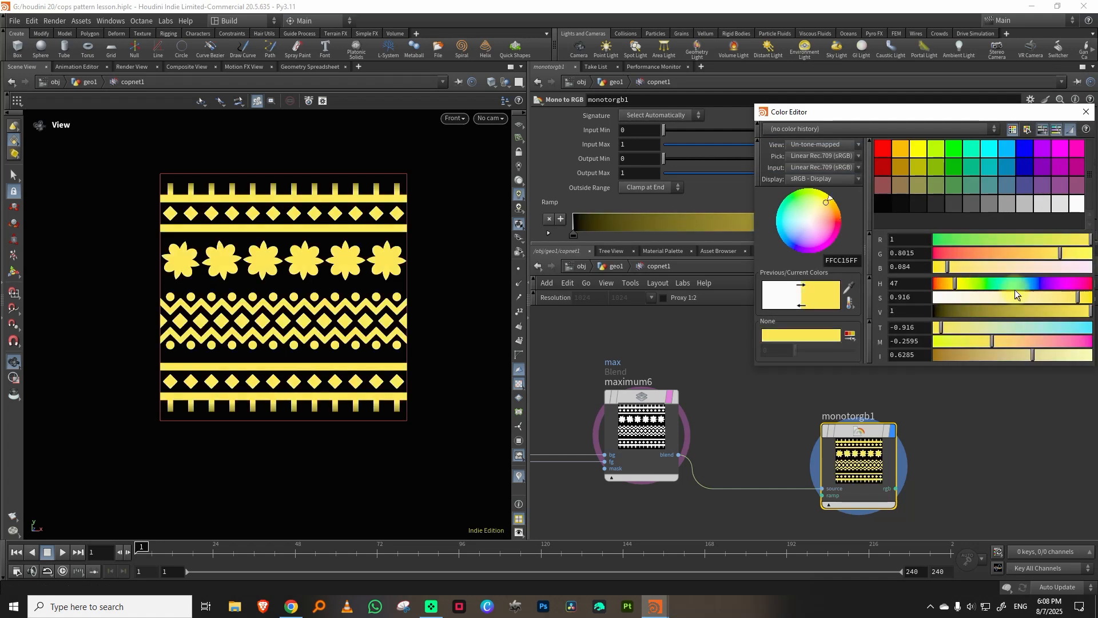
{"action": "left_click", "coordinate": [1086, 111]}
Set the ramp's black start color to a darker teal with hue 159 and saturation 0.996.
{"action": "left_click", "coordinate": [573, 235]}
{"action": "left_click", "coordinate": [574, 234]}
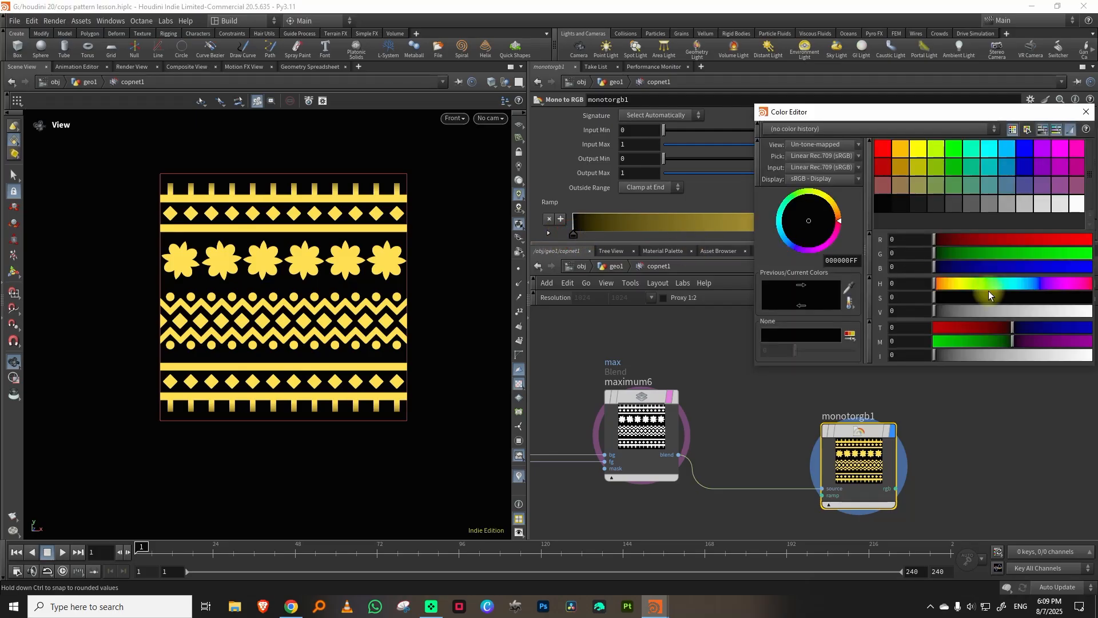
{"action": "left_click", "coordinate": [1090, 296]}
{"action": "left_click", "coordinate": [1057, 311]}
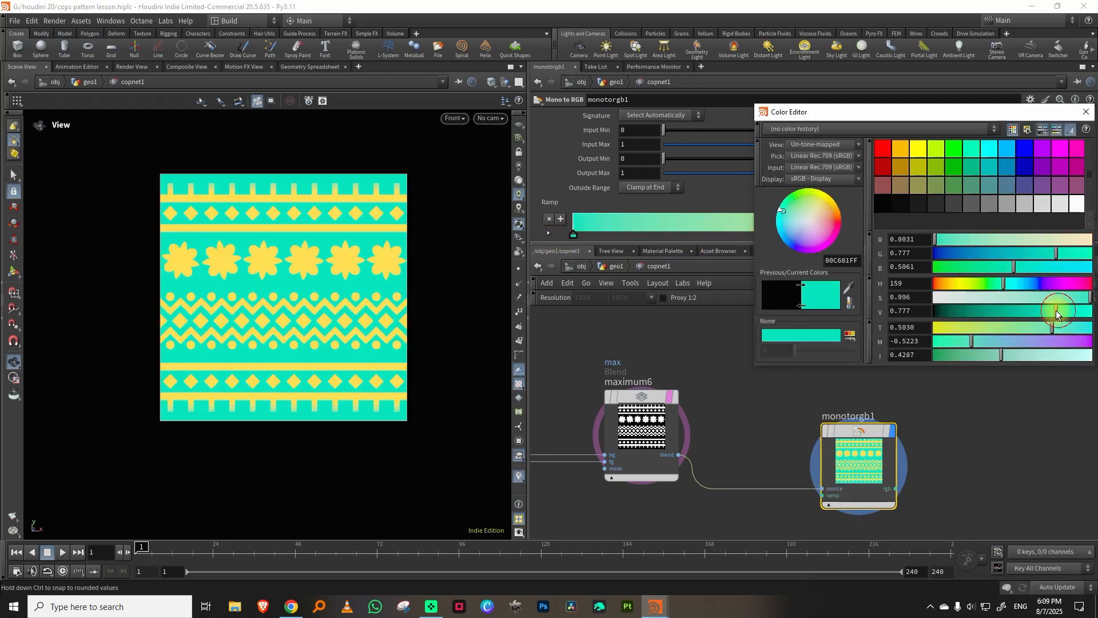
{"action": "left_click_drag", "start_coordinate": [1035, 310], "coordinate": [1004, 311]}
{"action": "key", "text": "Escape"}
Display the maximum8 blend in the viewport and inspect its shaded flower pattern up close.
{"action": "middle_click_drag", "start_coordinate": [961, 342], "coordinate": [883, 393]}
{"action": "scroll", "coordinate": [881, 393], "scroll_direction": "down", "scroll_amount": 3}
{"action": "middle_click_drag", "start_coordinate": [827, 366], "coordinate": [836, 317]}
{"action": "left_click_drag", "start_coordinate": [830, 393], "coordinate": [832, 358]}
{"action": "scroll", "coordinate": [804, 410], "scroll_direction": "up", "scroll_amount": 1}
{"action": "middle_click_drag", "start_coordinate": [805, 323], "coordinate": [799, 496]}
{"action": "middle_click_drag", "start_coordinate": [800, 348], "coordinate": [815, 391]}
{"action": "scroll", "coordinate": [743, 389], "scroll_direction": "up", "scroll_amount": 2}
{"action": "left_click", "coordinate": [713, 383]}
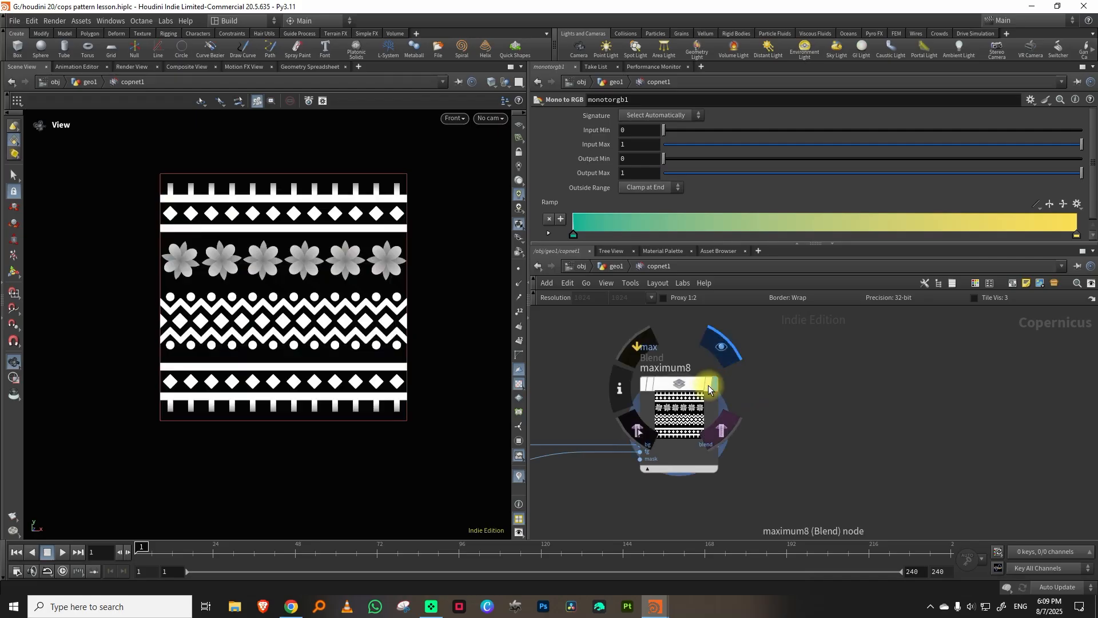
{"action": "left_click_drag", "start_coordinate": [697, 381], "coordinate": [736, 382]}
{"action": "middle_click_drag", "start_coordinate": [819, 395], "coordinate": [788, 369]}
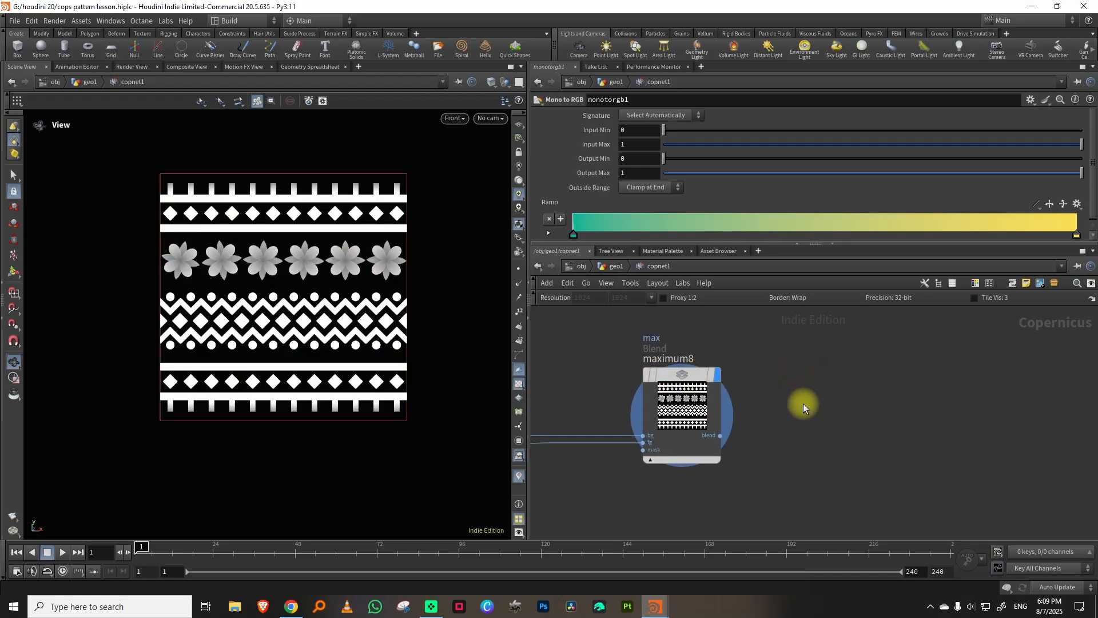
{"action": "scroll", "coordinate": [326, 292], "scroll_direction": "up", "scroll_amount": 3}
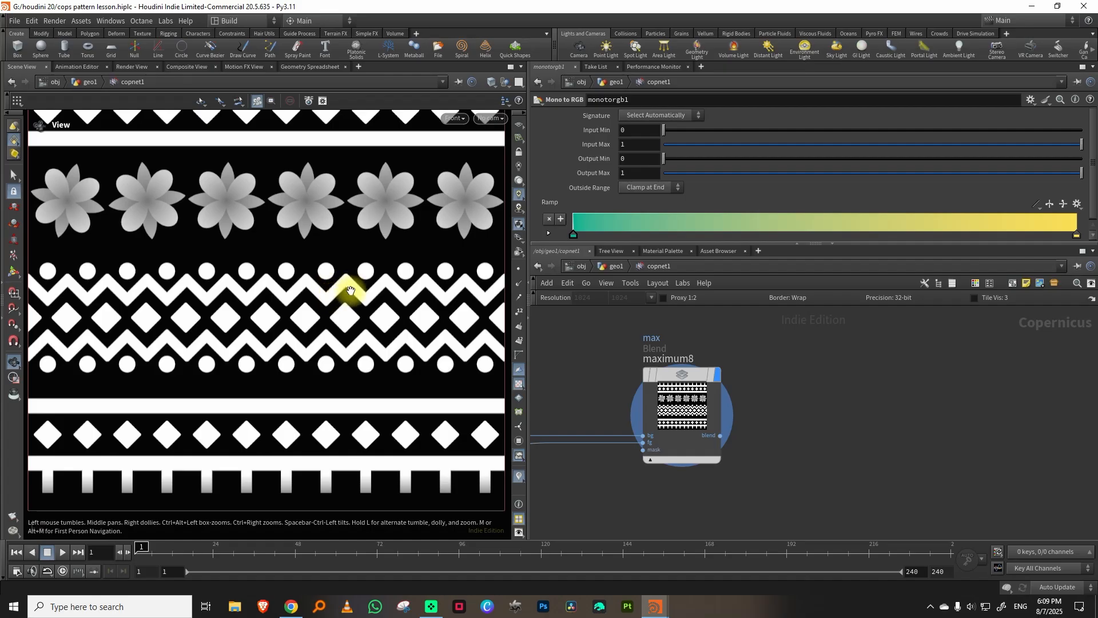
Add a Feather node after maximum8, connect the blend output to its source input, and display it.
{"action": "middle_click_drag", "start_coordinate": [774, 390], "coordinate": [759, 372]}
{"action": "key", "text": "Tab"}
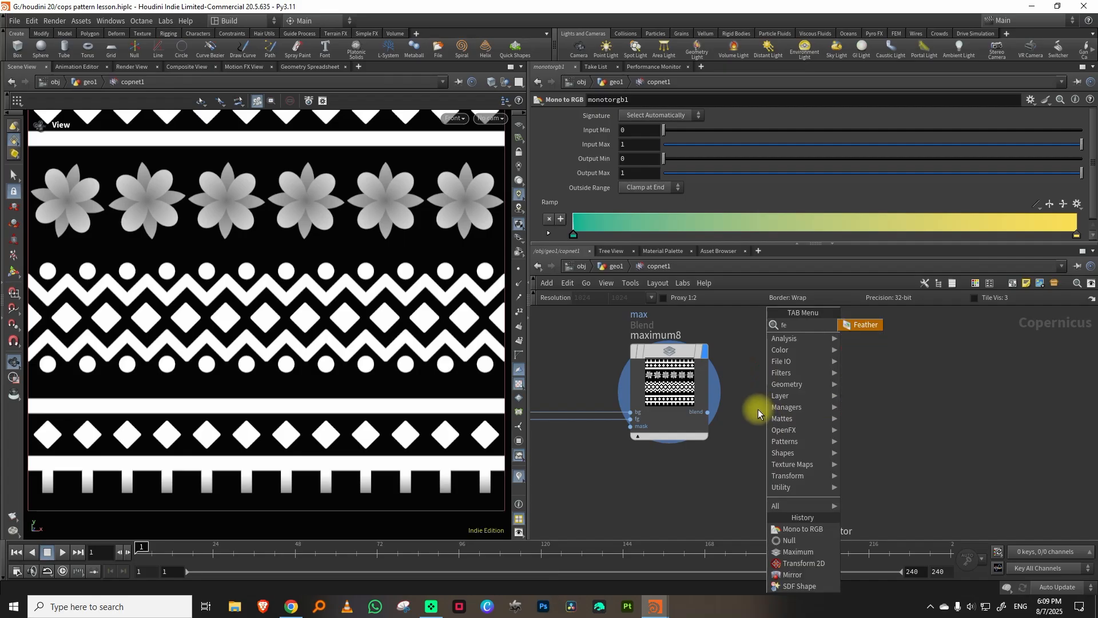
{"action": "left_click", "coordinate": [863, 325]}
{"action": "left_click", "coordinate": [835, 366]}
{"action": "left_click_drag", "start_coordinate": [708, 412], "coordinate": [798, 426]}
{"action": "left_click", "coordinate": [872, 366]}
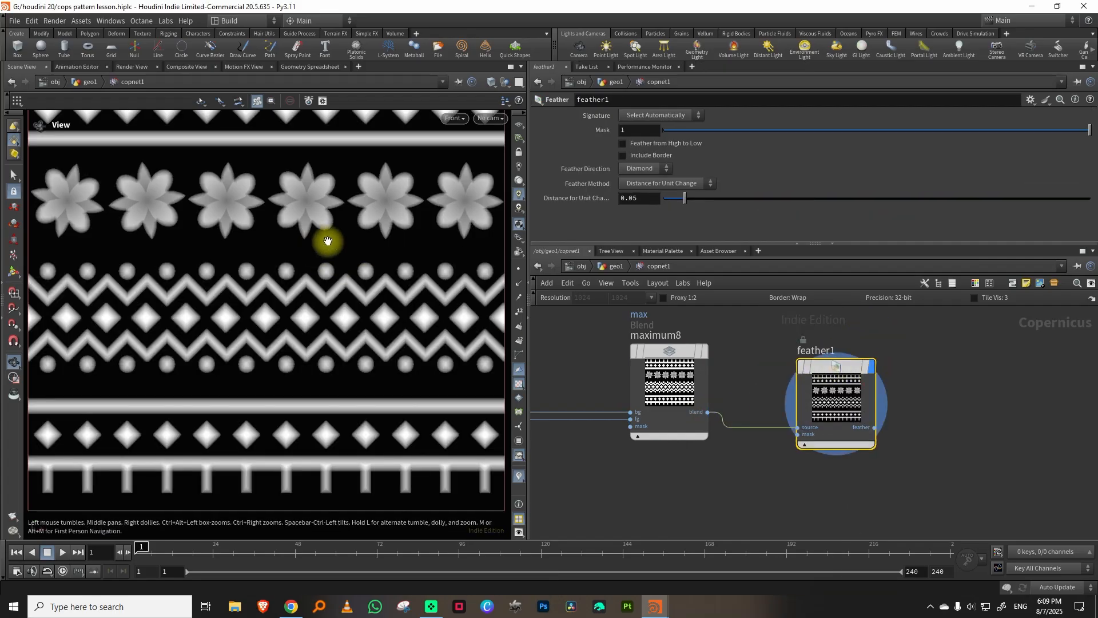
Set feather1's distance for unit change to 0.023, then try Feather from High to Low and turn it off again.
{"action": "left_click_drag", "start_coordinate": [684, 198], "coordinate": [673, 200]}
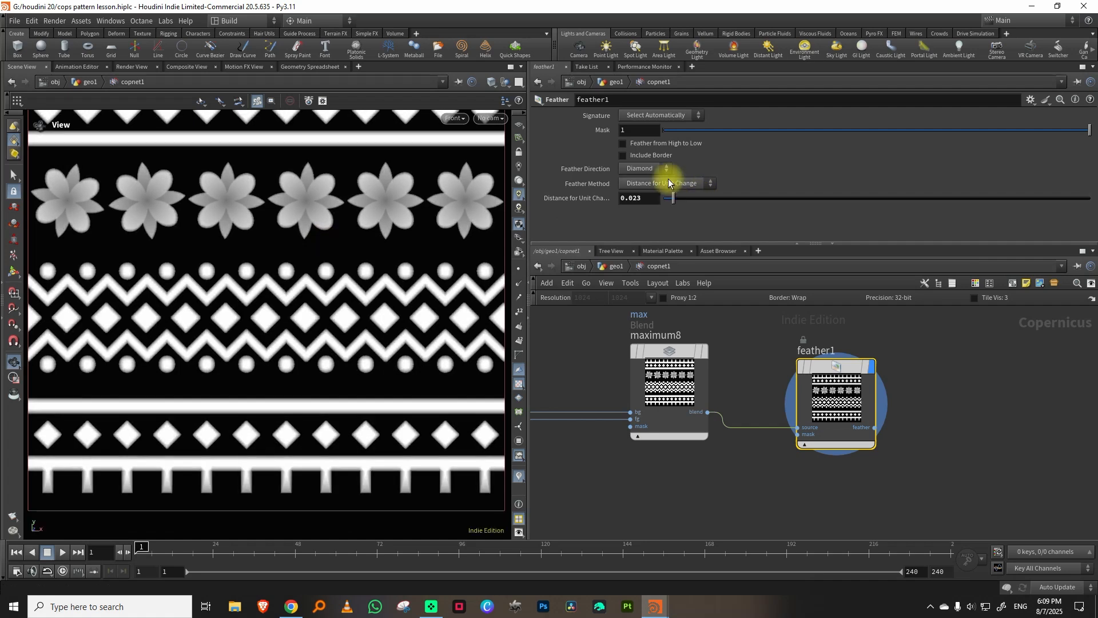
{"action": "left_click", "coordinate": [647, 146]}
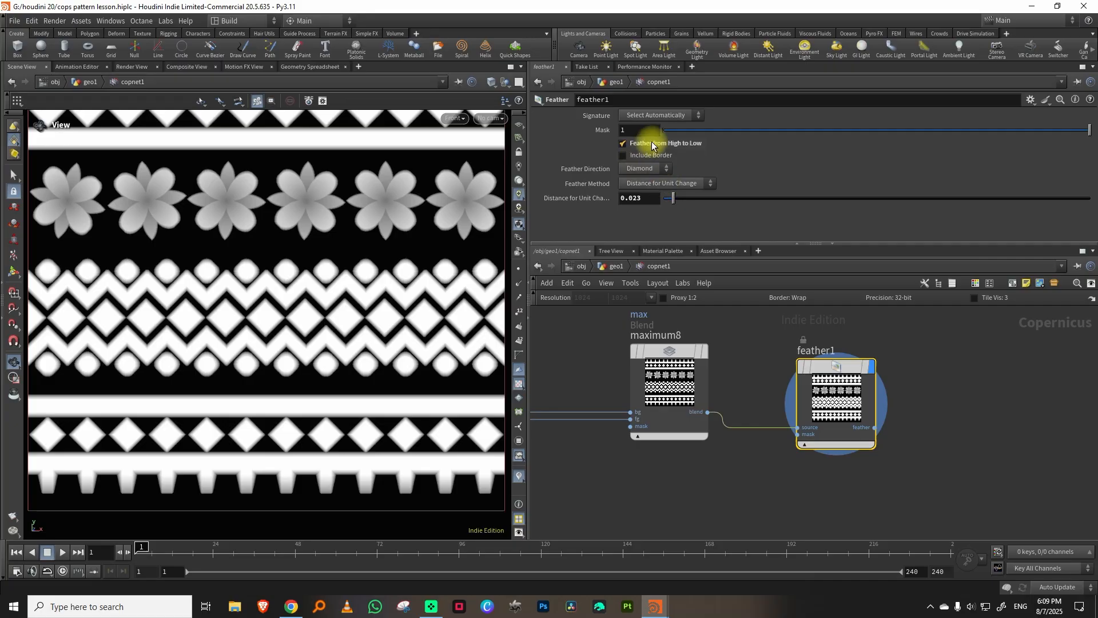
{"action": "left_click", "coordinate": [652, 144]}
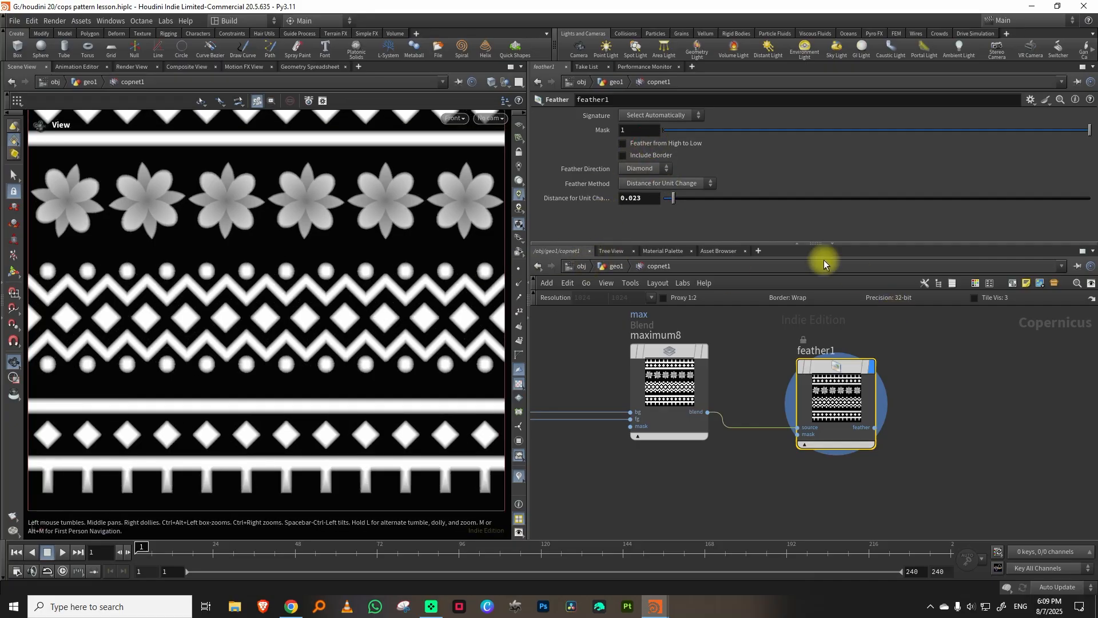
Add a Blur node after feather1, connect the feather output to its source input, and display it.
{"action": "left_click_drag", "start_coordinate": [861, 252], "coordinate": [858, 211]}
{"action": "key", "text": "Tab"}
{"action": "type", "text": "blur"}
{"action": "key", "text": "Return"}
{"action": "left_click", "coordinate": [919, 343]}
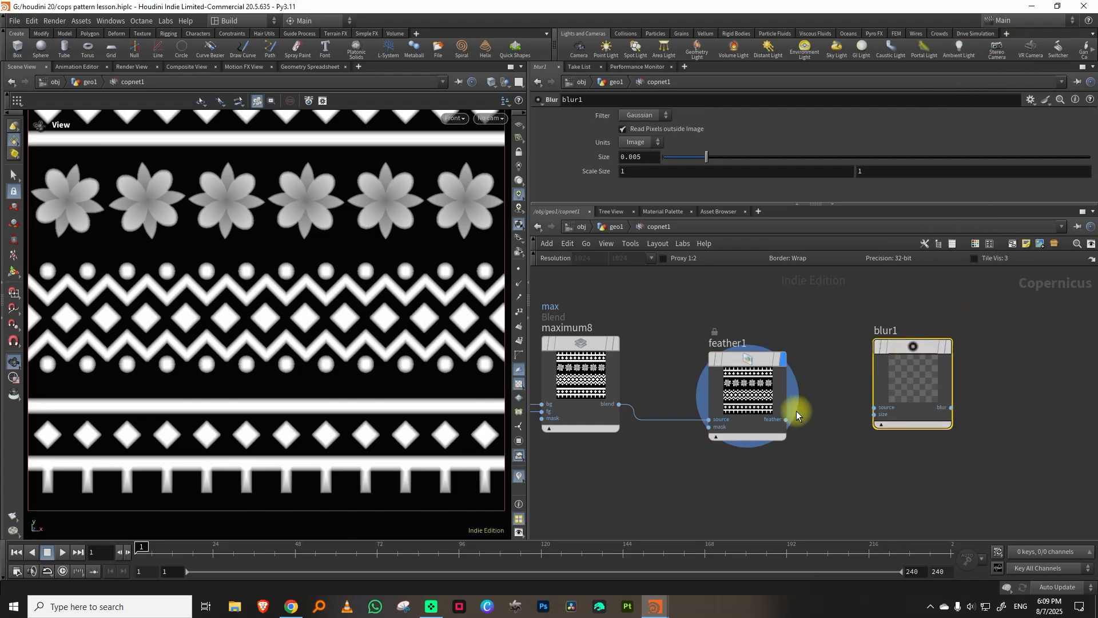
{"action": "scroll", "coordinate": [934, 350], "scroll_direction": "down", "scroll_amount": 5}
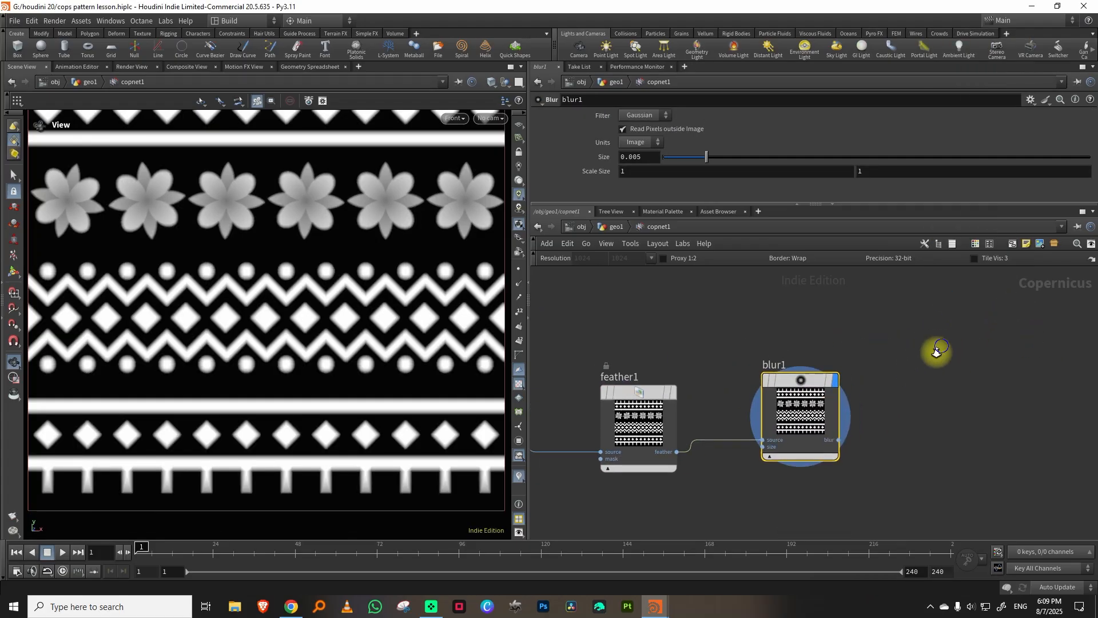
Save the scene with the feathered and blurred pattern branch.
{"action": "left_click_drag", "start_coordinate": [762, 327], "coordinate": [858, 377]}
{"action": "middle_click_drag", "start_coordinate": [943, 368], "coordinate": [817, 336]}
{"action": "left_click_drag", "start_coordinate": [855, 347], "coordinate": [844, 396]}
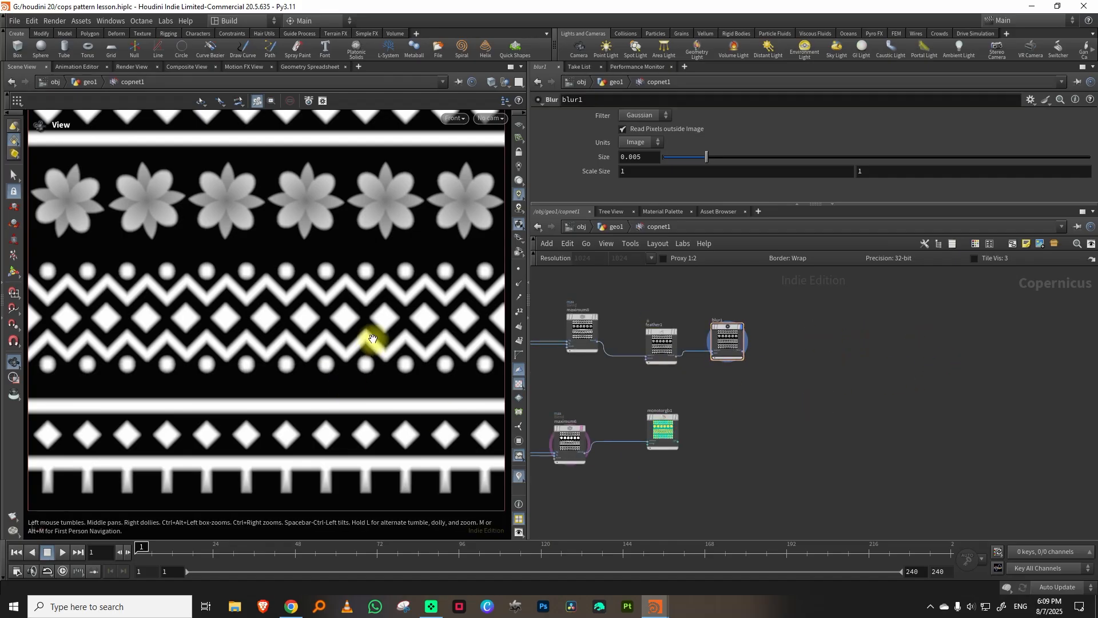
{"action": "middle_click_drag", "start_coordinate": [813, 337], "coordinate": [802, 376]}
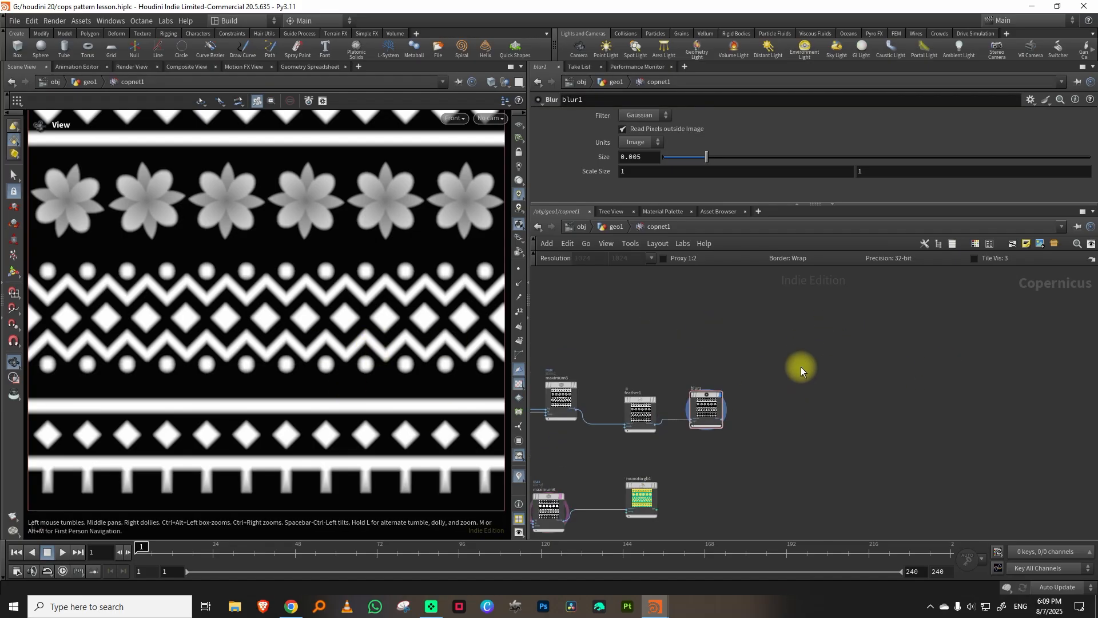
{"action": "key", "text": "ctrl+s"}
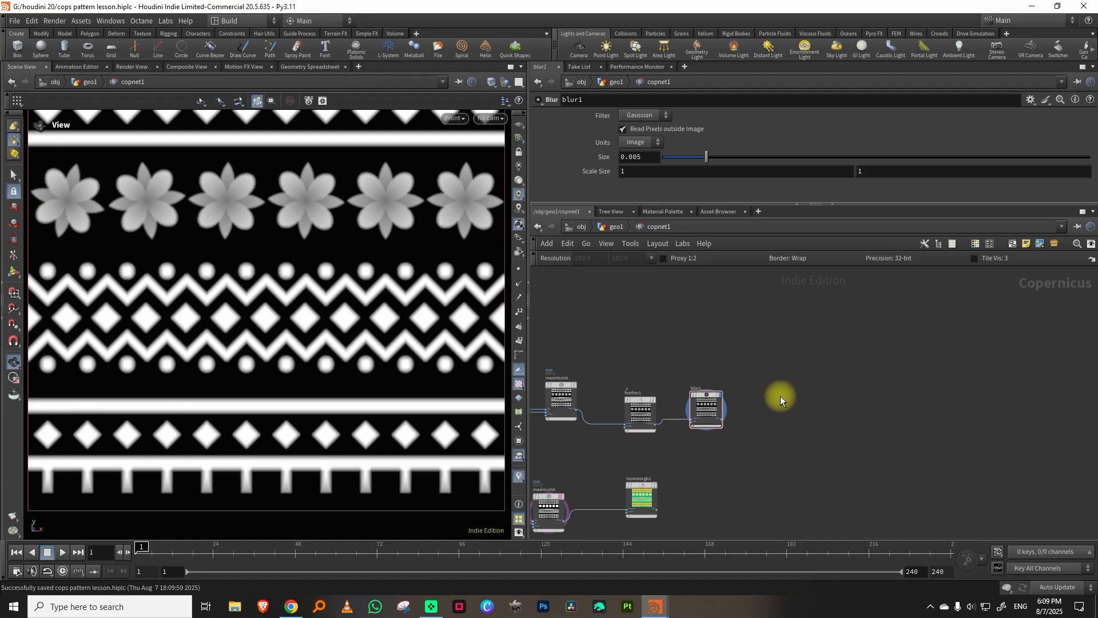
Add a Preview Material node beyond blur1 and monotorgb1.
{"action": "key", "text": "Tab"}
{"action": "type", "text": "prev"}
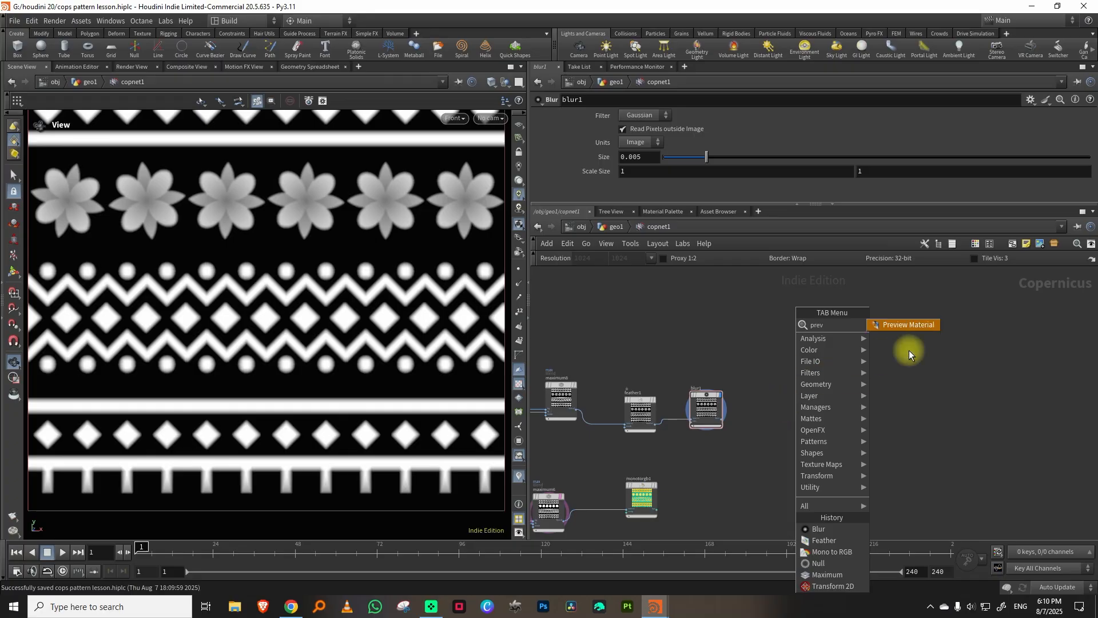
{"action": "left_click", "coordinate": [911, 327]}
{"action": "left_click", "coordinate": [891, 393]}
Add a SOP Import node between blur1 and the preview material node.
{"action": "key", "text": "Tab"}
{"action": "type", "text": "so"}
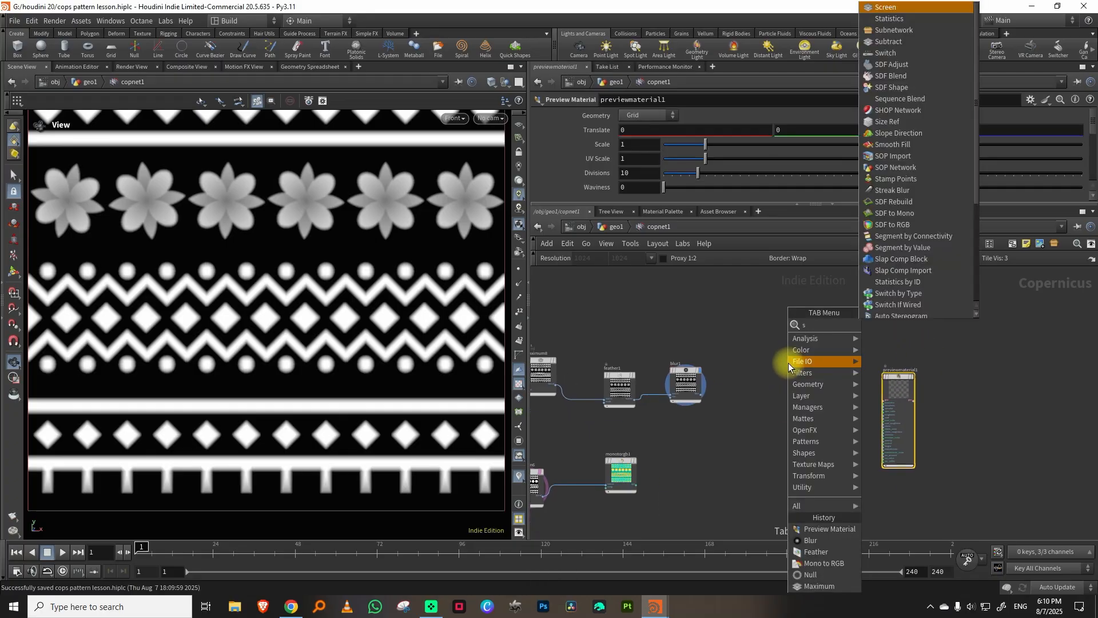
{"action": "left_click", "coordinate": [892, 324]}
{"action": "left_click", "coordinate": [787, 353]}
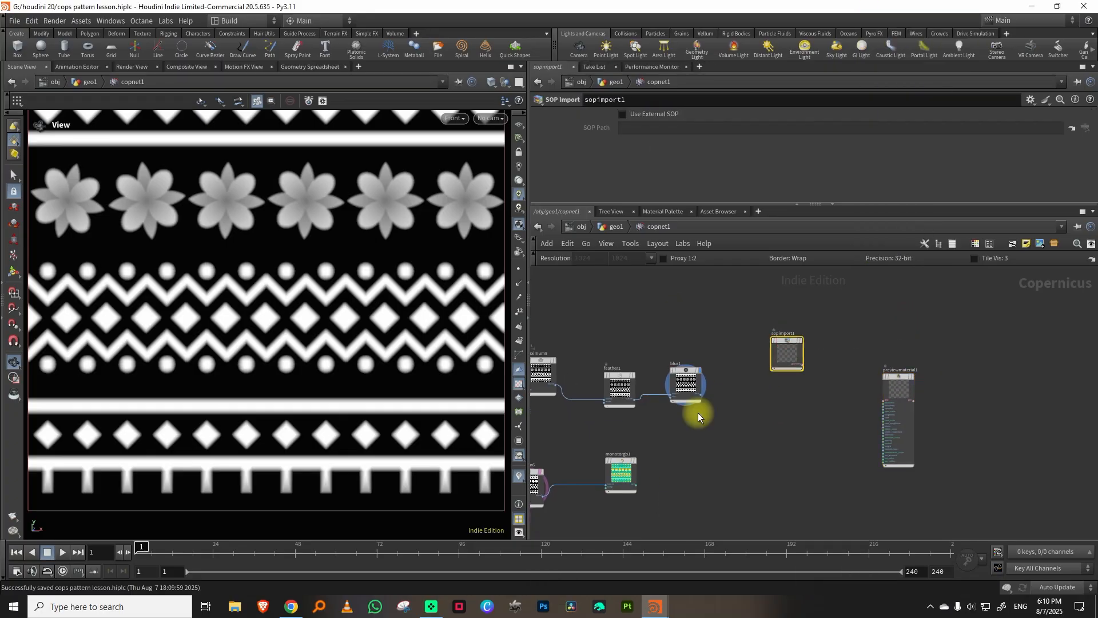
Switch to the cops pillar.hiplc scene and copy its envlight1 environment light from the object level.
{"action": "mouse_move", "coordinate": [658, 594]}
{"action": "left_click", "coordinate": [718, 564]}
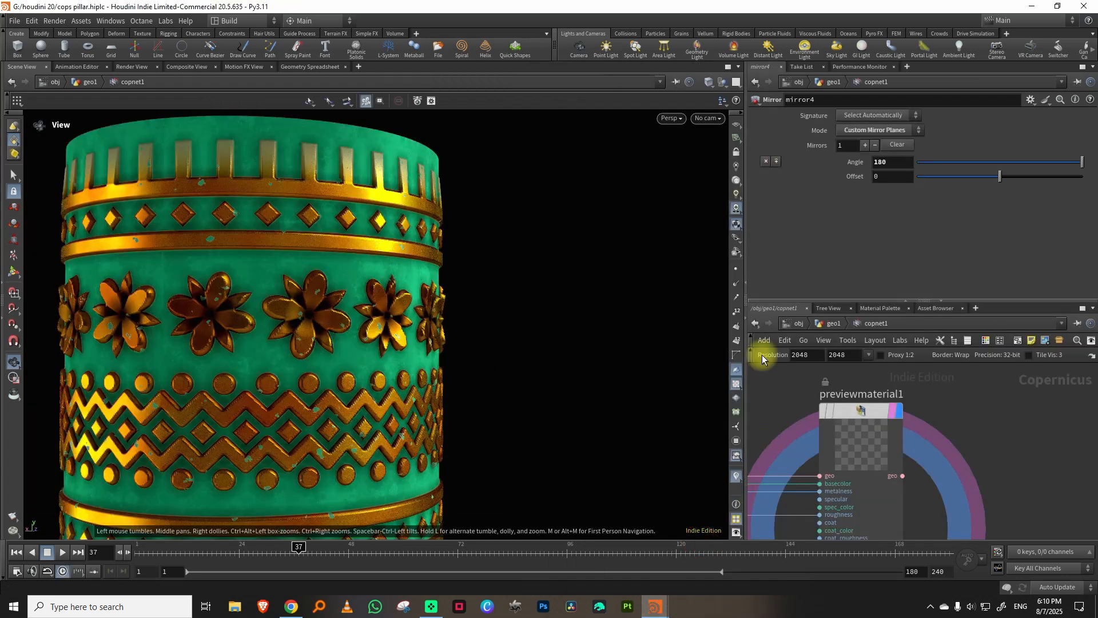
{"action": "left_click", "coordinate": [801, 324]}
{"action": "left_click", "coordinate": [972, 411]}
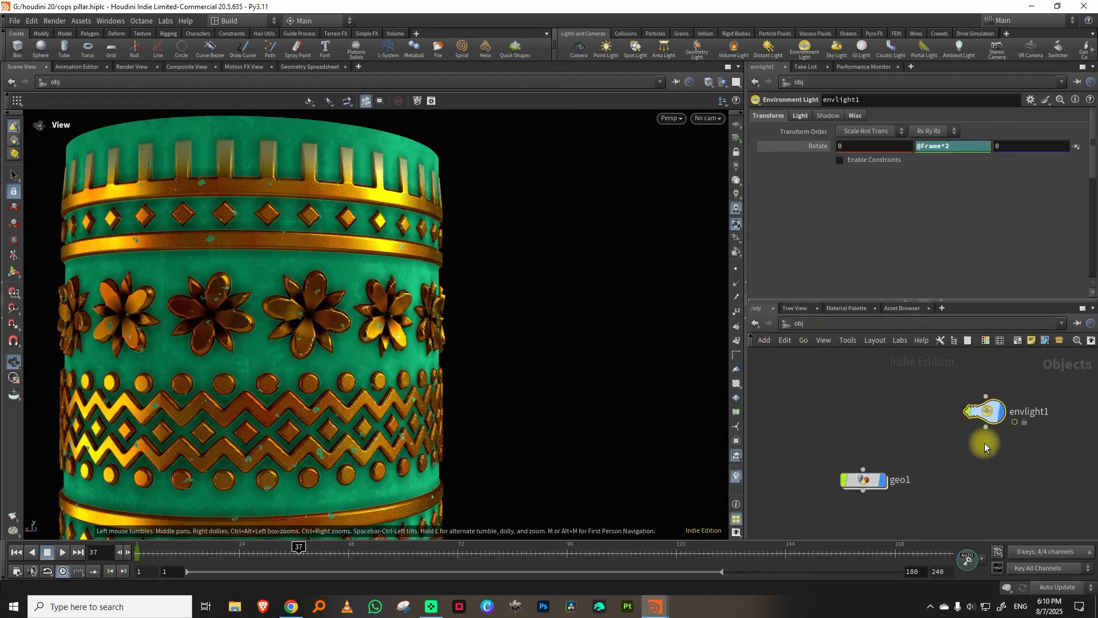
{"action": "key", "text": "ctrl+c"}
Return to the cops pattern lesson.hiplc scene and paste the environment light at the object level.
{"action": "mouse_move", "coordinate": [655, 605]}
{"action": "left_click", "coordinate": [602, 559]}
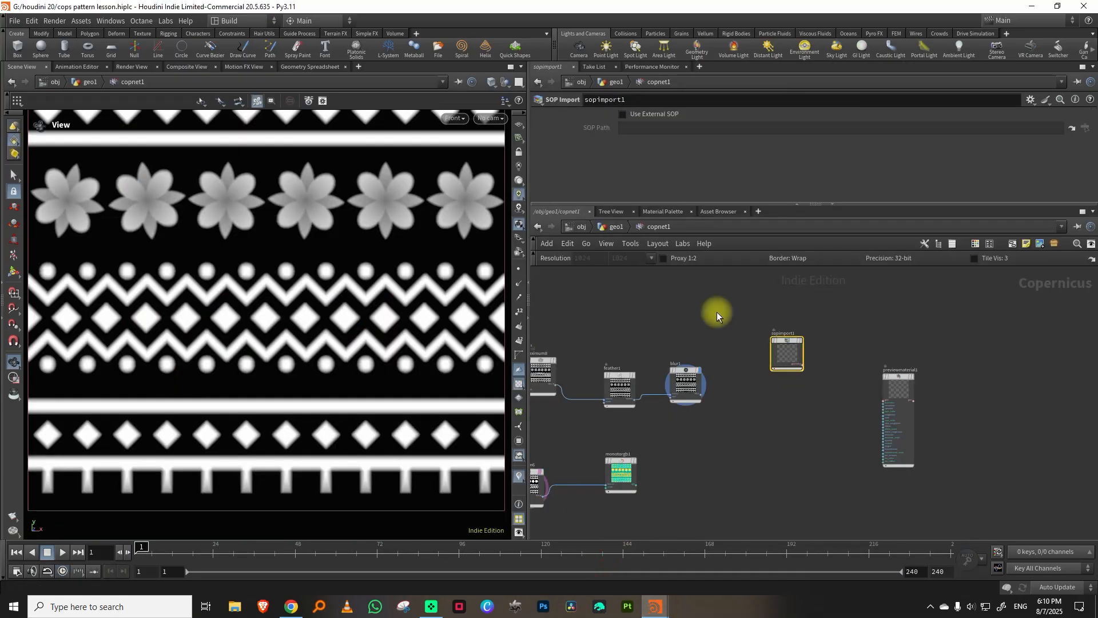
{"action": "left_click", "coordinate": [581, 227]}
{"action": "key", "text": "ctrl+v"}
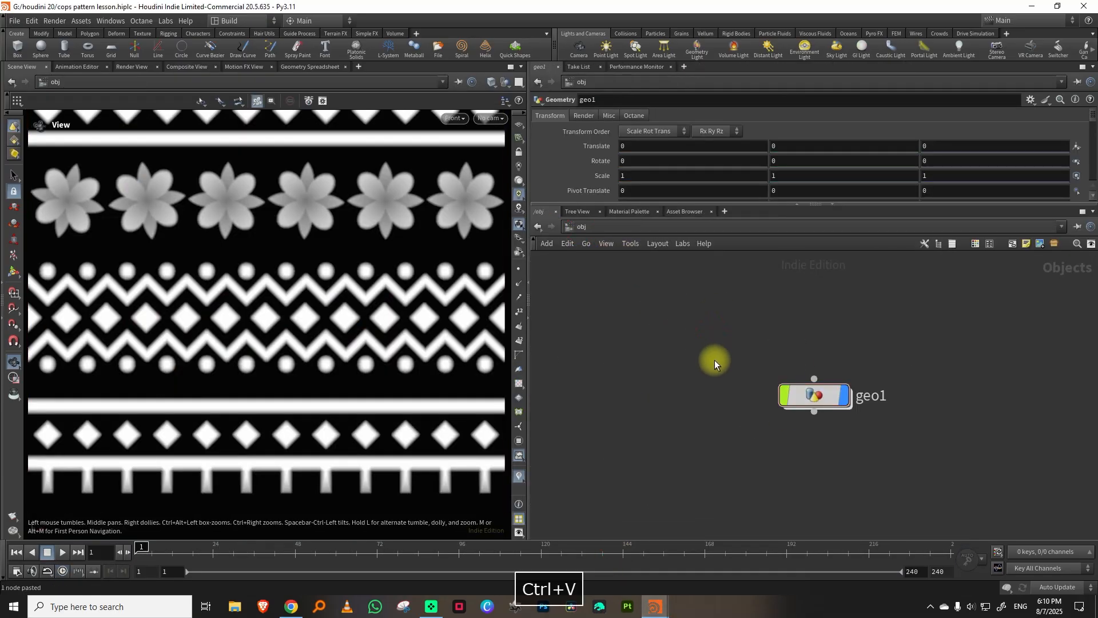
Reopen copnet1 and set sopimport1 to use the external SOP path /obj/geo1/out.
{"action": "double_click", "coordinate": [807, 395]}
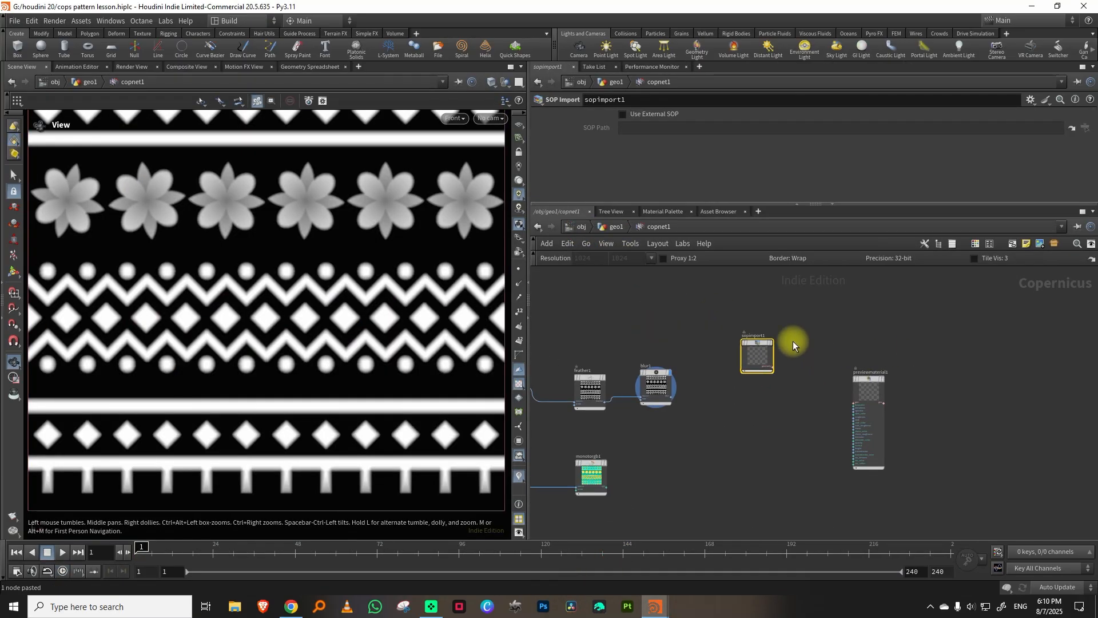
{"action": "left_click", "coordinate": [654, 113]}
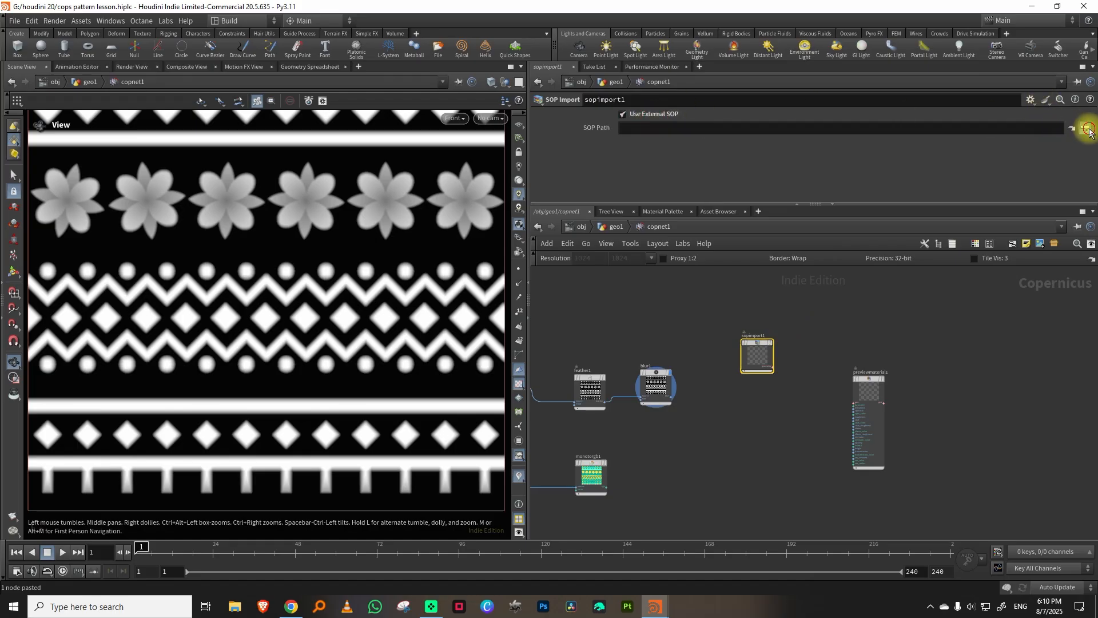
{"action": "left_click", "coordinate": [1089, 129]}
{"action": "left_click", "coordinate": [1021, 119]}
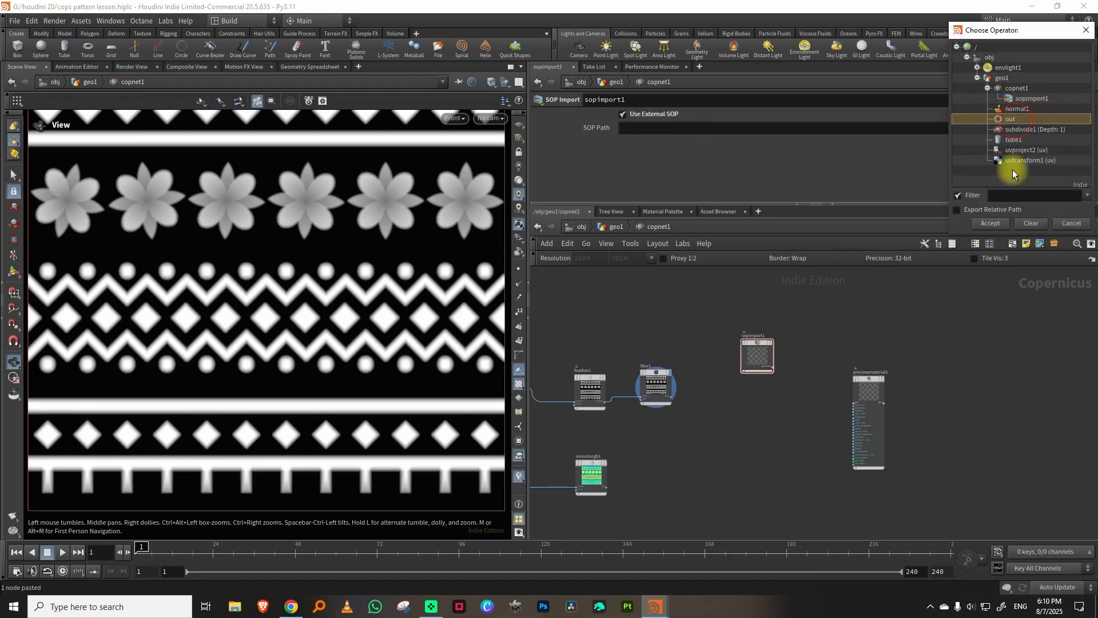
{"action": "left_click", "coordinate": [991, 223]}
Connect sopimport1's geometry to previewmaterial1's geo input and display previewmaterial1 in a perspective view.
{"action": "key", "text": "space+1"}
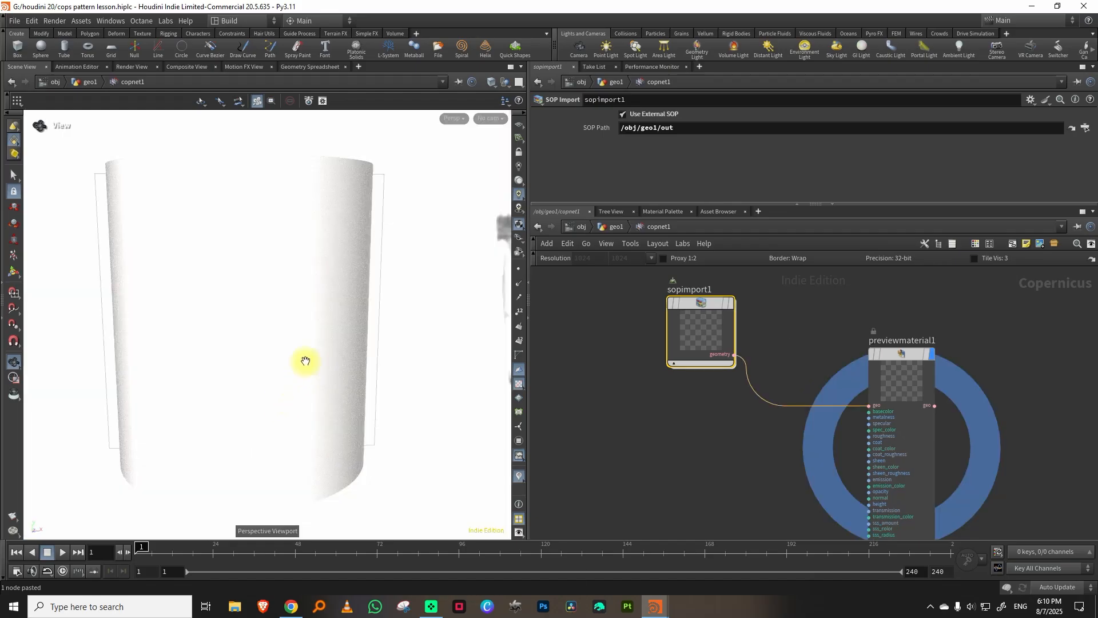
{"action": "left_click_drag", "start_coordinate": [290, 345], "coordinate": [311, 353]}
{"action": "right_click_drag", "start_coordinate": [311, 353], "coordinate": [259, 412]}
{"action": "middle_click_drag", "start_coordinate": [275, 372], "coordinate": [312, 359]}
Turn off the display of environment lights as backgrounds in the viewport's display options.
{"action": "key", "text": "space"}
{"action": "key", "text": "d"}
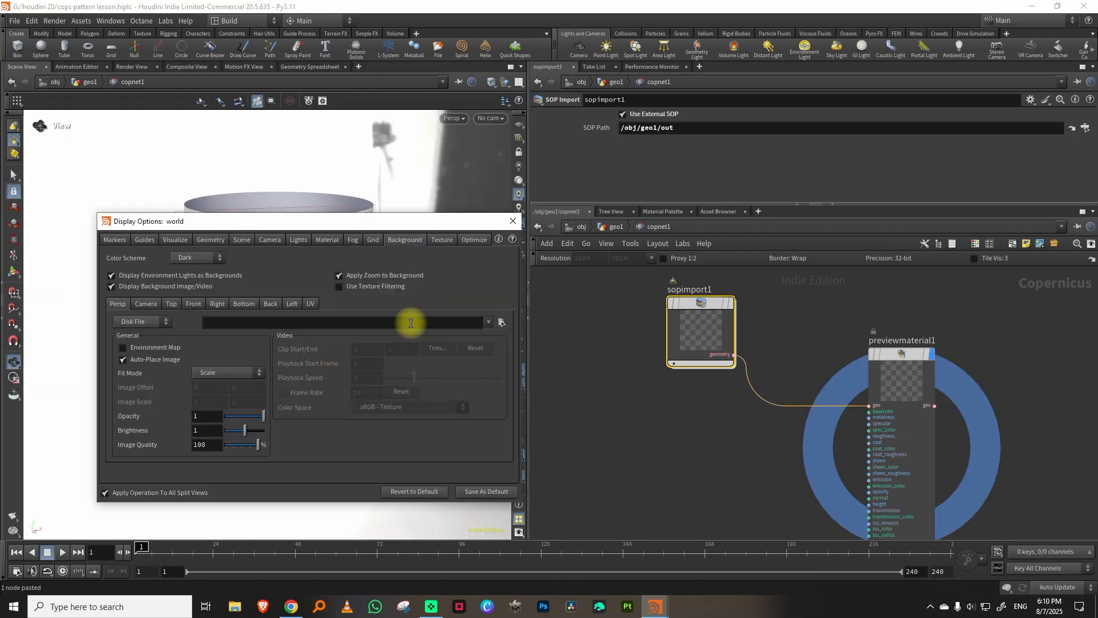
{"action": "left_click", "coordinate": [187, 277]}
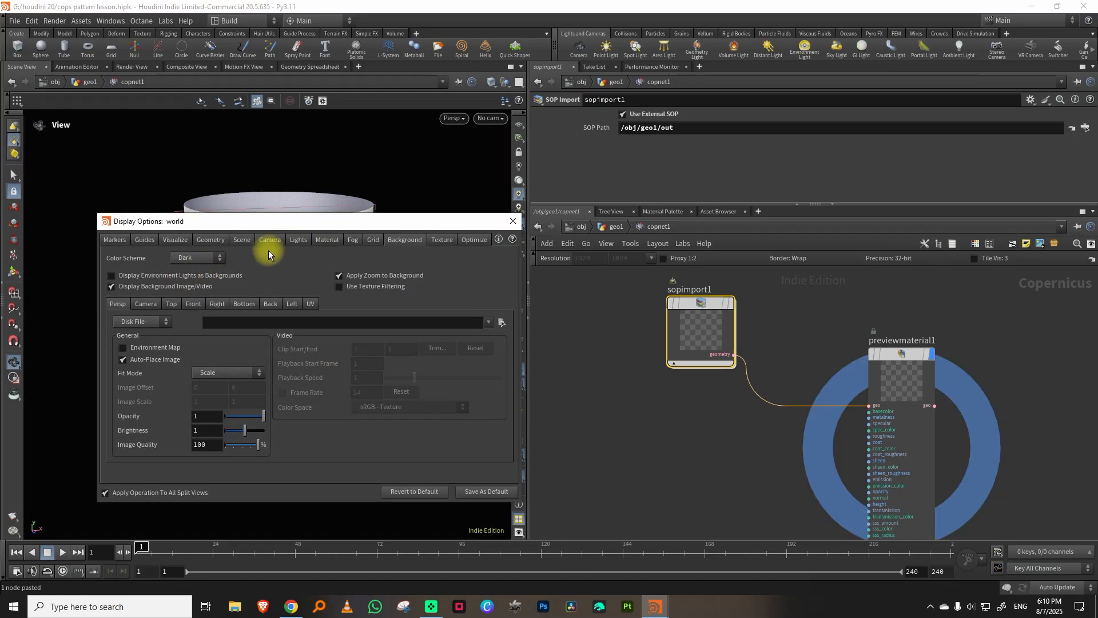
{"action": "left_click", "coordinate": [514, 221]}
Move monotorgb1 closer to the preview material and connect its rgb output to previewmaterial1's basecolor input.
{"action": "middle_click_drag", "start_coordinate": [681, 446], "coordinate": [801, 349]}
{"action": "middle_click_drag", "start_coordinate": [745, 399], "coordinate": [793, 304]}
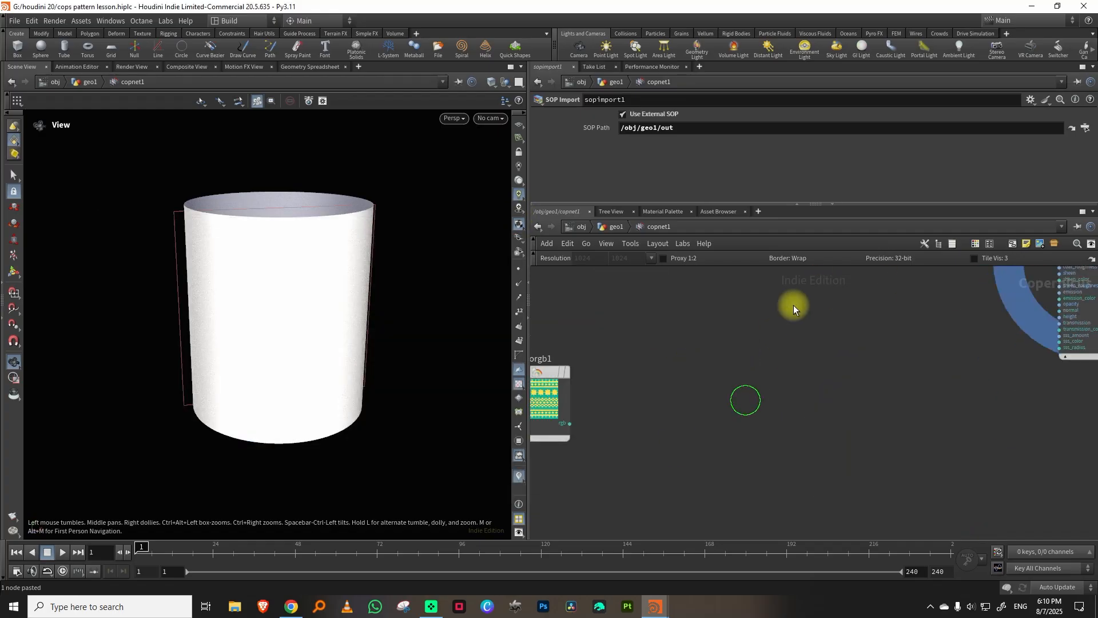
{"action": "scroll", "coordinate": [796, 321], "scroll_direction": "down", "scroll_amount": 5}
{"action": "left_click_drag", "start_coordinate": [709, 357], "coordinate": [783, 326]}
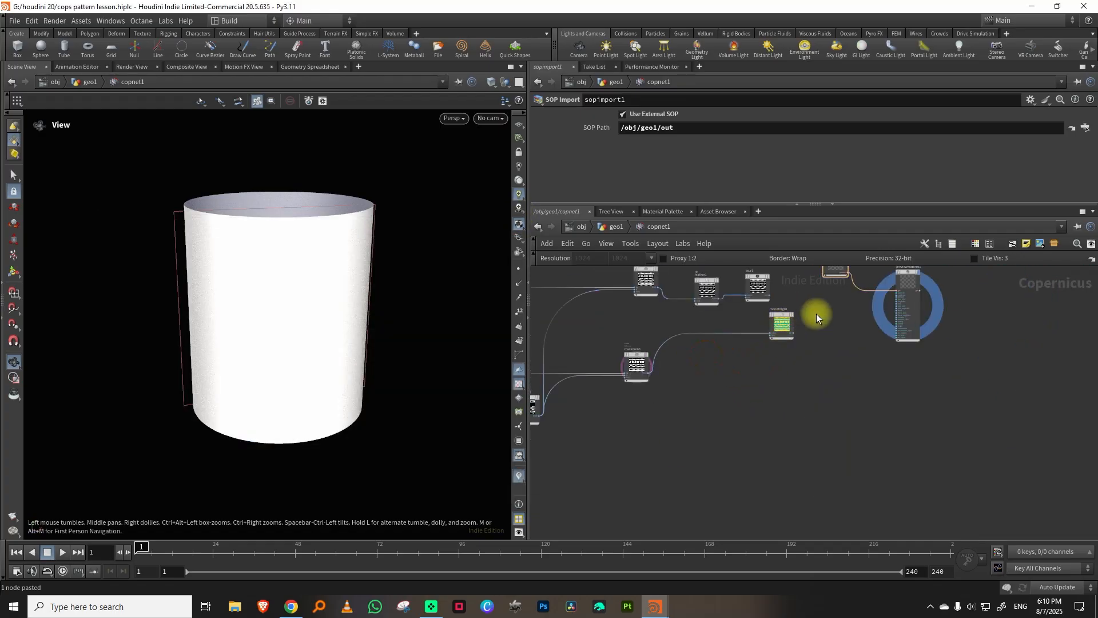
{"action": "middle_click_drag", "start_coordinate": [829, 308], "coordinate": [750, 367]}
{"action": "scroll", "coordinate": [750, 367], "scroll_direction": "up", "scroll_amount": 5}
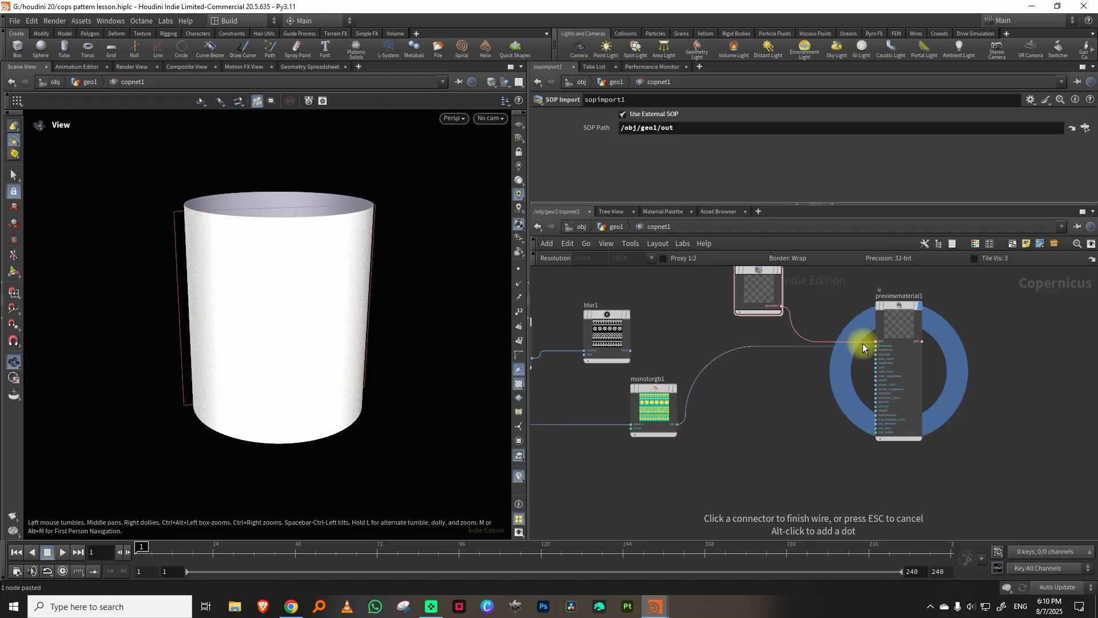
{"action": "left_click", "coordinate": [865, 362]}
Play the timeline briefly to check the lighting on the patterned pillar, and return to frame 1.
{"action": "left_click_drag", "start_coordinate": [280, 546], "coordinate": [135, 534]}
{"action": "left_click", "coordinate": [63, 552]}
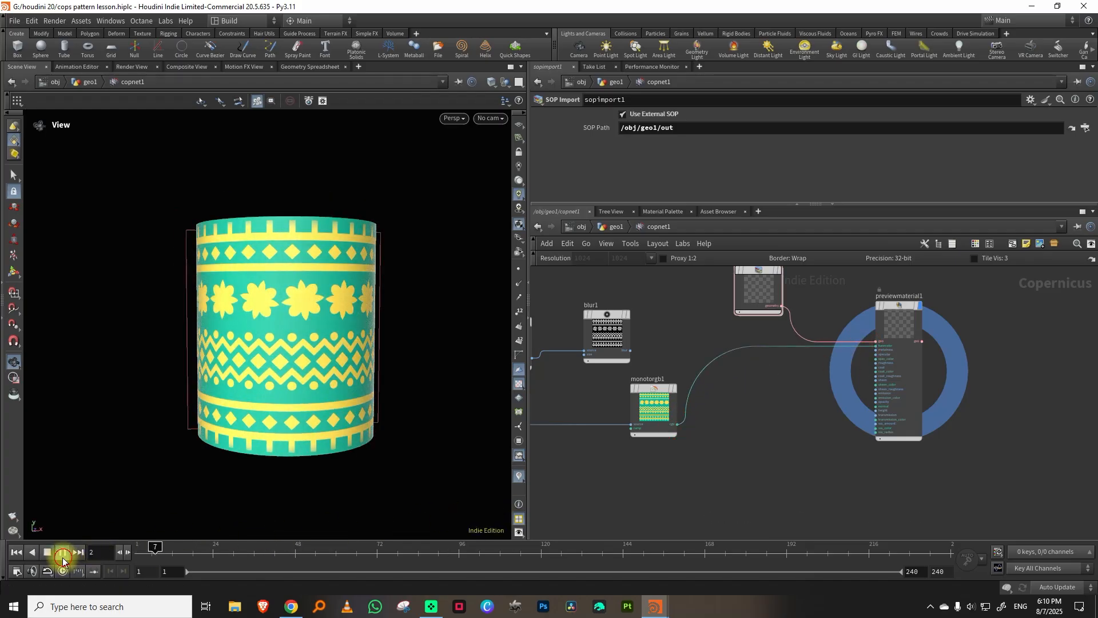
{"action": "left_click", "coordinate": [47, 552]}
Connect blur1's output to previewmaterial1's height input and select previewmaterial1 to show its parameters.
{"action": "middle_click_drag", "start_coordinate": [659, 335], "coordinate": [696, 323]}
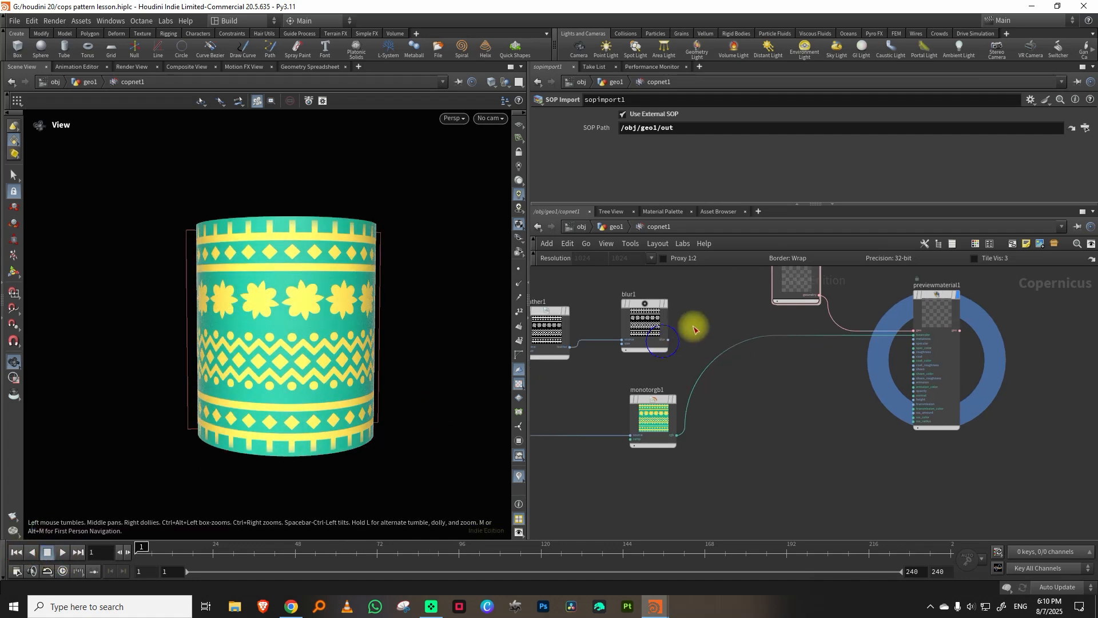
{"action": "left_click", "coordinate": [668, 341]}
{"action": "scroll", "coordinate": [858, 365], "scroll_direction": "up", "scroll_amount": 4}
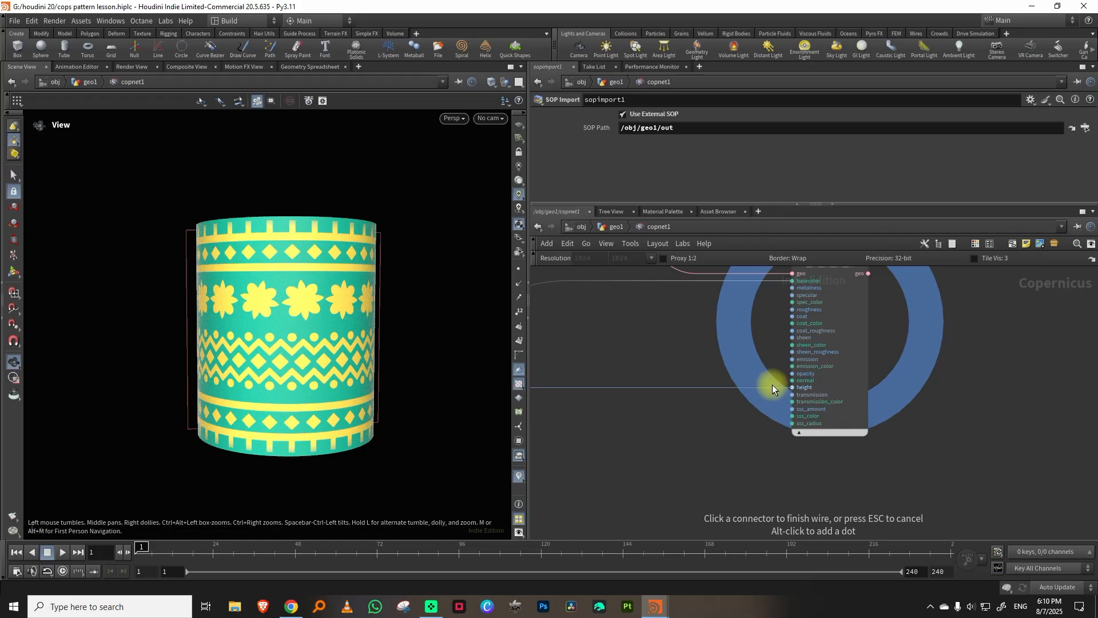
{"action": "left_click", "coordinate": [772, 384]}
{"action": "left_click", "coordinate": [868, 344]}
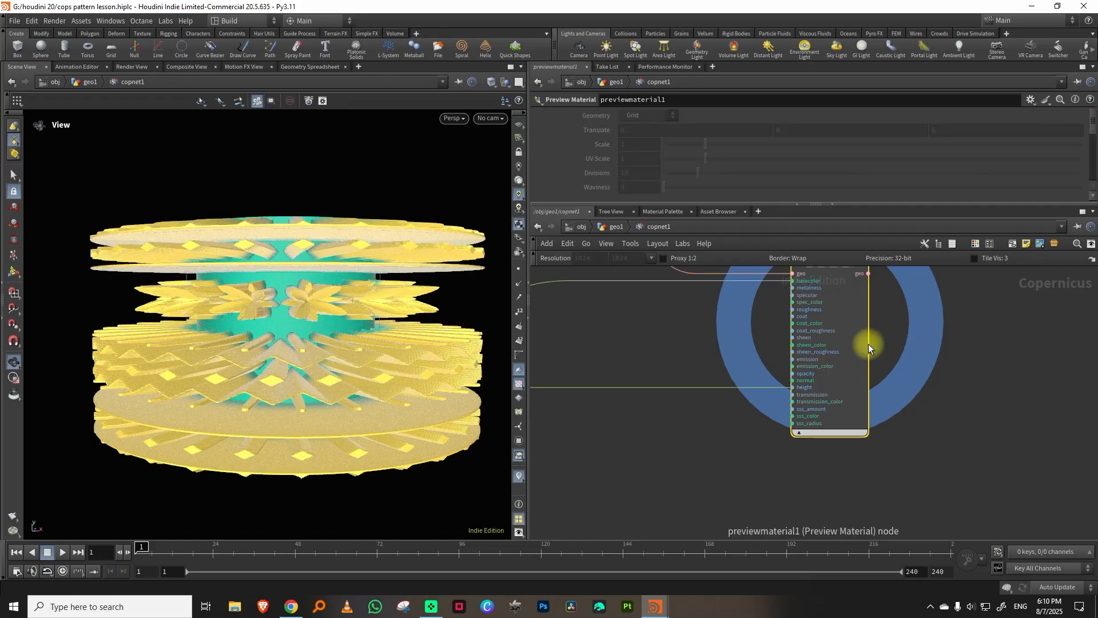
Set previewmaterial1's Height Scale under Normals and Displace to 0.01.
{"action": "left_click_drag", "start_coordinate": [1092, 122], "coordinate": [1088, 188]}
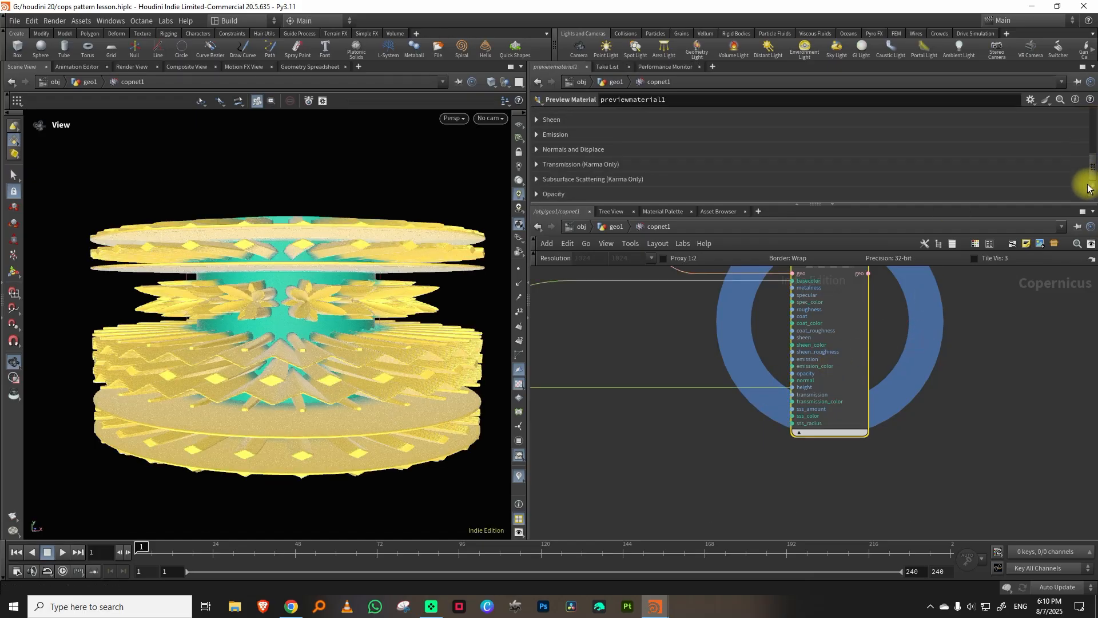
{"action": "left_click", "coordinate": [537, 150]}
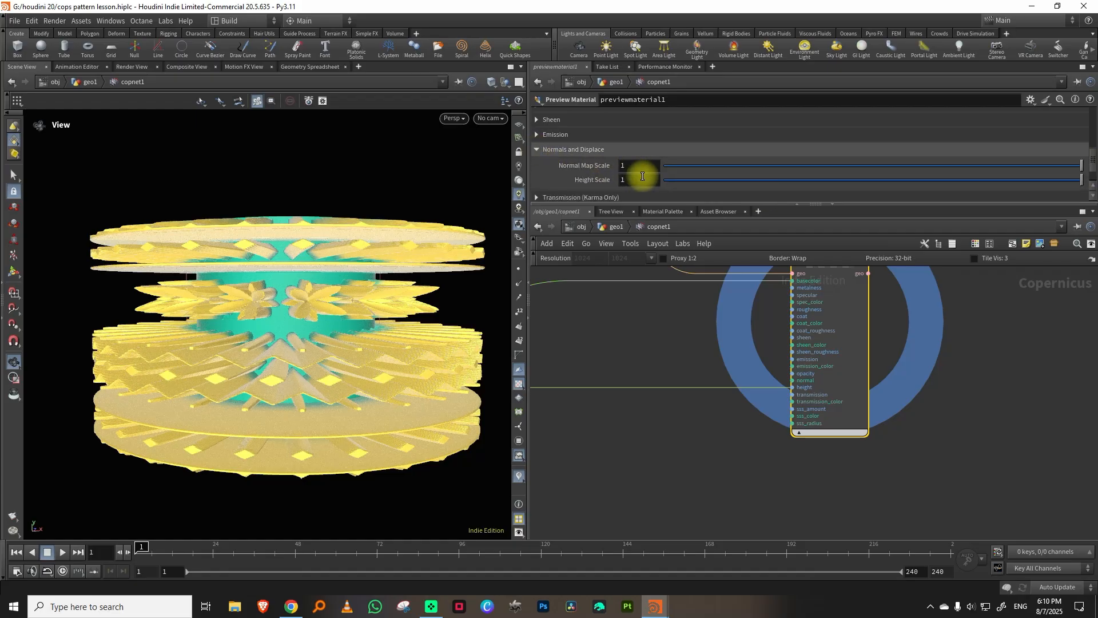
{"action": "type", "text": "0.01"}
{"action": "key", "text": "Return"}
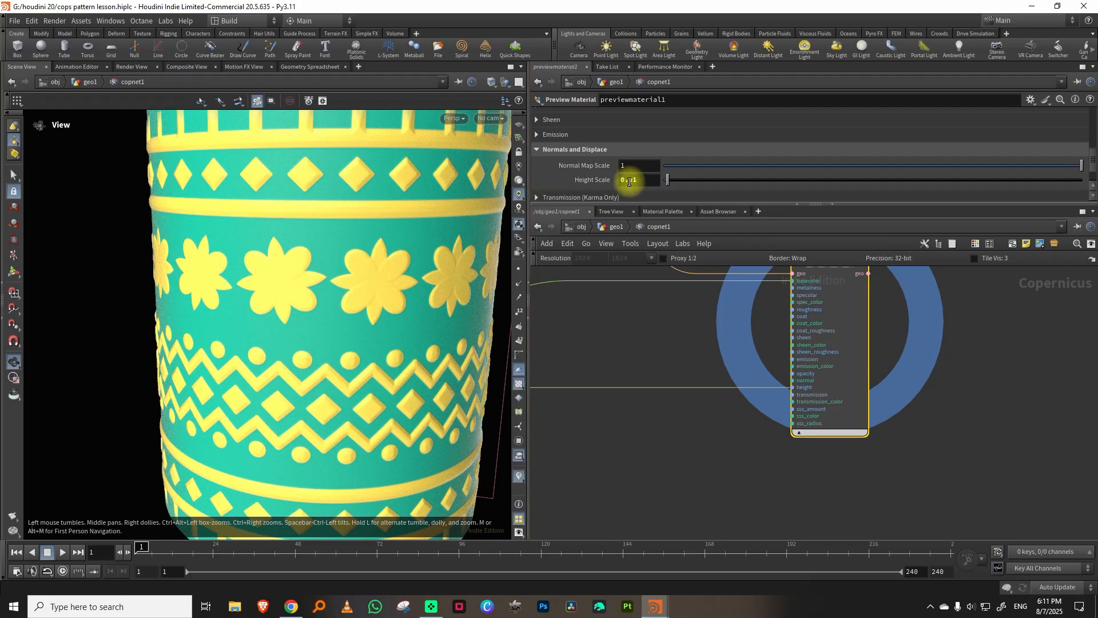
Try a Height Scale of 0.1 and inspect the relief depth on the pillar.
{"action": "left_click_drag", "start_coordinate": [630, 180], "coordinate": [654, 179]}
{"action": "type", "text": "1"}
{"action": "key", "text": "Return"}
{"action": "left_click_drag", "start_coordinate": [379, 294], "coordinate": [481, 271]}
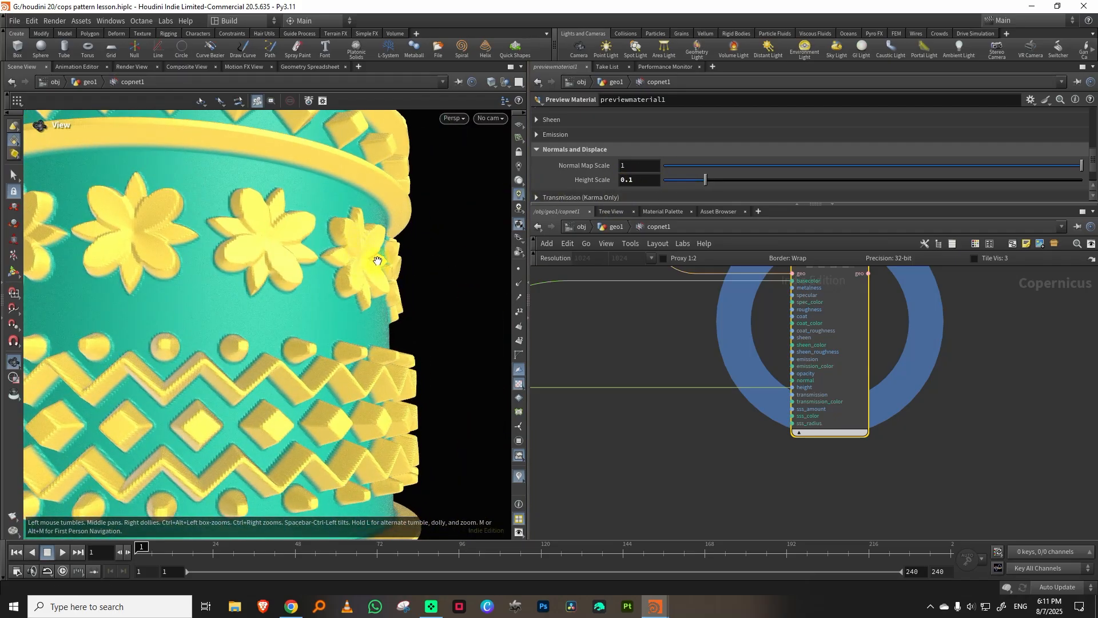
{"action": "scroll", "coordinate": [380, 265], "scroll_direction": "down", "scroll_amount": 6}
{"action": "left_click_drag", "start_coordinate": [385, 282], "coordinate": [309, 302]}
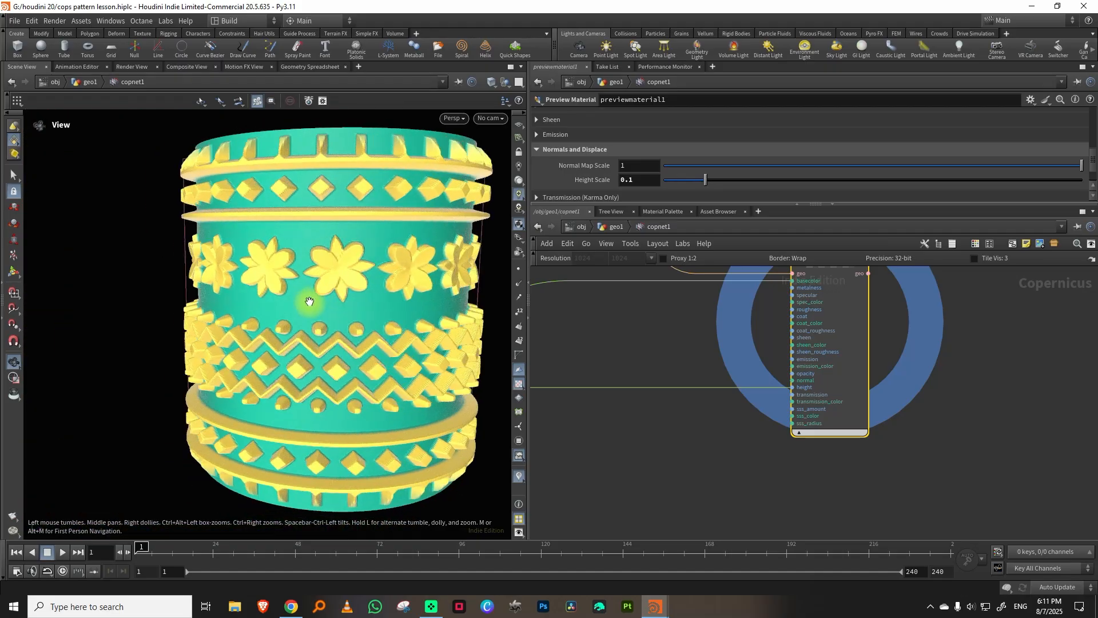
Set previewmaterial1's Height Scale to 0.04 and inspect the displaced pattern up close.
{"action": "left_click_drag", "start_coordinate": [628, 181], "coordinate": [650, 182]}
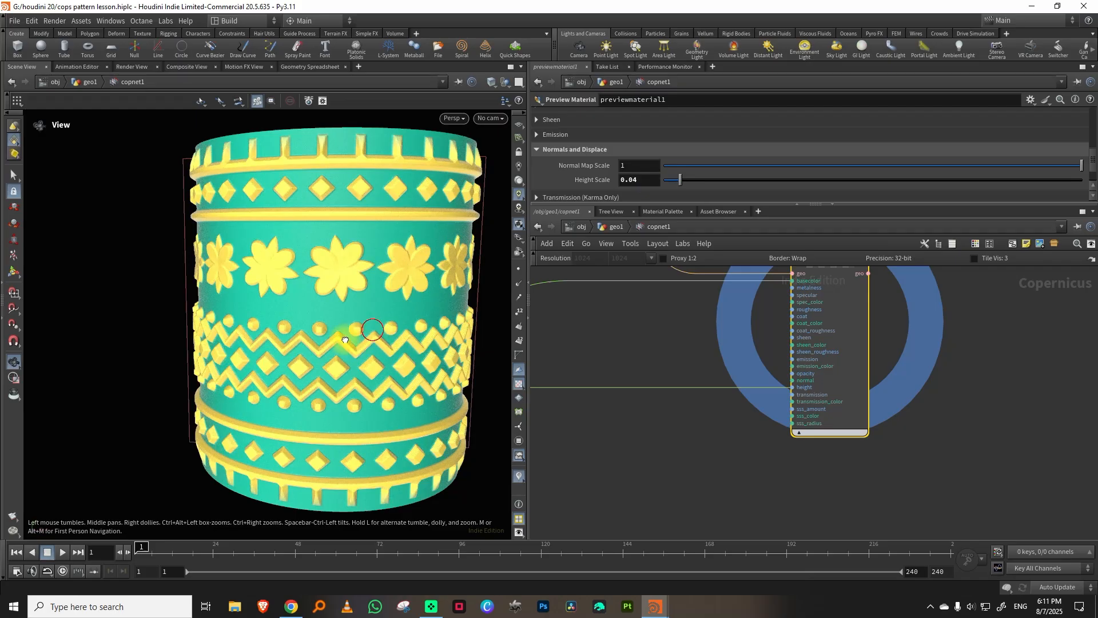
{"action": "middle_click_drag", "start_coordinate": [344, 339], "coordinate": [447, 320]}
{"action": "scroll", "coordinate": [451, 290], "scroll_direction": "up", "scroll_amount": 4}
Select feather1, compare the relief with Feather from High to Low enabled, and leave that option off.
{"action": "middle_click_drag", "start_coordinate": [650, 350], "coordinate": [777, 405]}
{"action": "scroll", "coordinate": [772, 388], "scroll_direction": "down", "scroll_amount": 5}
{"action": "middle_click_drag", "start_coordinate": [663, 312], "coordinate": [768, 336]}
{"action": "middle_click_drag", "start_coordinate": [724, 331], "coordinate": [744, 320]}
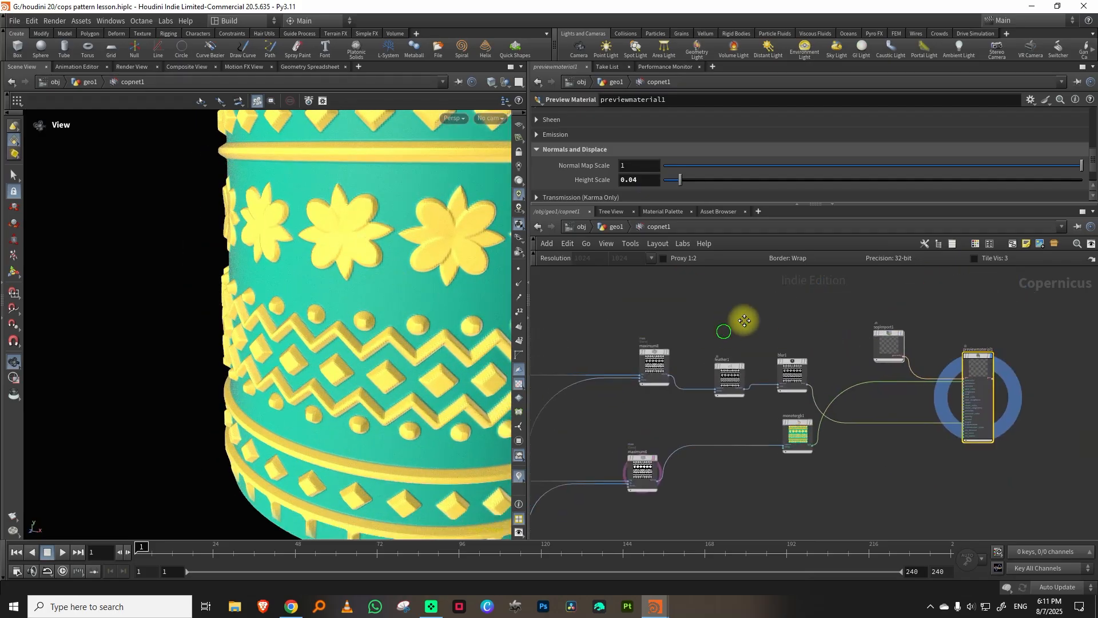
{"action": "scroll", "coordinate": [744, 321], "scroll_direction": "up", "scroll_amount": 4}
{"action": "left_click", "coordinate": [743, 400]}
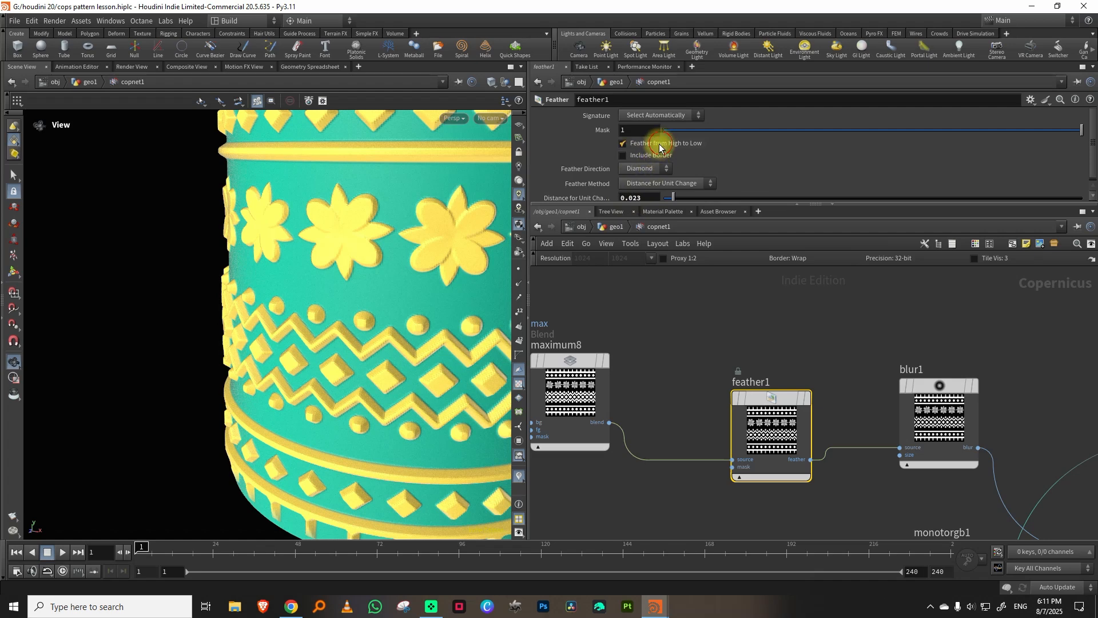
{"action": "left_click_drag", "start_coordinate": [406, 338], "coordinate": [451, 324]}
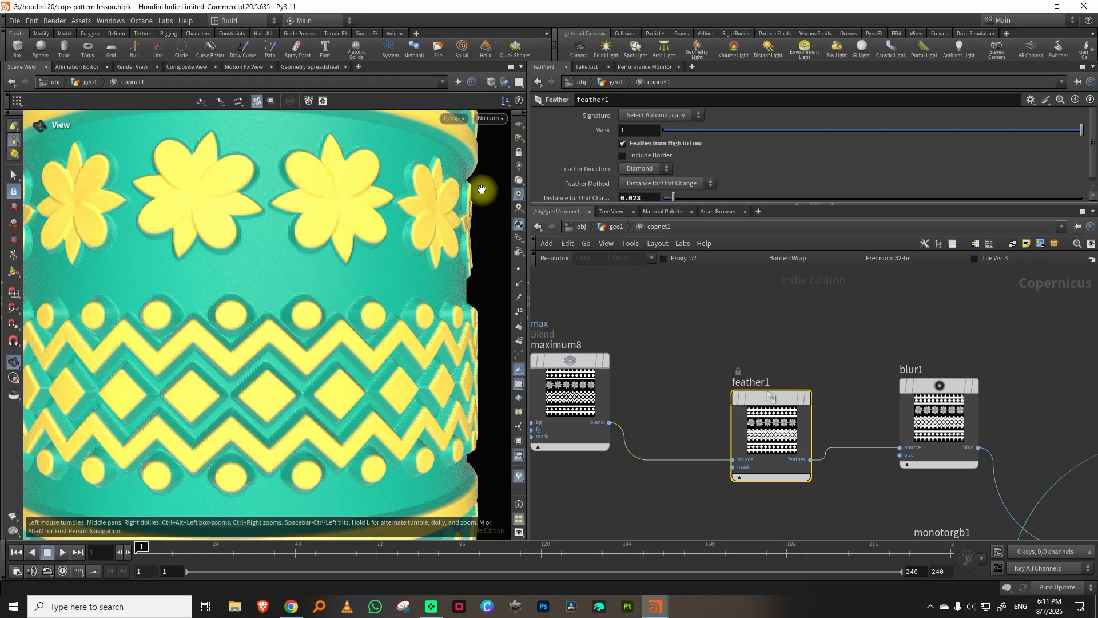
{"action": "left_click", "coordinate": [623, 143]}
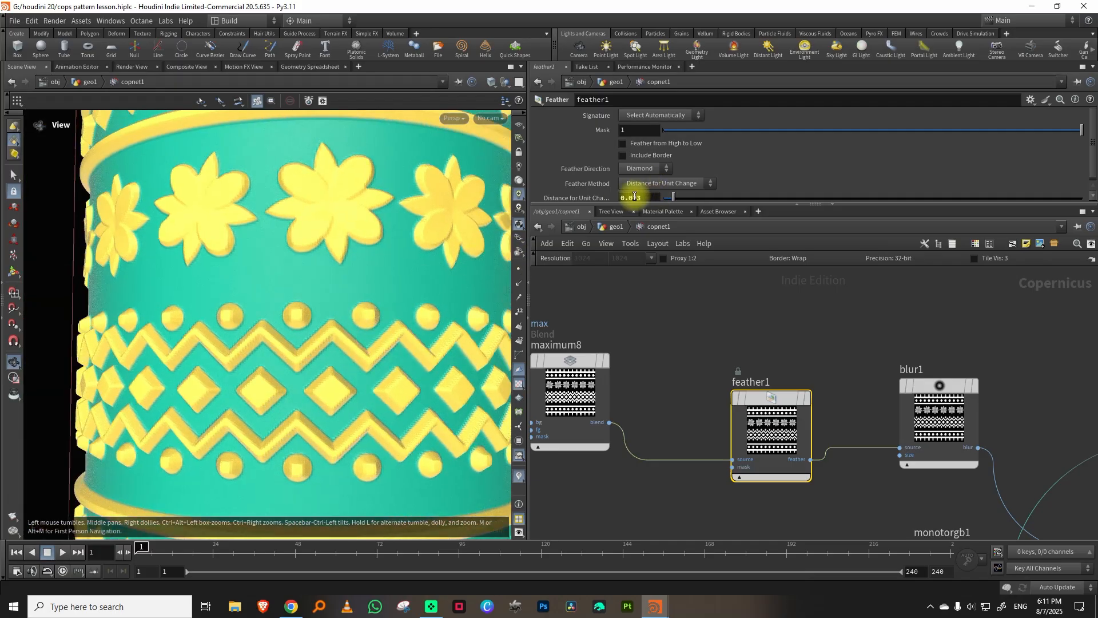
Set feather1's Distance for Unit Change to 0.01 and check the bevels on the pillar.
{"action": "left_click_drag", "start_coordinate": [633, 198], "coordinate": [655, 197]}
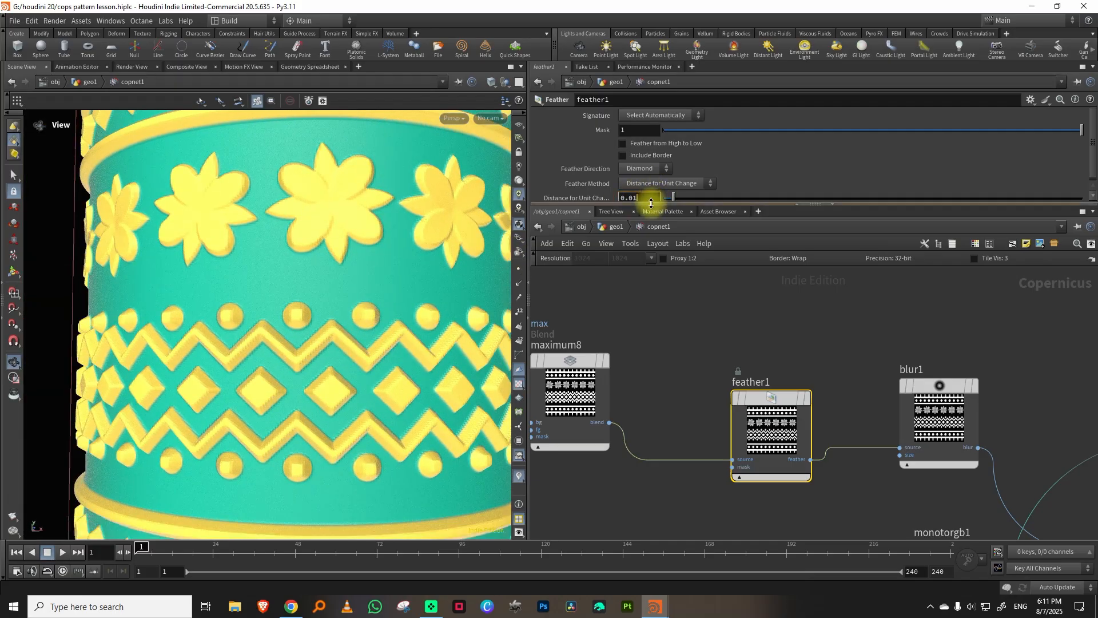
{"action": "scroll", "coordinate": [376, 335], "scroll_direction": "down", "scroll_amount": 6}
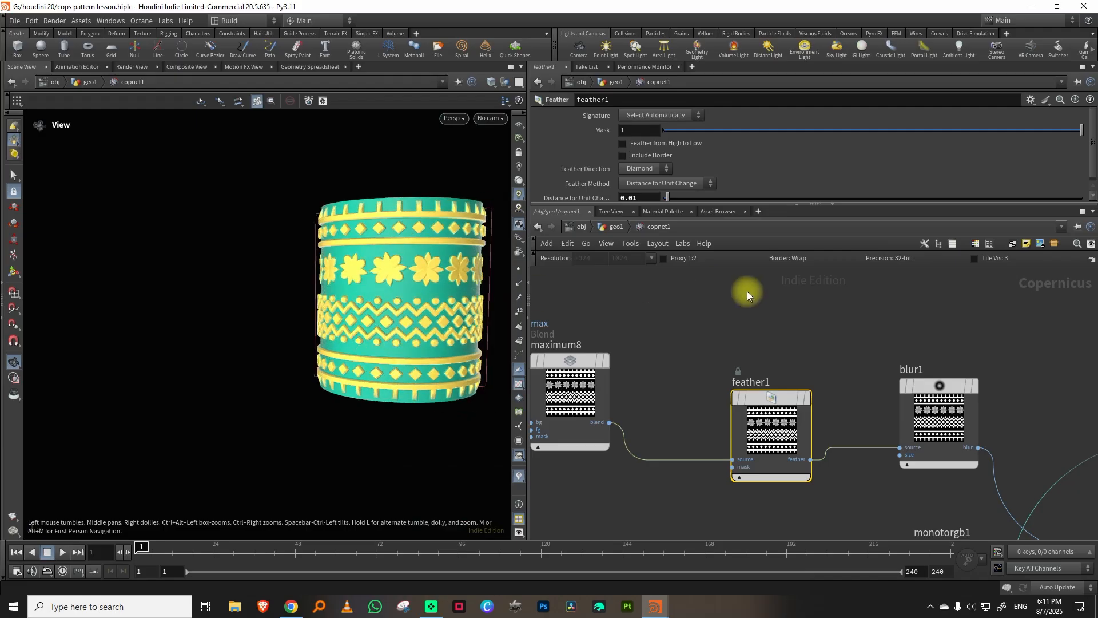
{"action": "scroll", "coordinate": [372, 220], "scroll_direction": "up", "scroll_amount": 6}
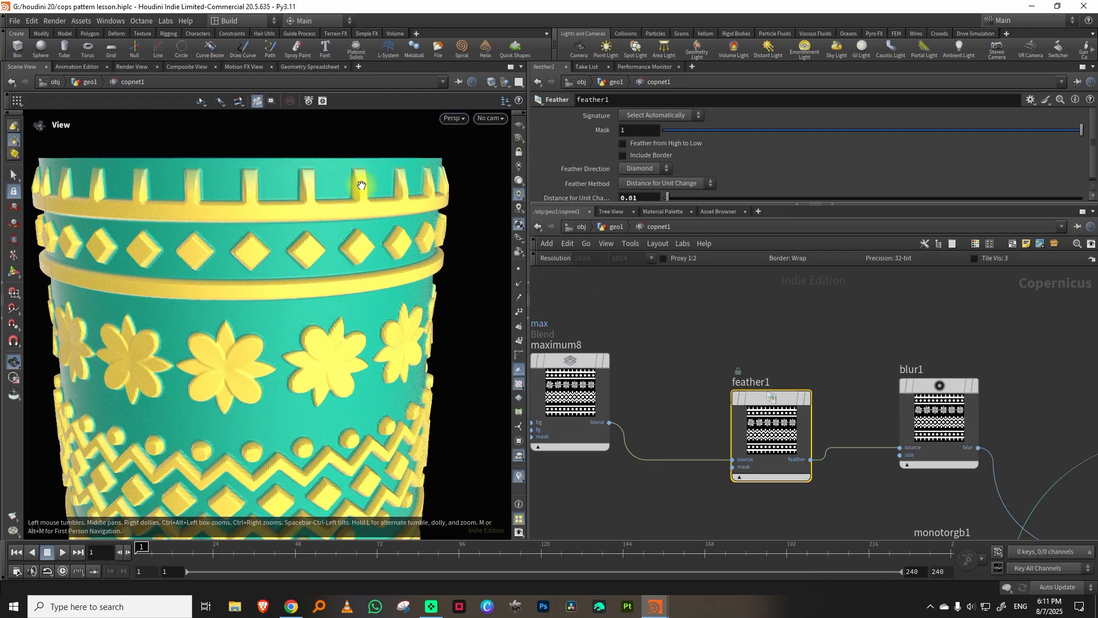
{"action": "scroll", "coordinate": [819, 318], "scroll_direction": "down", "scroll_amount": 5}
{"action": "middle_click_drag", "start_coordinate": [902, 305], "coordinate": [761, 290]}
{"action": "middle_click_drag", "start_coordinate": [816, 426], "coordinate": [793, 417]}
{"action": "scroll", "coordinate": [756, 396], "scroll_direction": "up", "scroll_amount": 2}
{"action": "scroll", "coordinate": [316, 382], "scroll_direction": "down", "scroll_amount": 3}
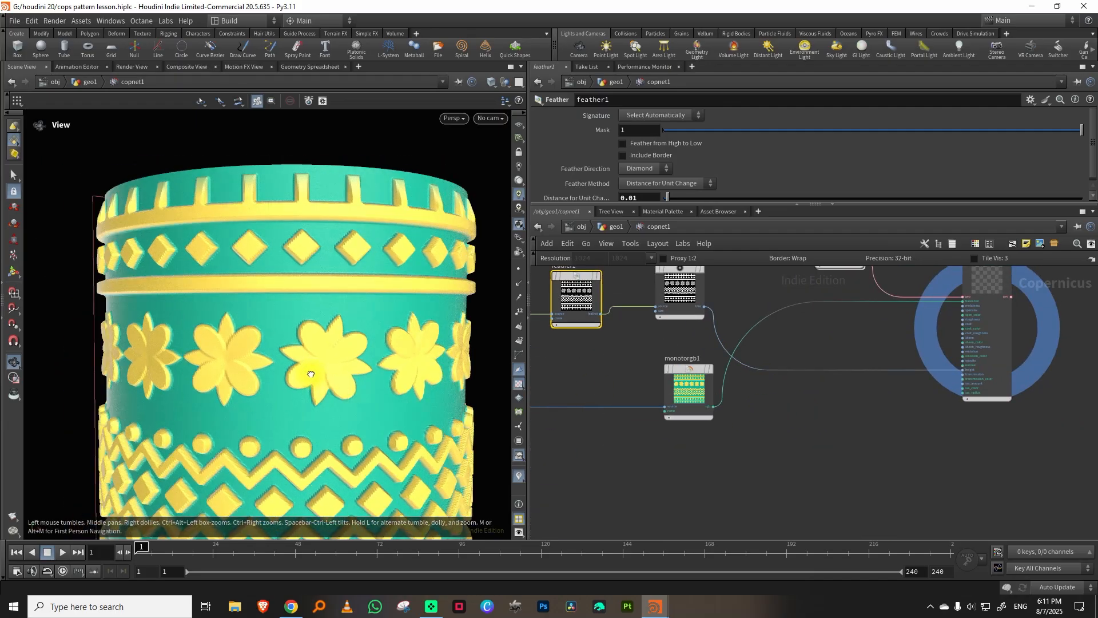
{"action": "middle_click_drag", "start_coordinate": [315, 380], "coordinate": [397, 379]}
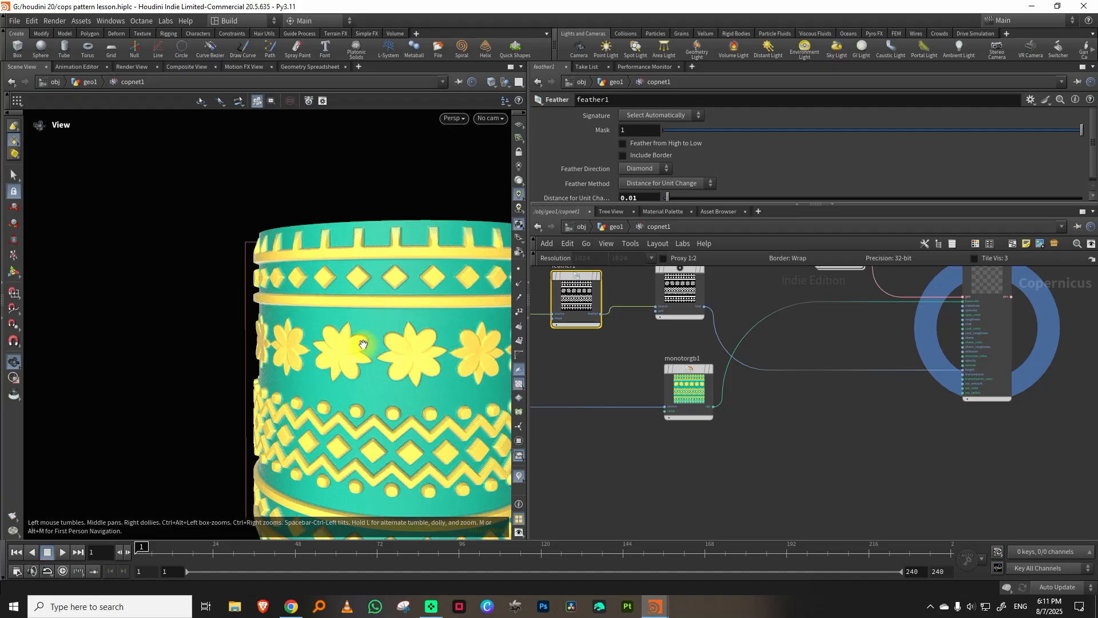
Add a Null node to the network below monotorgb1.
{"action": "middle_click_drag", "start_coordinate": [754, 380], "coordinate": [764, 431]}
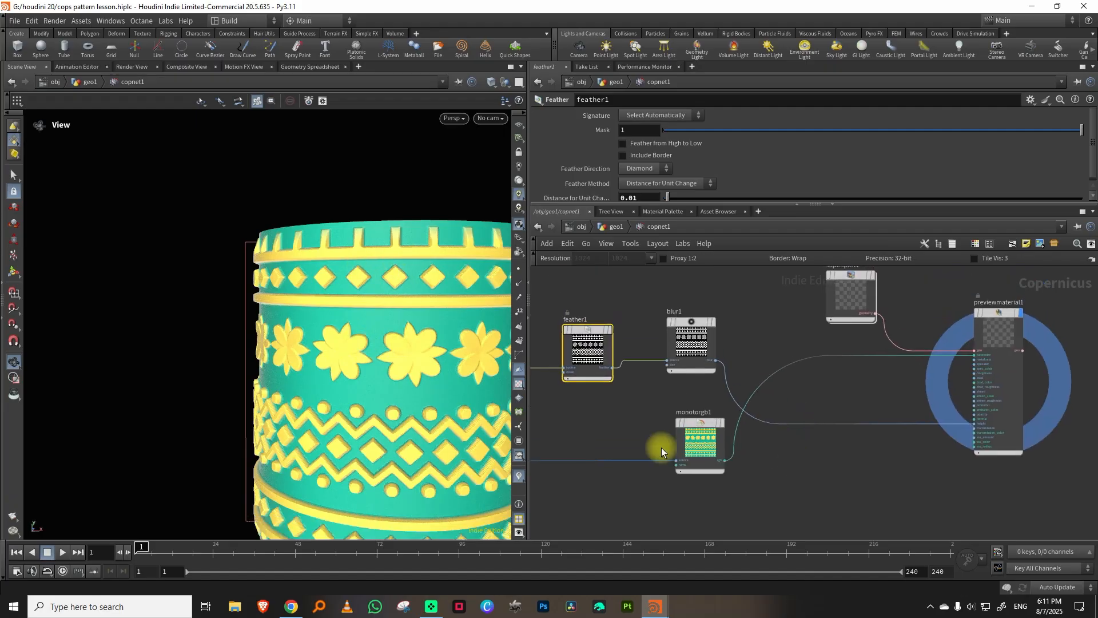
{"action": "middle_click_drag", "start_coordinate": [661, 447], "coordinate": [755, 360]}
{"action": "scroll", "coordinate": [714, 412], "scroll_direction": "down", "scroll_amount": 2}
{"action": "left_click", "coordinate": [628, 429]}
{"action": "middle_click_drag", "start_coordinate": [687, 459], "coordinate": [701, 394]}
{"action": "scroll", "coordinate": [691, 424], "scroll_direction": "up", "scroll_amount": 2}
{"action": "key", "text": "Tab"}
{"action": "type", "text": "nu"}
{"action": "left_click", "coordinate": [801, 325]}
{"action": "left_click", "coordinate": [818, 416]}
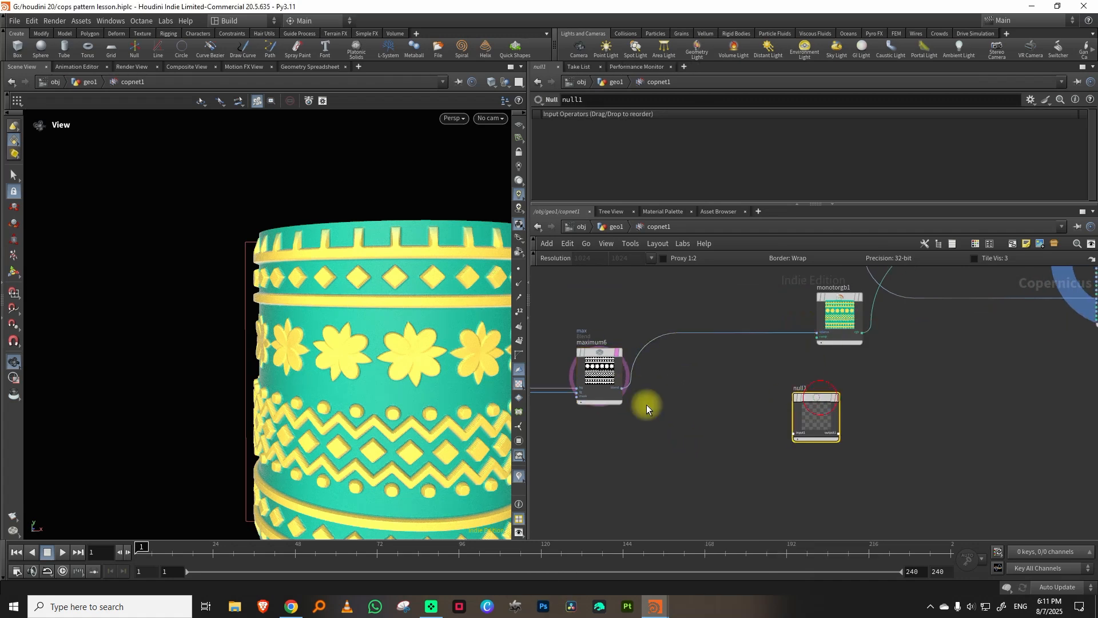
Connect maximum6's blend output to the new null and rename the null metal.
{"action": "left_click_drag", "start_coordinate": [622, 388], "coordinate": [793, 433]}
{"action": "double_click", "coordinate": [802, 389]}
{"action": "type", "text": "metal"}
{"action": "key", "text": "Return"}
Connect the metal null's output to previewmaterial1's metalness input and inspect the metallic ornaments.
{"action": "middle_click_drag", "start_coordinate": [910, 408], "coordinate": [797, 445]}
{"action": "left_click", "coordinate": [725, 475]}
{"action": "scroll", "coordinate": [858, 366], "scroll_direction": "up", "scroll_amount": 5}
{"action": "left_click", "coordinate": [888, 344]}
{"action": "left_click_drag", "start_coordinate": [340, 350], "coordinate": [414, 349]}
{"action": "right_click_drag", "start_coordinate": [383, 350], "coordinate": [303, 415]}
{"action": "middle_click_drag", "start_coordinate": [303, 415], "coordinate": [319, 358]}
{"action": "left_click_drag", "start_coordinate": [318, 358], "coordinate": [269, 366]}
Add a Remap node fed by the metal null's output and rename it roughness.
{"action": "middle_click_drag", "start_coordinate": [762, 358], "coordinate": [862, 349]}
{"action": "scroll", "coordinate": [826, 360], "scroll_direction": "down", "scroll_amount": 6}
{"action": "key", "text": "Tab"}
{"action": "type", "text": "re"}
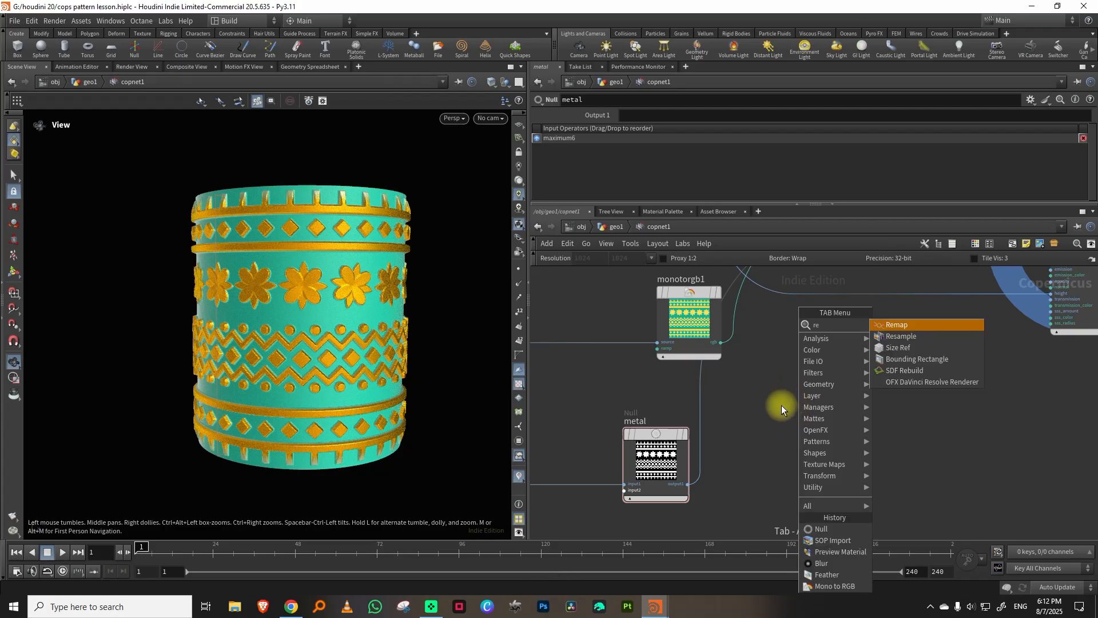
{"action": "left_click", "coordinate": [900, 325]}
{"action": "left_click", "coordinate": [867, 361]}
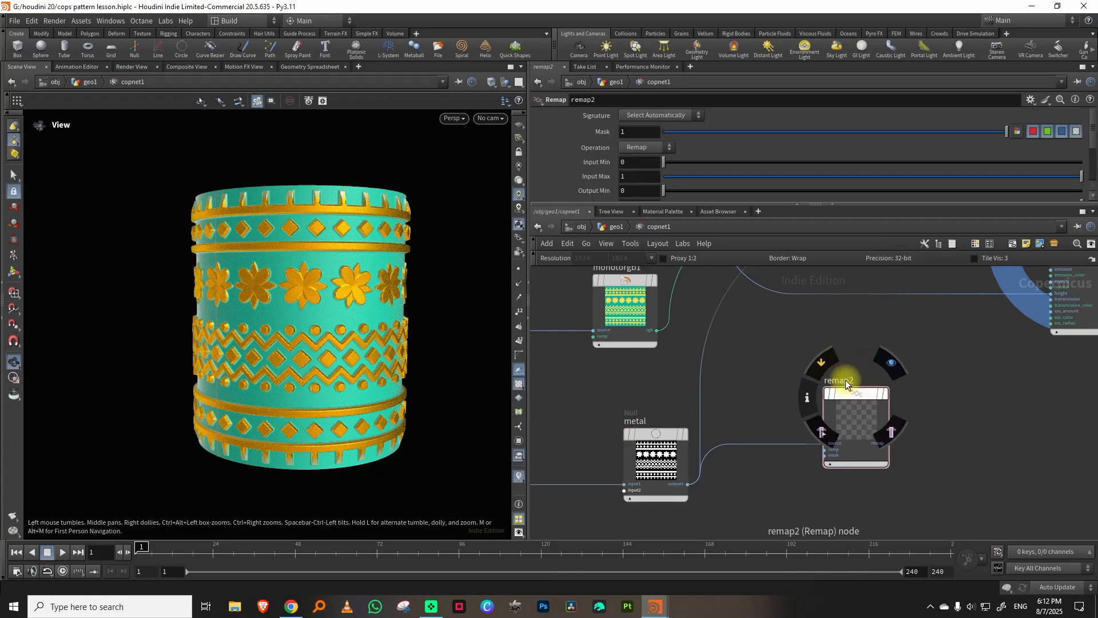
{"action": "double_click", "coordinate": [842, 380]}
{"action": "type", "text": "roughness"}
{"action": "key", "text": "Return"}
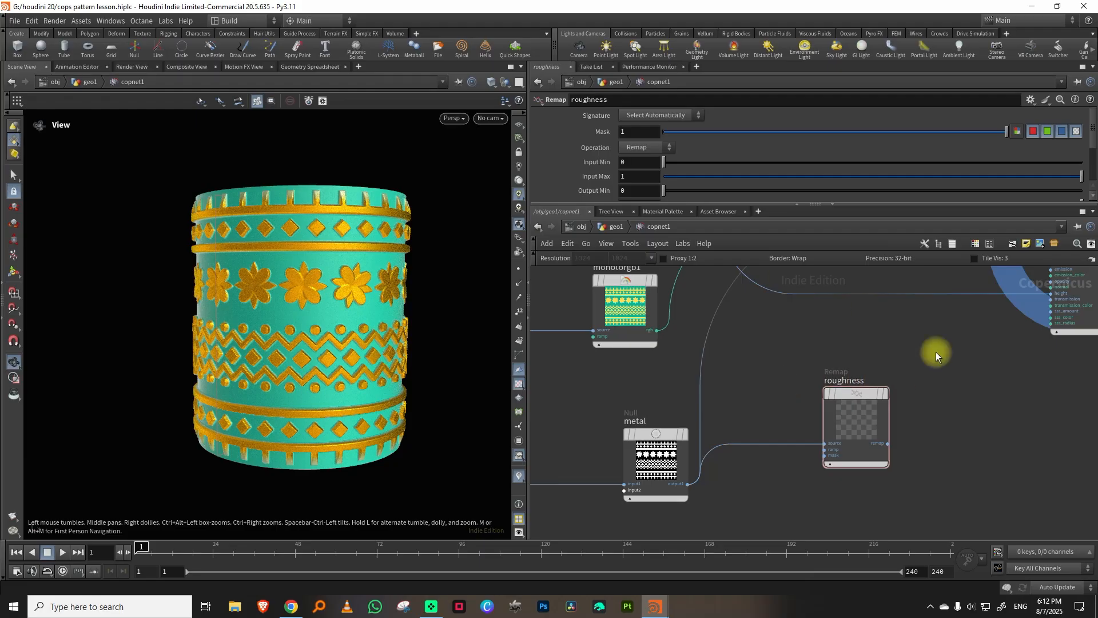
Display the roughness remap's output in the viewport and frame the whole pattern.
{"action": "left_click_drag", "start_coordinate": [944, 353], "coordinate": [862, 417]}
{"action": "key", "text": "r"}
{"action": "left_click_drag", "start_coordinate": [324, 338], "coordinate": [287, 324]}
{"action": "scroll", "coordinate": [291, 322], "scroll_direction": "up", "scroll_amount": 3}
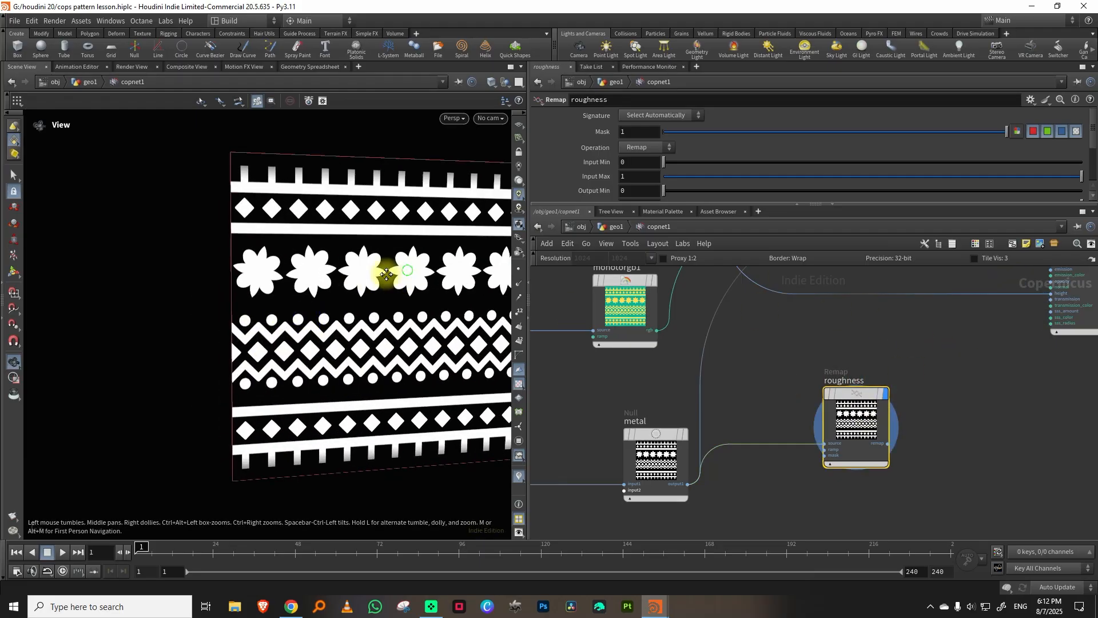
{"action": "middle_click_drag", "start_coordinate": [387, 274], "coordinate": [301, 294]}
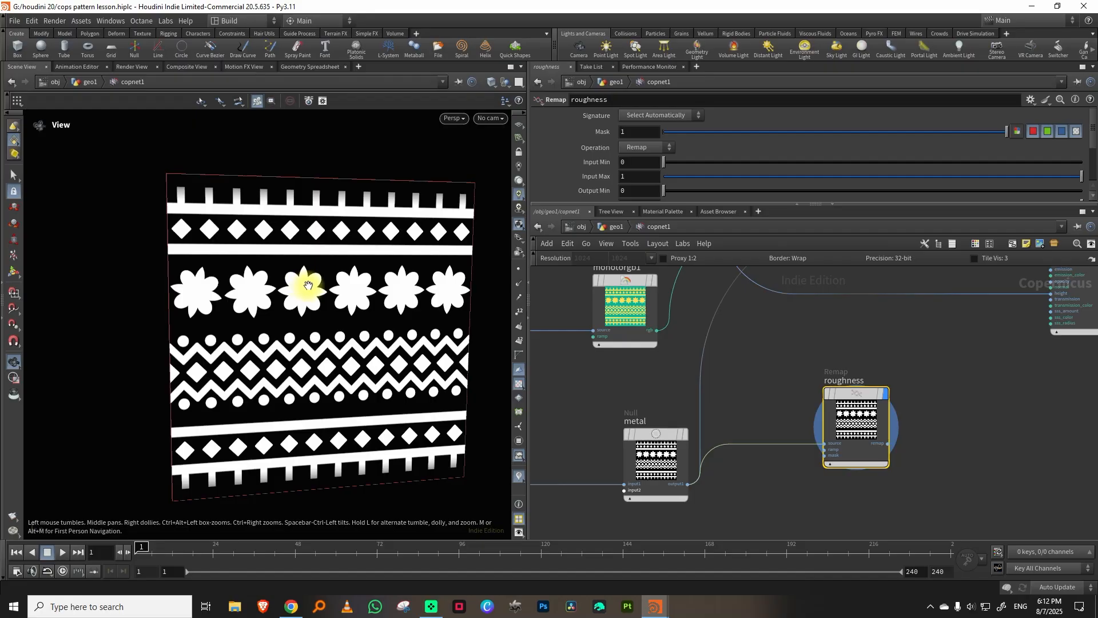
Enlarge the parameter area and set the roughness remap's Output Min to 0.697 and Output Max to 0.068.
{"action": "left_click_drag", "start_coordinate": [690, 204], "coordinate": [700, 309]}
{"action": "left_click_drag", "start_coordinate": [664, 191], "coordinate": [960, 191]}
{"action": "left_click_drag", "start_coordinate": [736, 205], "coordinate": [692, 206]}
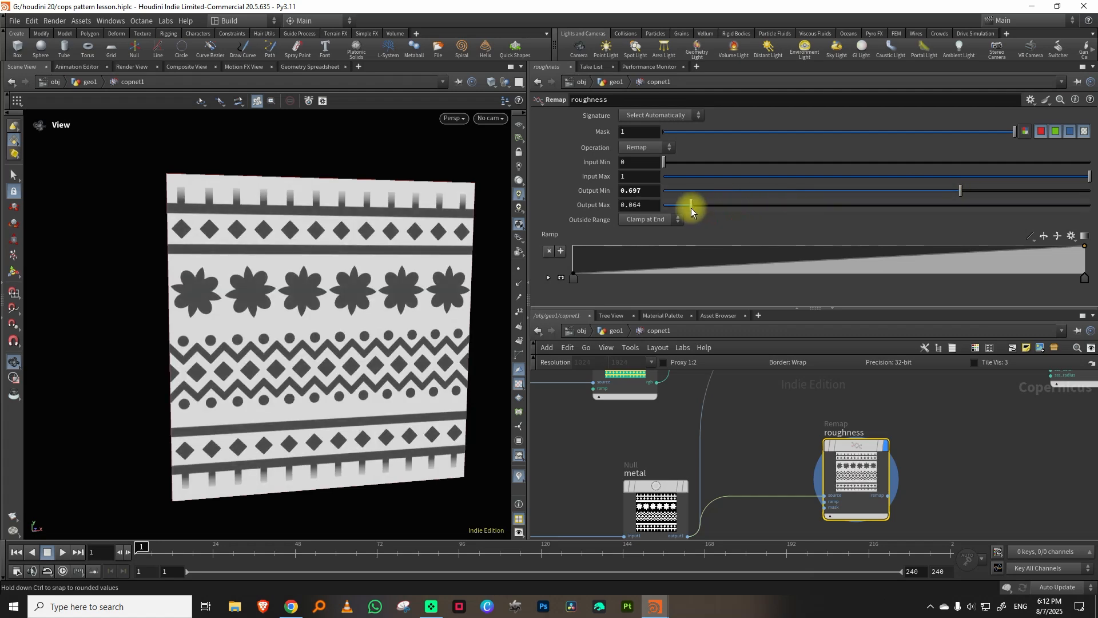
Connect the roughness remap's output to previewmaterial1's roughness input and display the preview material on the pillar.
{"action": "middle_click_drag", "start_coordinate": [991, 408], "coordinate": [802, 488]}
{"action": "scroll", "coordinate": [819, 451], "scroll_direction": "down", "scroll_amount": 5}
{"action": "scroll", "coordinate": [796, 474], "scroll_direction": "up", "scroll_amount": 6}
{"action": "left_click", "coordinate": [744, 497]}
{"action": "middle_click_drag", "start_coordinate": [814, 426], "coordinate": [753, 549]}
{"action": "middle_click_drag", "start_coordinate": [789, 444], "coordinate": [769, 458]}
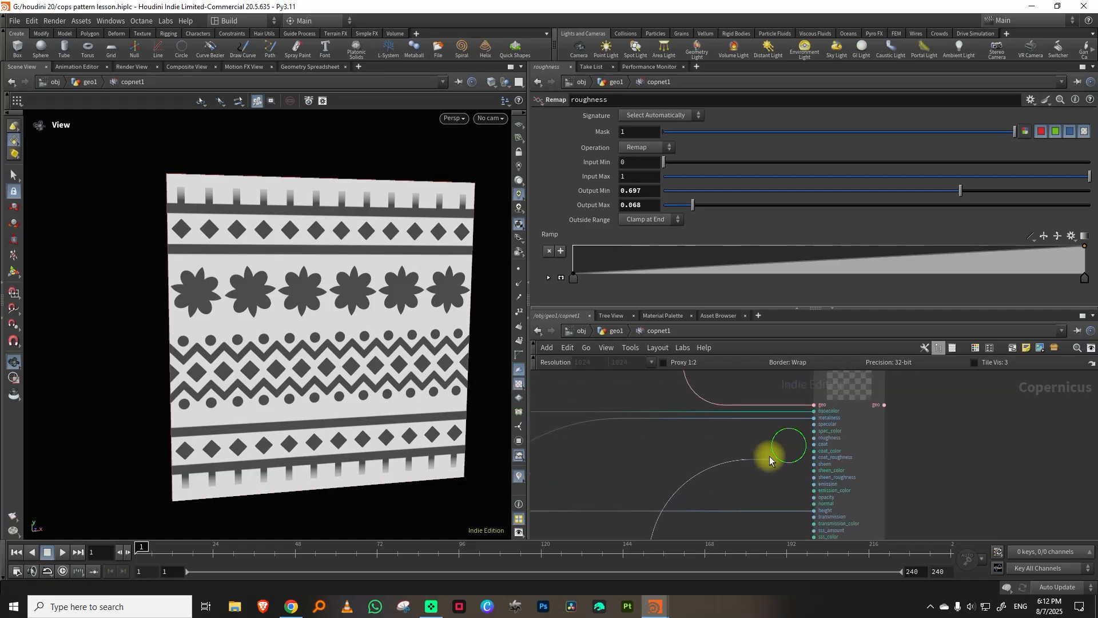
{"action": "scroll", "coordinate": [772, 455], "scroll_direction": "up", "scroll_amount": 3}
{"action": "left_click", "coordinate": [821, 429]}
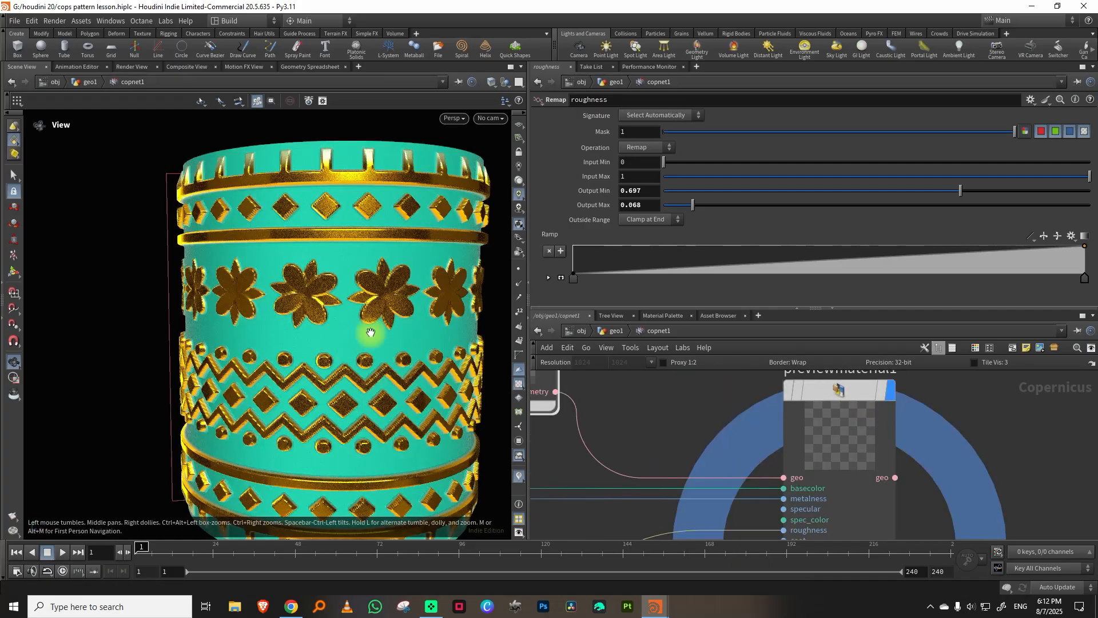
{"action": "left_click_drag", "start_coordinate": [370, 332], "coordinate": [519, 341]}
Darken the teal start color of monotorgb1's ramp by lowering its value.
{"action": "left_click_drag", "start_coordinate": [779, 307], "coordinate": [723, 245]}
{"action": "middle_click_drag", "start_coordinate": [657, 339], "coordinate": [863, 351]}
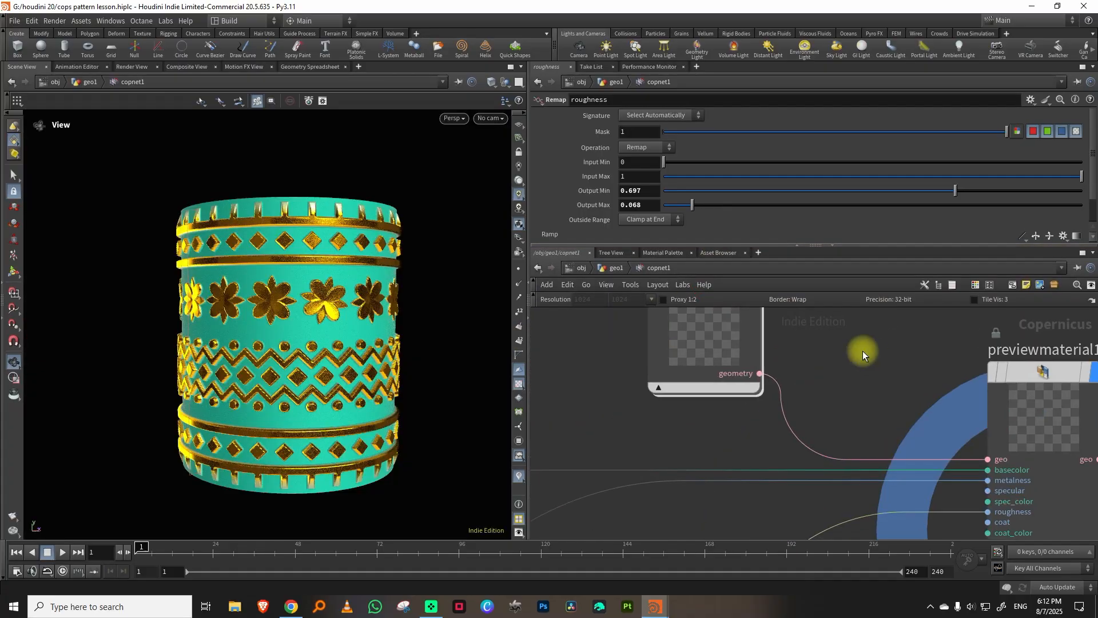
{"action": "scroll", "coordinate": [863, 351], "scroll_direction": "down", "scroll_amount": 5}
{"action": "middle_click_drag", "start_coordinate": [578, 436], "coordinate": [656, 419]}
{"action": "left_click", "coordinate": [699, 441]}
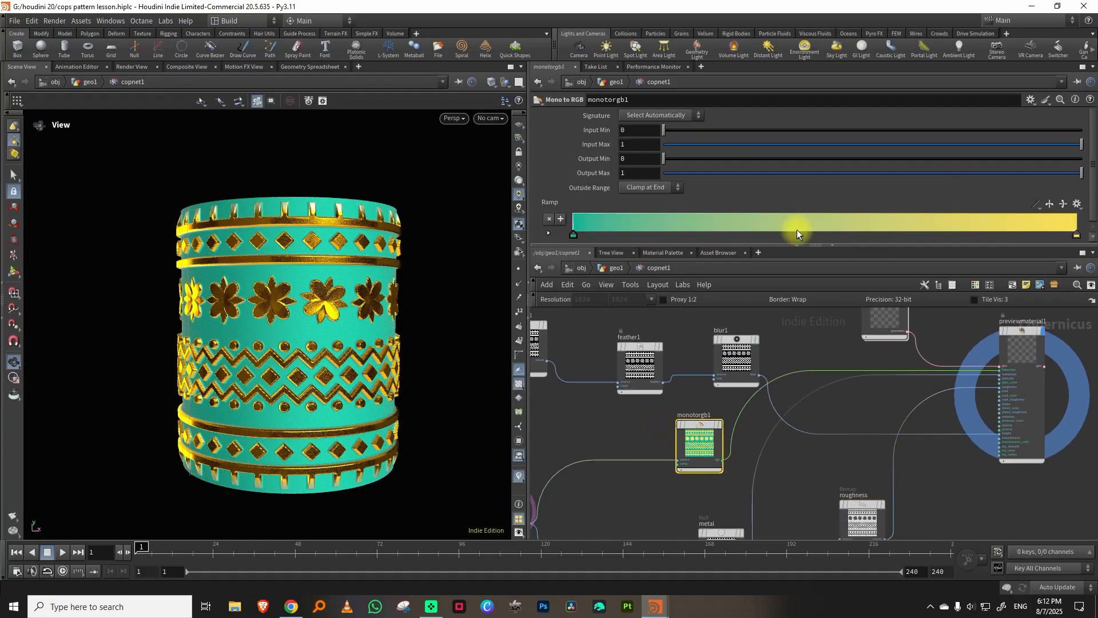
{"action": "double_click", "coordinate": [573, 235]}
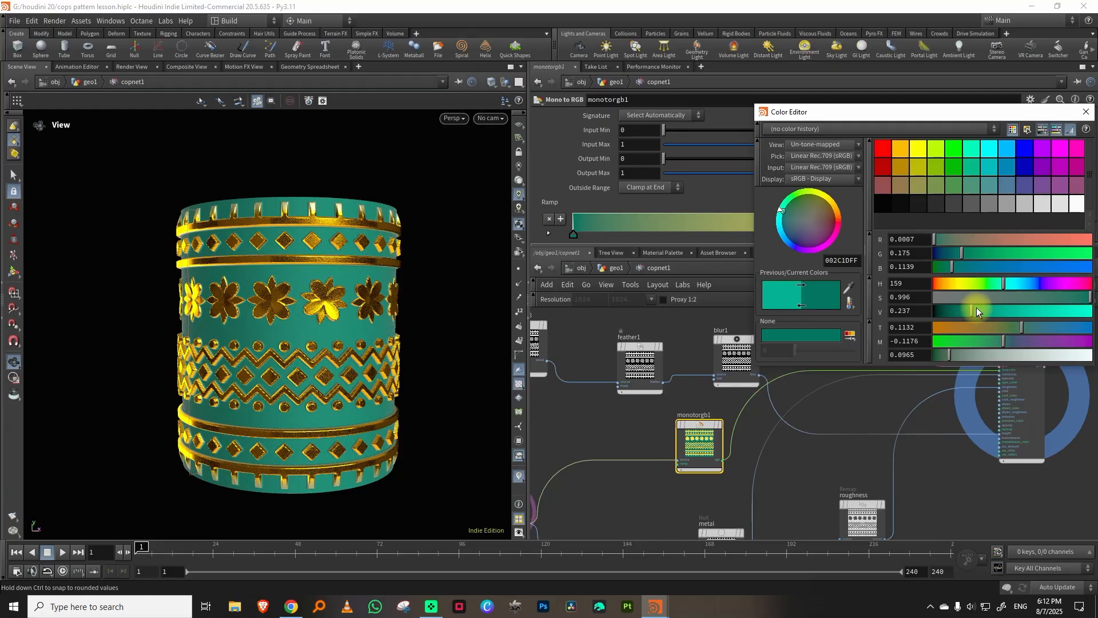
{"action": "left_click_drag", "start_coordinate": [976, 308], "coordinate": [973, 307]}
{"action": "left_click", "coordinate": [1079, 113]}
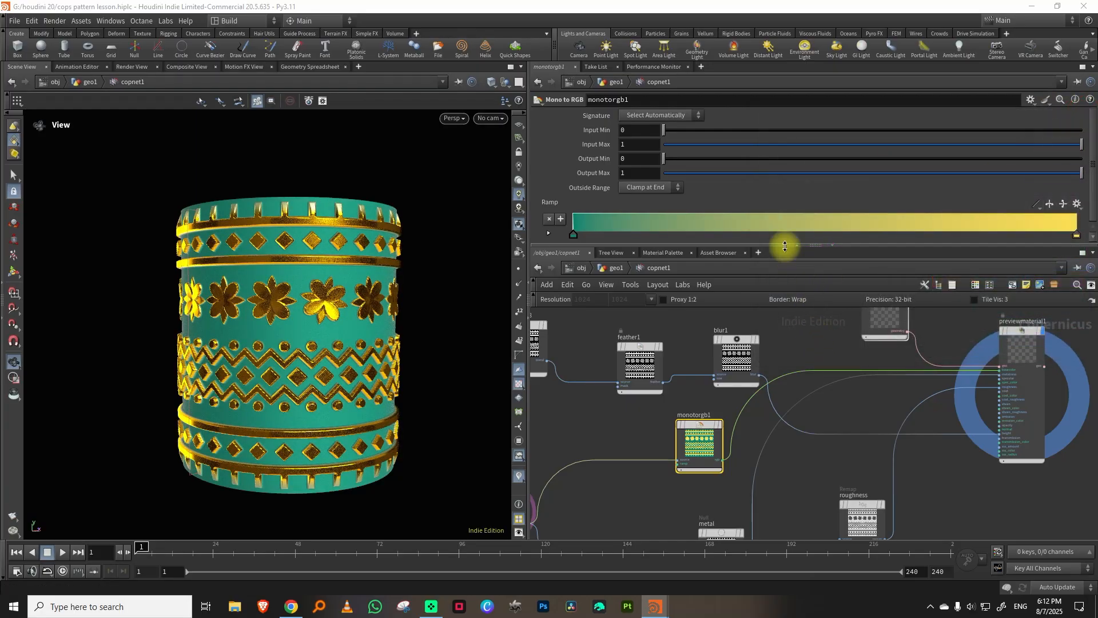
Tidy the network by enlarging its area and repositioning the nodes, with roughness in line with metal.
{"action": "left_click_drag", "start_coordinate": [783, 247], "coordinate": [781, 182]}
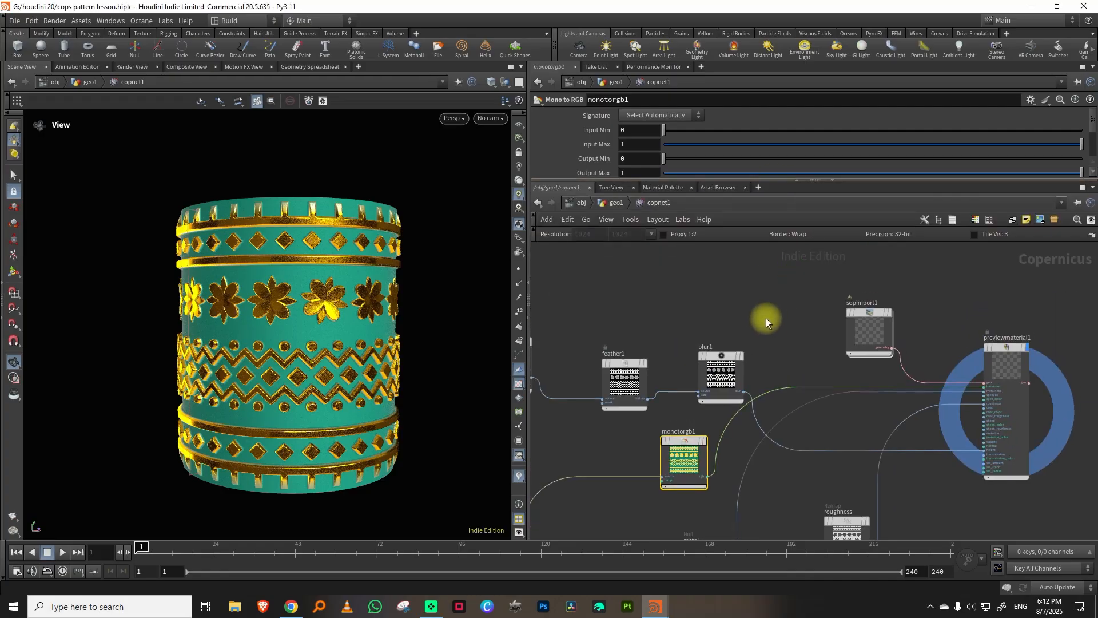
{"action": "left_click", "coordinate": [712, 370]}
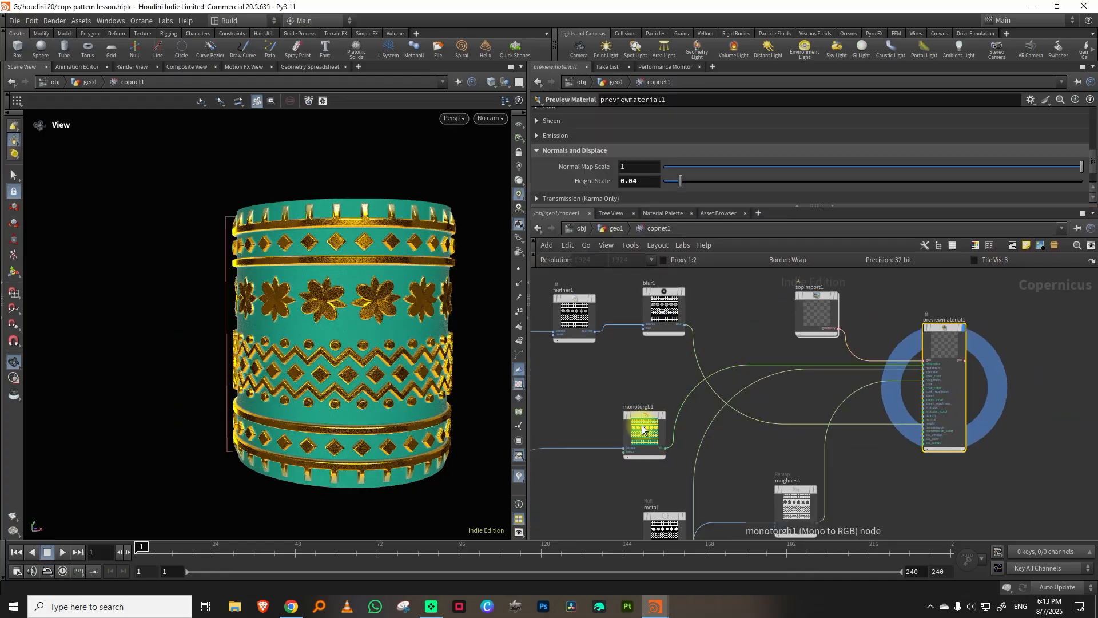
{"action": "left_click_drag", "start_coordinate": [641, 426], "coordinate": [635, 397]}
{"action": "middle_click_drag", "start_coordinate": [701, 436], "coordinate": [740, 361]}
{"action": "left_click_drag", "start_coordinate": [702, 450], "coordinate": [667, 447]}
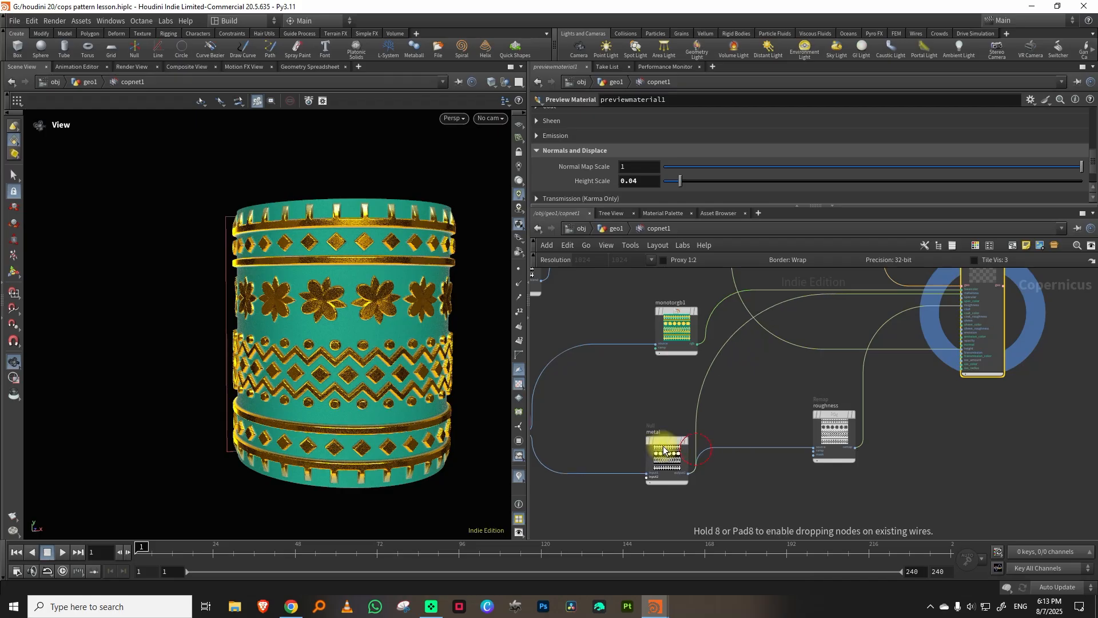
{"action": "left_click_drag", "start_coordinate": [833, 424], "coordinate": [827, 450]}
Inspect the gold relief on the pillar up close and save the scene file.
{"action": "right_click_drag", "start_coordinate": [310, 326], "coordinate": [398, 276]}
{"action": "mouse_move", "coordinate": [319, 257]}
{"action": "left_mouse_down"}
{"action": "mouse_move", "coordinate": [405, 252]}
{"action": "mouse_move", "coordinate": [307, 248]}
{"action": "left_mouse_up"}
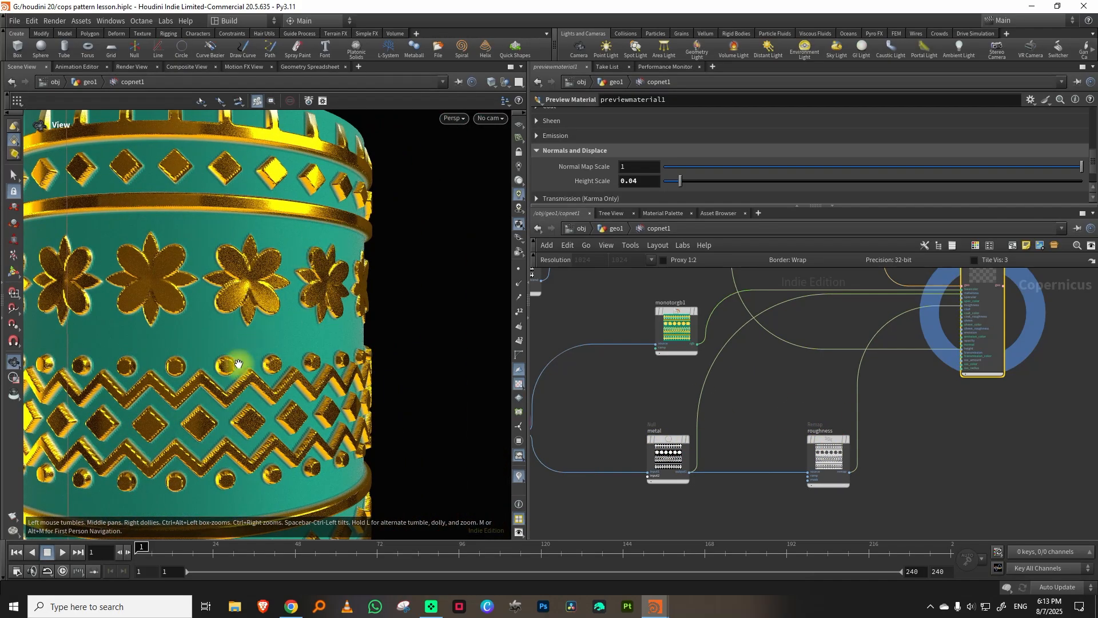
{"action": "scroll", "coordinate": [767, 386], "scroll_direction": "down", "scroll_amount": 3}
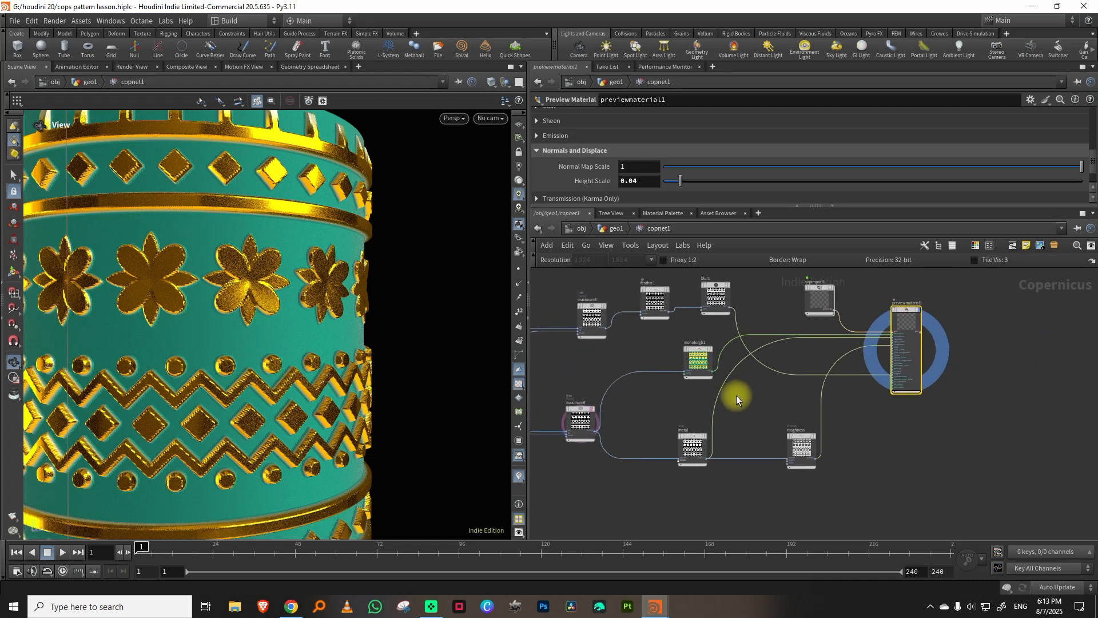
{"action": "scroll", "coordinate": [736, 396], "scroll_direction": "up", "scroll_amount": 4}
{"action": "key", "text": "ctrl+s"}
Add a Height to Ambient Occlusion node, feed blur1's output into its height input and place it below the base color wire.
{"action": "middle_click_drag", "start_coordinate": [749, 376], "coordinate": [765, 431]}
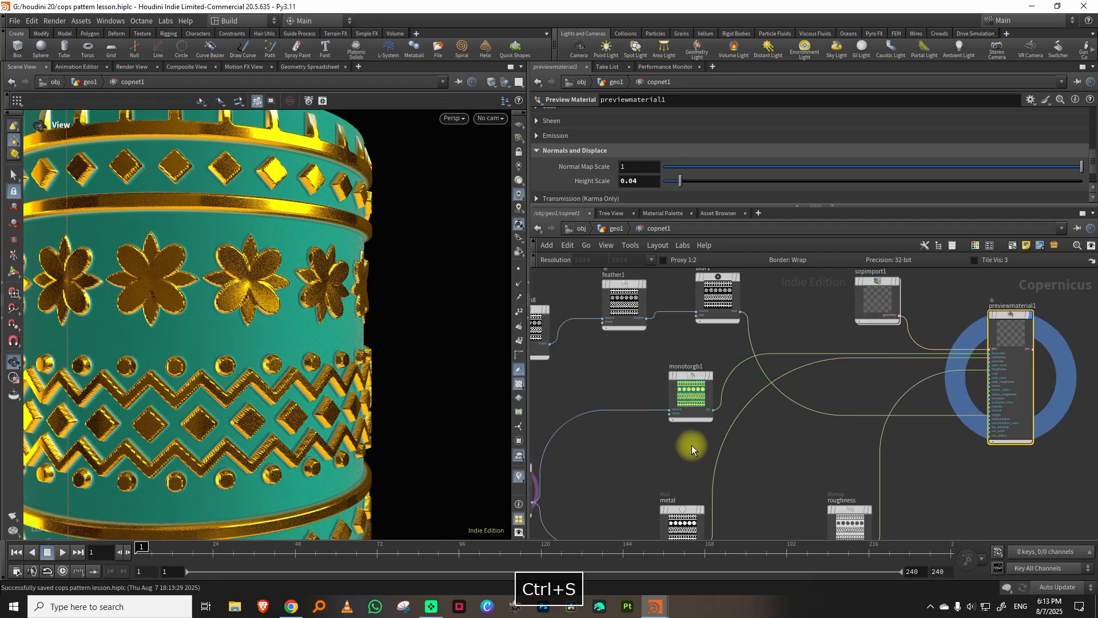
{"action": "middle_click_drag", "start_coordinate": [694, 446], "coordinate": [702, 516]}
{"action": "middle_click_drag", "start_coordinate": [722, 360], "coordinate": [656, 303]}
{"action": "key", "text": "Tab"}
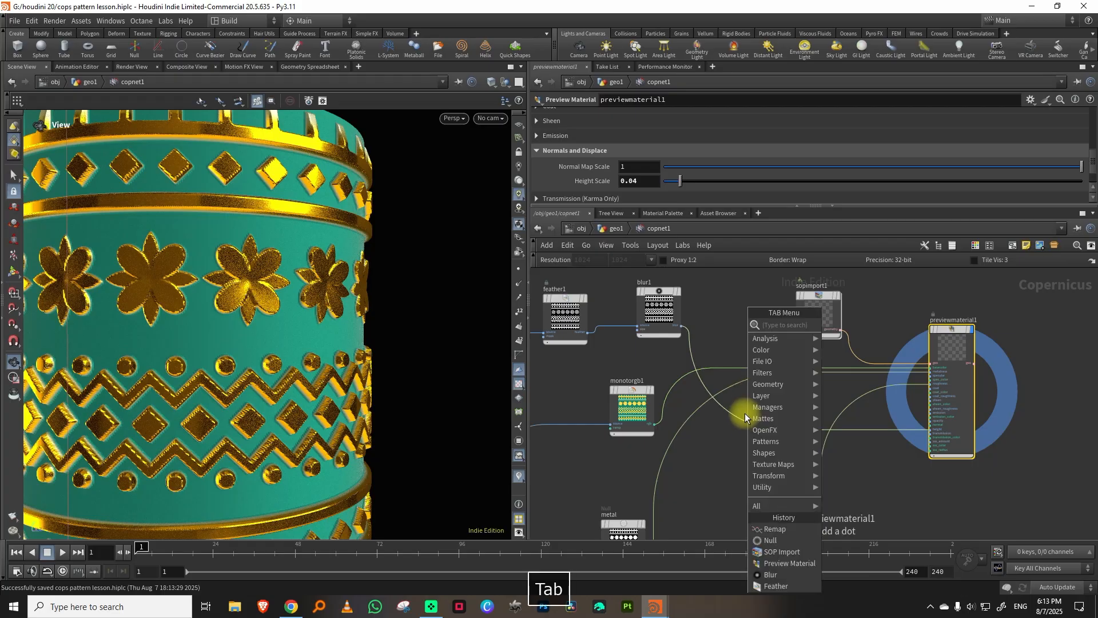
{"action": "type", "text": "height"}
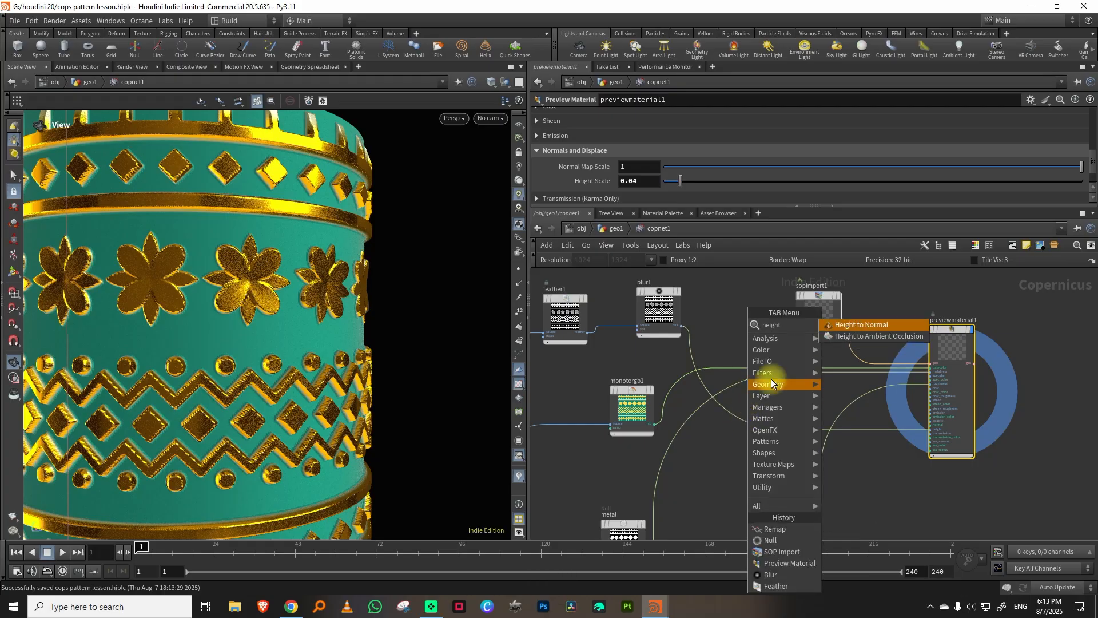
{"action": "left_click", "coordinate": [864, 338]}
{"action": "left_click", "coordinate": [873, 471]}
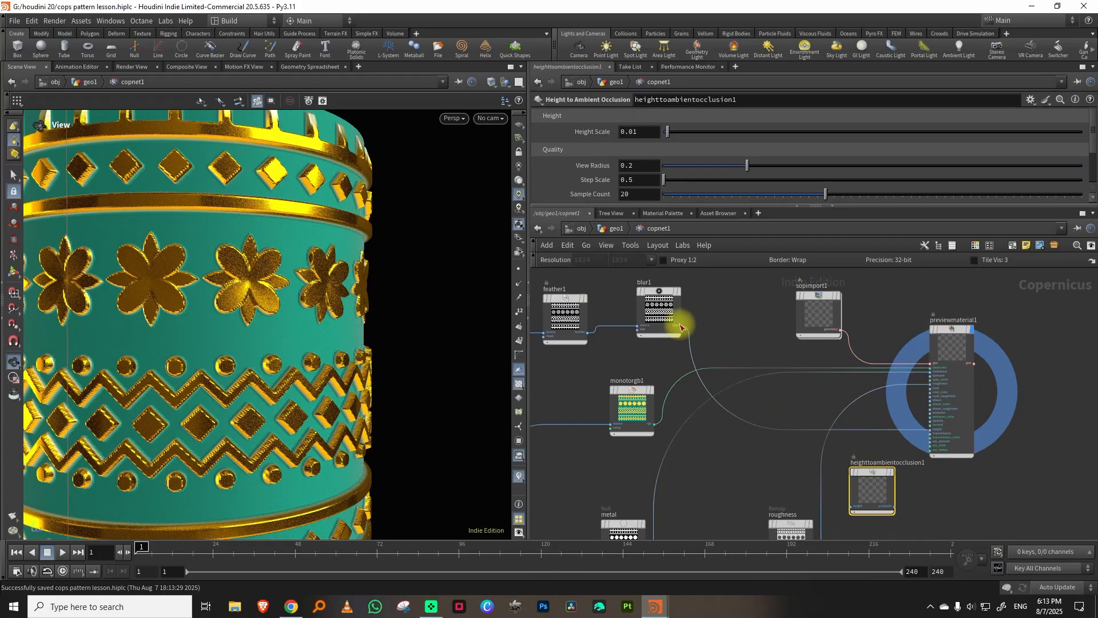
{"action": "left_click", "coordinate": [680, 325]}
{"action": "left_click", "coordinate": [850, 506]}
{"action": "left_click_drag", "start_coordinate": [871, 487], "coordinate": [749, 461]}
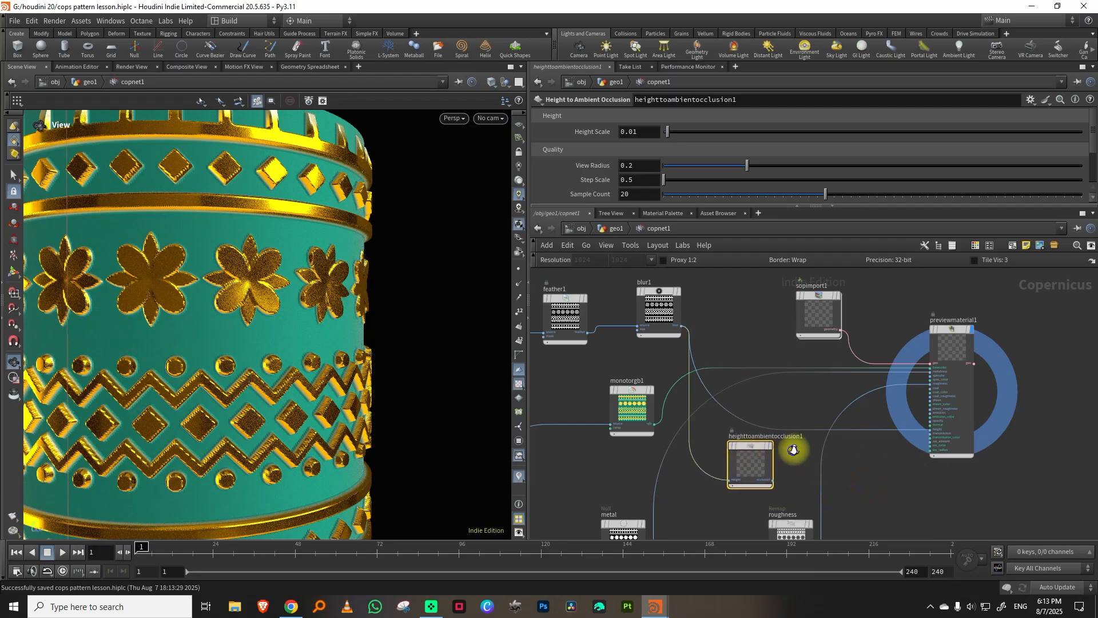
Display the ambient occlusion map and set its height scale to 0.094, view radius 0.108, step scale 3.88 and sample count 35.
{"action": "scroll", "coordinate": [793, 450], "scroll_direction": "up", "scroll_amount": 2}
{"action": "left_click", "coordinate": [761, 444]}
{"action": "left_click_drag", "start_coordinate": [257, 363], "coordinate": [166, 366]}
{"action": "left_click_drag", "start_coordinate": [676, 133], "coordinate": [702, 135]}
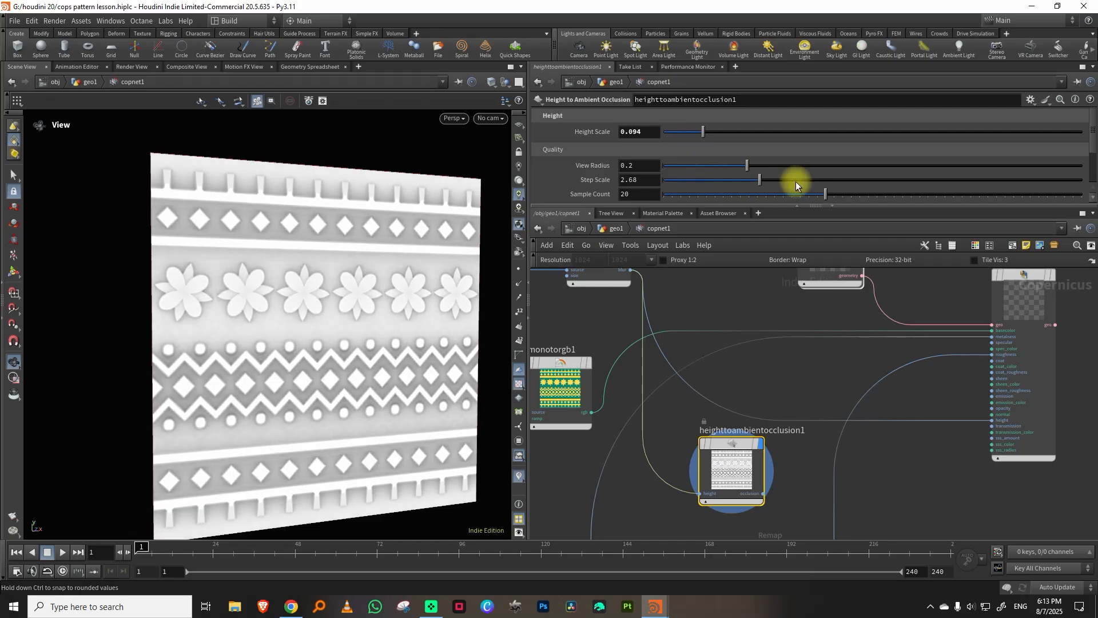
{"action": "mouse_move", "coordinate": [831, 182]}
{"action": "left_mouse_down"}
{"action": "mouse_move", "coordinate": [696, 182]}
{"action": "mouse_move", "coordinate": [814, 180]}
{"action": "left_mouse_up"}
{"action": "left_click_drag", "start_coordinate": [746, 165], "coordinate": [708, 169]}
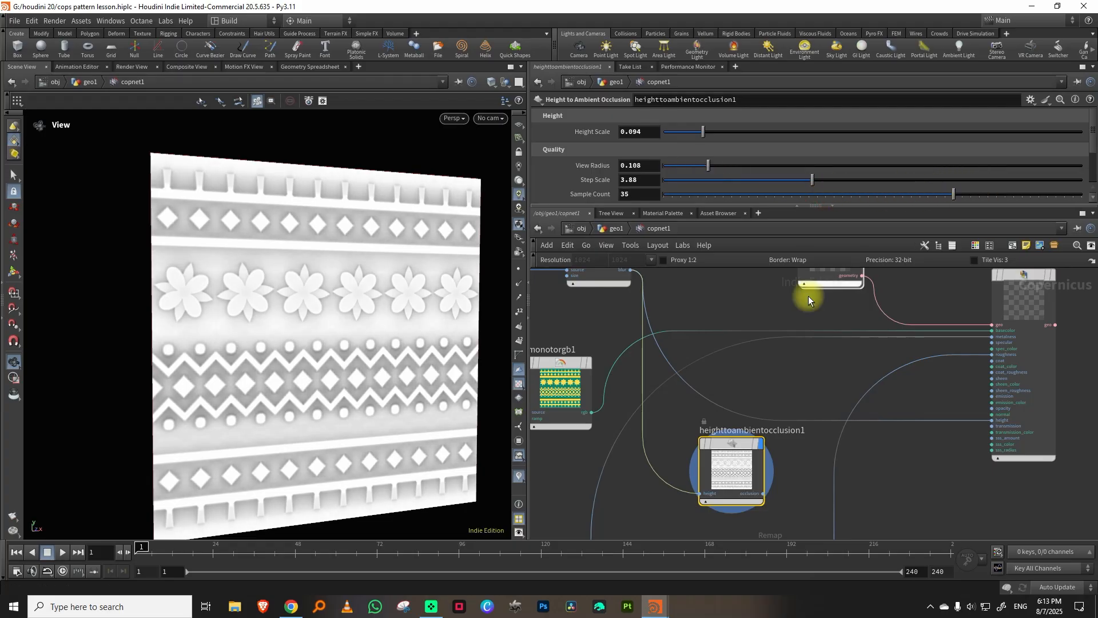
Insert a Multiply blend node on the wire between monotorgb1 and previewmaterial1's base color input.
{"action": "middle_click_drag", "start_coordinate": [808, 296], "coordinate": [851, 260]}
{"action": "key", "text": "Tab"}
{"action": "type", "text": "mul"}
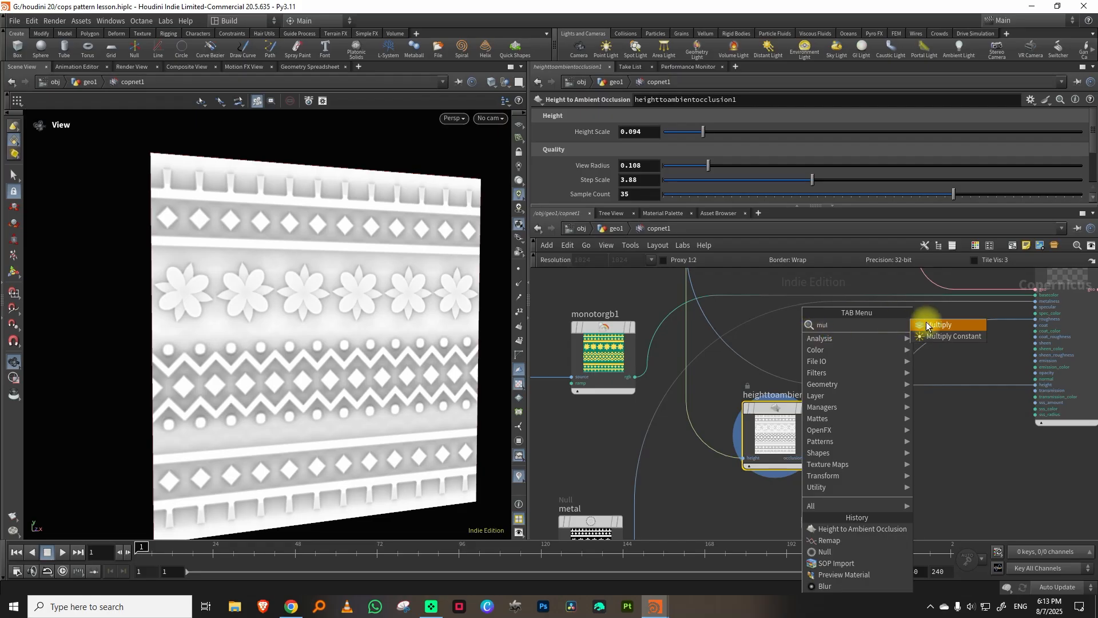
{"action": "left_click", "coordinate": [927, 326]}
{"action": "left_click", "coordinate": [673, 331]}
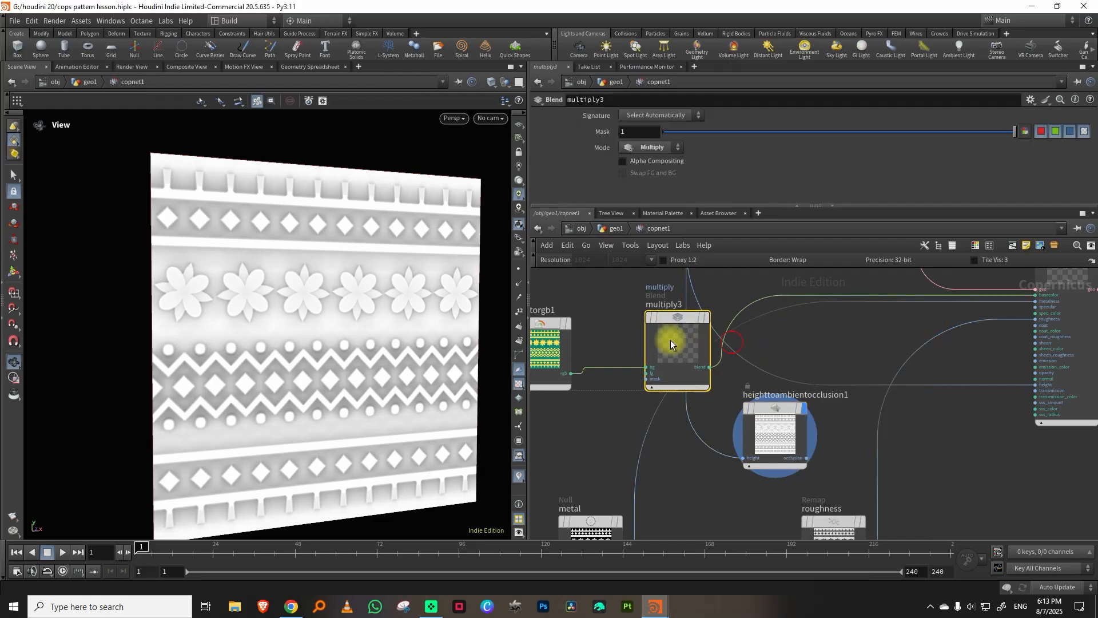
{"action": "left_click_drag", "start_coordinate": [671, 340], "coordinate": [625, 339]}
Spread out the network by moving the preview material, SOP import and roughness nodes away and the feather and blur chain below the color nodes.
{"action": "scroll", "coordinate": [753, 375], "scroll_direction": "down", "scroll_amount": 10}
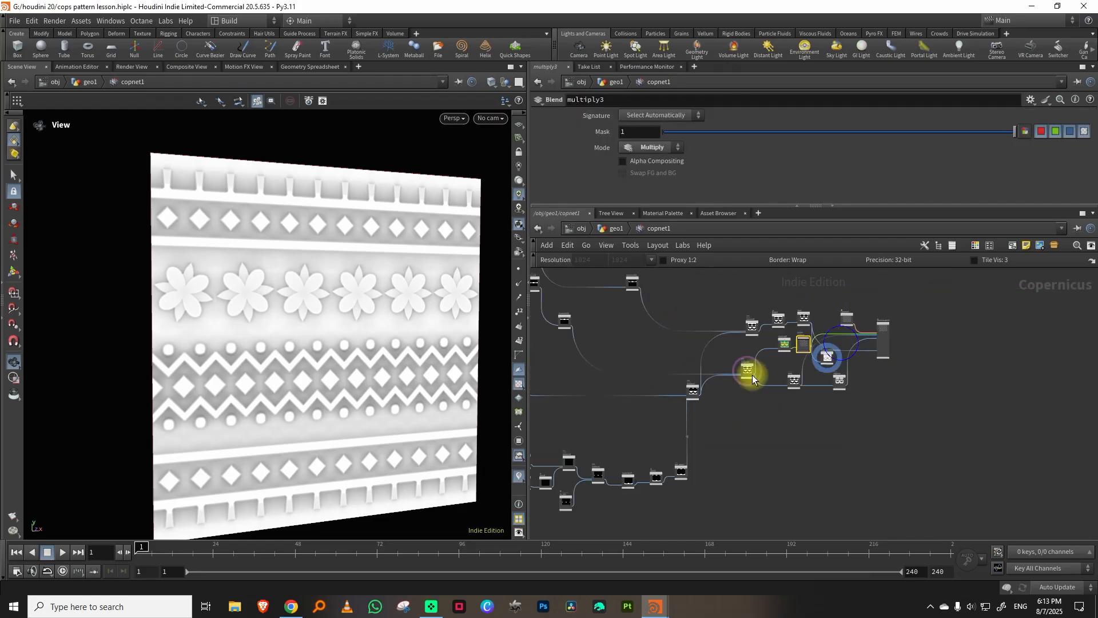
{"action": "left_click_drag", "start_coordinate": [842, 415], "coordinate": [841, 416]}
{"action": "left_click_drag", "start_coordinate": [886, 342], "coordinate": [1008, 339]}
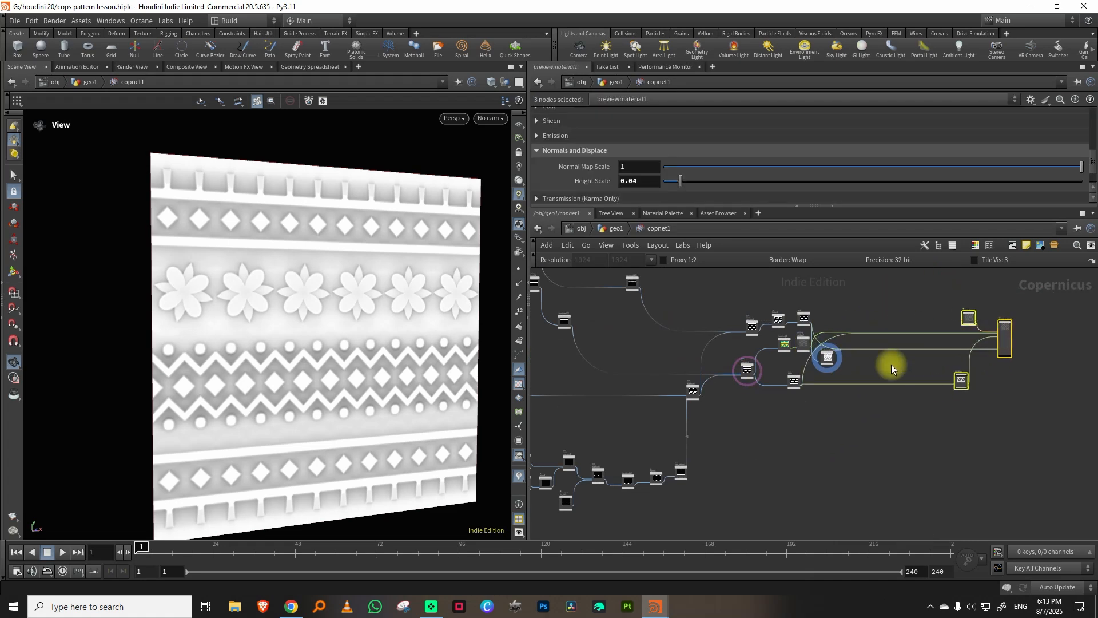
{"action": "left_click", "coordinate": [891, 365]}
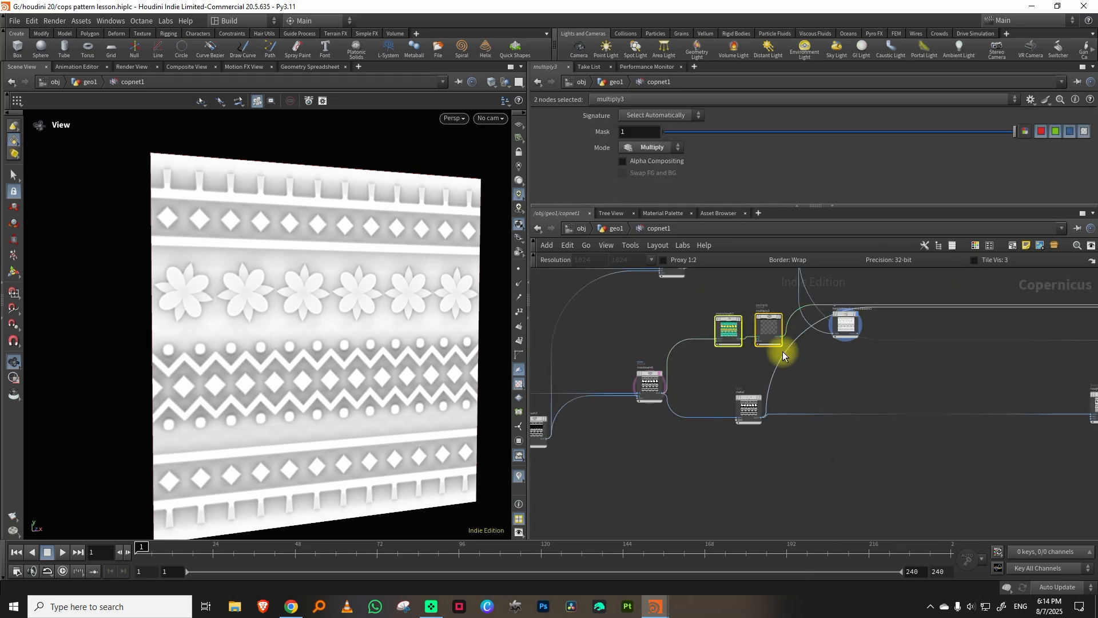
{"action": "middle_click_drag", "start_coordinate": [825, 368], "coordinate": [788, 454]}
{"action": "left_click_drag", "start_coordinate": [738, 411], "coordinate": [750, 295]}
{"action": "left_click_drag", "start_coordinate": [758, 376], "coordinate": [761, 377]}
{"action": "left_click_drag", "start_coordinate": [759, 354], "coordinate": [820, 335]}
{"action": "left_click_drag", "start_coordinate": [692, 331], "coordinate": [848, 346]}
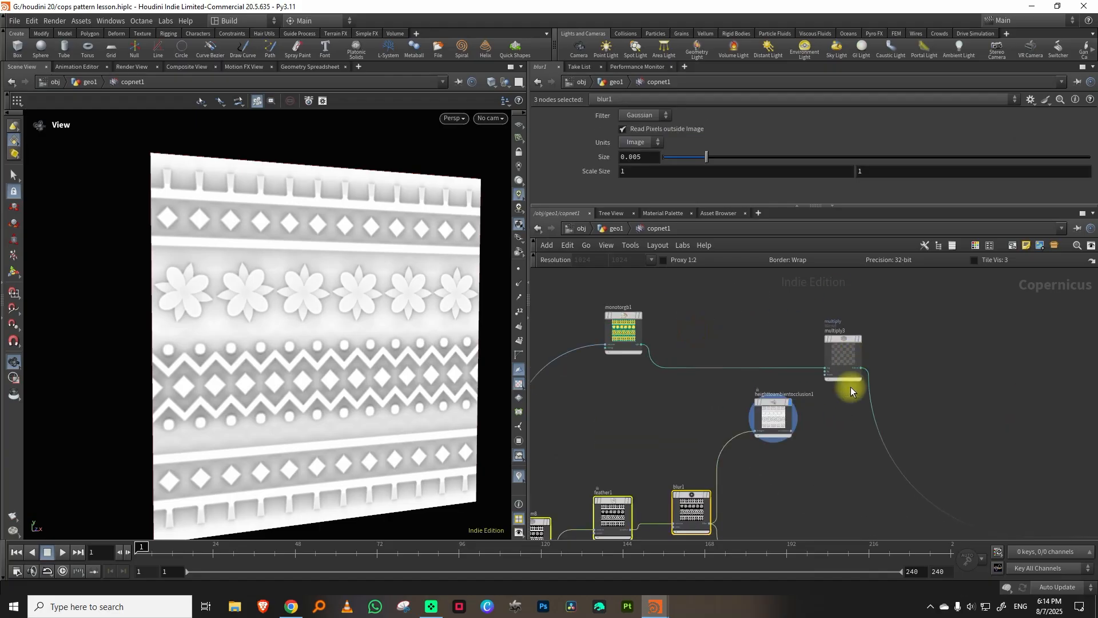
Connect the ambient occlusion output to multiply3's fg input and display the multiplied color pattern.
{"action": "scroll", "coordinate": [800, 415], "scroll_direction": "up", "scroll_amount": 4}
{"action": "left_click", "coordinate": [826, 403]}
{"action": "left_click", "coordinate": [782, 449]}
{"action": "left_click", "coordinate": [835, 313]}
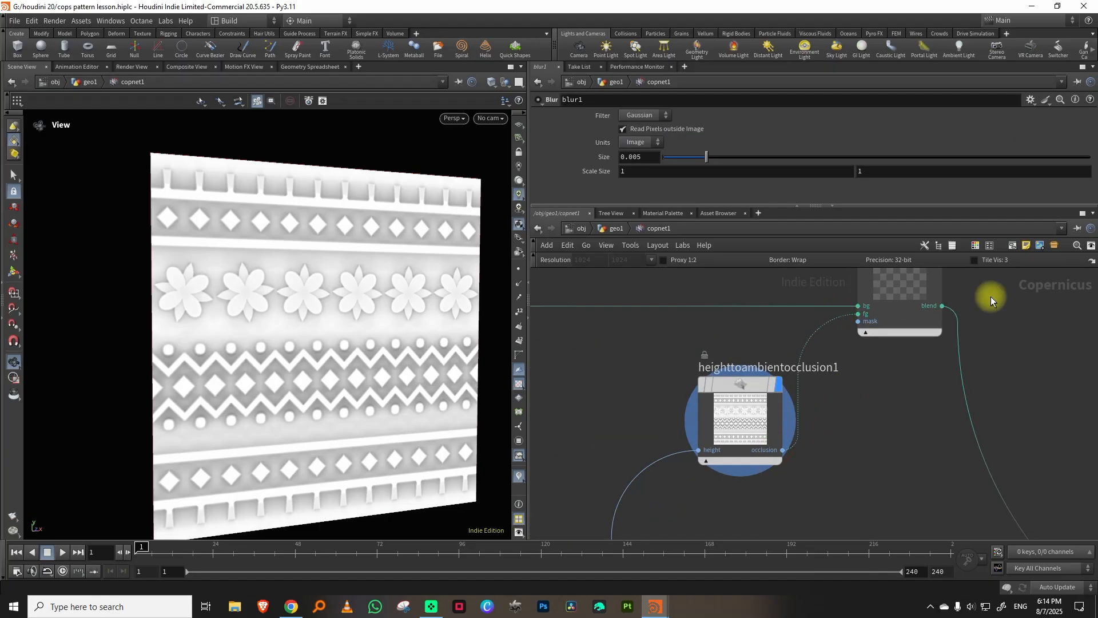
{"action": "middle_click_drag", "start_coordinate": [991, 296], "coordinate": [926, 398]}
{"action": "left_click", "coordinate": [875, 339]}
{"action": "left_click", "coordinate": [853, 342]}
{"action": "left_click_drag", "start_coordinate": [321, 313], "coordinate": [277, 313]}
Display previewmaterial1 on the pillar again and save the scene file.
{"action": "middle_click_drag", "start_coordinate": [910, 366], "coordinate": [721, 312]}
{"action": "scroll", "coordinate": [846, 350], "scroll_direction": "down", "scroll_amount": 3}
{"action": "middle_click_drag", "start_coordinate": [847, 369], "coordinate": [685, 318]}
{"action": "scroll", "coordinate": [980, 321], "scroll_direction": "up", "scroll_amount": 3}
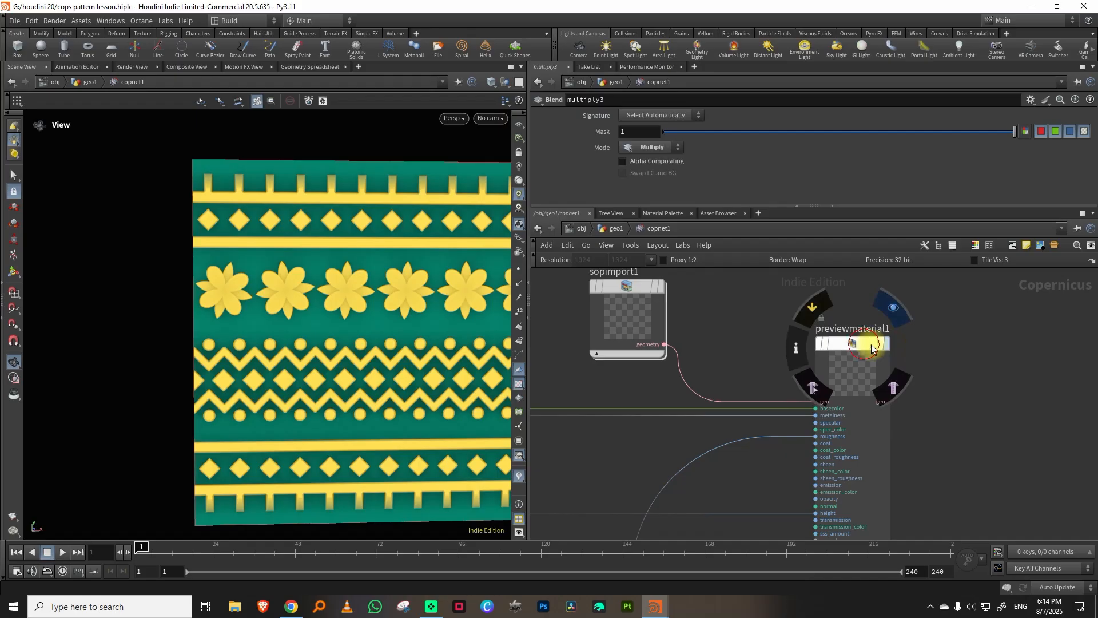
{"action": "left_click", "coordinate": [871, 347]}
{"action": "scroll", "coordinate": [326, 358], "scroll_direction": "down", "scroll_amount": 5}
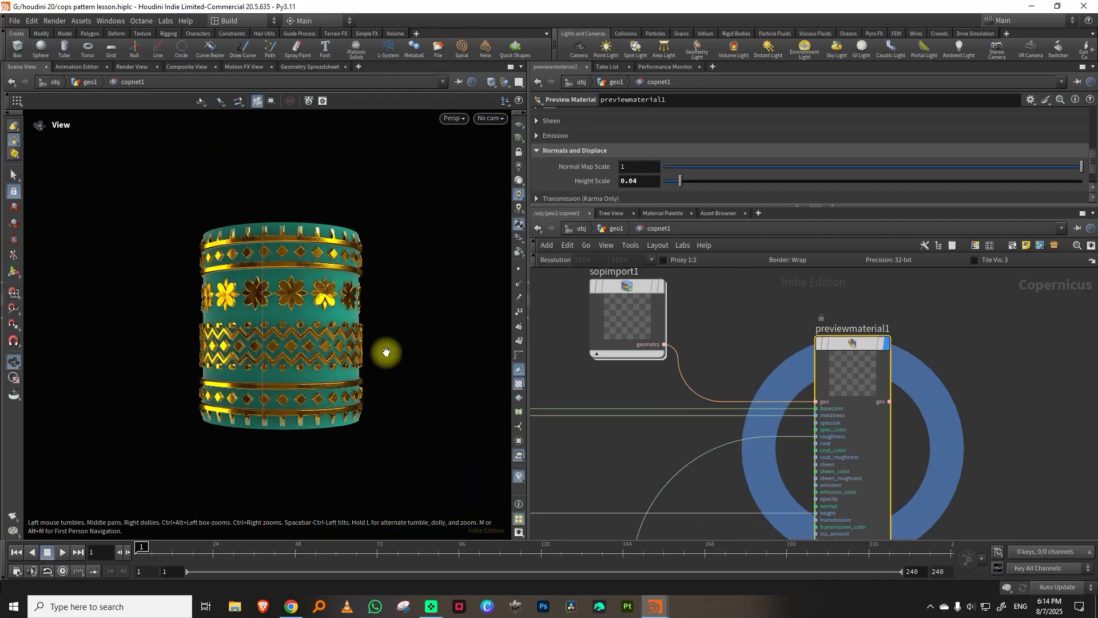
{"action": "scroll", "coordinate": [386, 352], "scroll_direction": "up", "scroll_amount": 5}
{"action": "scroll", "coordinate": [746, 417], "scroll_direction": "down", "scroll_amount": 5}
{"action": "key", "text": "ctrl+s"}
Thicken the pillar's zigzag bands by setting the iso offset of sdfadjust2 in the chevron branch to 0.098.
{"action": "scroll", "coordinate": [315, 352], "scroll_direction": "down", "scroll_amount": 4}
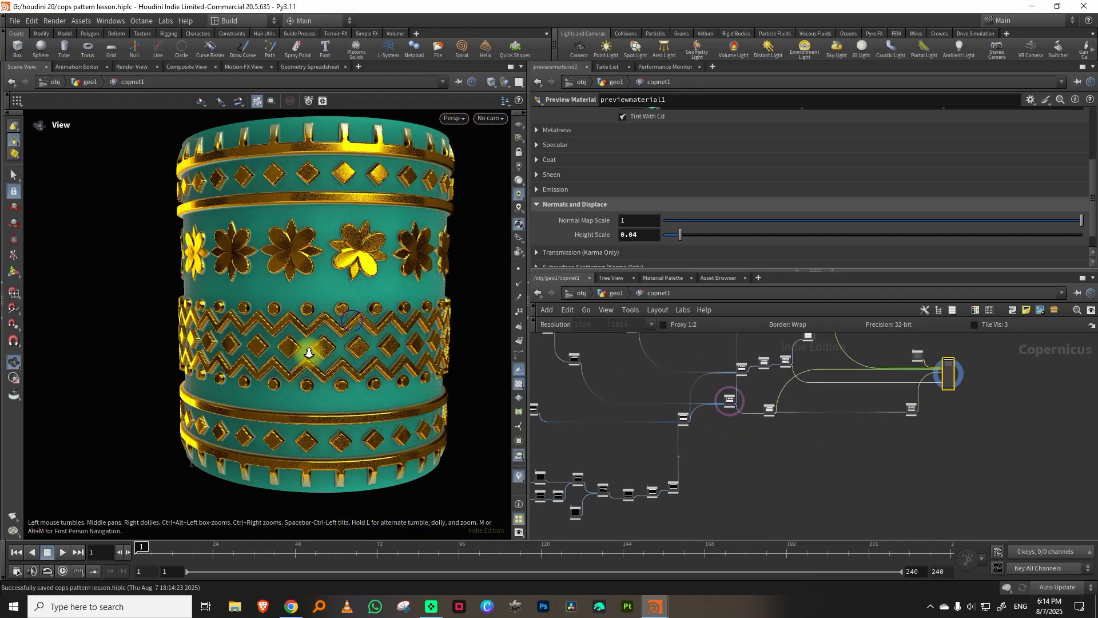
{"action": "scroll", "coordinate": [352, 308], "scroll_direction": "up", "scroll_amount": 5}
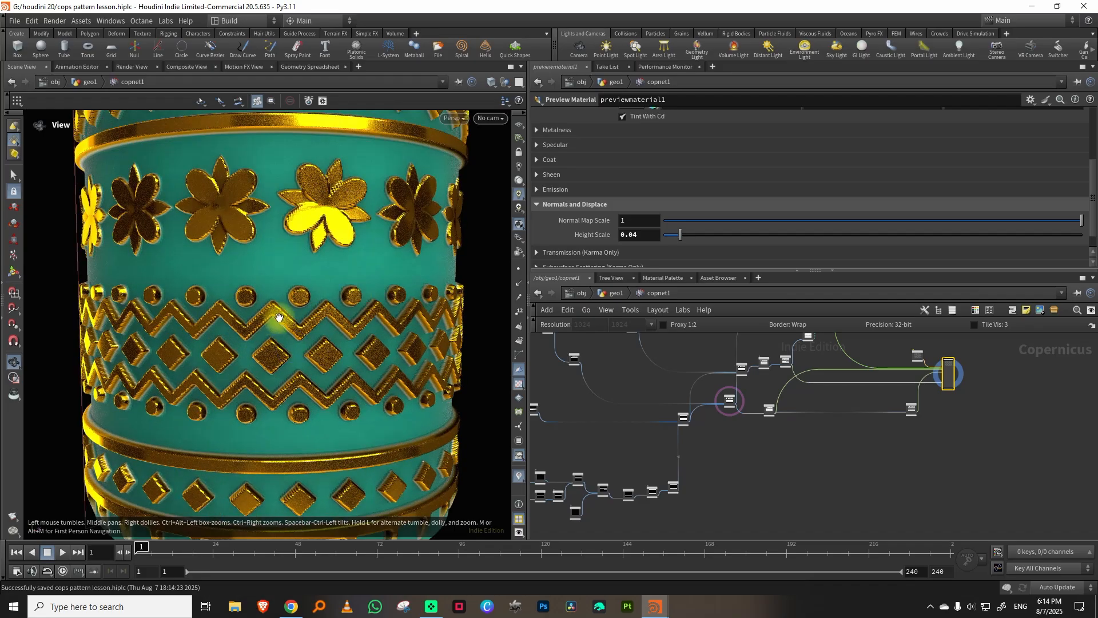
{"action": "scroll", "coordinate": [709, 458], "scroll_direction": "up", "scroll_amount": 6}
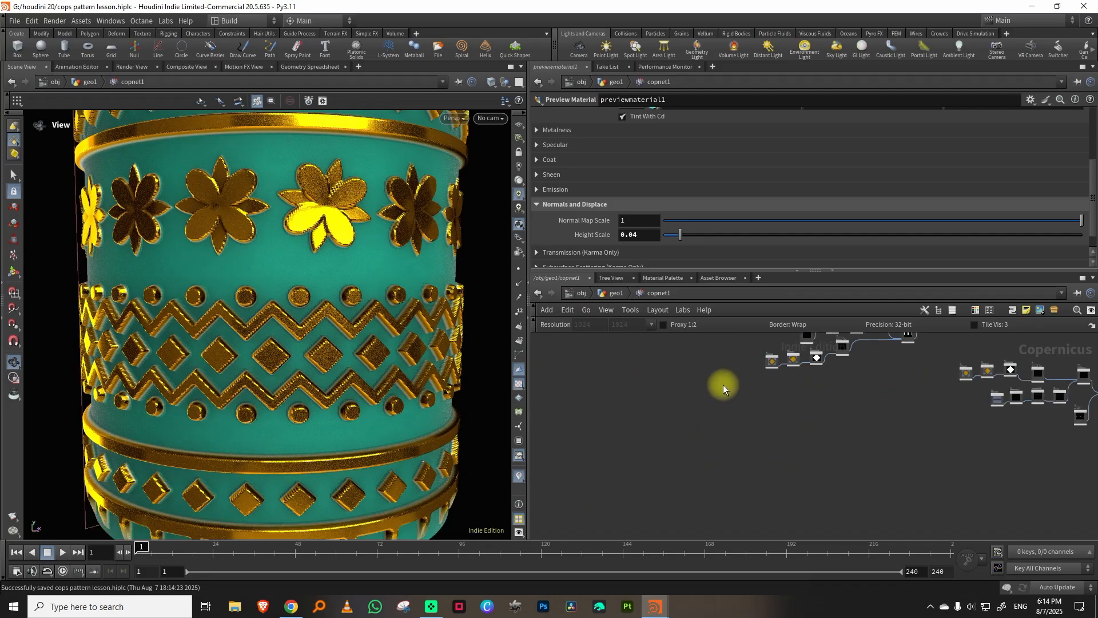
{"action": "middle_click_drag", "start_coordinate": [746, 439], "coordinate": [726, 485]}
{"action": "scroll", "coordinate": [719, 411], "scroll_direction": "up", "scroll_amount": 4}
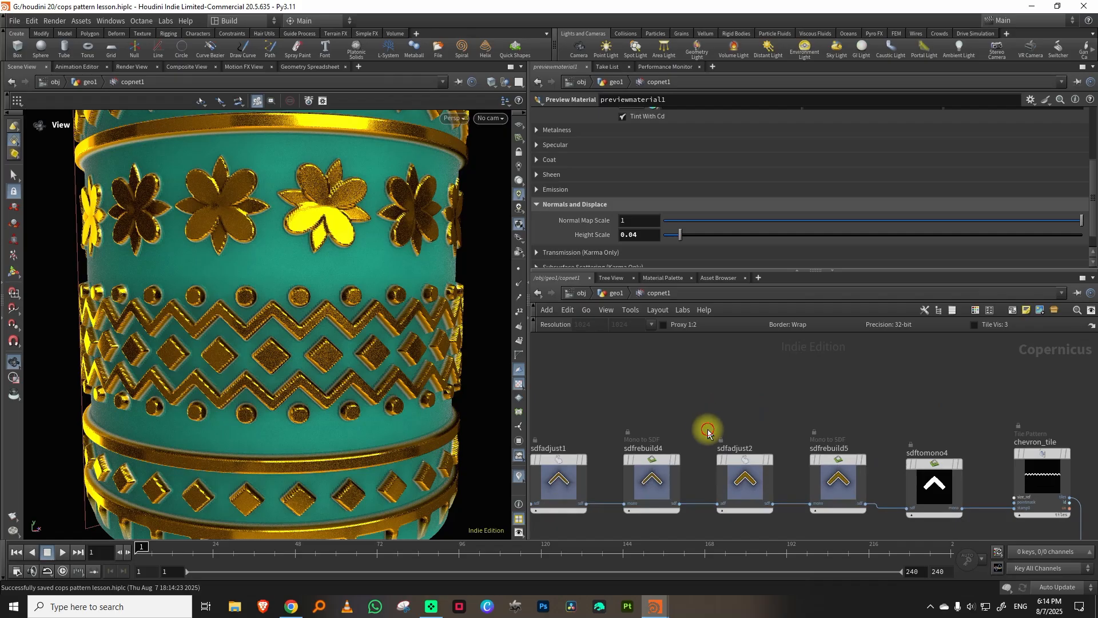
{"action": "left_click", "coordinate": [744, 476]}
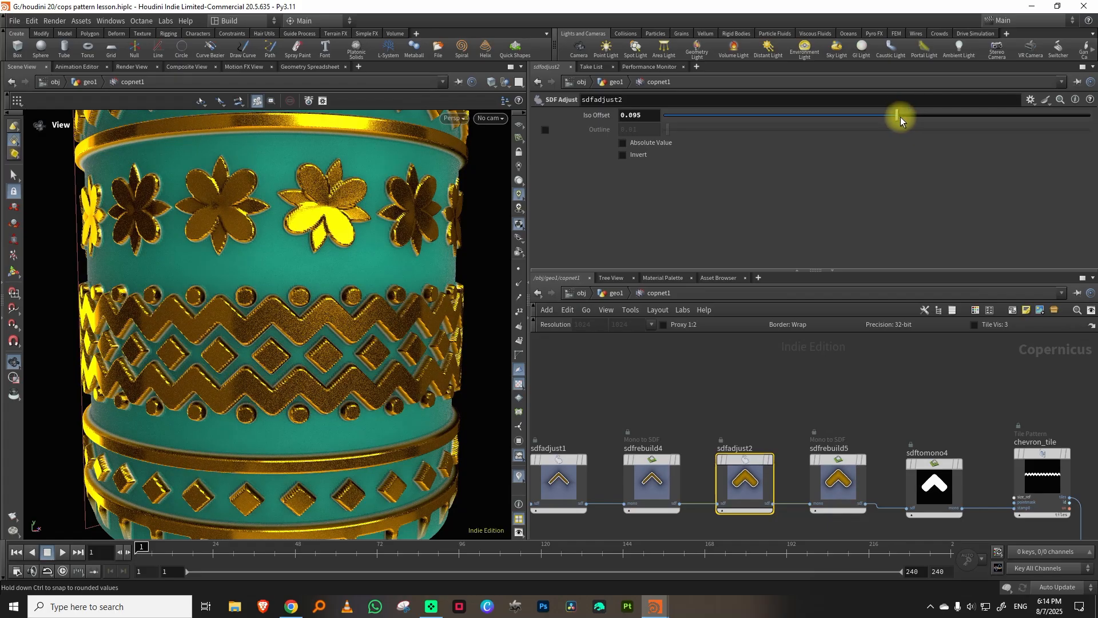
{"action": "left_click_drag", "start_coordinate": [900, 117], "coordinate": [901, 116]}
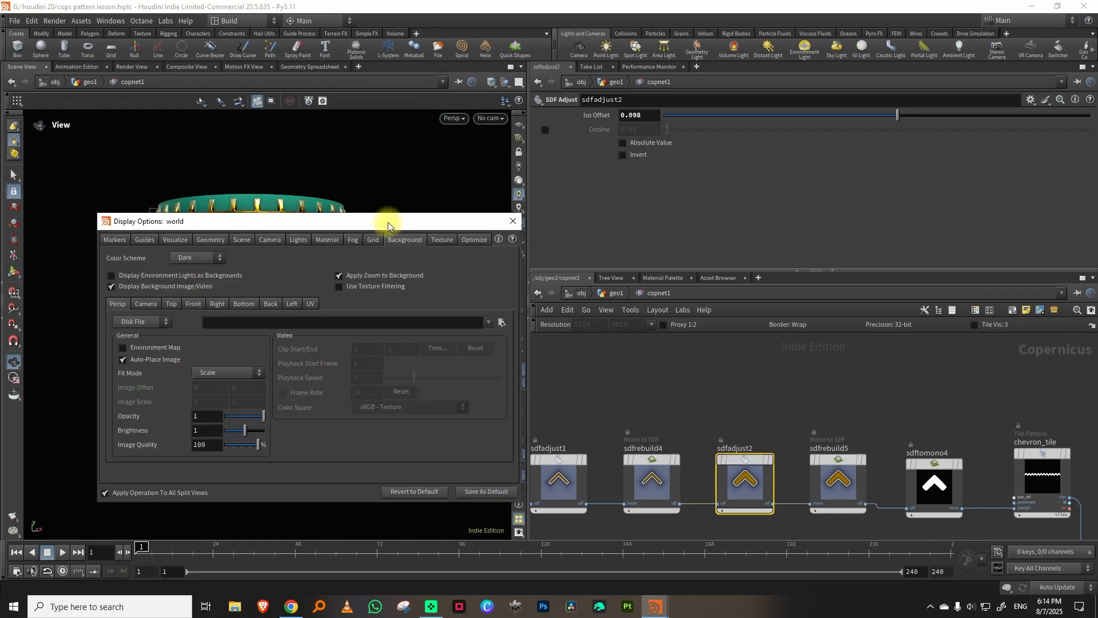
Set the viewport's light sampling to 64 in the display options and close them.
{"action": "left_click_drag", "start_coordinate": [387, 224], "coordinate": [625, 184]}
{"action": "left_click", "coordinate": [536, 202]}
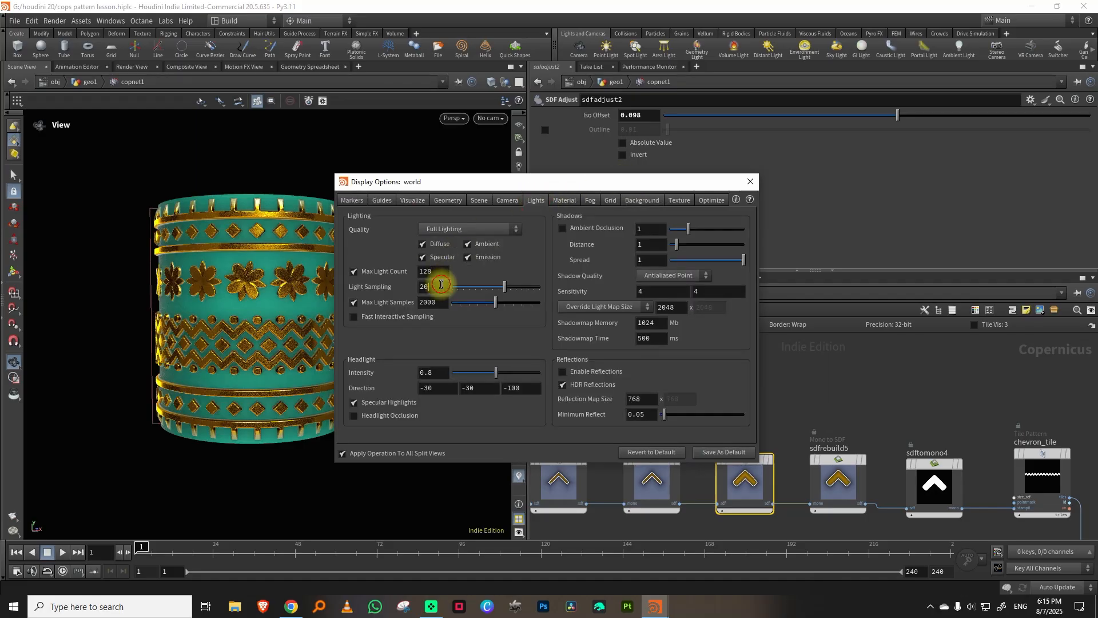
{"action": "left_click", "coordinate": [425, 286]}
{"action": "type", "text": "64"}
{"action": "key", "text": "Return"}
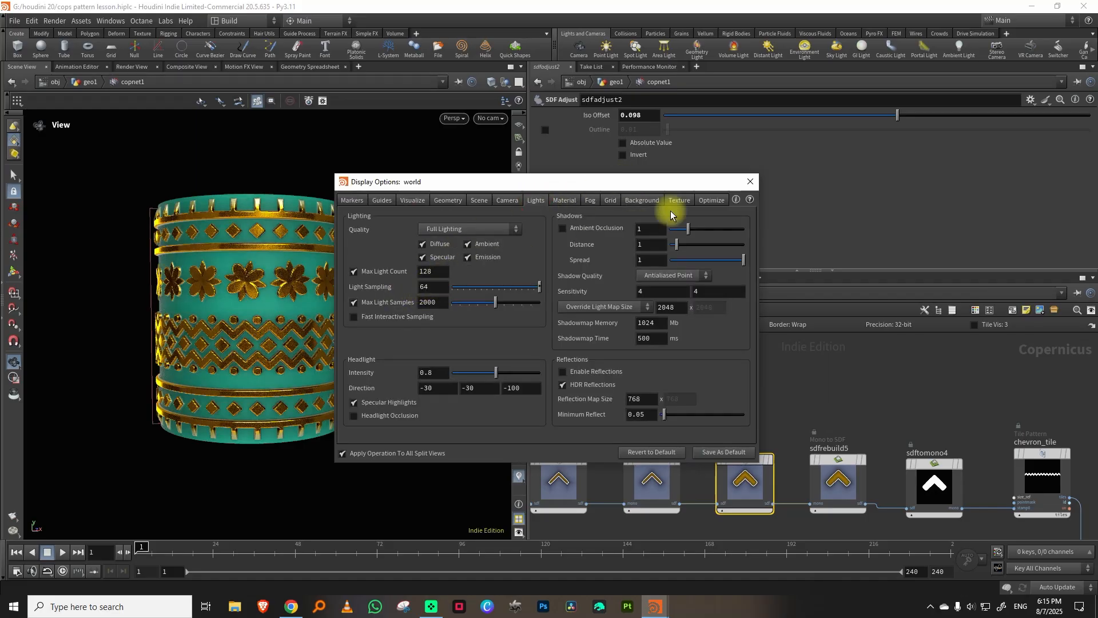
{"action": "left_click", "coordinate": [750, 182]}
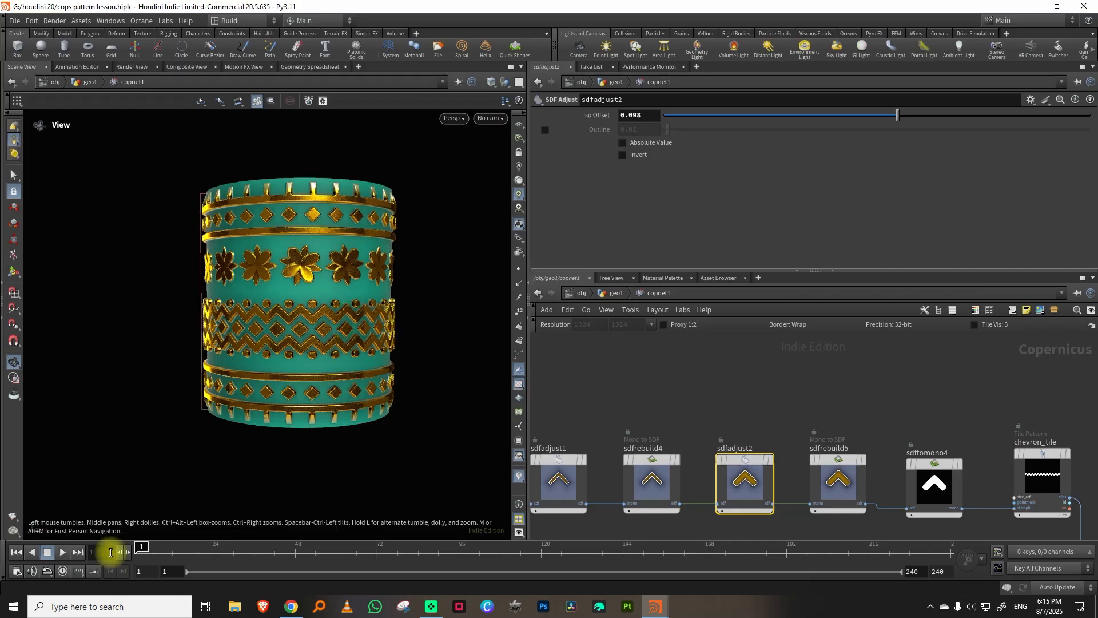